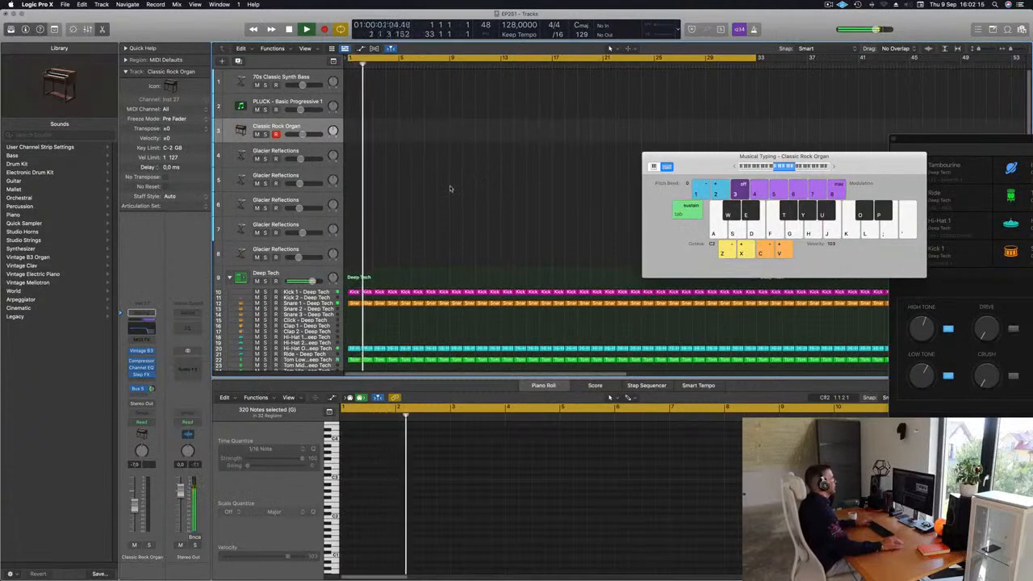
Stop playback, select the 70s Classic Synth Bass track, enlarge its lane and audition its sound
{"action": "key", "text": "space"}
{"action": "left_click", "coordinate": [310, 76]}
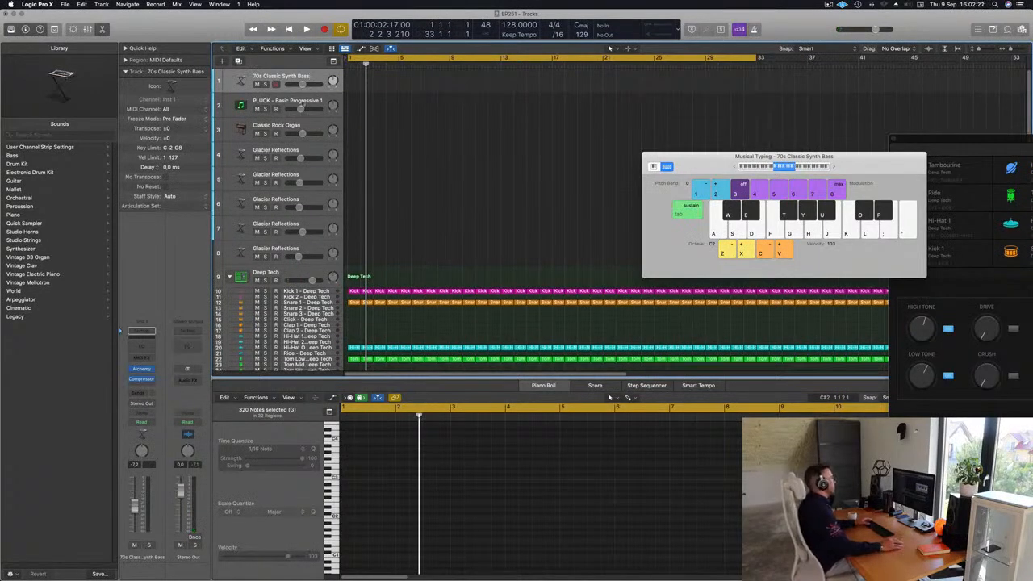
{"action": "left_click_drag", "start_coordinate": [309, 107], "coordinate": [319, 159]}
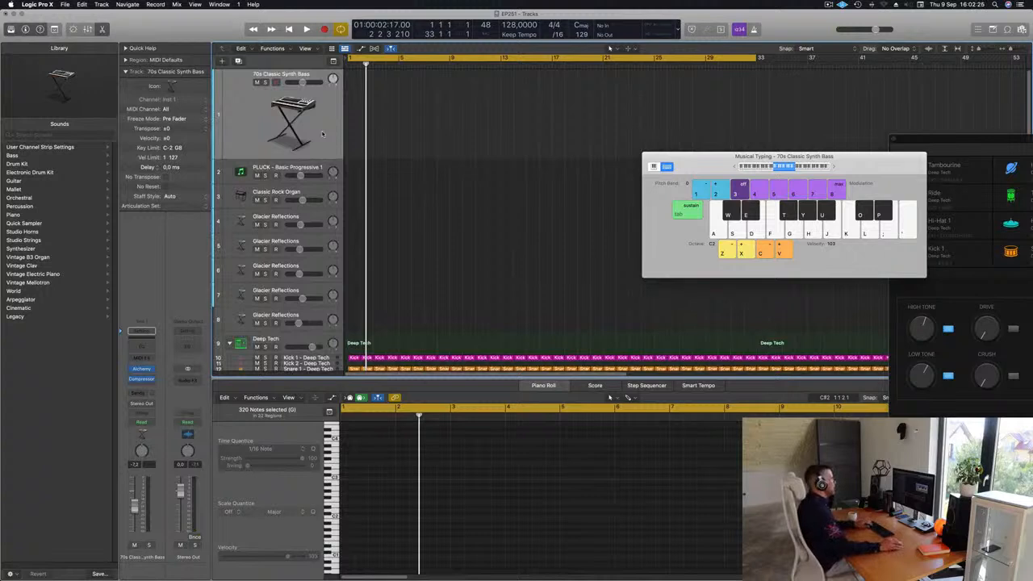
{"action": "key", "text": "f"}
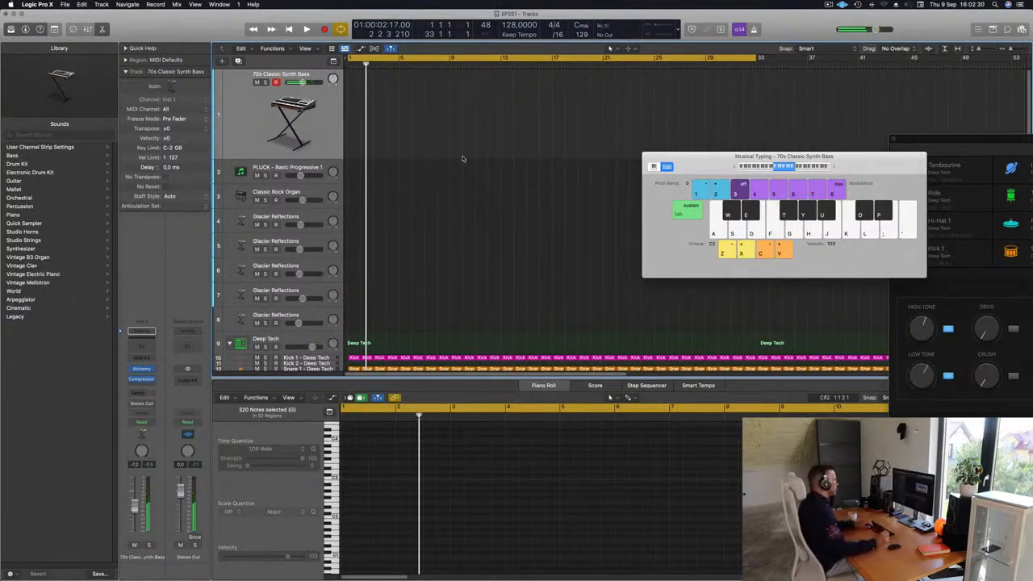
Play the drum loop from the start and rehearse a repeated E note on the bass synth
{"action": "key", "text": "Return"}
{"action": "key", "text": "space"}
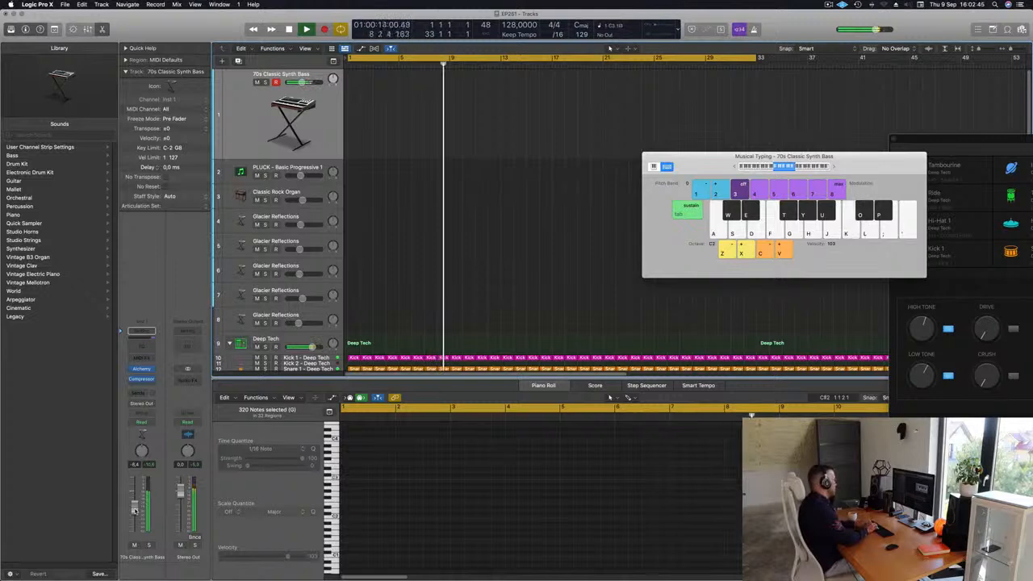
{"action": "key", "text": "d"}
{"action": "key", "text": "d"}
{"action": "key", "text": "d"}
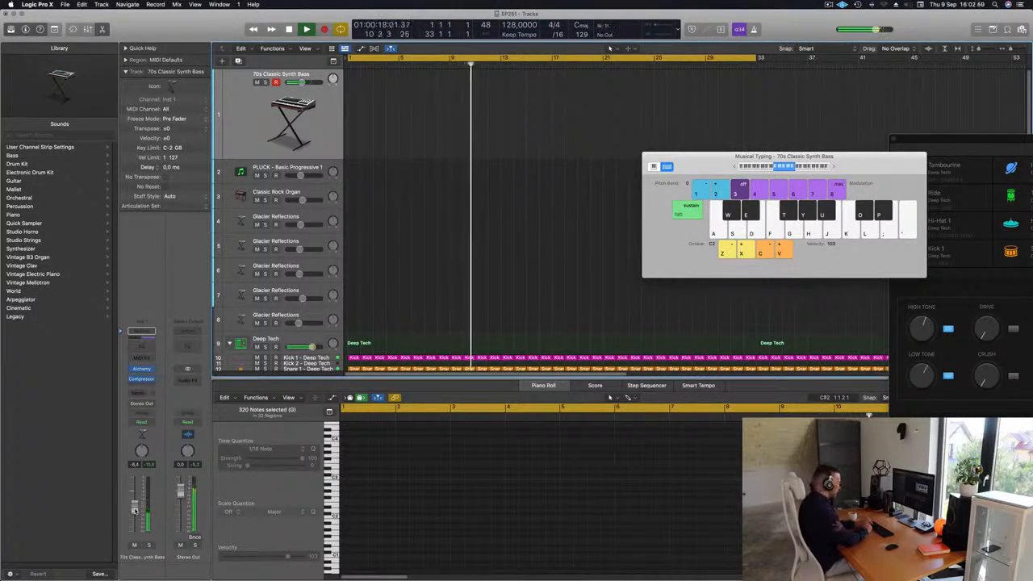
Record about two bars of a rhythmic single-note E bass line on the 70s Classic Synth Bass track around bar 13
{"action": "key", "text": "r"}
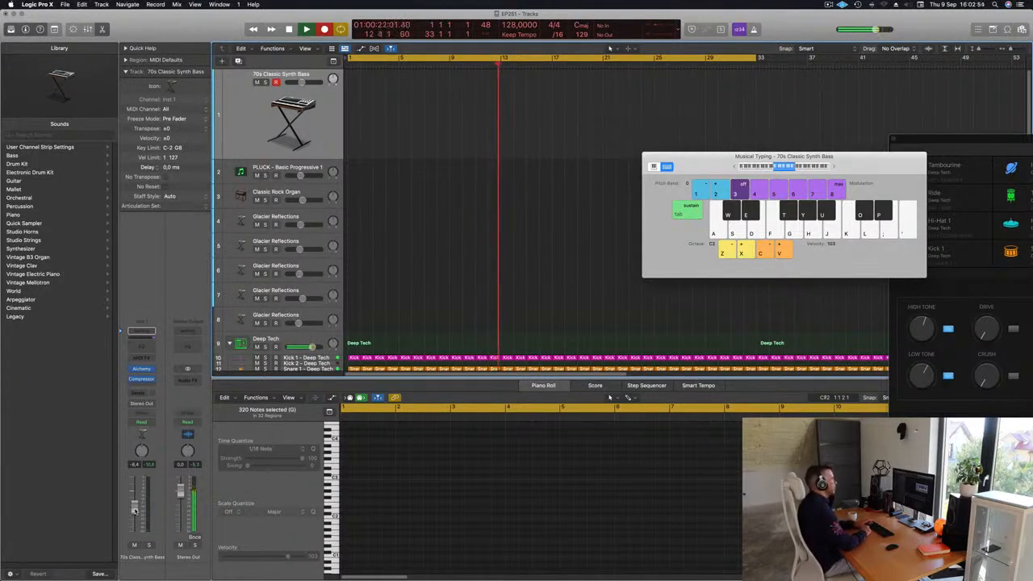
{"action": "key", "text": "d"}
{"action": "key", "text": "d"}
{"action": "key", "text": "d"}
{"action": "key", "text": "d"}
{"action": "key", "text": "d"}
{"action": "key", "text": "d"}
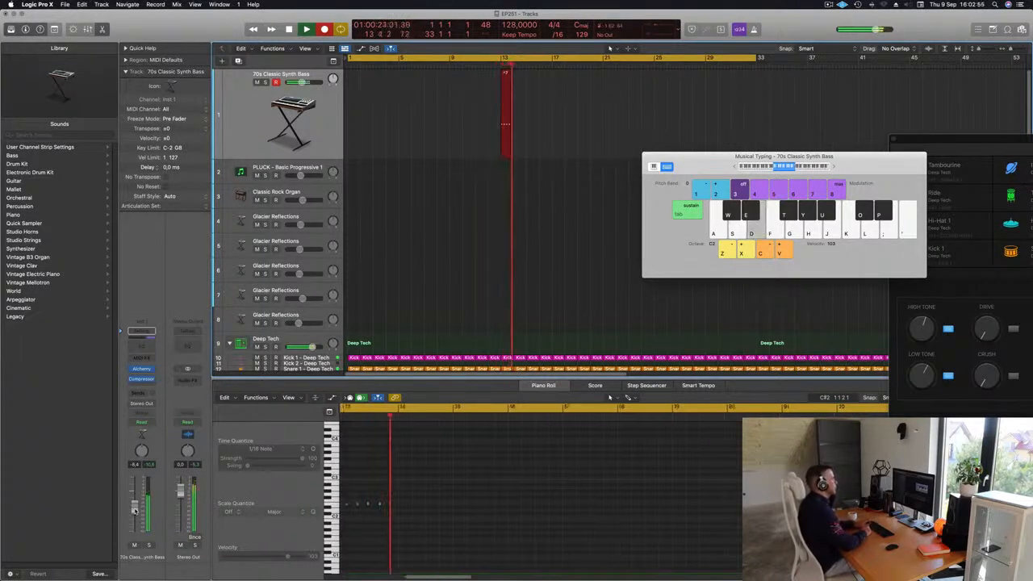
{"action": "key", "text": "d"}
{"action": "key", "text": "d"}
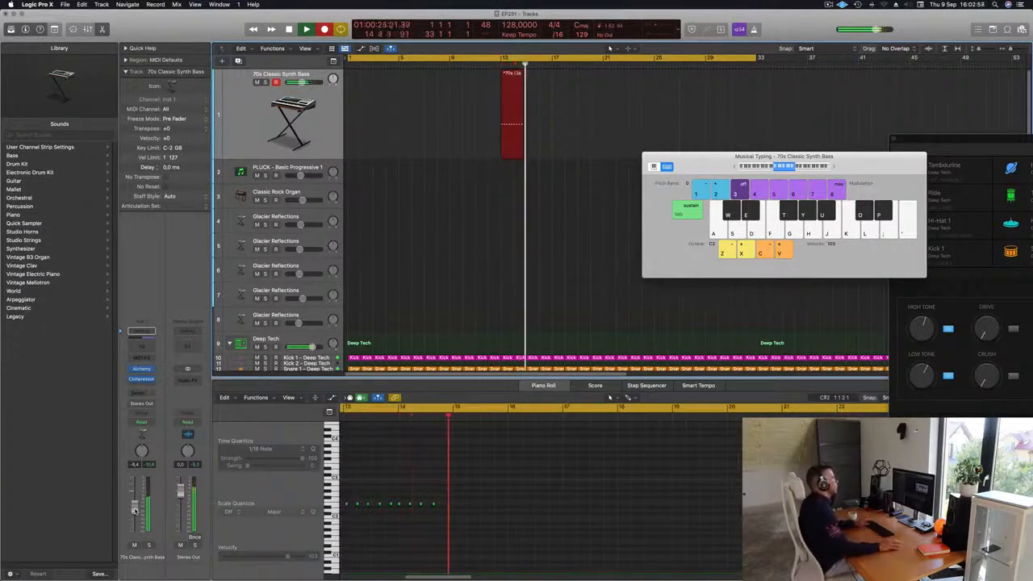
{"action": "key", "text": "space"}
Move the recorded bass region to bar 1 and quantize its notes to 1/16
{"action": "left_click_drag", "start_coordinate": [510, 75], "coordinate": [357, 76]}
{"action": "key", "text": "space"}
{"action": "key", "text": "space"}
{"action": "left_click", "coordinate": [393, 532]}
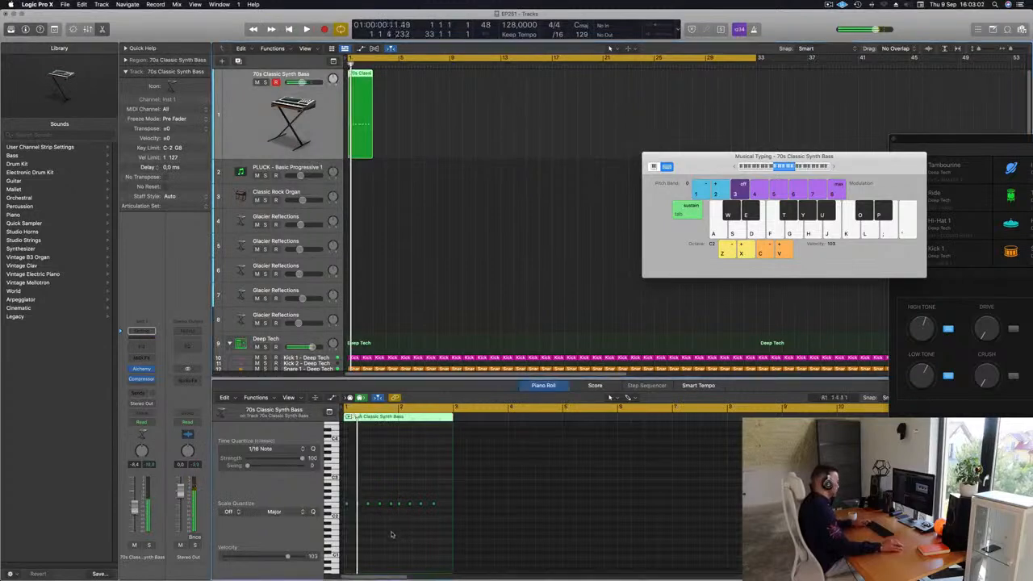
{"action": "key", "text": "space"}
{"action": "scroll", "coordinate": [390, 531], "scroll_direction": "up", "scroll_amount": 5}
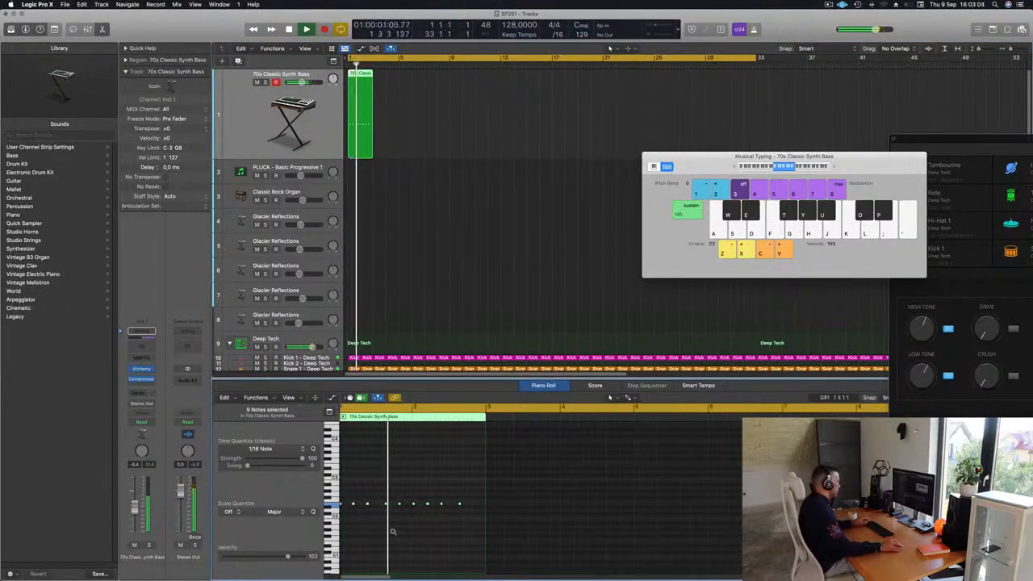
{"action": "scroll", "coordinate": [397, 533], "scroll_direction": "left", "scroll_amount": 3}
{"action": "key", "text": "space"}
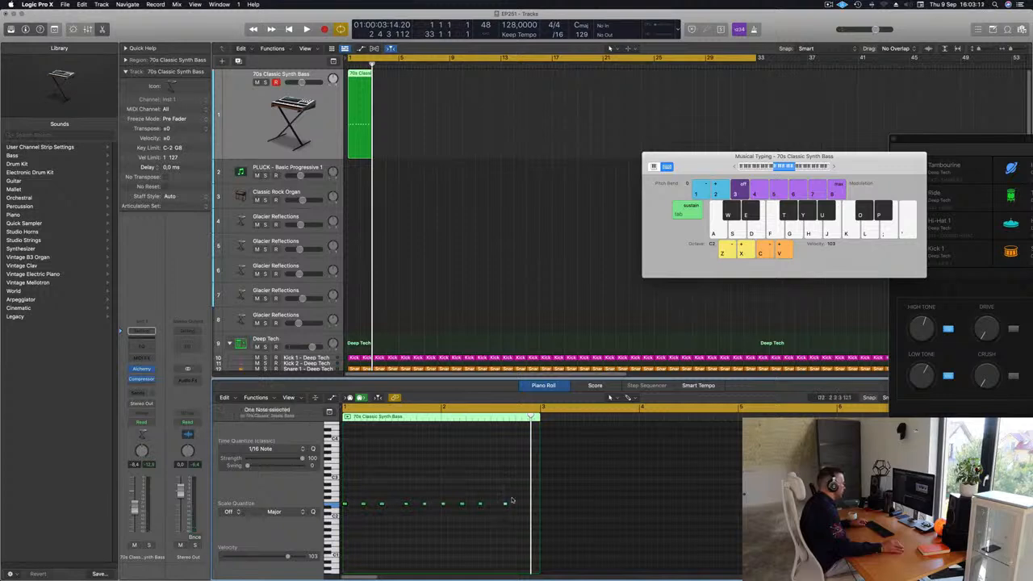
Copy the last bass note three sixteenths later to fill out bar 2, and check it in playback
{"action": "left_click_drag", "start_coordinate": [506, 505], "coordinate": [524, 505]}
{"action": "key", "text": "space"}
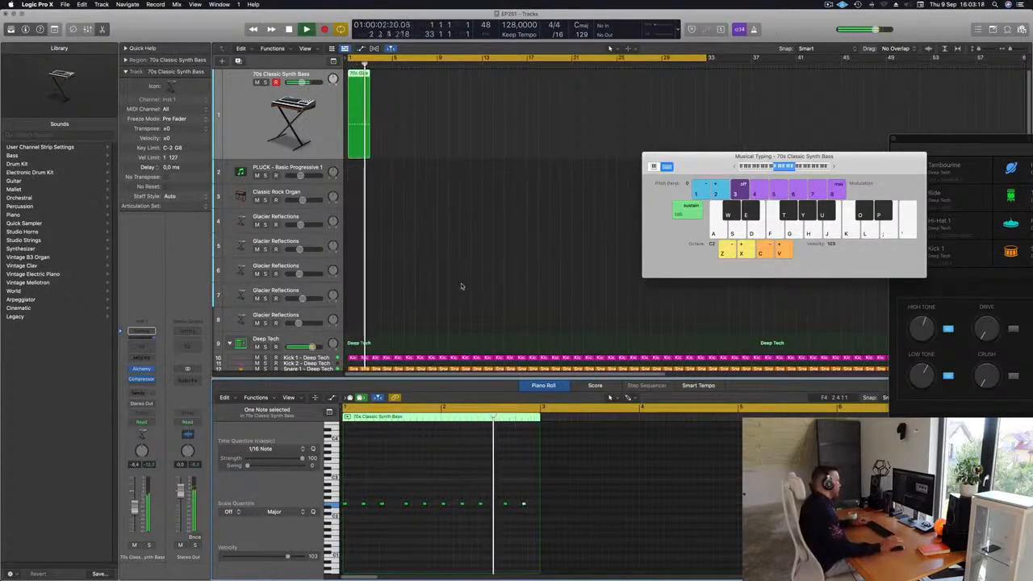
{"action": "key", "text": "space"}
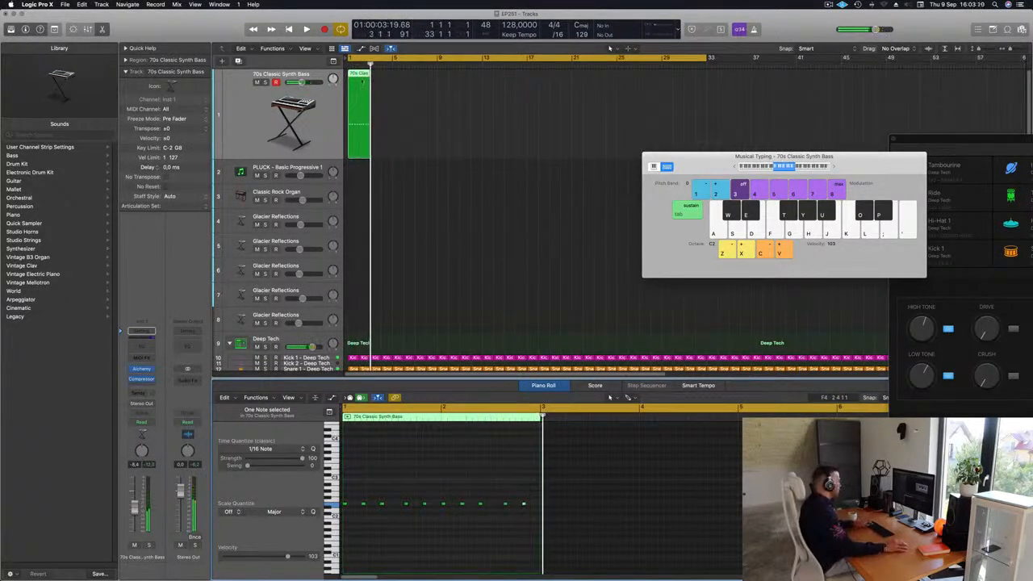
Undo the note pasted at bar 3 and repeat the two-bar bass region three times
{"action": "key", "text": "super+v"}
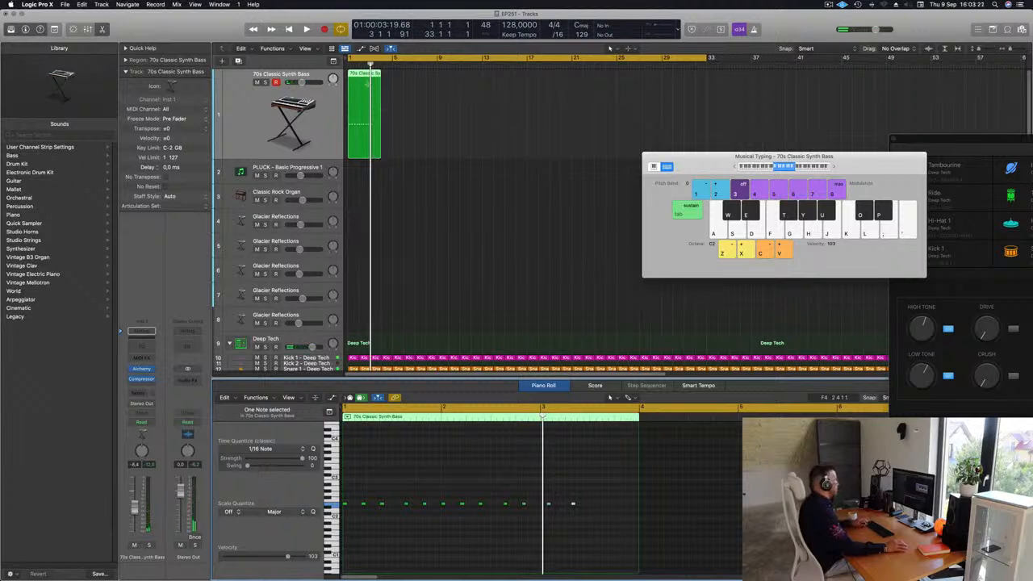
{"action": "key", "text": "super+z"}
{"action": "left_click", "coordinate": [381, 81]}
{"action": "left_click", "coordinate": [351, 103]}
{"action": "key", "text": "super+r"}
{"action": "key", "text": "super+r"}
{"action": "key", "text": "super+r"}
{"action": "key", "text": "space"}
{"action": "key", "text": "super+Left"}
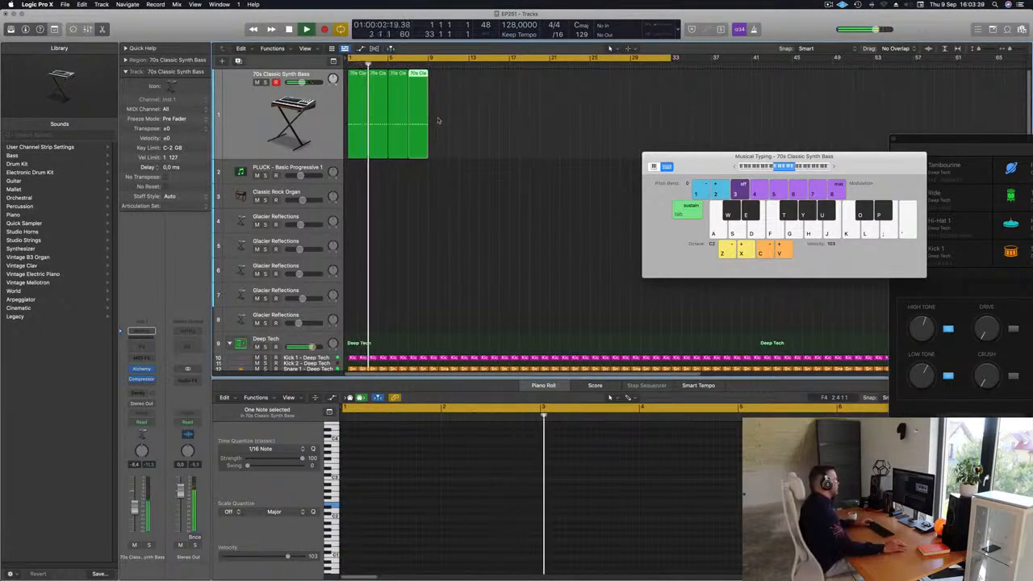
Raise the last note of the first bass region by one semitone
{"action": "left_click", "coordinate": [358, 115]}
{"action": "key", "text": "Return"}
{"action": "left_click", "coordinate": [524, 503]}
{"action": "left_click", "coordinate": [524, 503]}
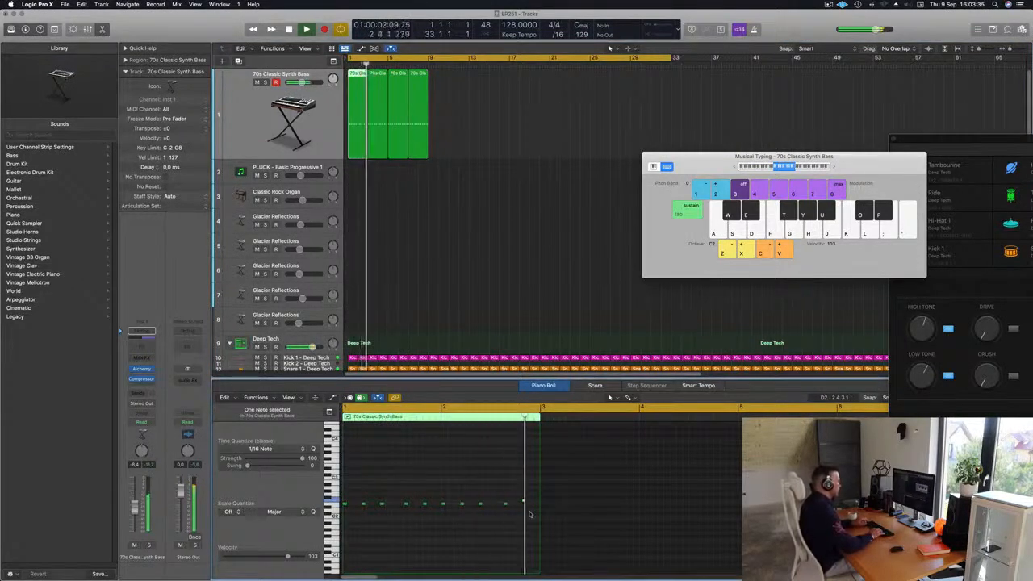
Delete the three older bass copies and repeat the edited first region three times
{"action": "key", "text": "Return"}
{"action": "left_click_drag", "start_coordinate": [439, 119], "coordinate": [379, 141]}
{"action": "key", "text": "Delete"}
{"action": "left_click", "coordinate": [360, 140]}
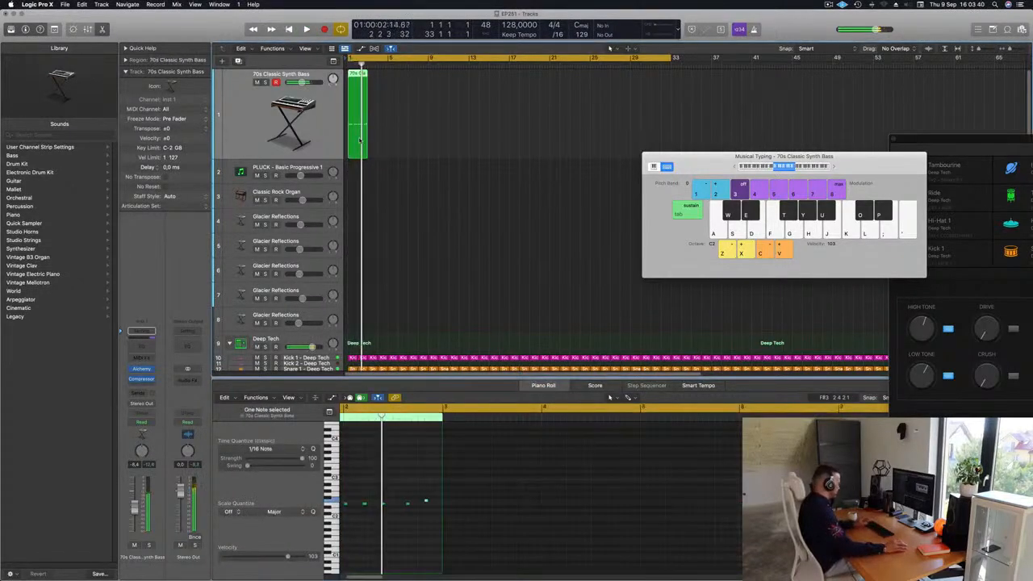
{"action": "key", "text": "super+r"}
{"action": "key", "text": "super+r"}
{"action": "key", "text": "super+r"}
Shorten the cycle range to bars 1 through 8 and play the bass regions from the start
{"action": "key", "text": "Return"}
{"action": "key", "text": "space"}
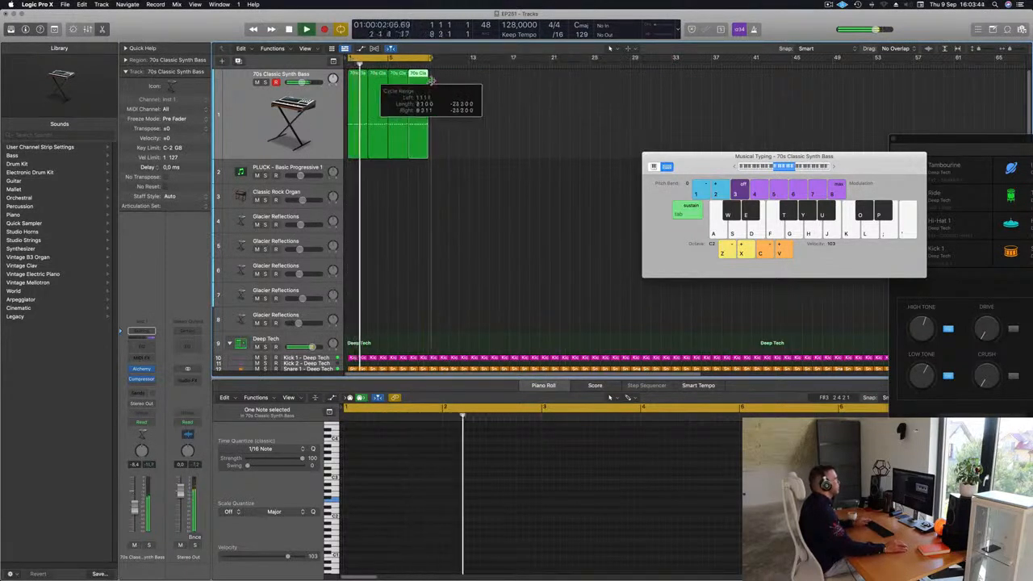
{"action": "scroll", "coordinate": [442, 165], "scroll_direction": "up", "scroll_amount": 6}
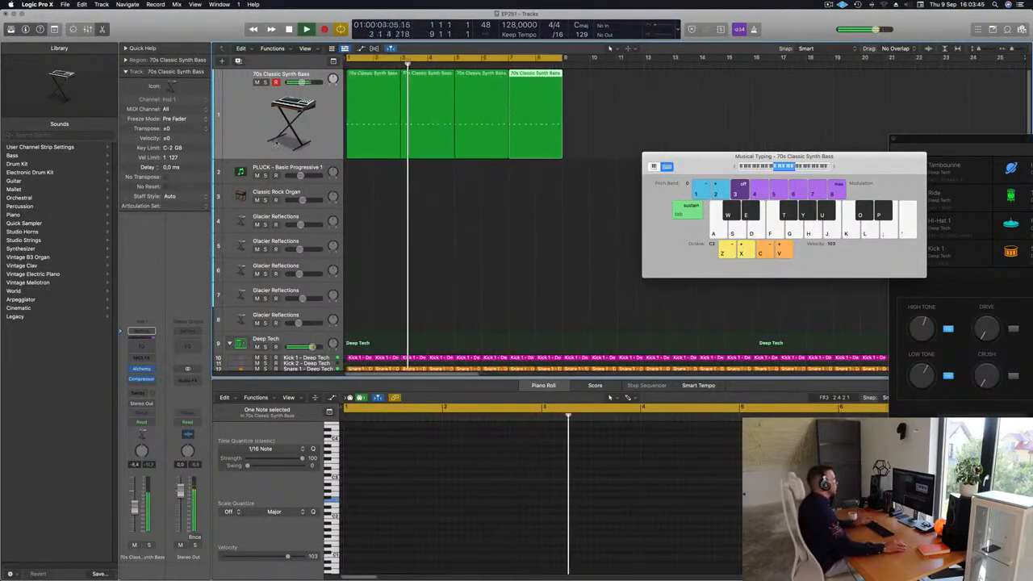
Blend the bass track's Alchemy performance pad between the Smooth, Bright, Distorted and Thick snapshots, and close the synth
{"action": "left_click", "coordinate": [229, 139]}
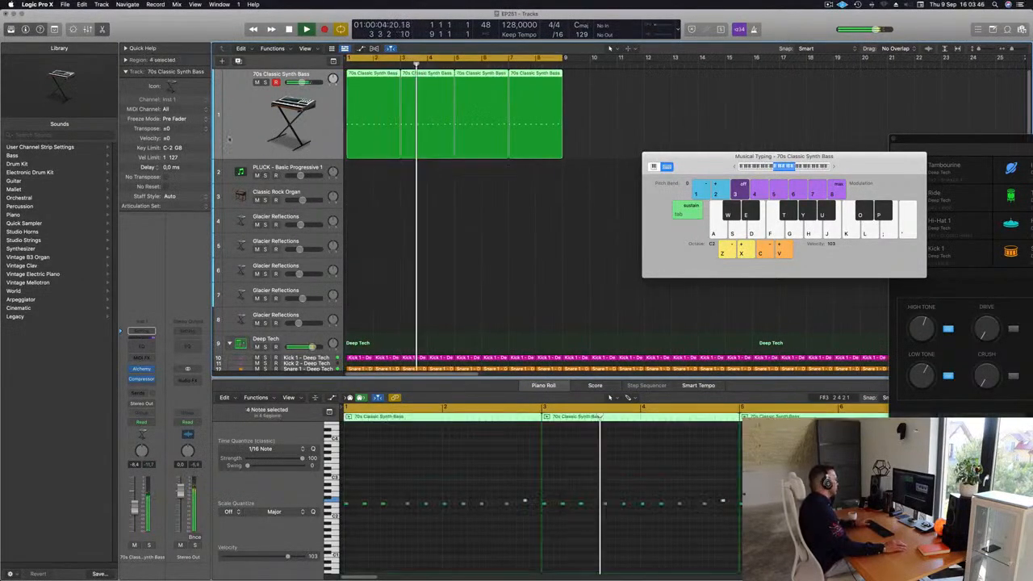
{"action": "left_click", "coordinate": [141, 369]}
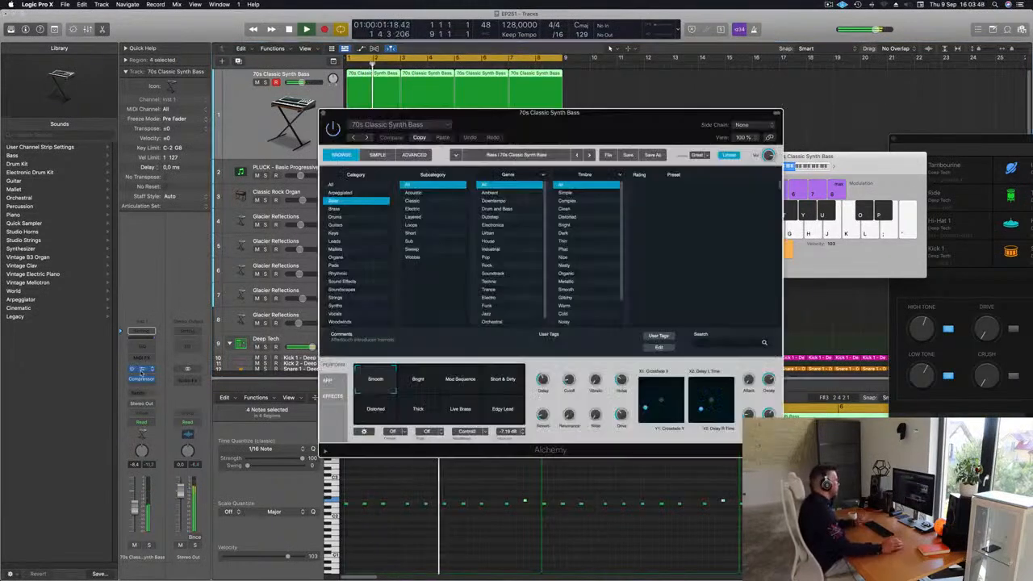
{"action": "left_click", "coordinate": [460, 384]}
{"action": "left_click", "coordinate": [436, 383]}
{"action": "left_click", "coordinate": [402, 382]}
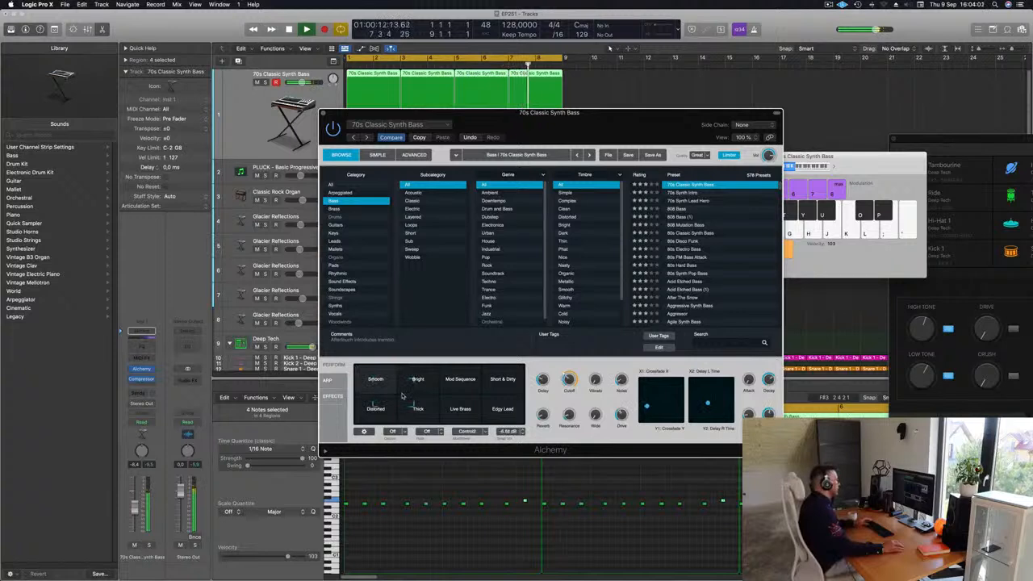
{"action": "left_click_drag", "start_coordinate": [402, 396], "coordinate": [405, 377]}
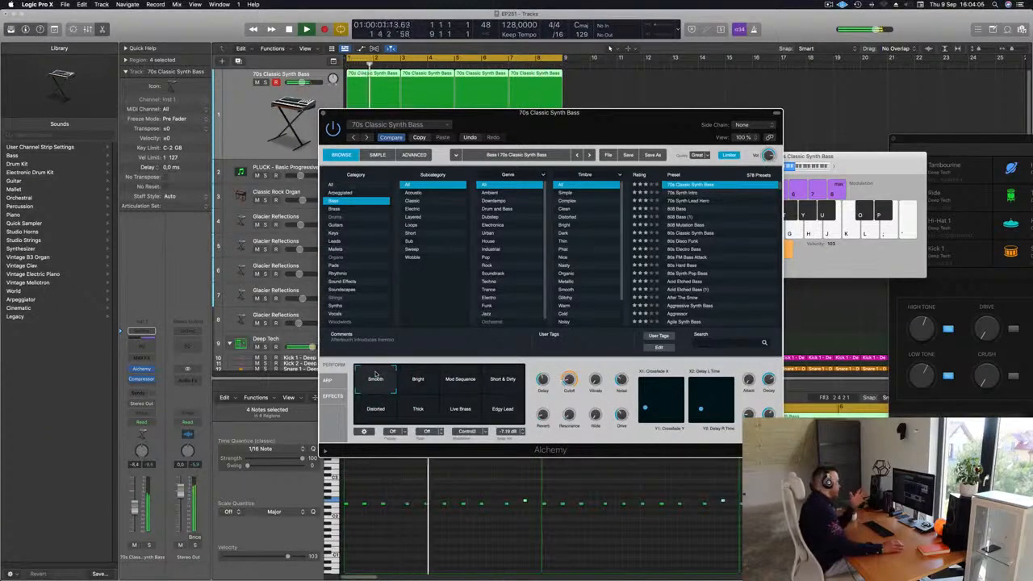
{"action": "left_click_drag", "start_coordinate": [388, 373], "coordinate": [436, 376]}
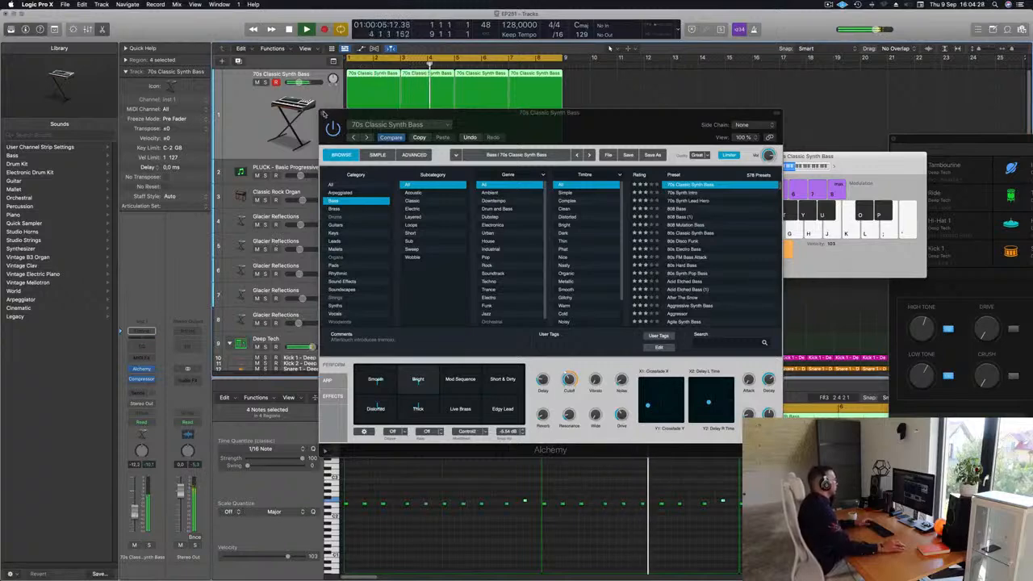
{"action": "left_click", "coordinate": [325, 114]}
Copy the first bass region onto the PLUCK - Basic Progressive 1 track and double its notes one octave higher
{"action": "left_click", "coordinate": [277, 168]}
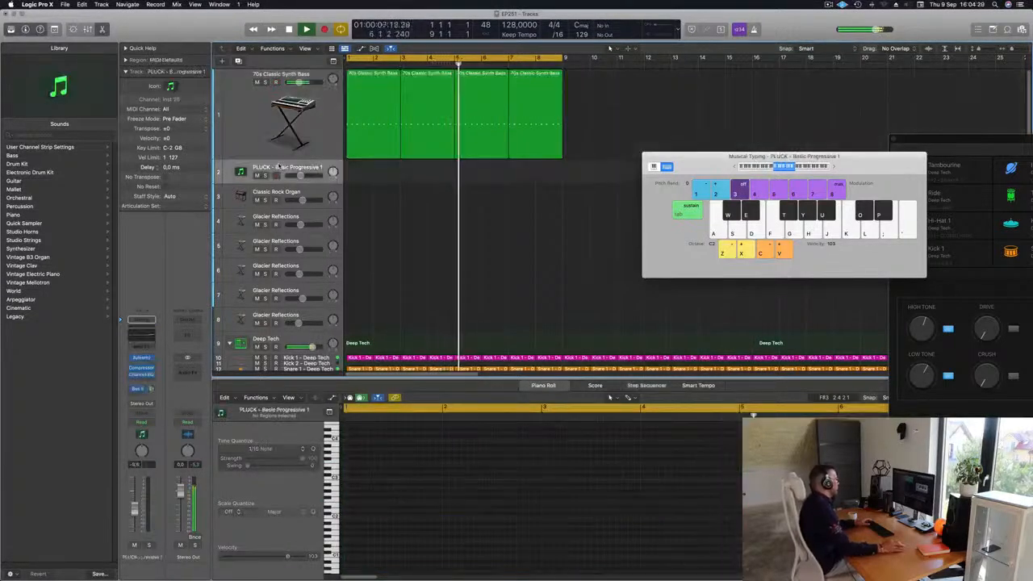
{"action": "left_click", "coordinate": [376, 109]}
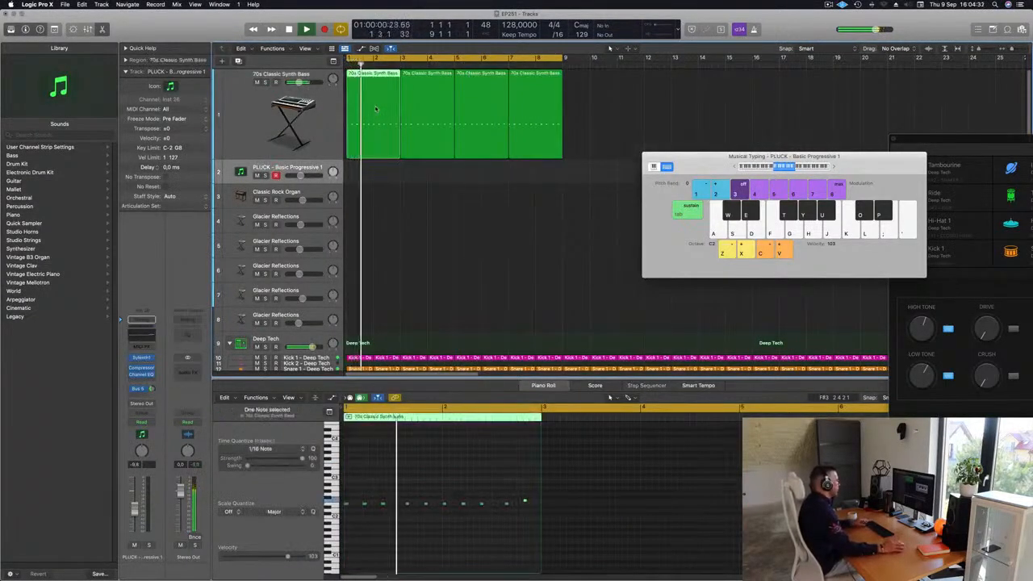
{"action": "left_click_drag", "start_coordinate": [375, 108], "coordinate": [372, 173]}
{"action": "key", "text": "space"}
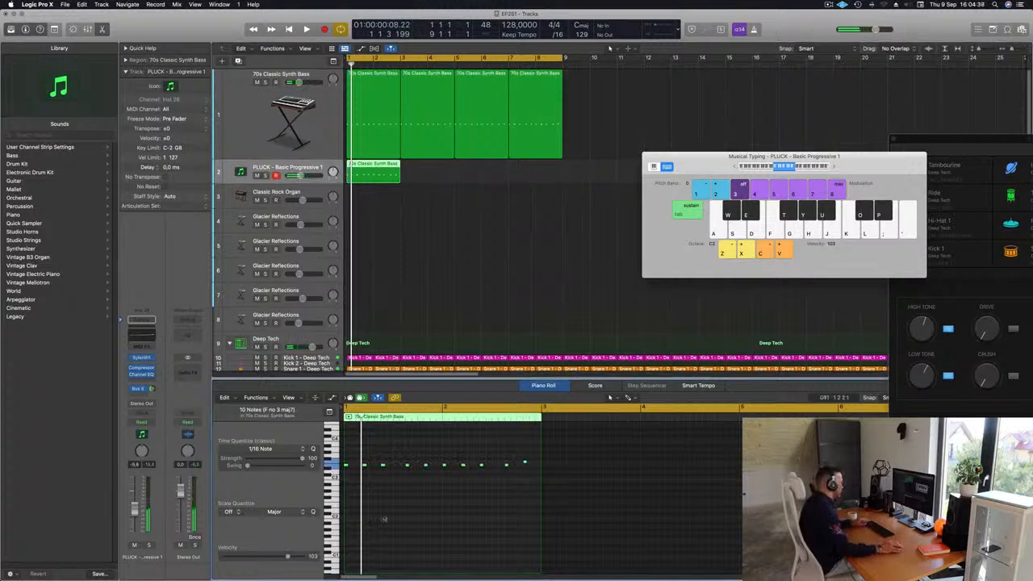
{"action": "left_click_drag", "start_coordinate": [346, 467], "coordinate": [346, 505]}
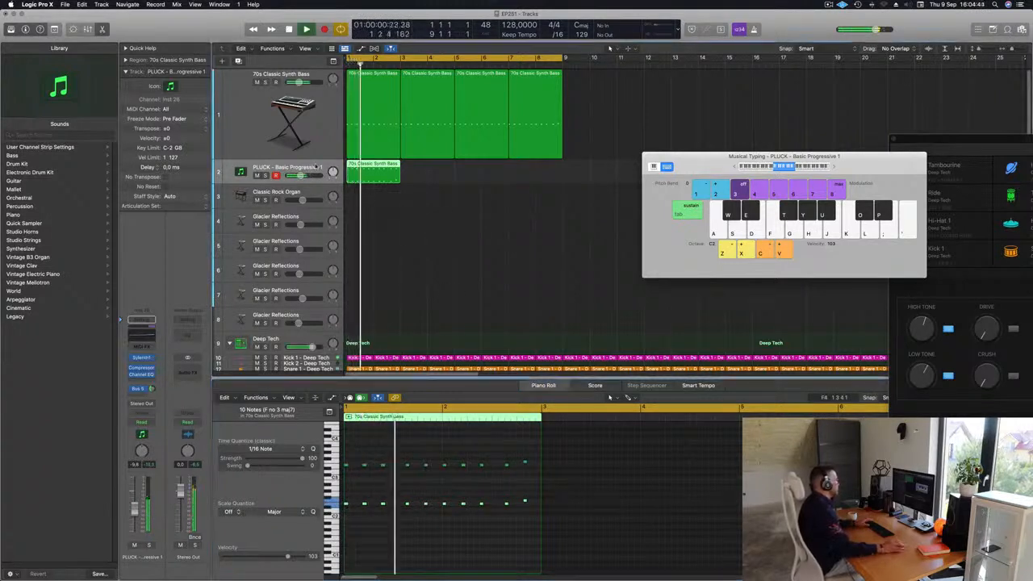
Repeat the two-bar pluck region three times to match the eight bars of bass
{"action": "left_click_drag", "start_coordinate": [375, 177], "coordinate": [375, 178]}
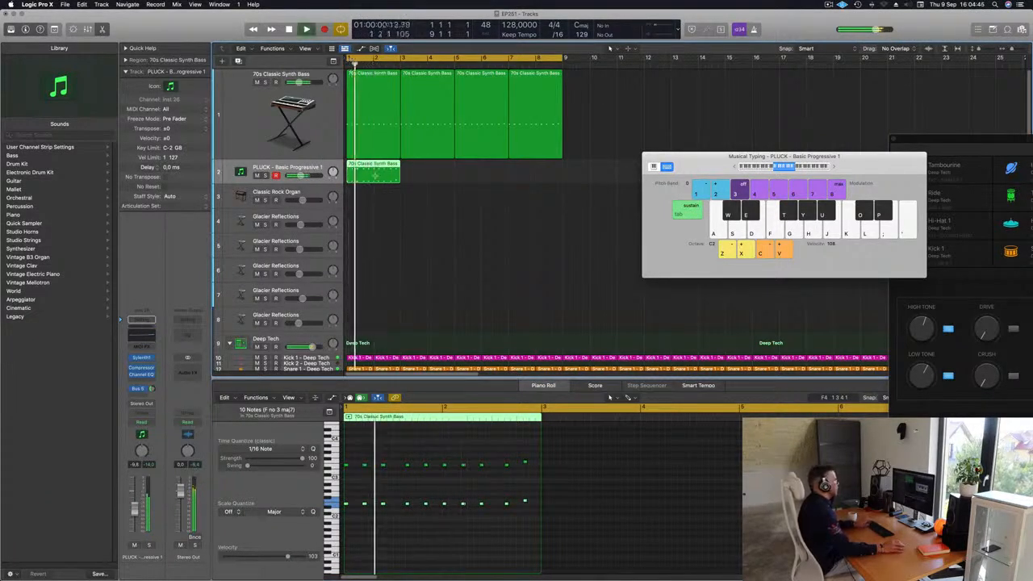
{"action": "key", "text": "super+r"}
{"action": "key", "text": "super+r"}
{"action": "key", "text": "super+r"}
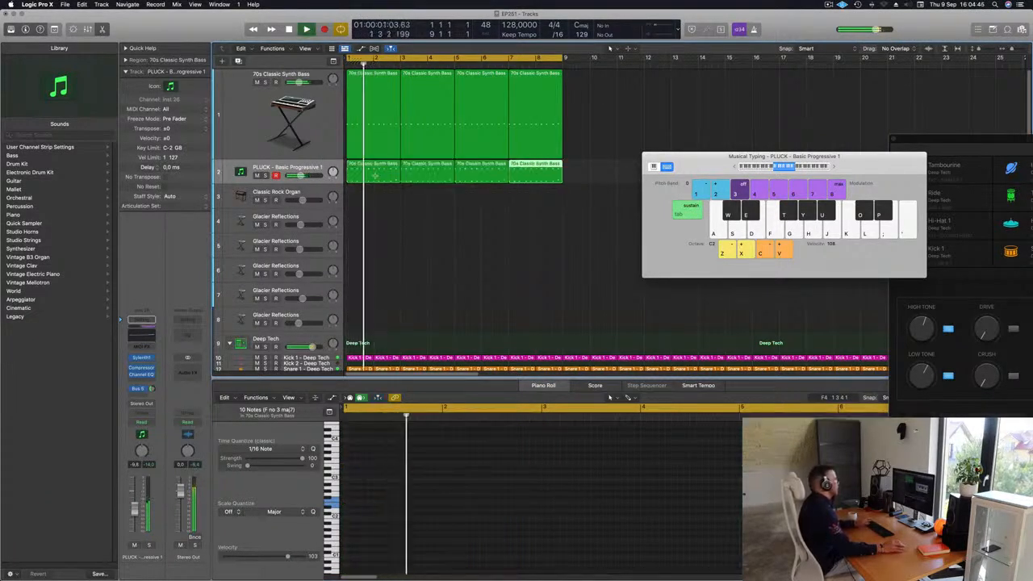
Adjust the delay dry/wet amount in the pluck track's Sylenth1 synth and close its window
{"action": "left_click", "coordinate": [142, 358]}
{"action": "left_click_drag", "start_coordinate": [655, 172], "coordinate": [627, 176]}
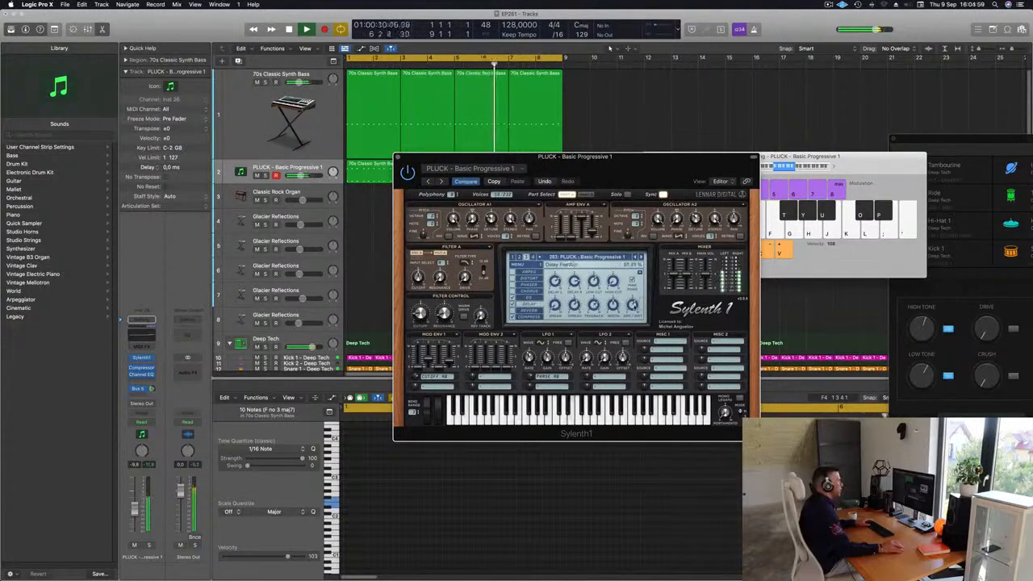
{"action": "mouse_move", "coordinate": [654, 158]}
{"action": "left_mouse_down"}
{"action": "mouse_move", "coordinate": [568, 190]}
{"action": "mouse_move", "coordinate": [666, 166]}
{"action": "left_mouse_up"}
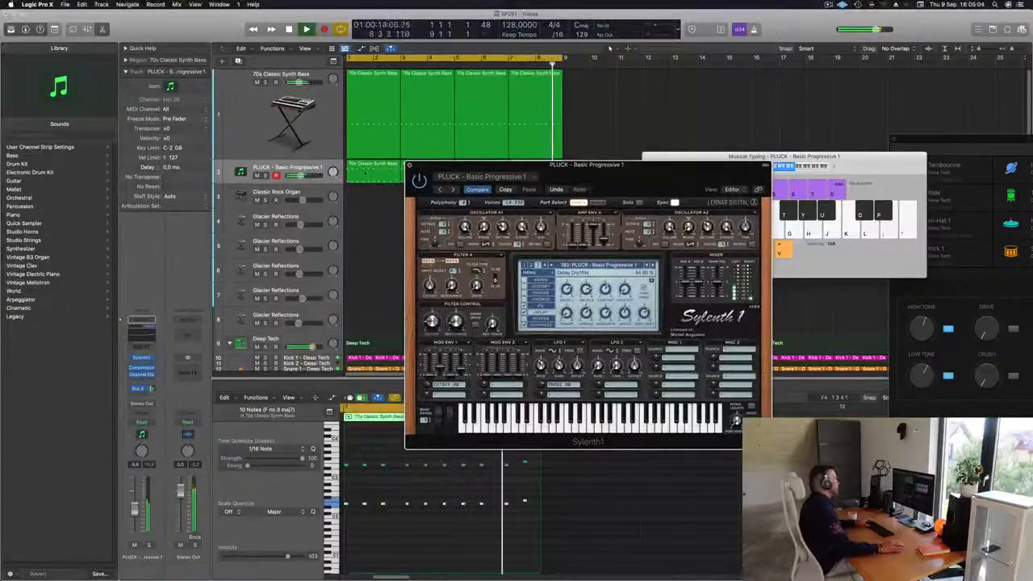
{"action": "left_click", "coordinate": [409, 165]}
Select the 70s Classic Synth Bass track again and slightly lower the Cutoff in its Alchemy synth
{"action": "left_click", "coordinate": [257, 121]}
{"action": "key", "text": "Return"}
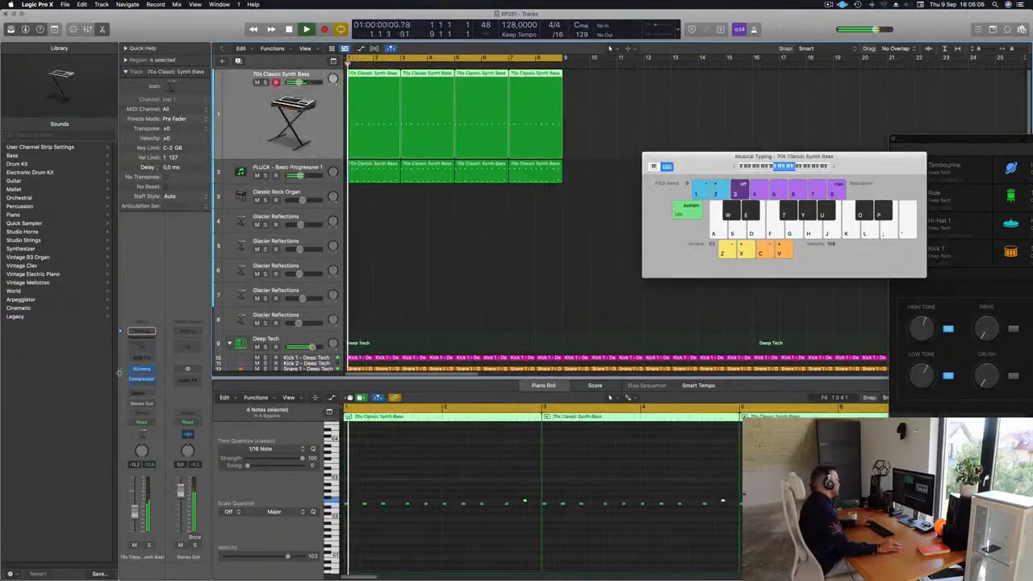
{"action": "left_click", "coordinate": [142, 368]}
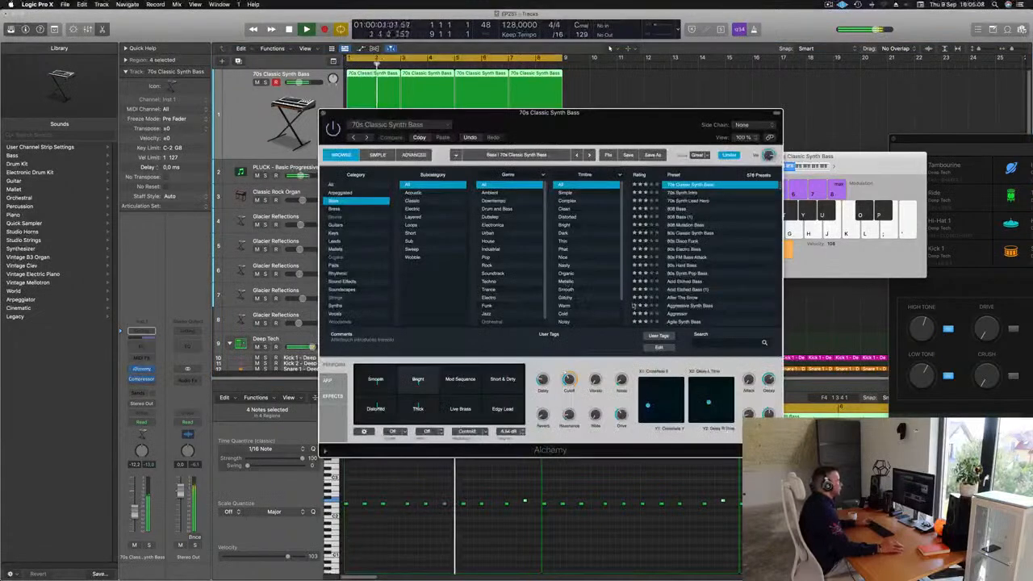
{"action": "left_click_drag", "start_coordinate": [569, 379], "coordinate": [568, 388]}
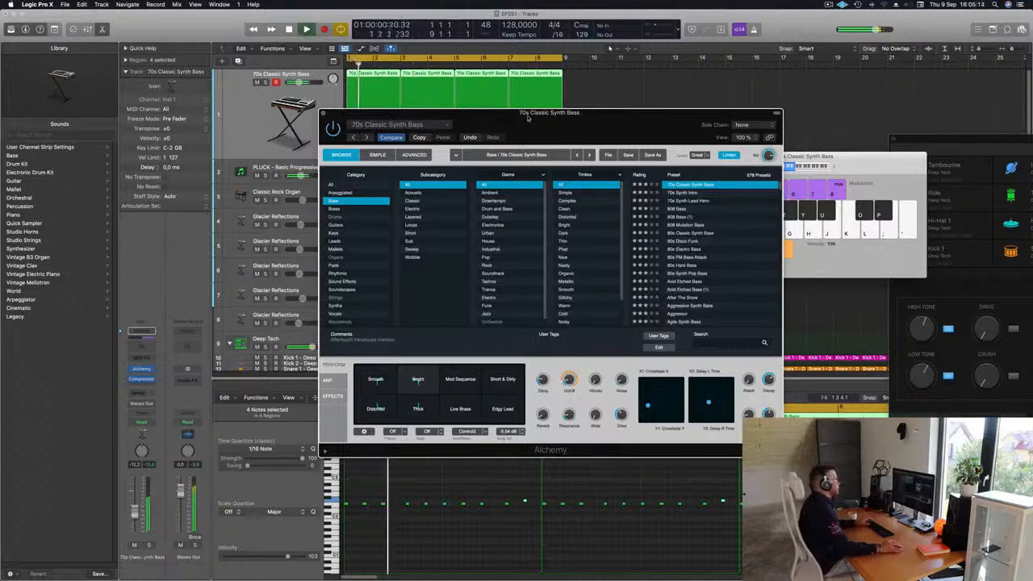
Move the Alchemy window aside, select the PLUCK - Basic Progressive 1 track and replay the loop from the start
{"action": "left_click_drag", "start_coordinate": [527, 114], "coordinate": [960, 108]}
{"action": "left_click", "coordinate": [279, 168]}
{"action": "key", "text": "Return"}
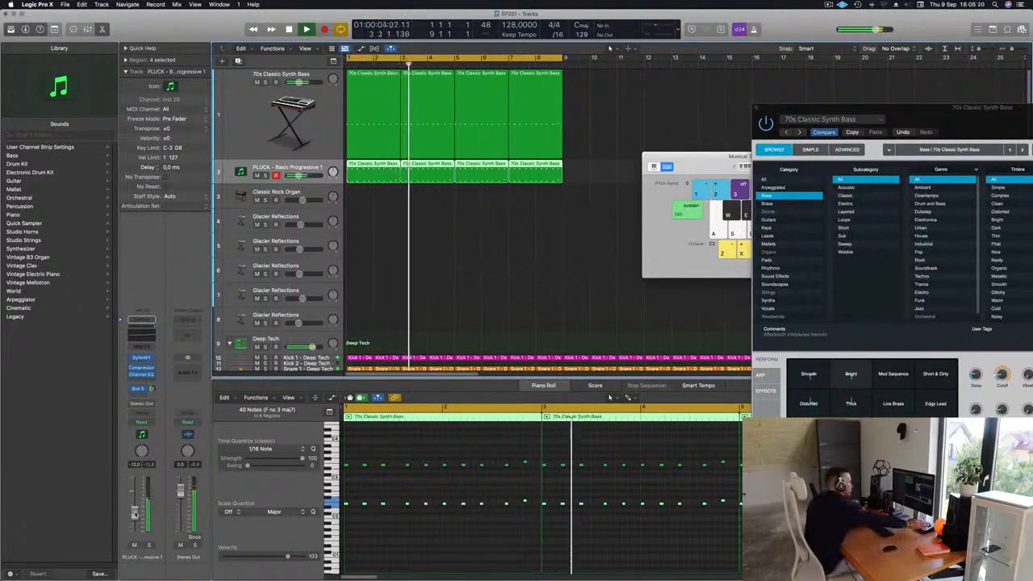
{"action": "key", "text": "Return"}
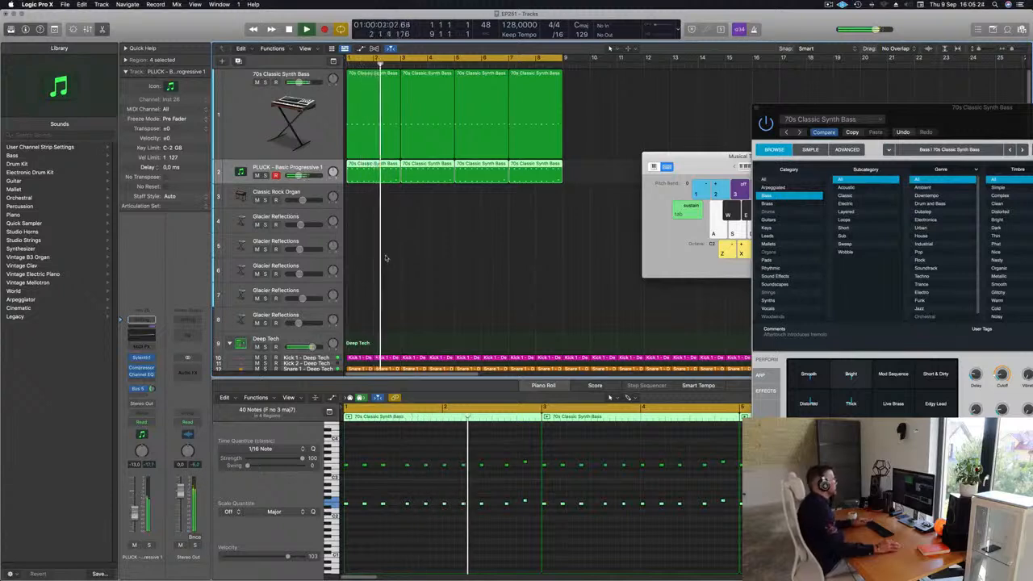
{"action": "scroll", "coordinate": [386, 226], "scroll_direction": "down", "scroll_amount": 5}
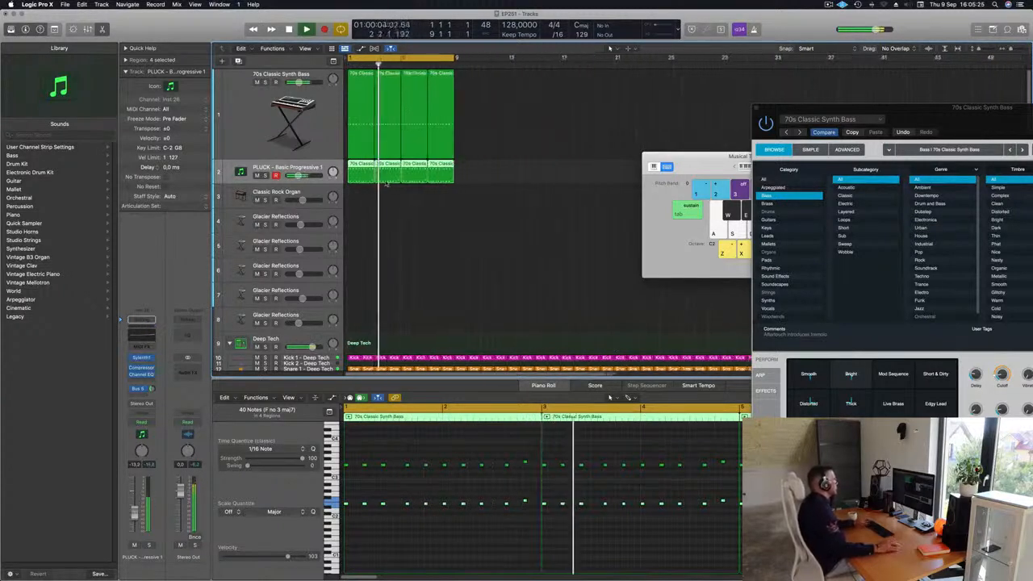
Select the Classic Rock Organ track, place its Vintage B3 window beside the regions and raise the track's volume
{"action": "left_click", "coordinate": [255, 195]}
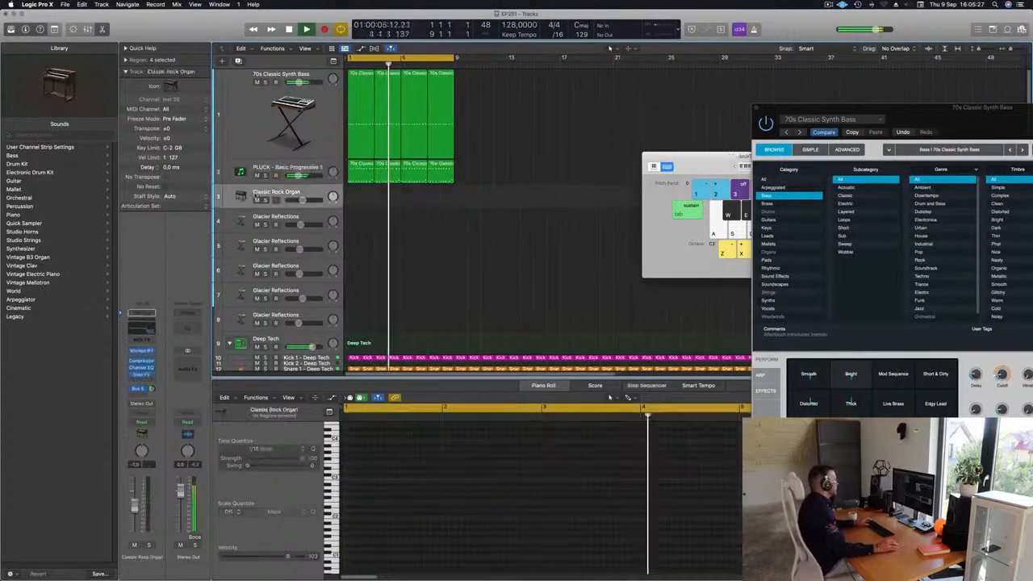
{"action": "left_click", "coordinate": [142, 353]}
{"action": "left_click_drag", "start_coordinate": [550, 209], "coordinate": [639, 168]}
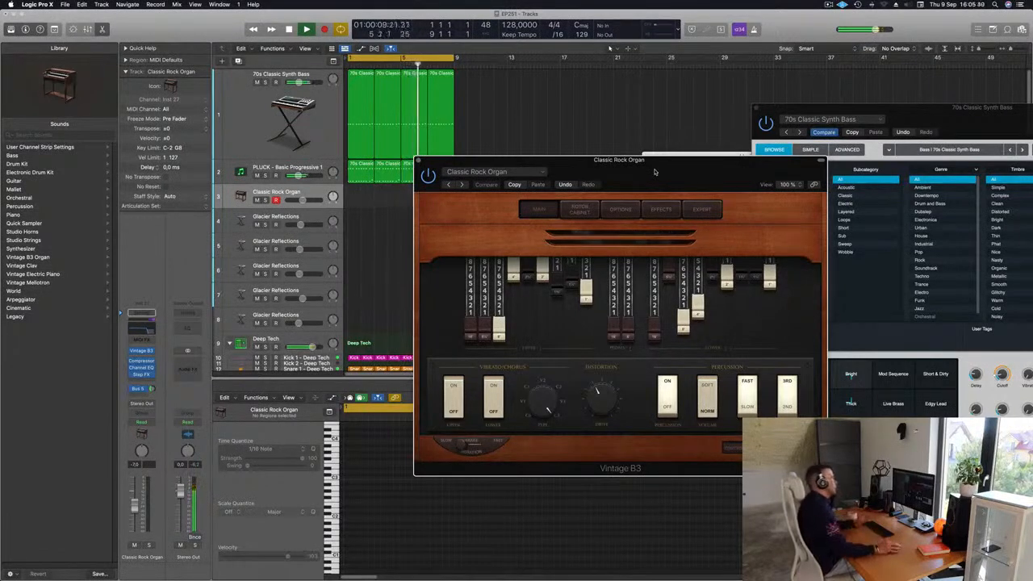
{"action": "left_click_drag", "start_coordinate": [659, 172], "coordinate": [740, 127]}
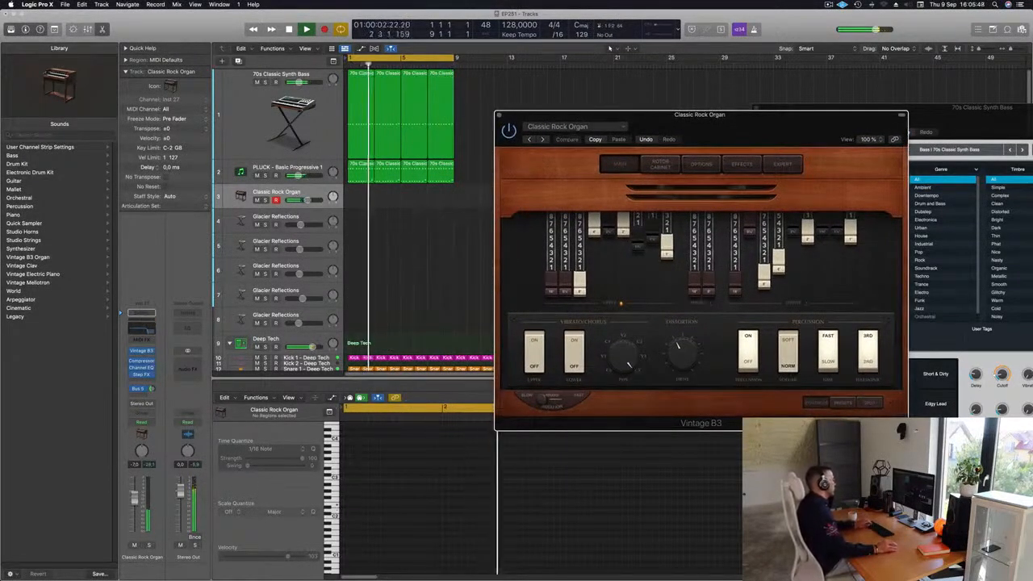
{"action": "left_click", "coordinate": [134, 503]}
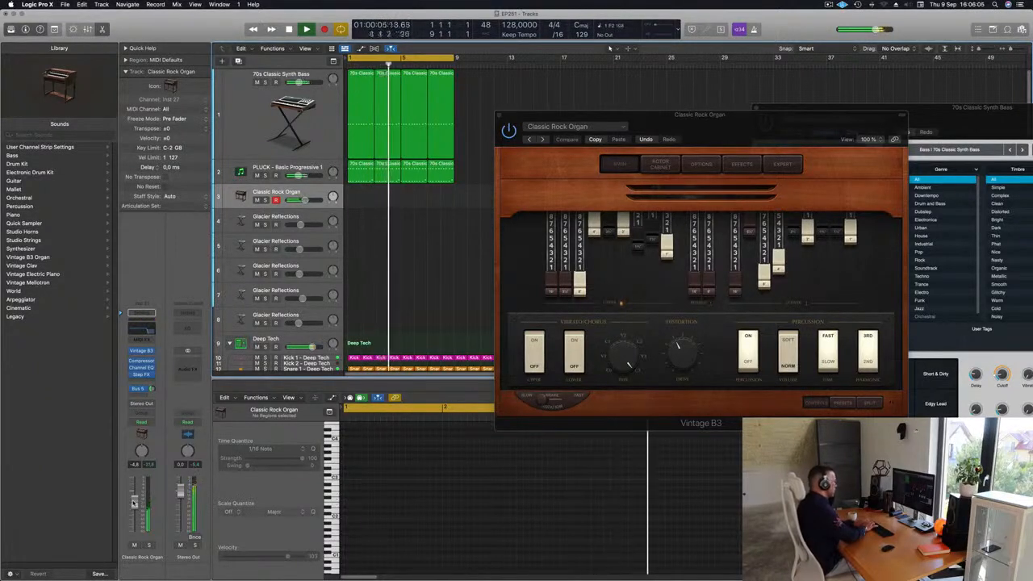
Record a two-bar organ part on the Classic Rock Organ track and move the region to bar 1
{"action": "key", "text": "r"}
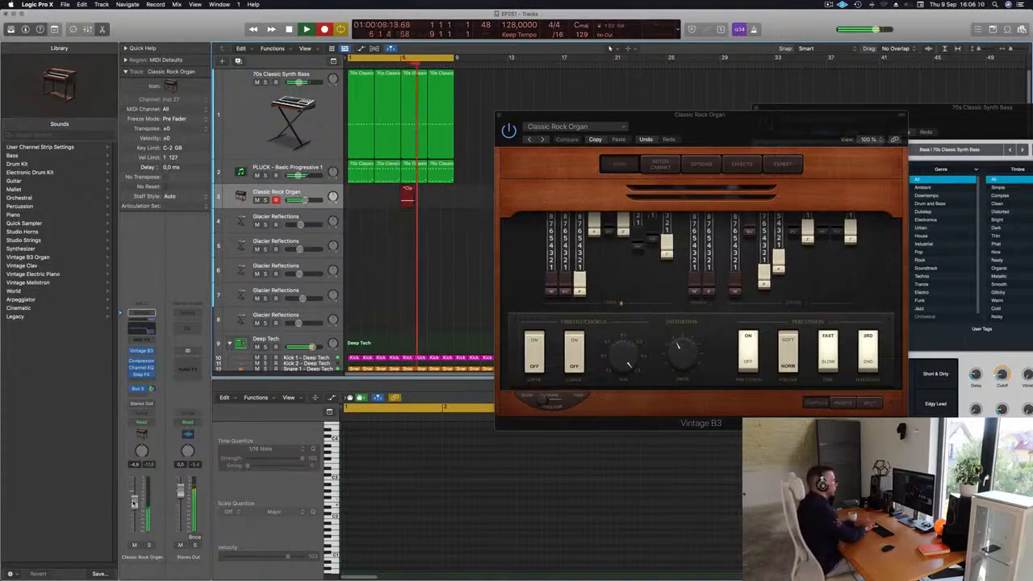
{"action": "key", "text": "space"}
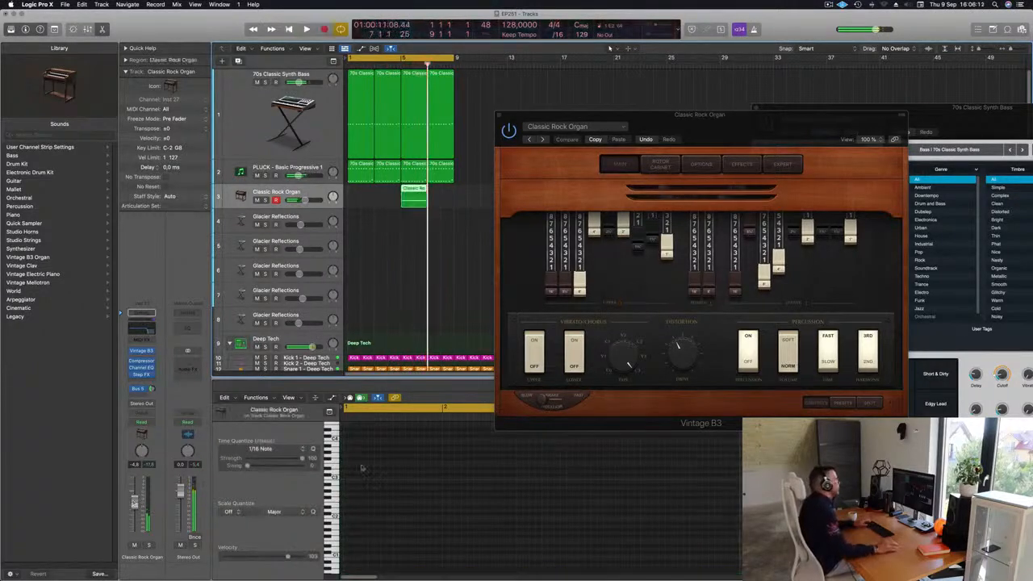
{"action": "left_click_drag", "start_coordinate": [395, 190], "coordinate": [343, 190]}
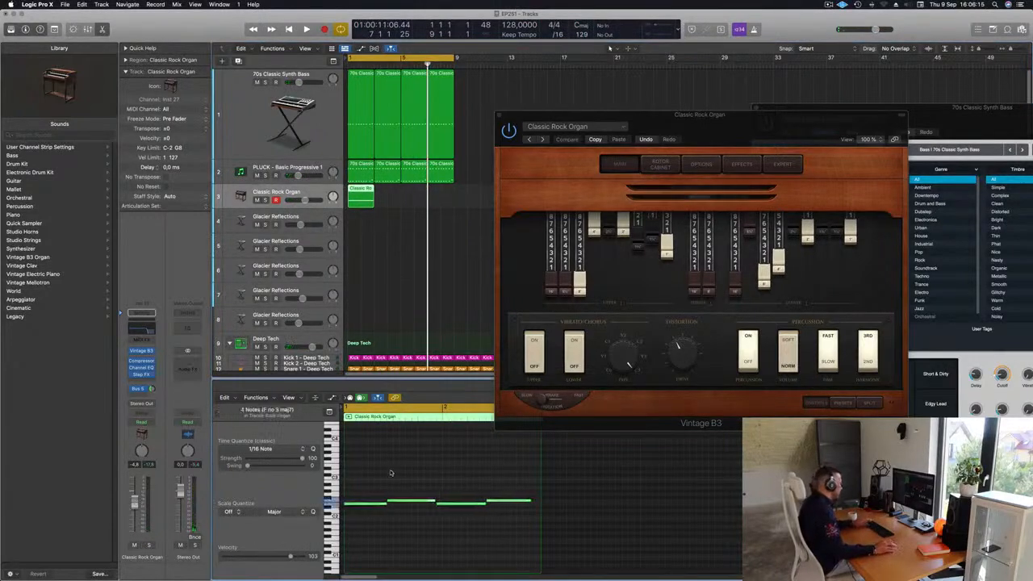
Shift the last three organ notes slightly later in the Piano Roll and lengthen the first note to meet the second
{"action": "left_click_drag", "start_coordinate": [423, 490], "coordinate": [518, 517]}
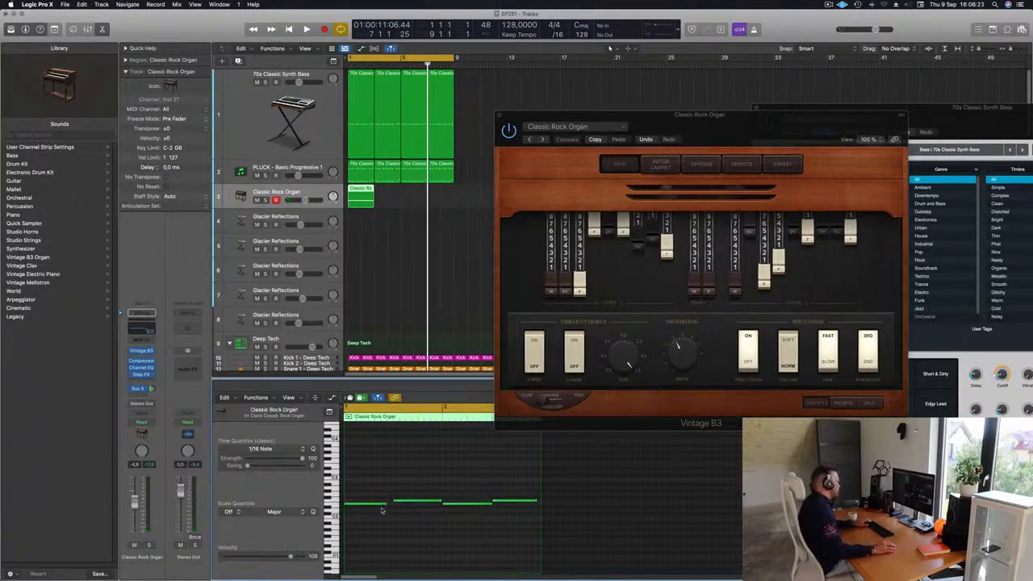
{"action": "left_click_drag", "start_coordinate": [385, 504], "coordinate": [393, 503]}
{"action": "left_click", "coordinate": [415, 487]}
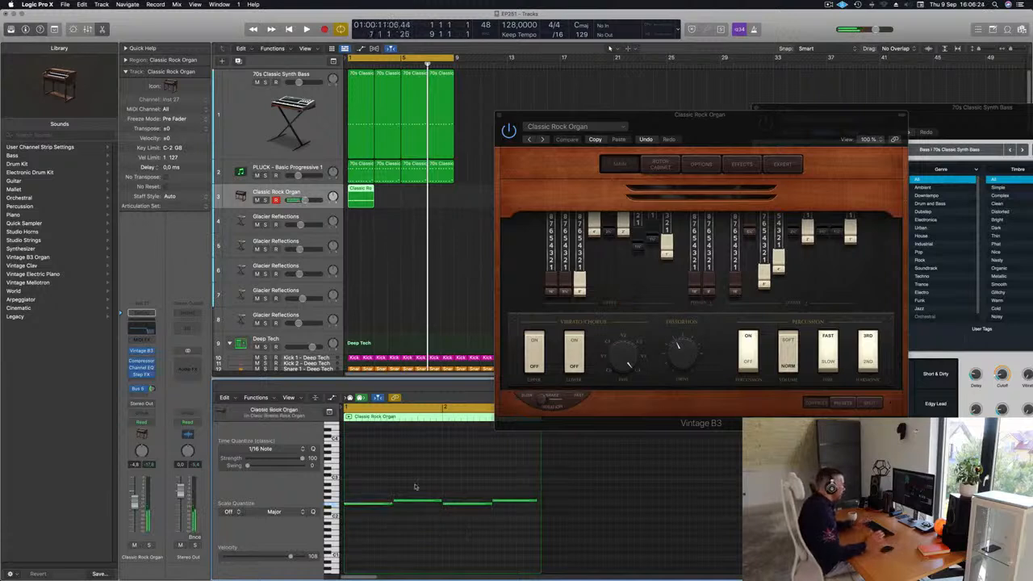
Play the loop and repeat the two-bar organ region three times to fill eight bars
{"action": "key", "text": "space"}
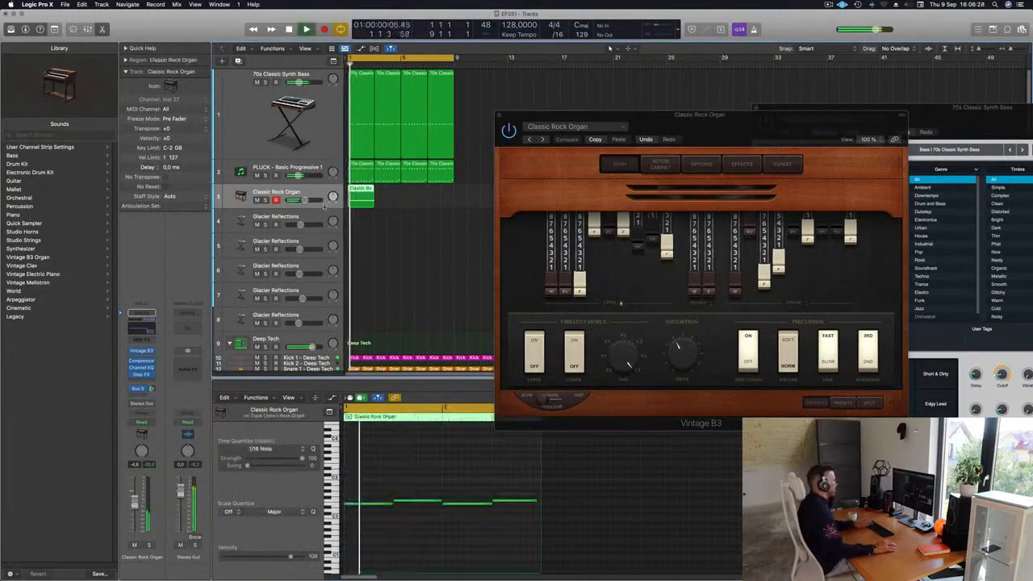
{"action": "key", "text": "super+r"}
{"action": "key", "text": "super+r"}
{"action": "key", "text": "super+r"}
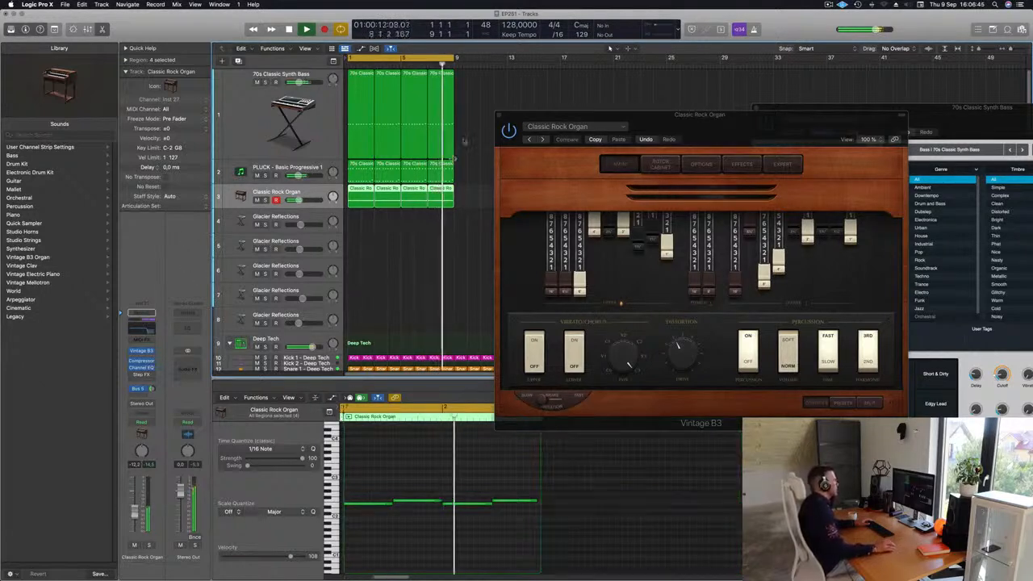
Audition the following Vintage B3 presets during playback and choose Far Off Organ
{"action": "left_click", "coordinate": [543, 140]}
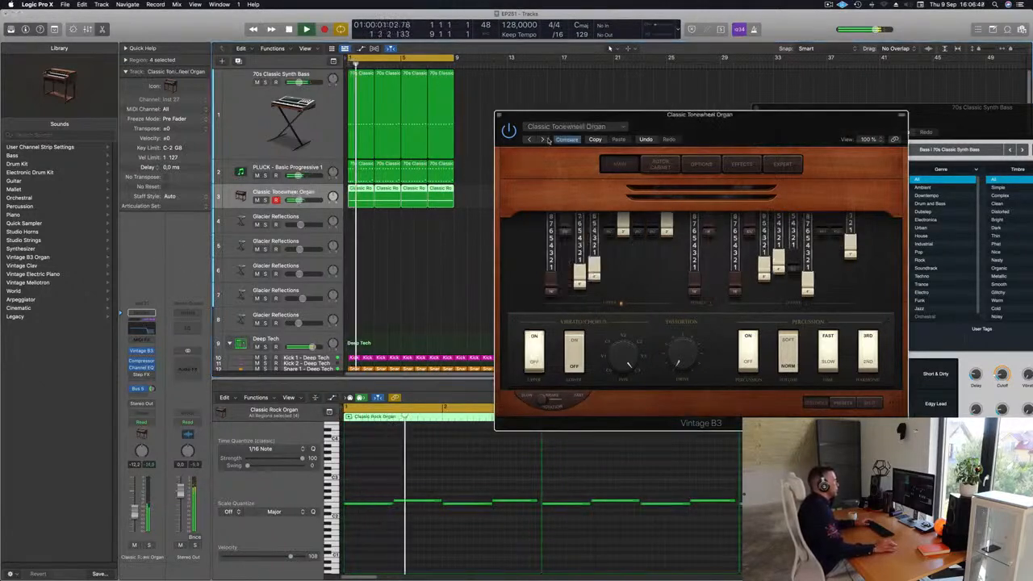
{"action": "left_click", "coordinate": [543, 139]}
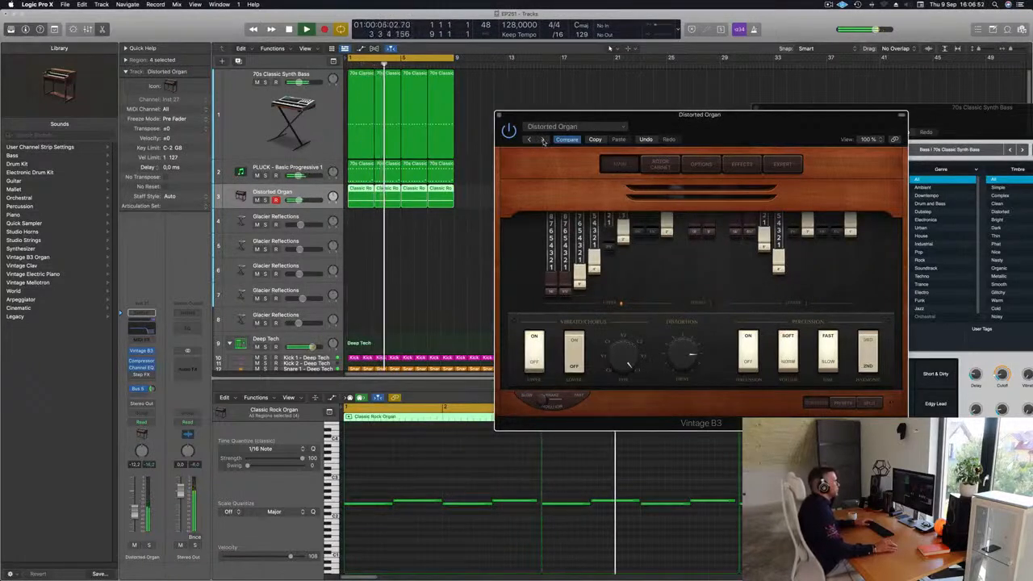
{"action": "left_click", "coordinate": [542, 140]}
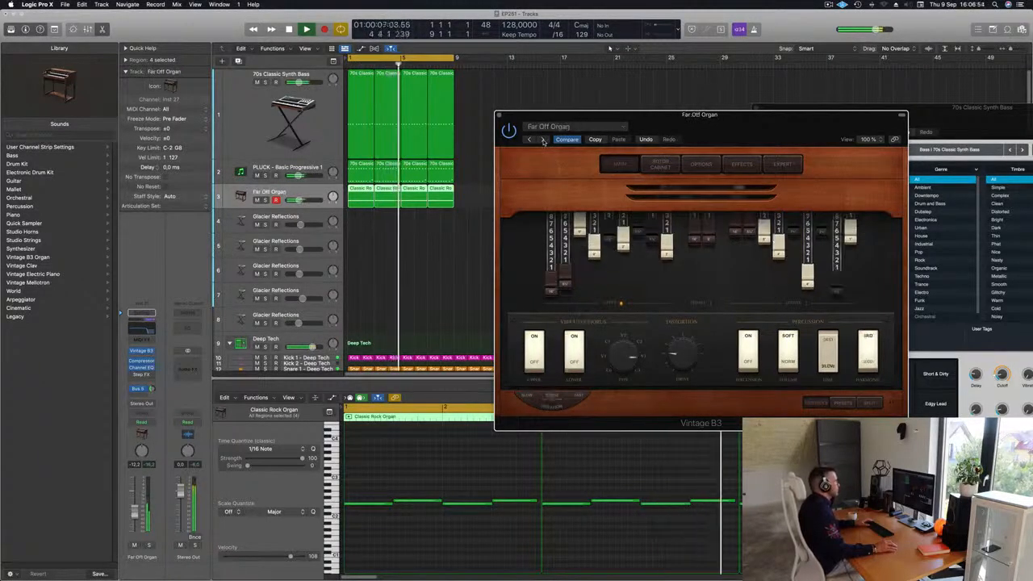
Close the Vintage B3 window and adjust the organ track's bus send level
{"action": "mouse_move", "coordinate": [697, 126]}
{"action": "left_mouse_down"}
{"action": "mouse_move", "coordinate": [590, 148]}
{"action": "mouse_move", "coordinate": [717, 138]}
{"action": "mouse_move", "coordinate": [701, 142]}
{"action": "left_mouse_up"}
{"action": "left_click", "coordinate": [464, 133]}
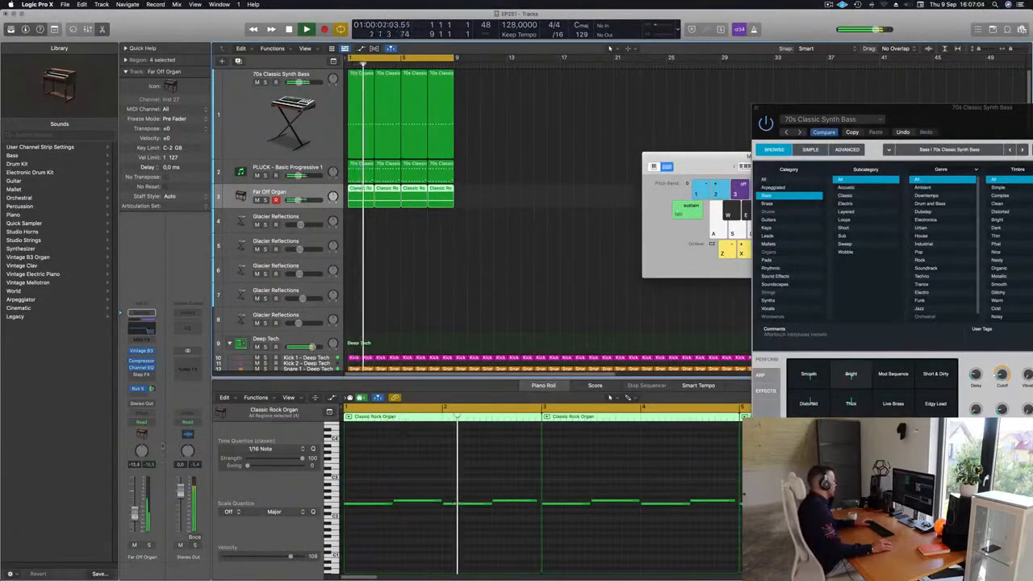
{"action": "left_click_drag", "start_coordinate": [151, 389], "coordinate": [150, 394]}
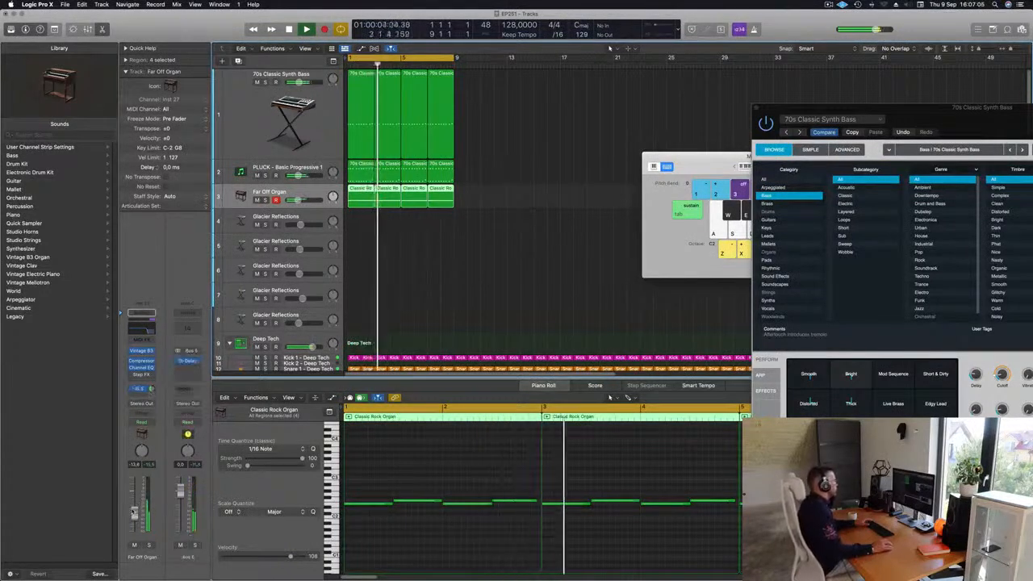
Select the first Glacier Reflections track and open its Alchemy synth, arranging both Alchemy windows apart
{"action": "left_click", "coordinate": [300, 217]}
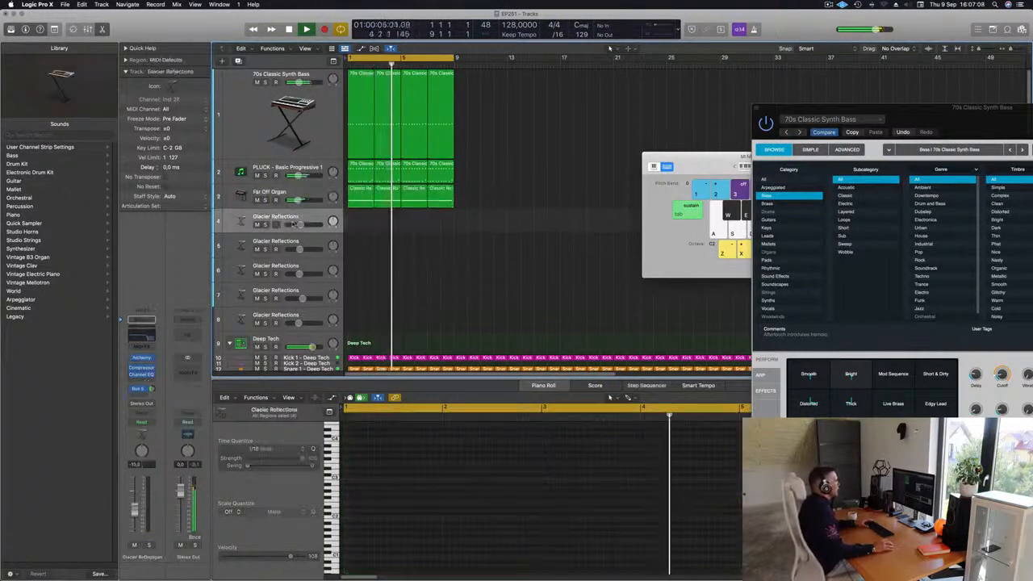
{"action": "left_click_drag", "start_coordinate": [917, 109], "coordinate": [811, 54]}
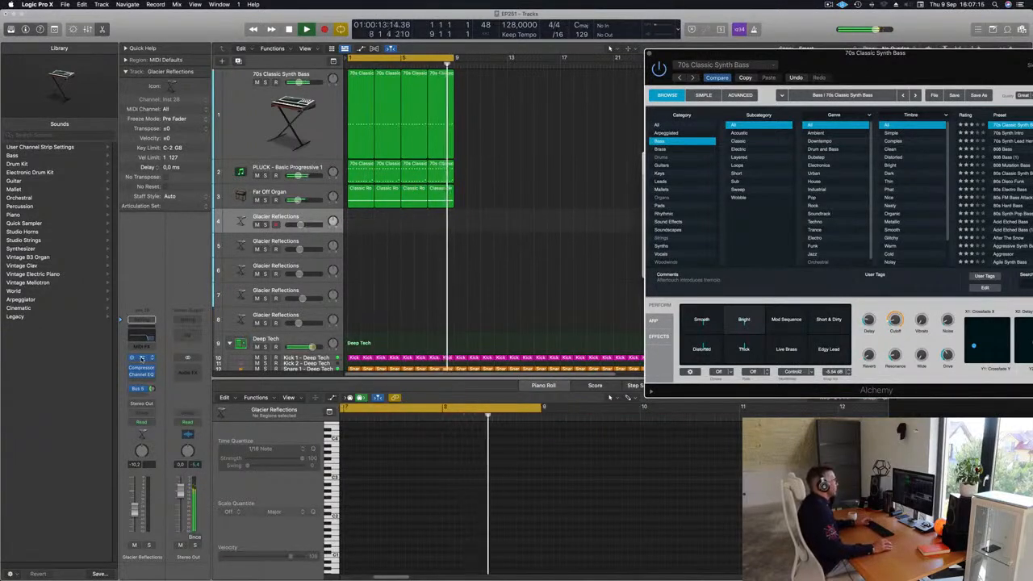
{"action": "left_click", "coordinate": [142, 359]}
{"action": "left_click_drag", "start_coordinate": [599, 128], "coordinate": [469, 187]}
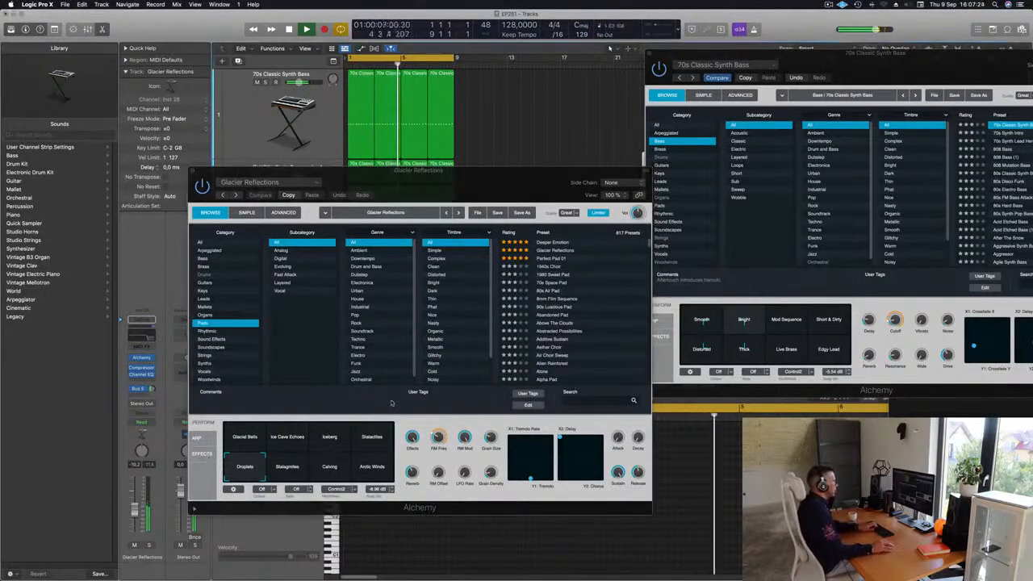
Audition the Stalagmites snapshot in Alchemy, choose Glacial Bells and raise the Glacier Reflections track's volume to -7.6 dB
{"action": "scroll", "coordinate": [533, 312], "scroll_direction": "down", "scroll_amount": 3}
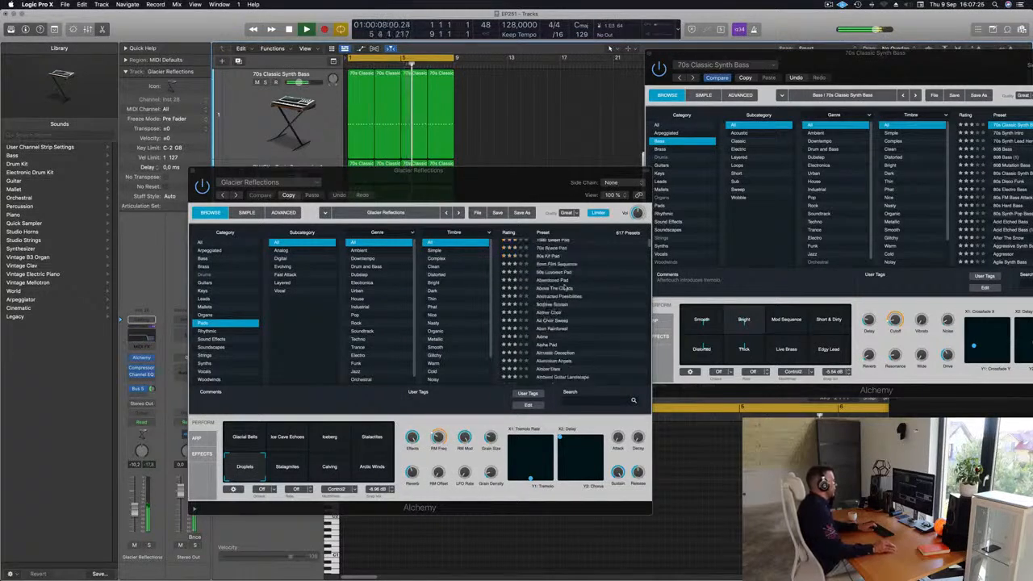
{"action": "left_click", "coordinate": [284, 473]}
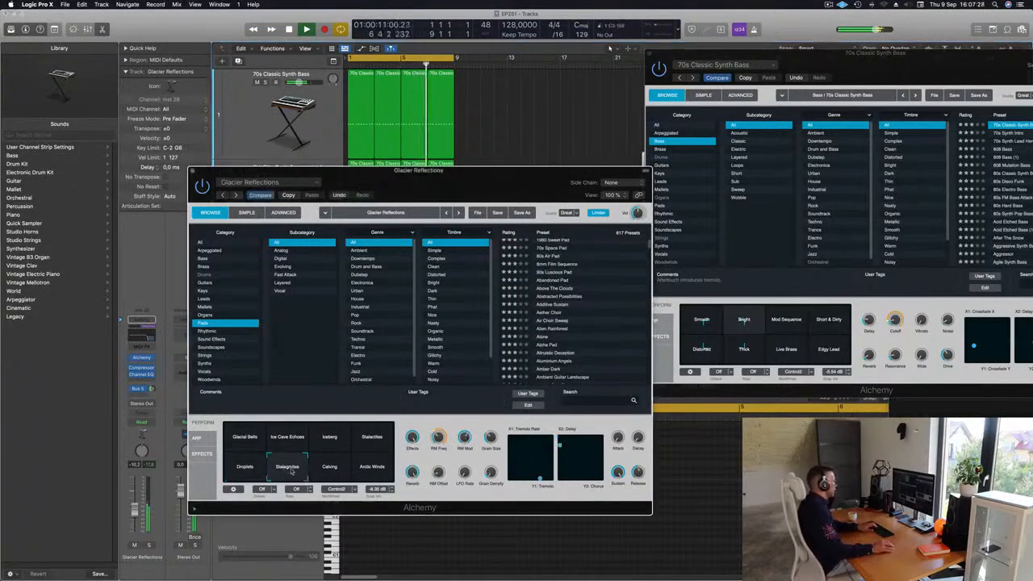
{"action": "left_click", "coordinate": [239, 438]}
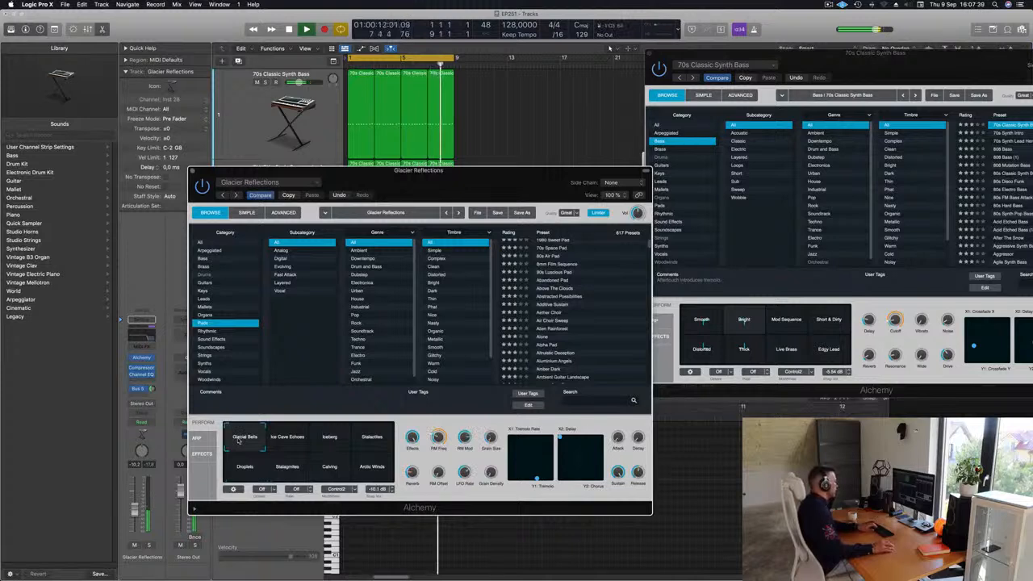
{"action": "left_click", "coordinate": [133, 508]}
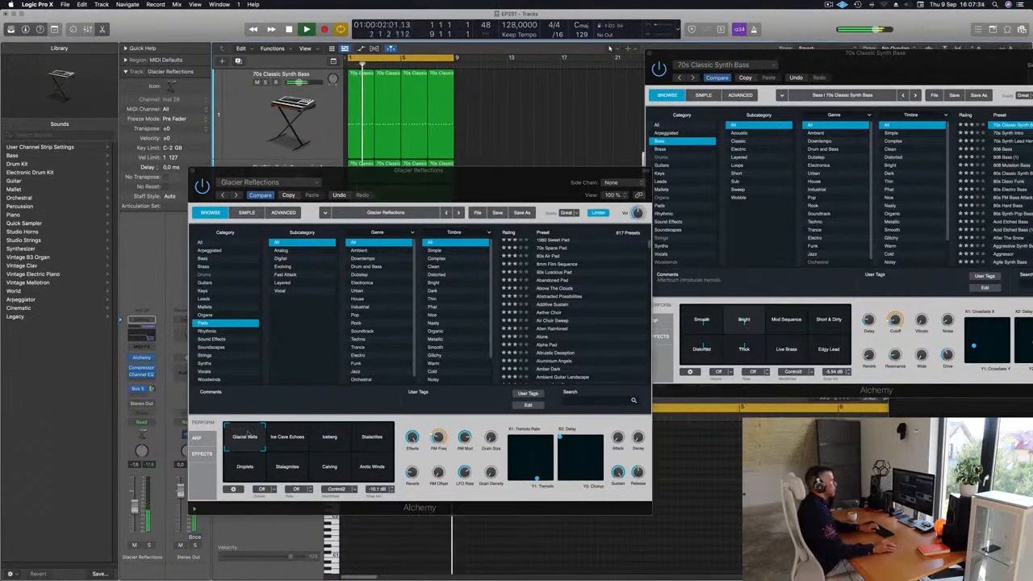
Bring up the Musical Typing keyboard, set its octave to C3 and move the Glacier Reflections synth window off the tracks
{"action": "key", "text": "super+k"}
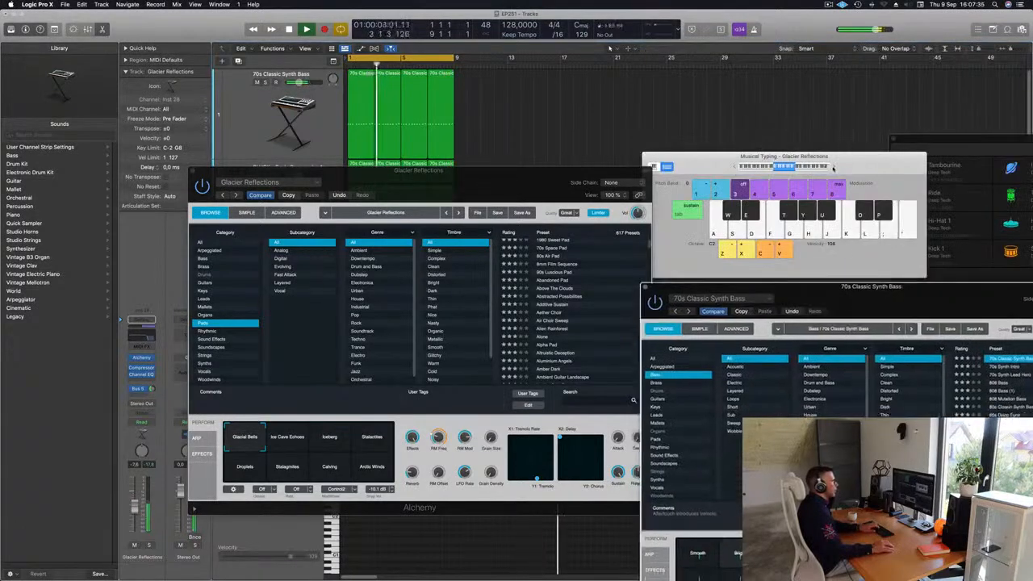
{"action": "left_click_drag", "start_coordinate": [832, 169], "coordinate": [830, 108]}
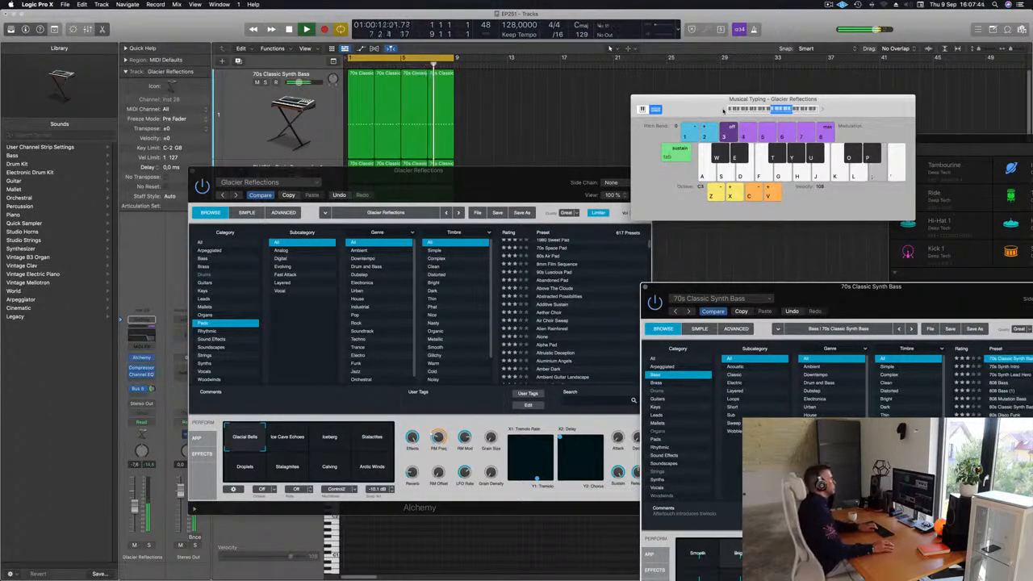
{"action": "left_click_drag", "start_coordinate": [462, 184], "coordinate": [833, 177]}
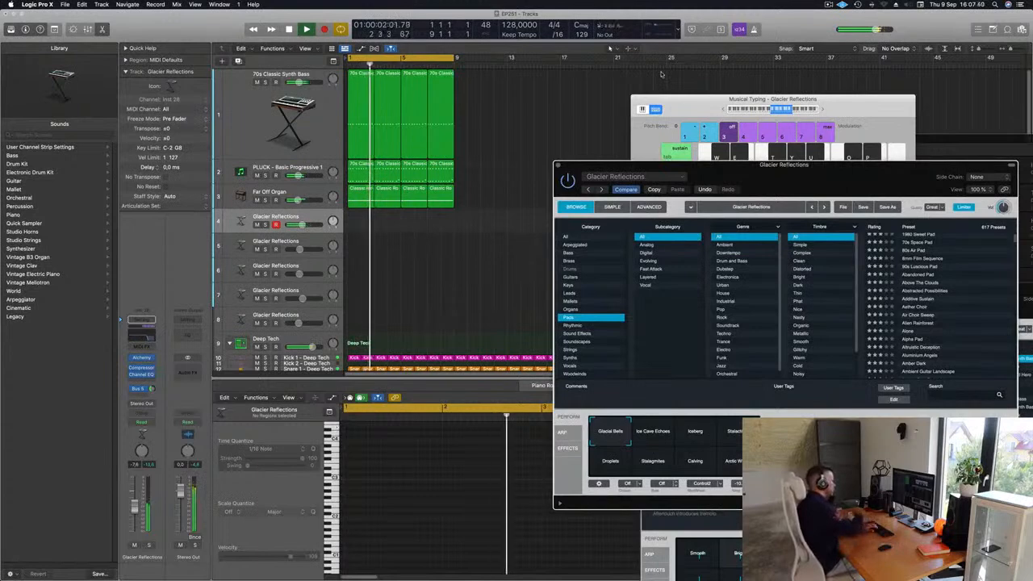
Record a part on the first Glacier Reflections track, keeping only a two-bar region at bar 1
{"action": "key", "text": "r"}
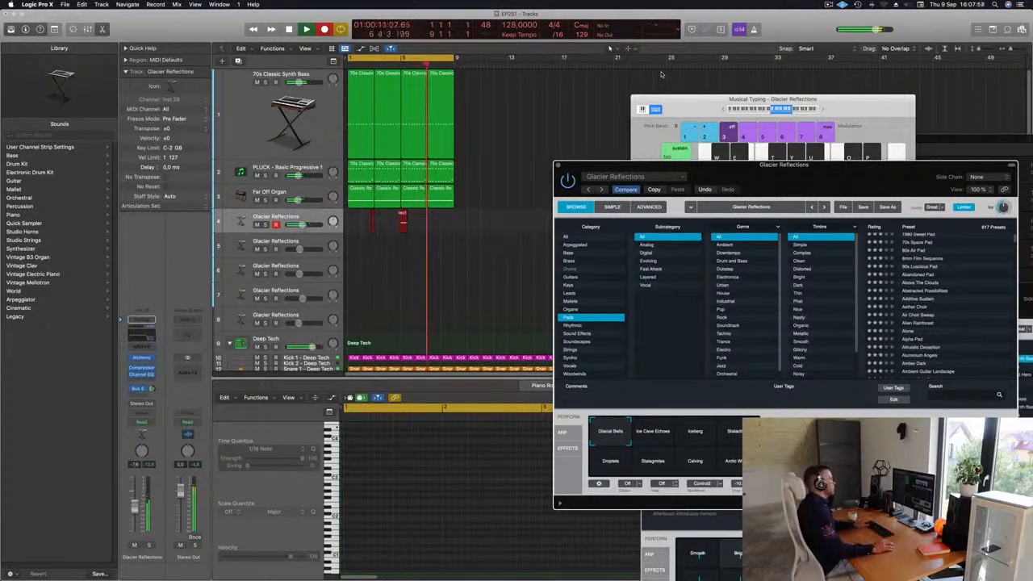
{"action": "key", "text": "space"}
{"action": "mouse_move", "coordinate": [399, 215]}
{"action": "left_mouse_down"}
{"action": "mouse_move", "coordinate": [376, 218]}
{"action": "mouse_move", "coordinate": [388, 221]}
{"action": "left_mouse_up"}
{"action": "key", "text": "Delete"}
{"action": "key", "text": "Return"}
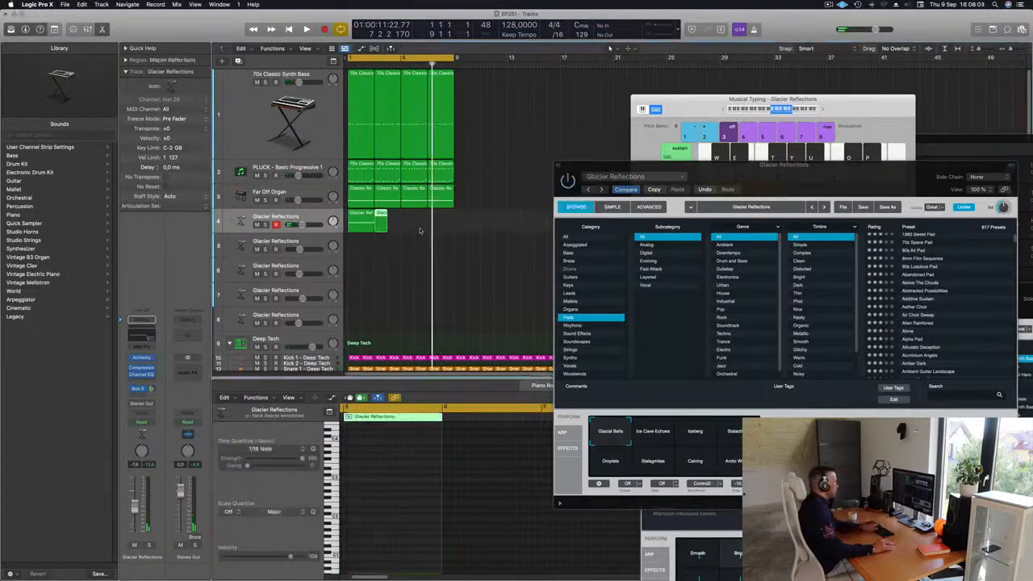
Shift the second note in the first Glacier Reflections region slightly later and shorten both notes so the last one ends at bar 3
{"action": "left_click", "coordinate": [357, 220]}
{"action": "left_click", "coordinate": [384, 458]}
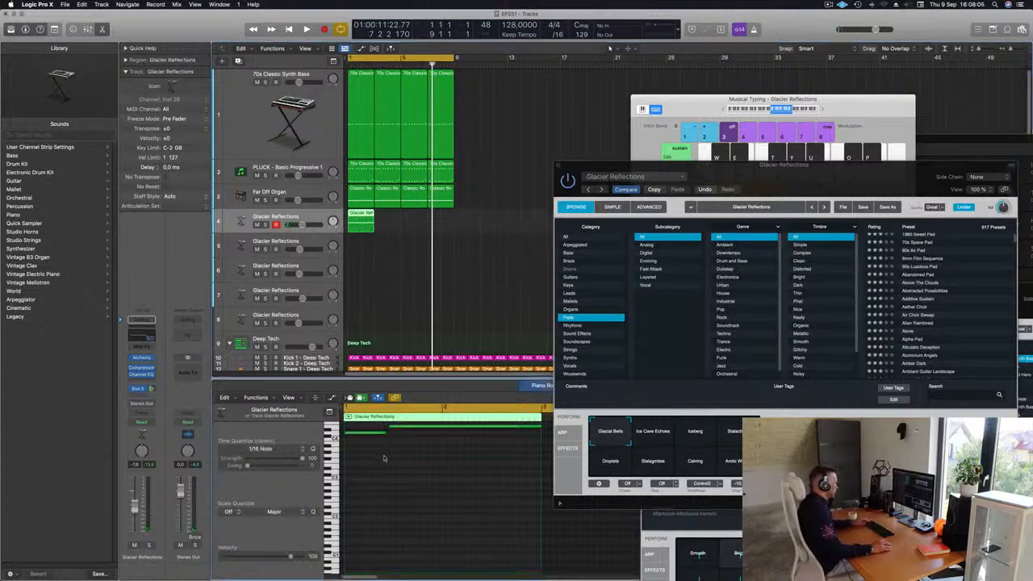
{"action": "scroll", "coordinate": [396, 438], "scroll_direction": "up", "scroll_amount": 2}
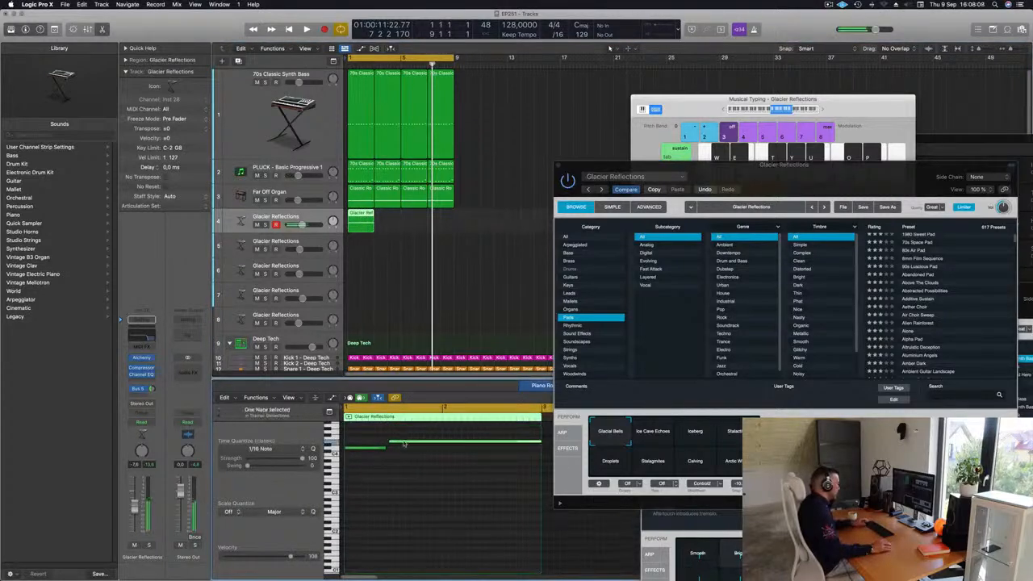
{"action": "left_click_drag", "start_coordinate": [405, 443], "coordinate": [406, 445]}
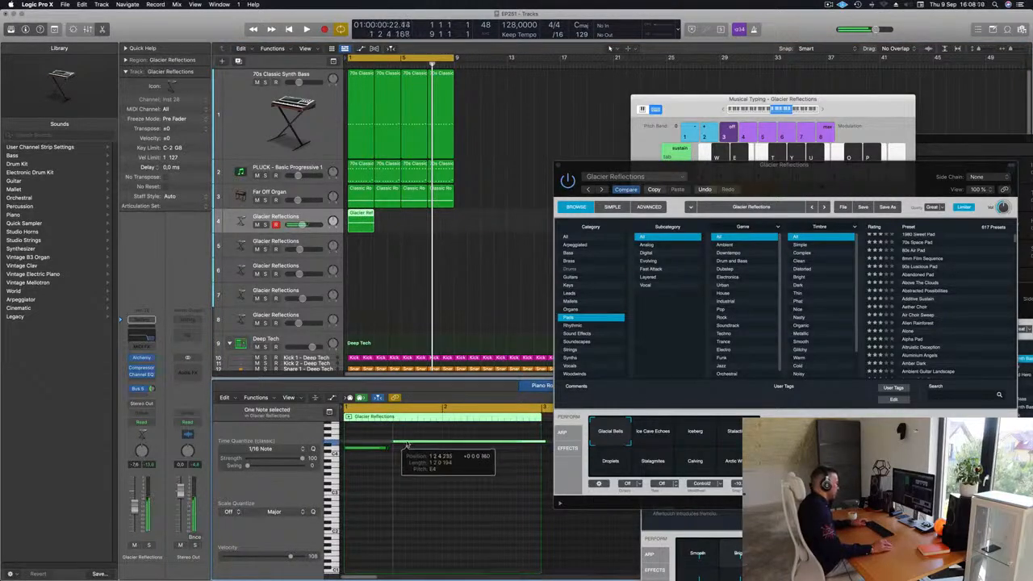
{"action": "left_click", "coordinate": [396, 461]}
{"action": "key", "text": "super+a"}
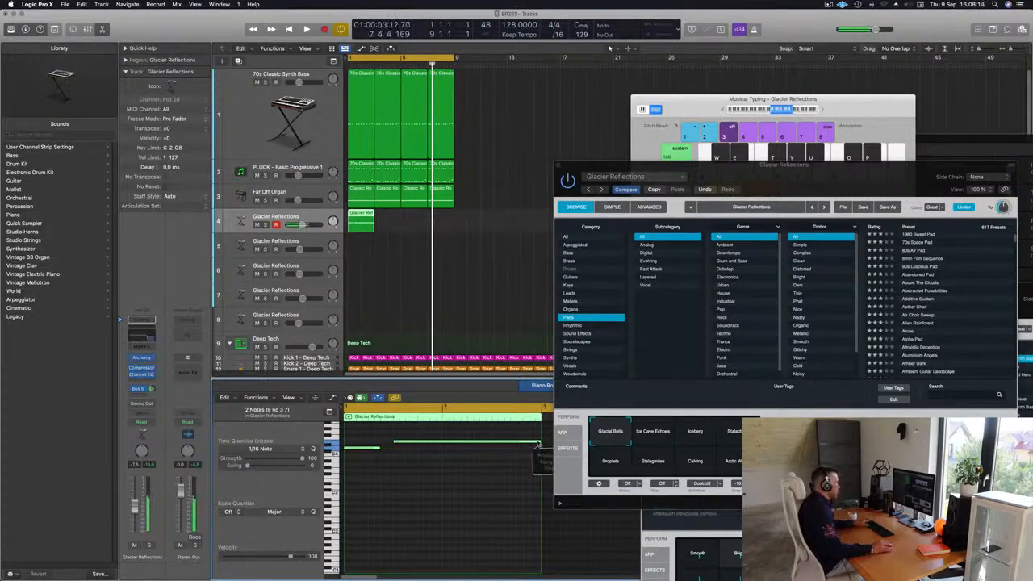
{"action": "key", "text": "space"}
{"action": "left_click", "coordinate": [447, 478]}
{"action": "key", "text": "super+Left"}
{"action": "key", "text": "super+Left"}
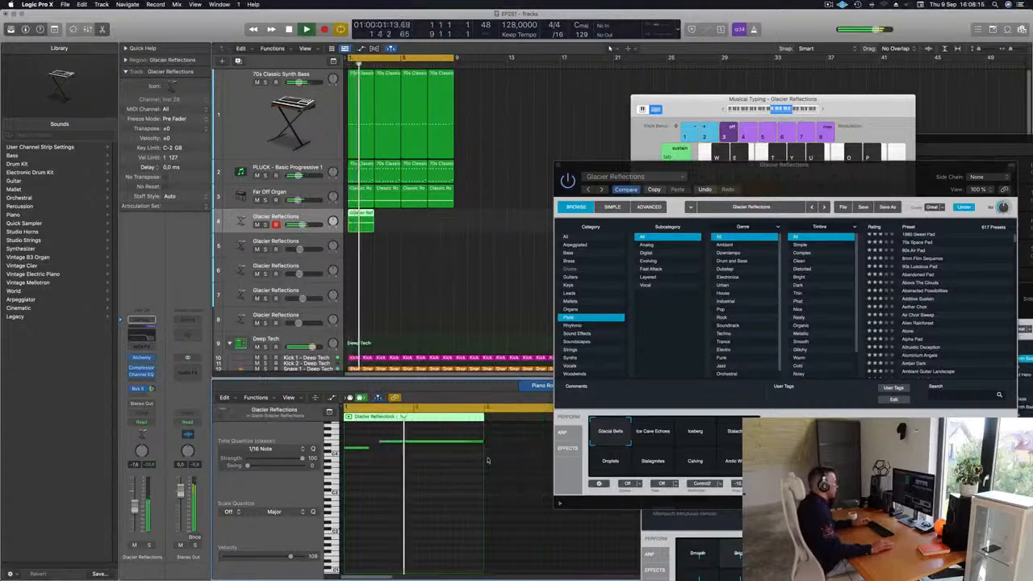
Audition the Ice Cave Echoes snapshot in the first Glacier Reflections Alchemy and choose Iceberg
{"action": "left_click_drag", "start_coordinate": [799, 167], "coordinate": [713, 108]}
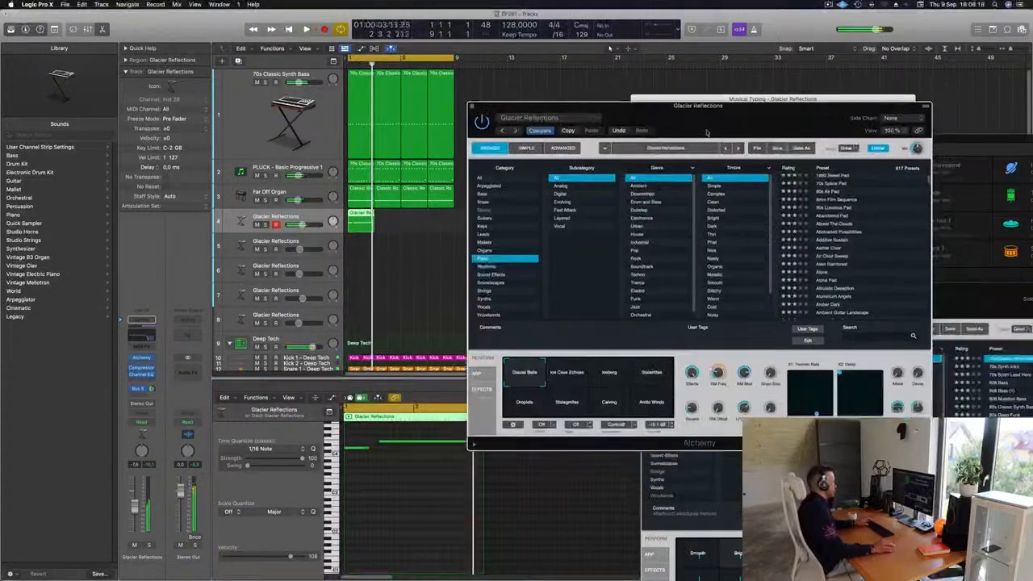
{"action": "left_click", "coordinate": [562, 377]}
{"action": "left_click", "coordinate": [609, 378]}
Copy the two-bar Glacier Reflections region to bar 5 on the same track, moving the synth window clear of the tracks
{"action": "left_click_drag", "start_coordinate": [724, 106], "coordinate": [828, 207]}
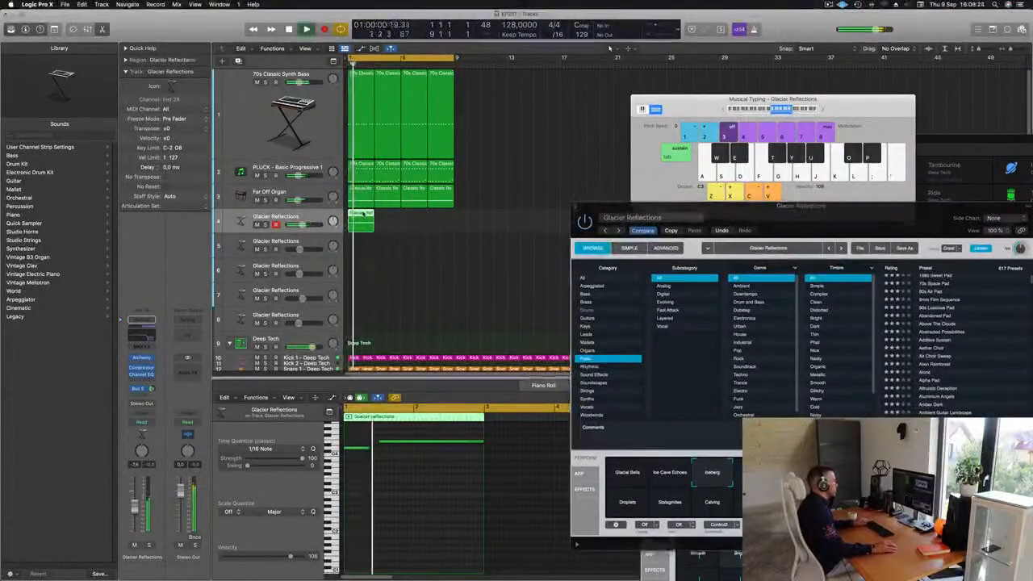
{"action": "left_click_drag", "start_coordinate": [363, 220], "coordinate": [415, 219]}
{"action": "left_click_drag", "start_coordinate": [825, 218], "coordinate": [692, 188]}
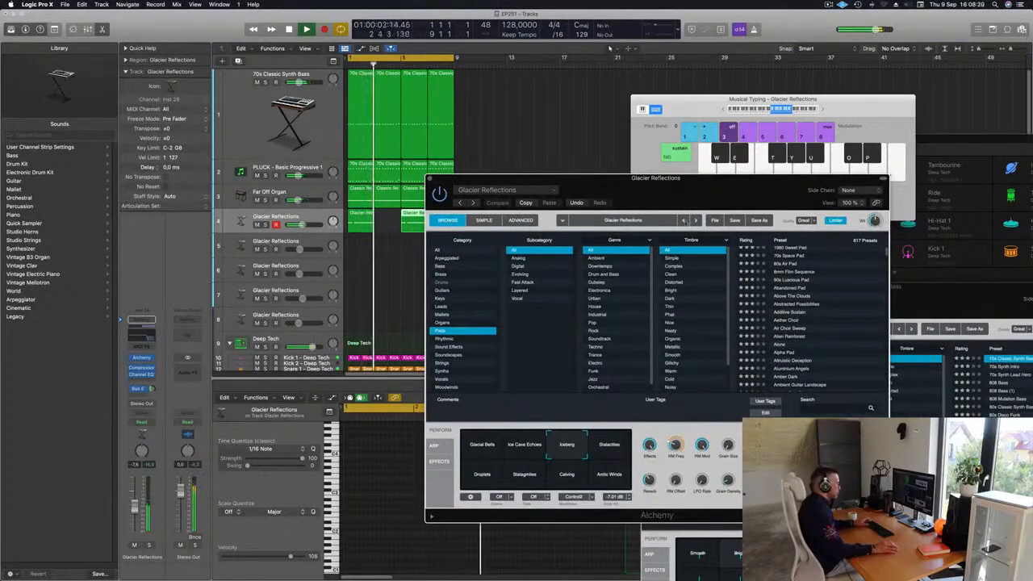
Adjust Alchemy's Effects, RM Freq and RM Mod controls on the Iceberg sound while replaying the loop from the start
{"action": "left_click_drag", "start_coordinate": [672, 443], "coordinate": [681, 423]}
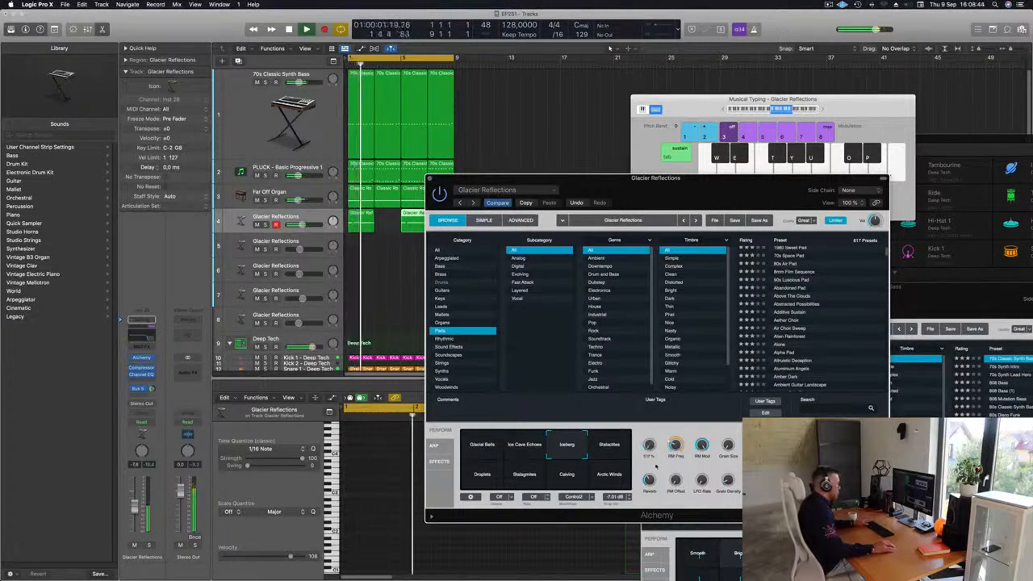
{"action": "left_click_drag", "start_coordinate": [730, 178], "coordinate": [789, 122]}
{"action": "key", "text": "space"}
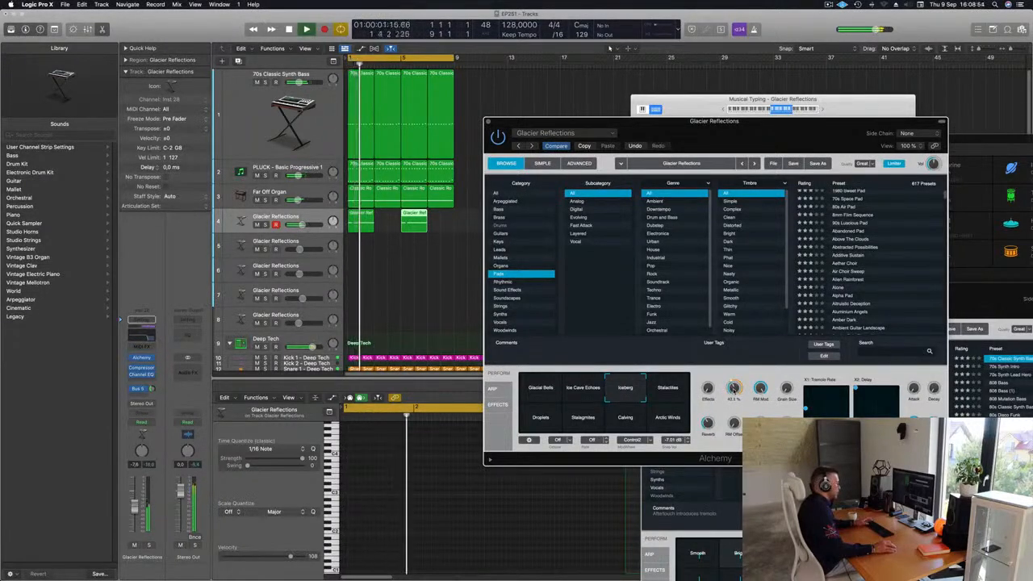
{"action": "key", "text": "Return"}
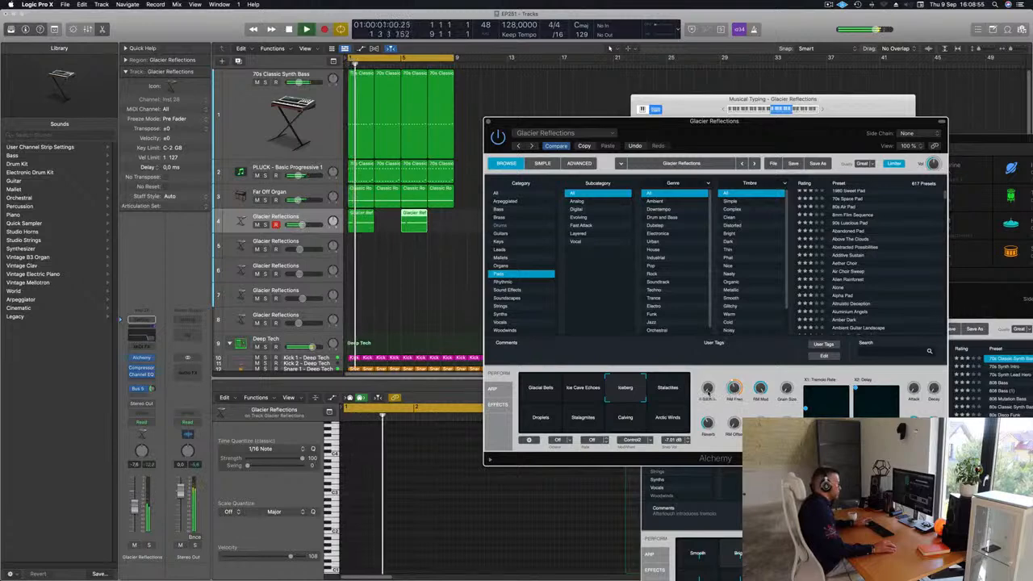
{"action": "key", "text": "Return"}
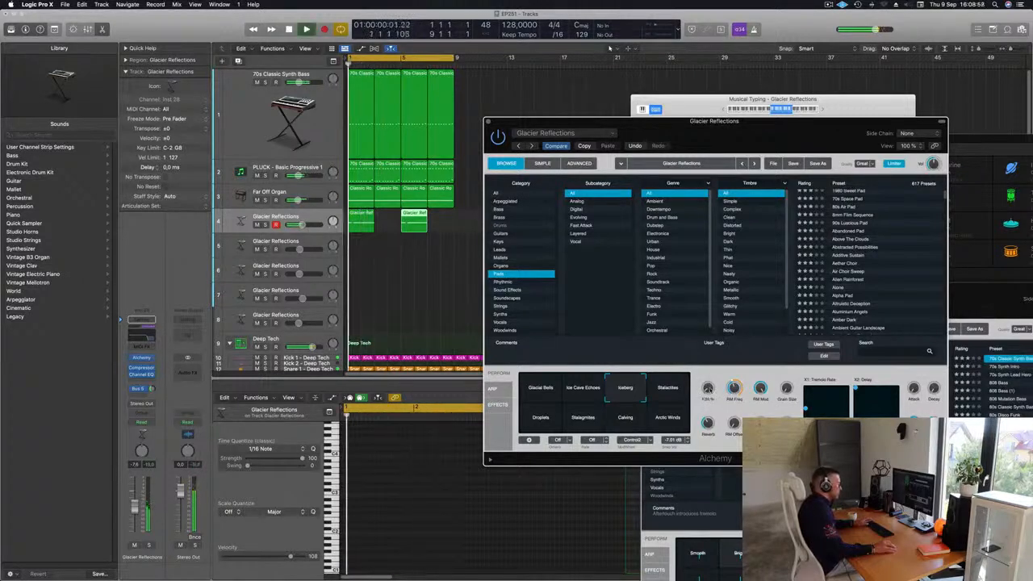
{"action": "key", "text": "Return"}
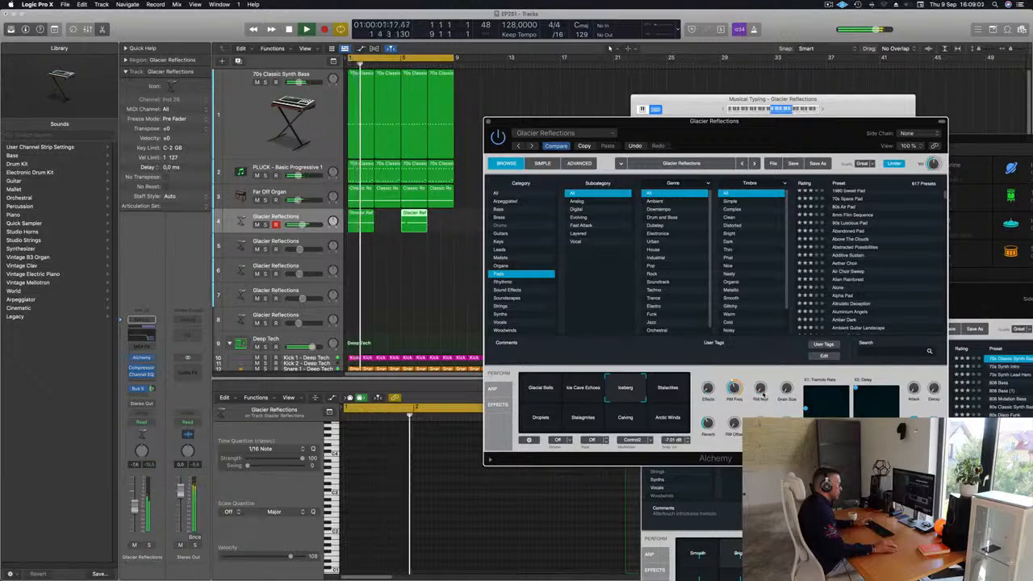
{"action": "key", "text": "Return"}
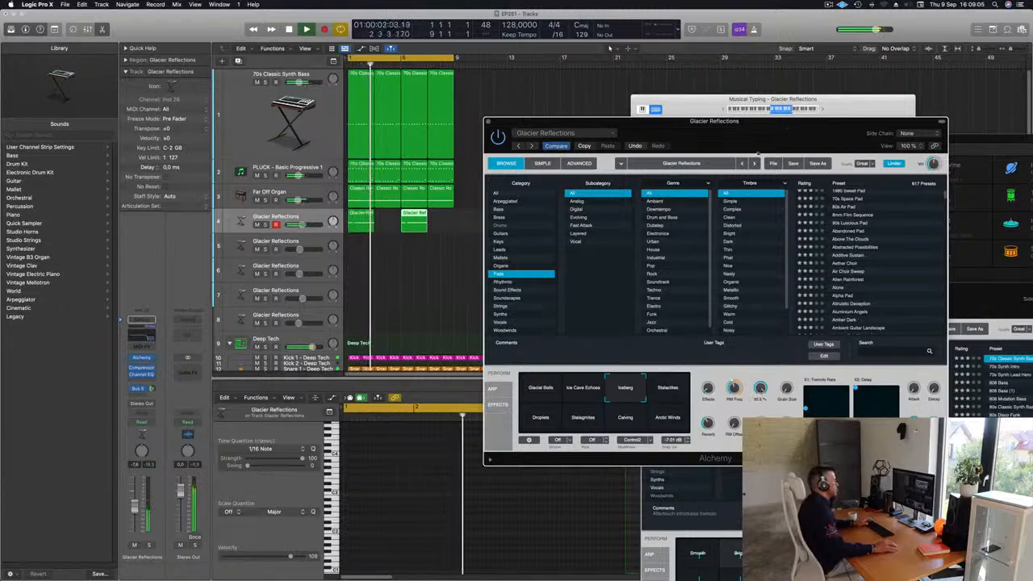
Add a send to Bus 6 on the first Glacier Reflections channel and raise its send level during playback
{"action": "left_click_drag", "start_coordinate": [772, 123], "coordinate": [690, 232]}
{"action": "key", "text": "Return"}
{"action": "left_click", "coordinate": [151, 389]}
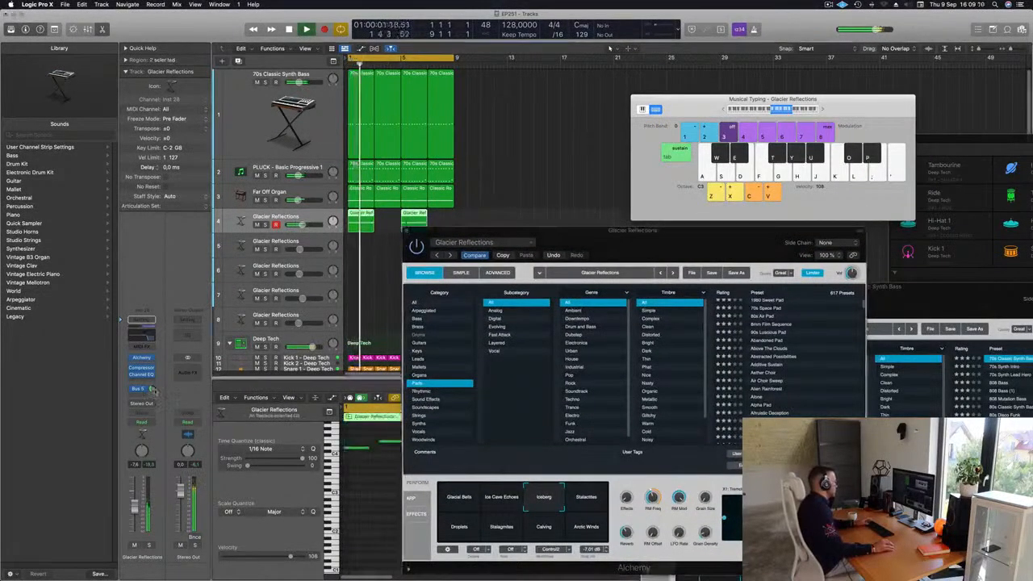
{"action": "left_click", "coordinate": [149, 389]}
{"action": "mouse_move", "coordinate": [137, 406]}
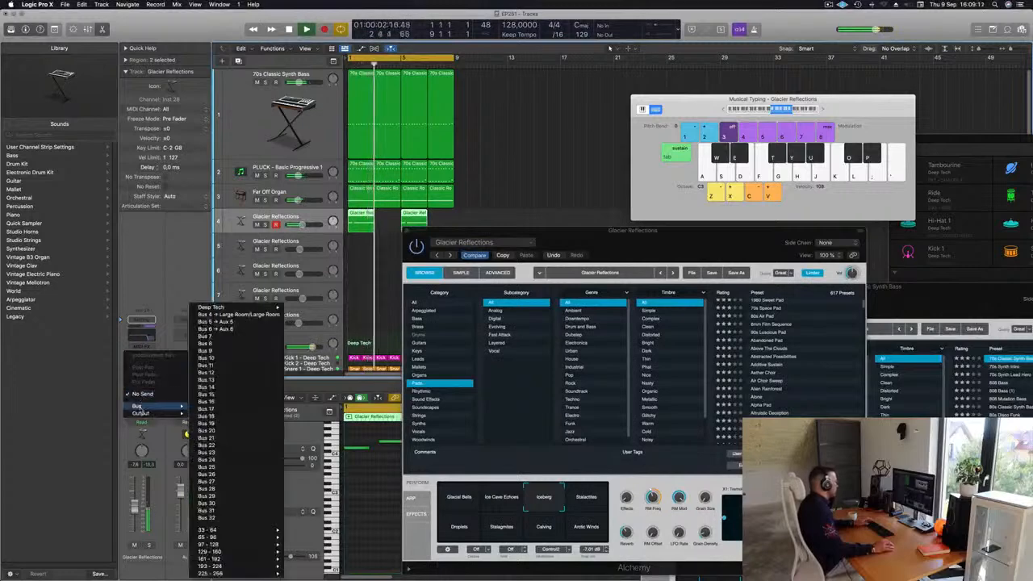
{"action": "left_click", "coordinate": [217, 328]}
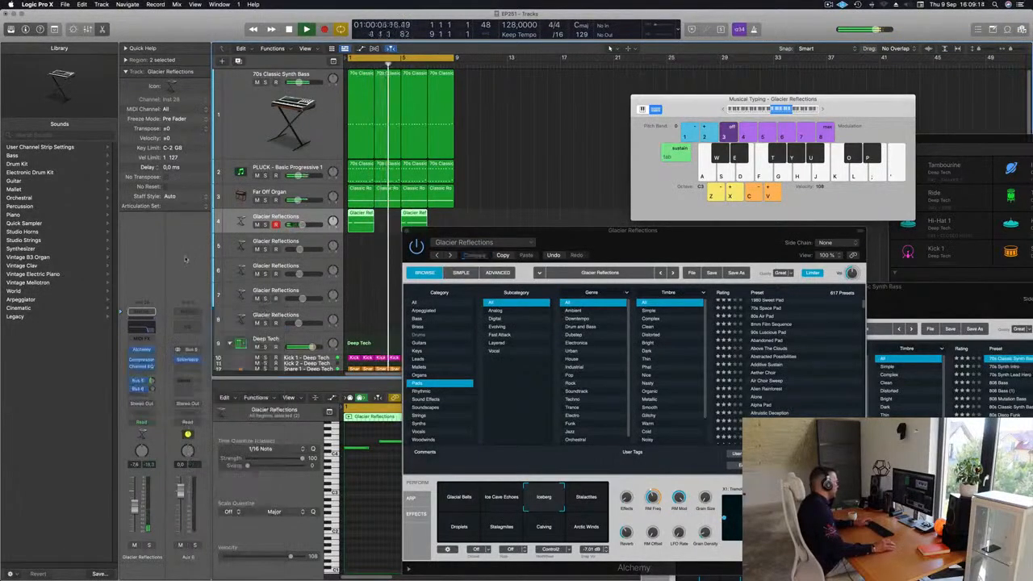
{"action": "key", "text": "space"}
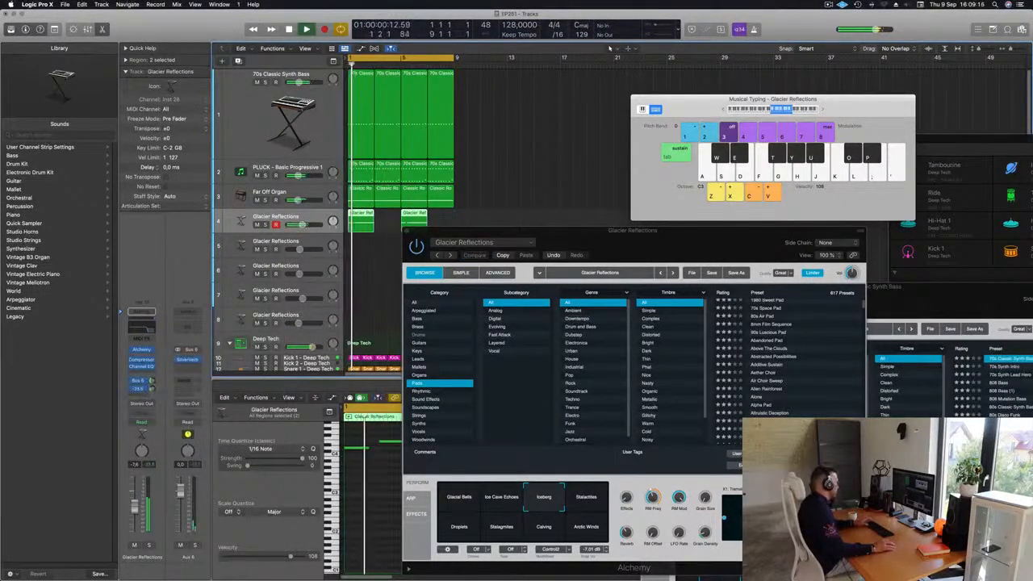
{"action": "left_click_drag", "start_coordinate": [152, 391], "coordinate": [151, 385]}
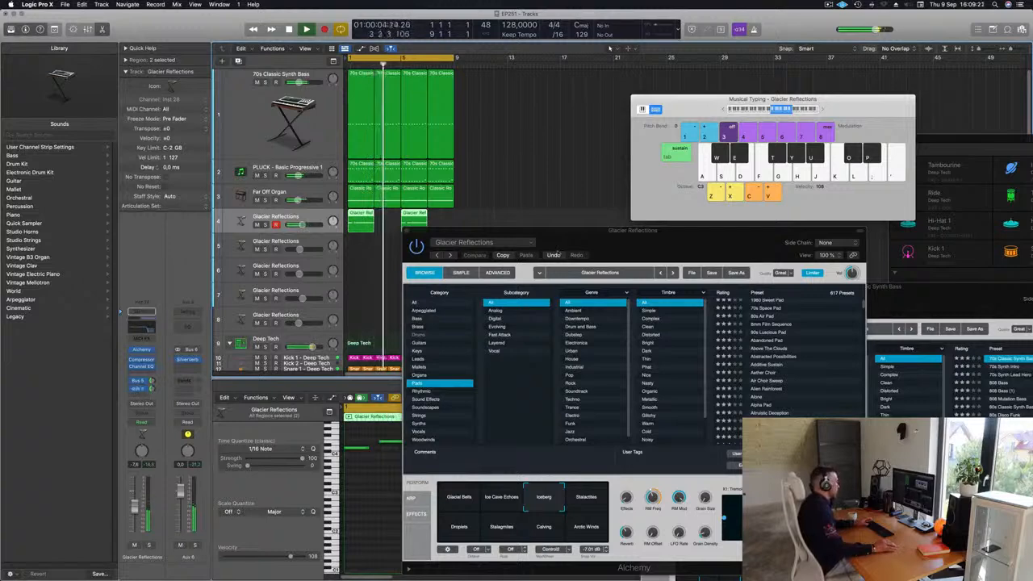
Close the Glacier Reflections synth window and lower the track's volume to -11.4 dB, replaying from the start
{"action": "left_click_drag", "start_coordinate": [505, 233], "coordinate": [393, 232]}
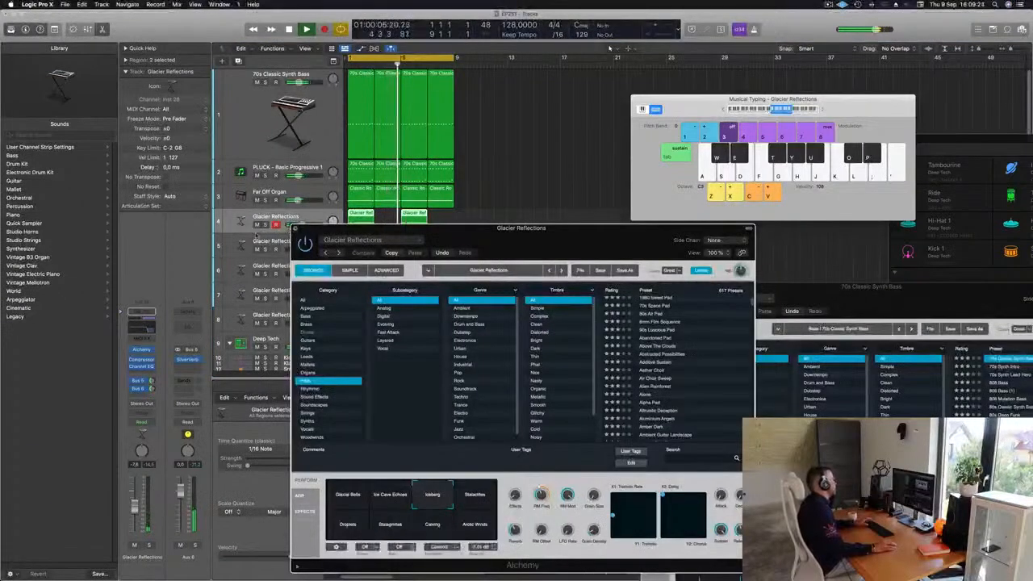
{"action": "key", "text": "super+w"}
{"action": "key", "text": "Return"}
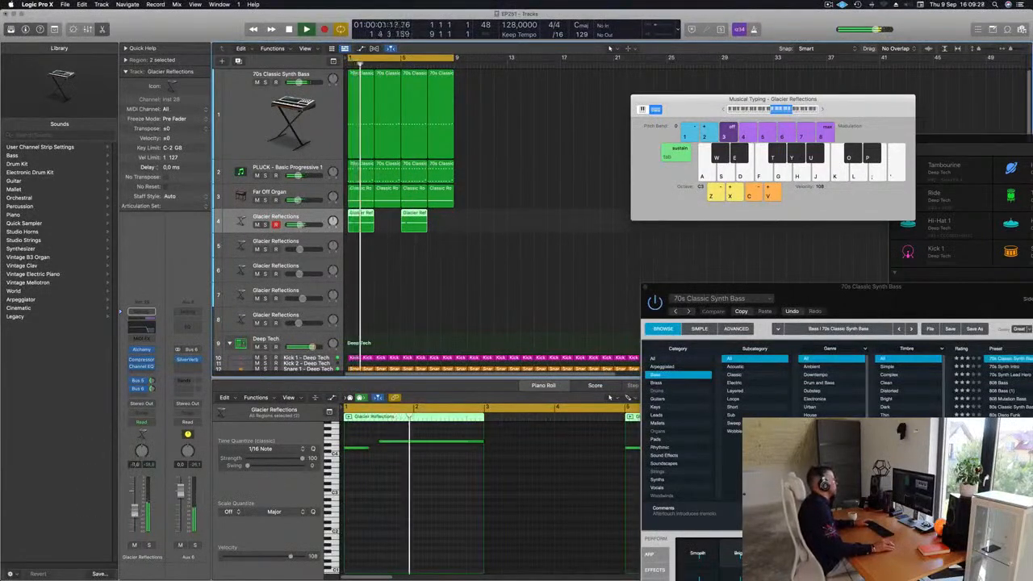
{"action": "left_click", "coordinate": [521, 257]}
{"action": "key", "text": "Return"}
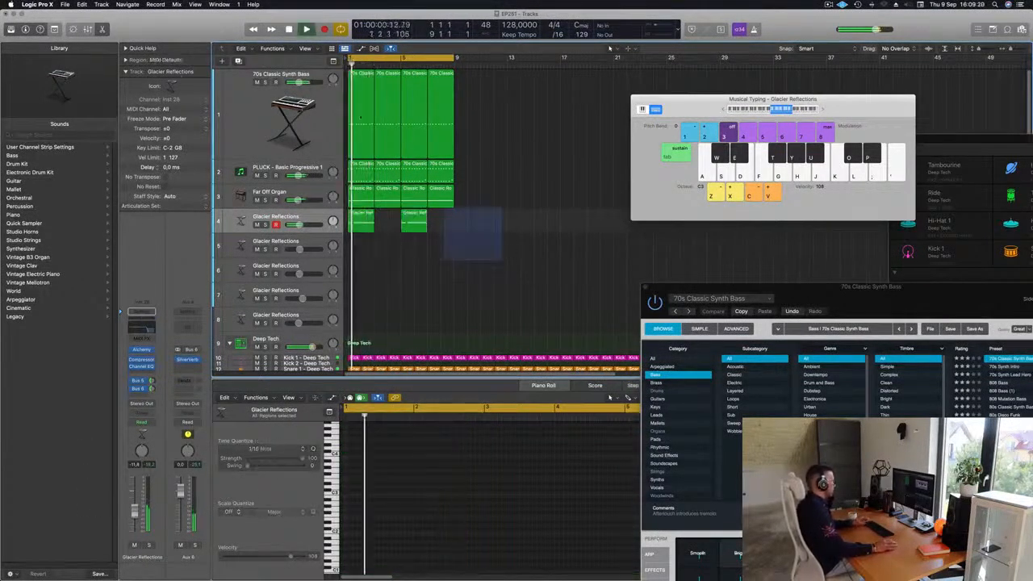
Repeat all the bass, pluck, organ and pad regions three times and extend the cycle range to bar 33
{"action": "key", "text": "super+a"}
{"action": "key", "text": "super+r"}
{"action": "key", "text": "super+r"}
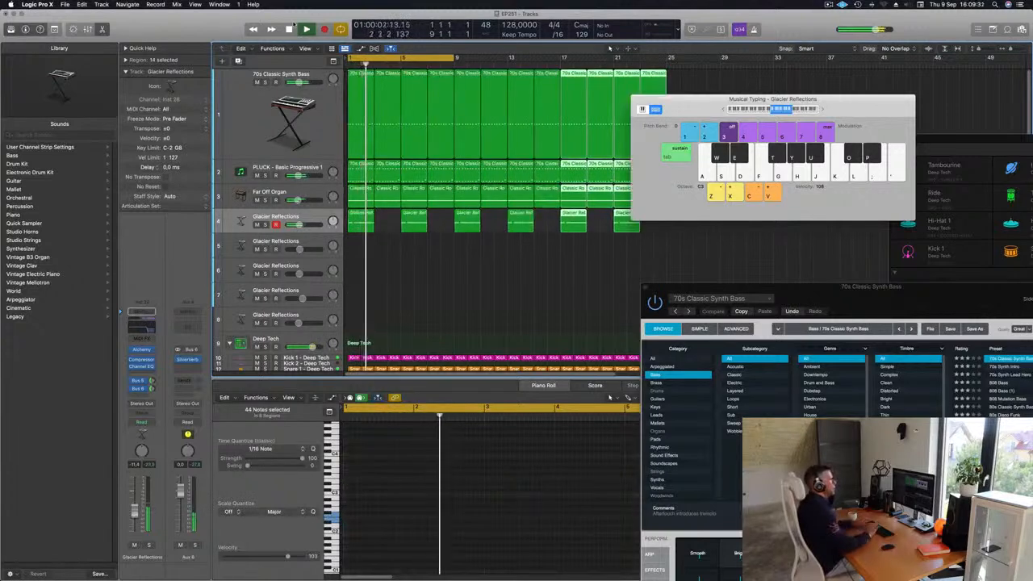
{"action": "key", "text": "super+r"}
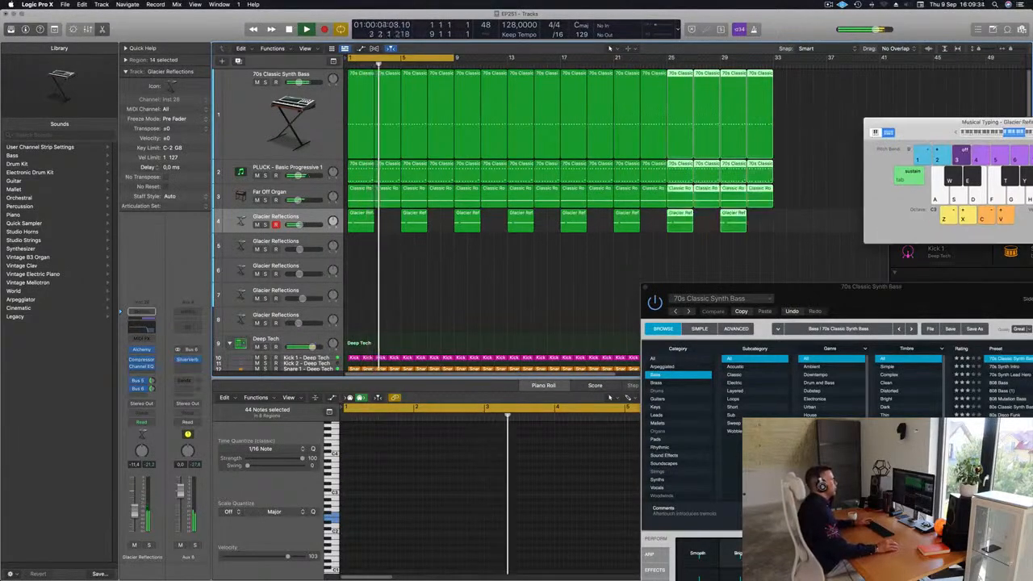
{"action": "left_click_drag", "start_coordinate": [453, 58], "coordinate": [772, 62]}
Select the 70s Classic Synth Bass track and open its Compressor and Alchemy, bringing the synth window over the tracks
{"action": "left_click", "coordinate": [236, 121]}
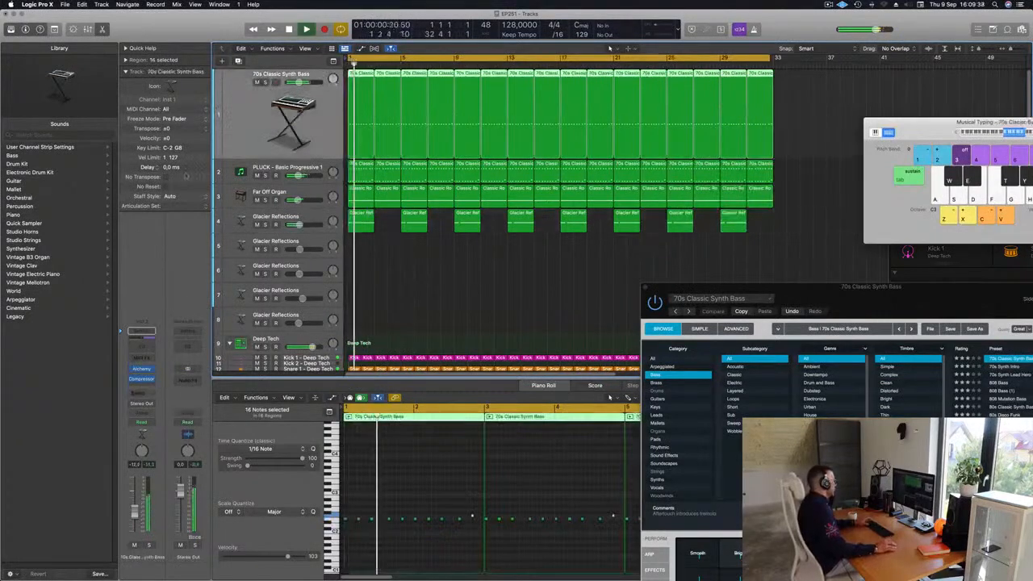
{"action": "left_click", "coordinate": [141, 380]}
{"action": "left_click", "coordinate": [142, 370]}
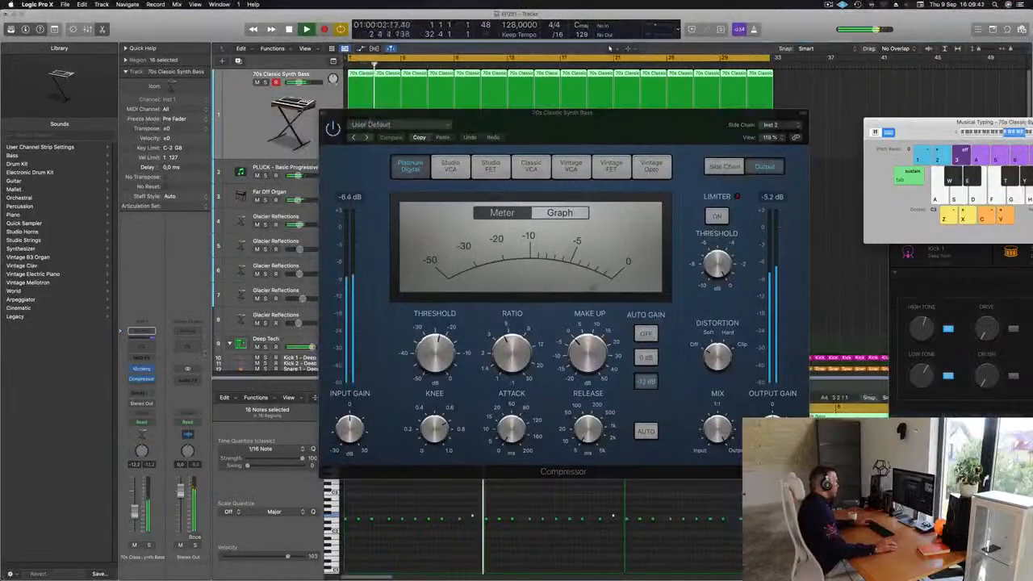
{"action": "left_click", "coordinate": [141, 370]}
{"action": "left_click_drag", "start_coordinate": [757, 288], "coordinate": [413, 142]}
{"action": "key", "text": "space"}
{"action": "key", "text": "space"}
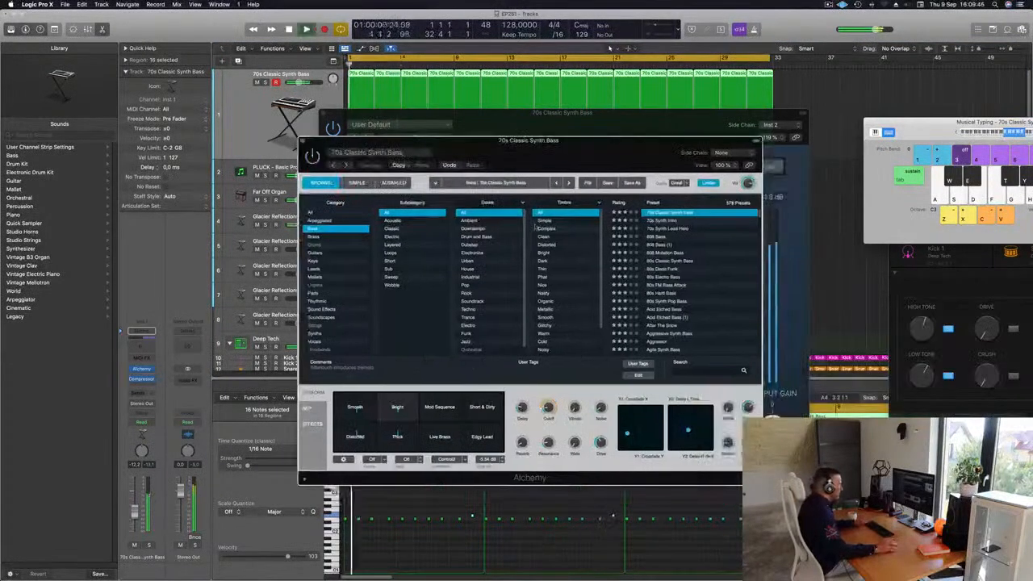
Adjust the Cutoff of the 70s Classic Synth Bass in Alchemy and close both the synth and Compressor windows
{"action": "left_click_drag", "start_coordinate": [544, 409], "coordinate": [546, 414]}
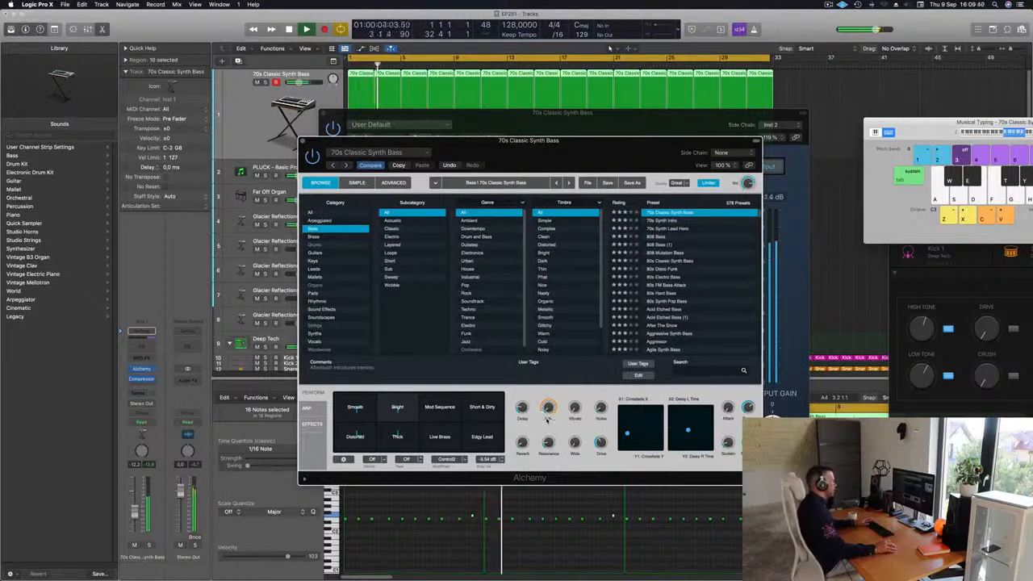
{"action": "left_click_drag", "start_coordinate": [308, 144], "coordinate": [257, 214]}
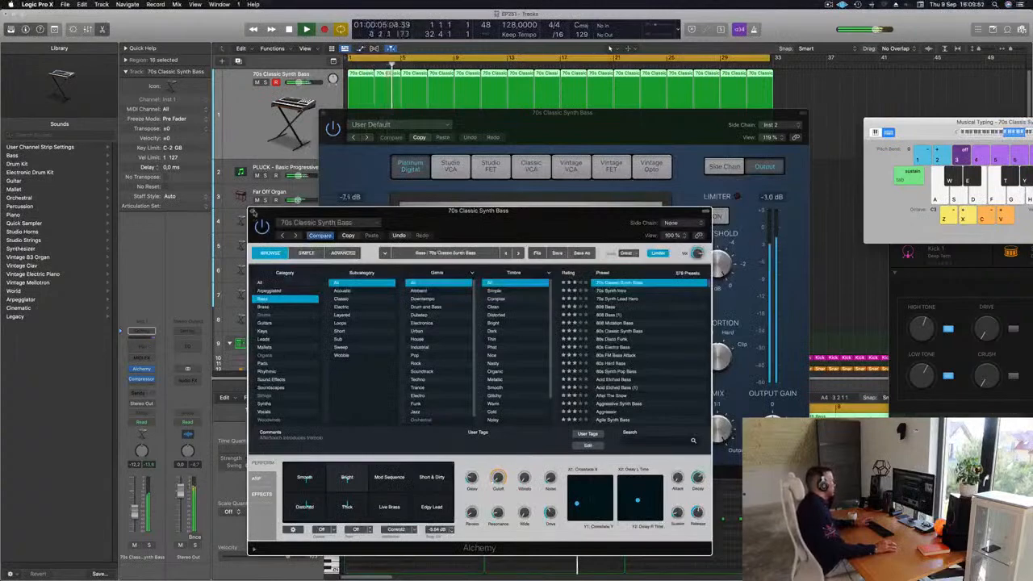
{"action": "left_click", "coordinate": [253, 212]}
{"action": "left_click_drag", "start_coordinate": [323, 115], "coordinate": [236, 159]}
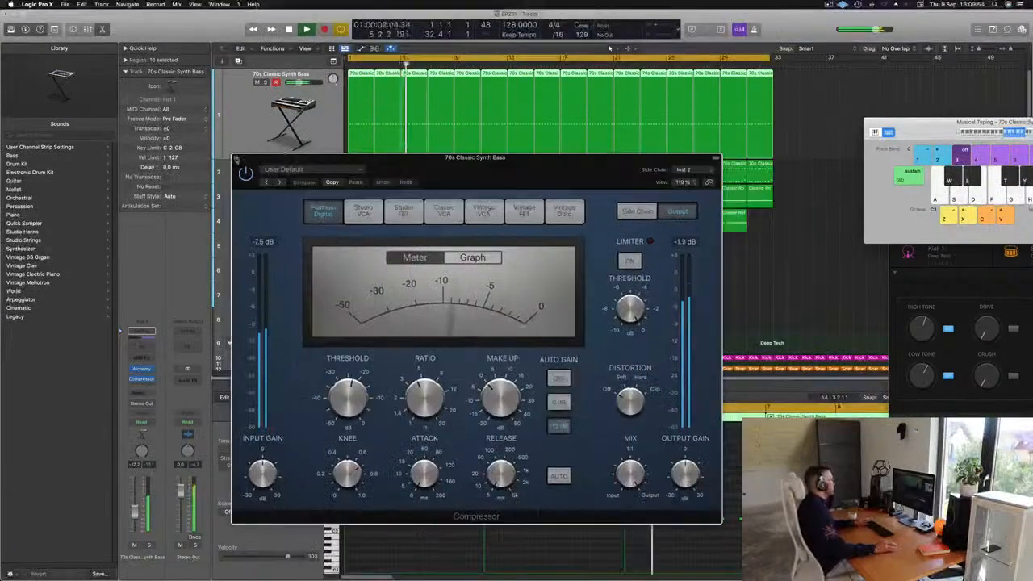
{"action": "left_click", "coordinate": [236, 160]}
Open Alchemy on the second Glacier Reflections track, move the Musical Typing keyboard over it and set its octave to C1
{"action": "scroll", "coordinate": [406, 245], "scroll_direction": "down", "scroll_amount": 4}
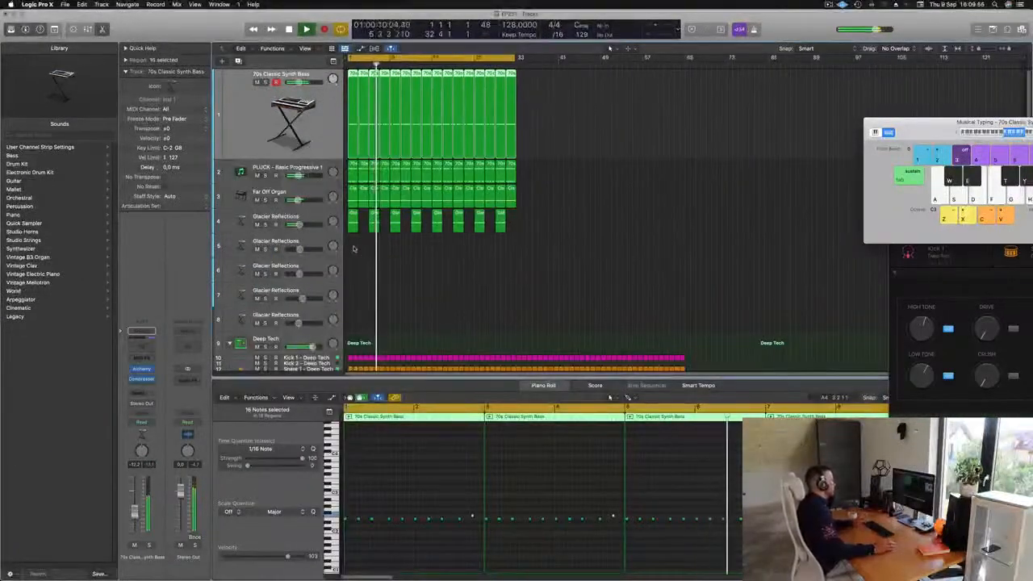
{"action": "left_click", "coordinate": [307, 241]}
{"action": "key", "text": "Return"}
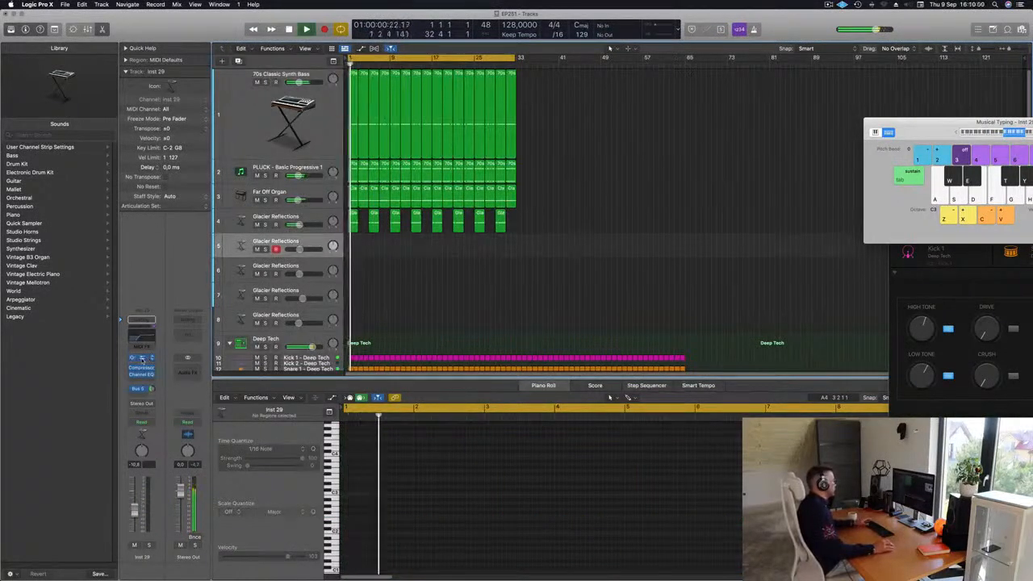
{"action": "left_click", "coordinate": [141, 358]}
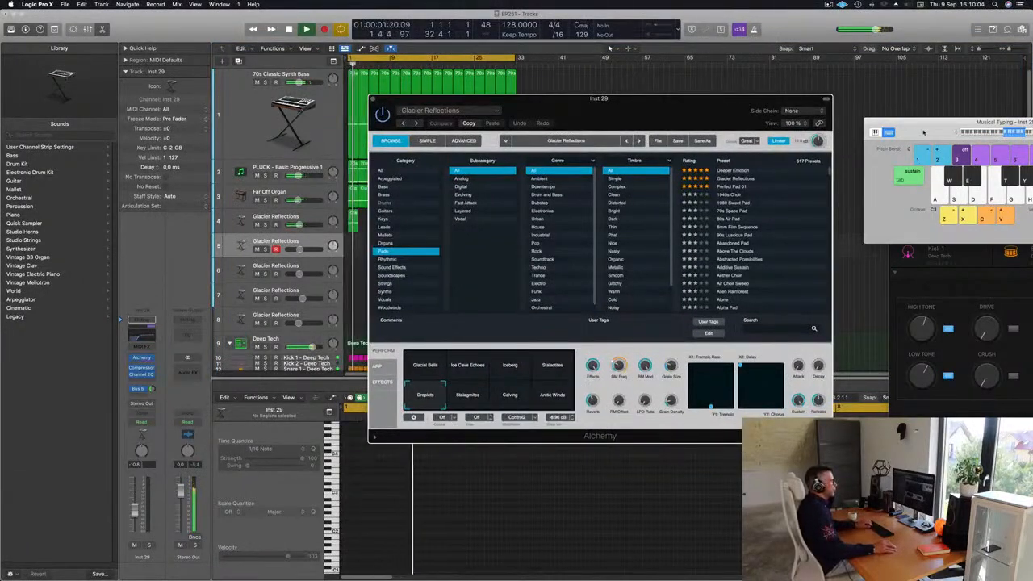
{"action": "left_click_drag", "start_coordinate": [952, 136], "coordinate": [895, 142]}
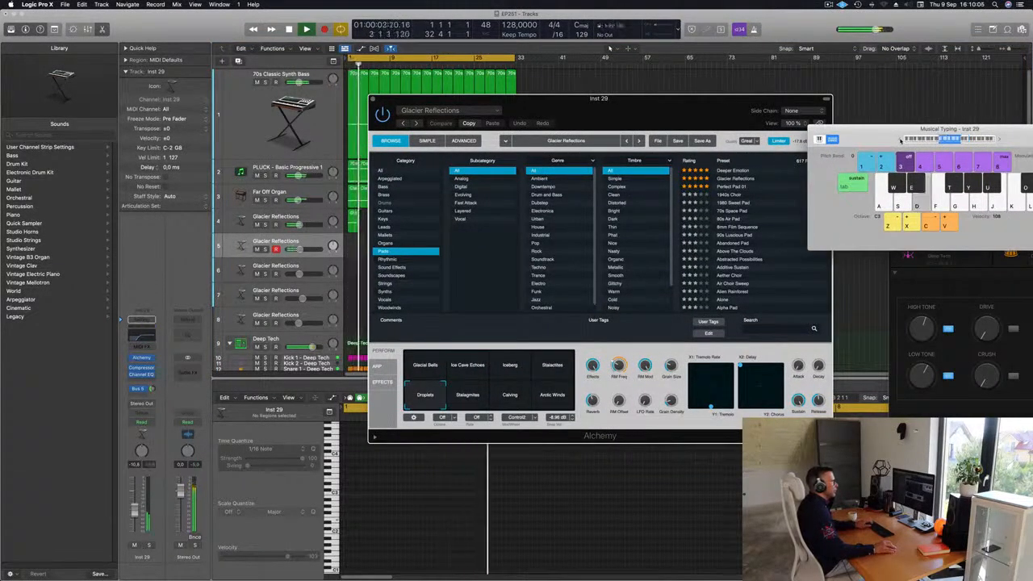
{"action": "left_click_drag", "start_coordinate": [899, 140], "coordinate": [711, 137]}
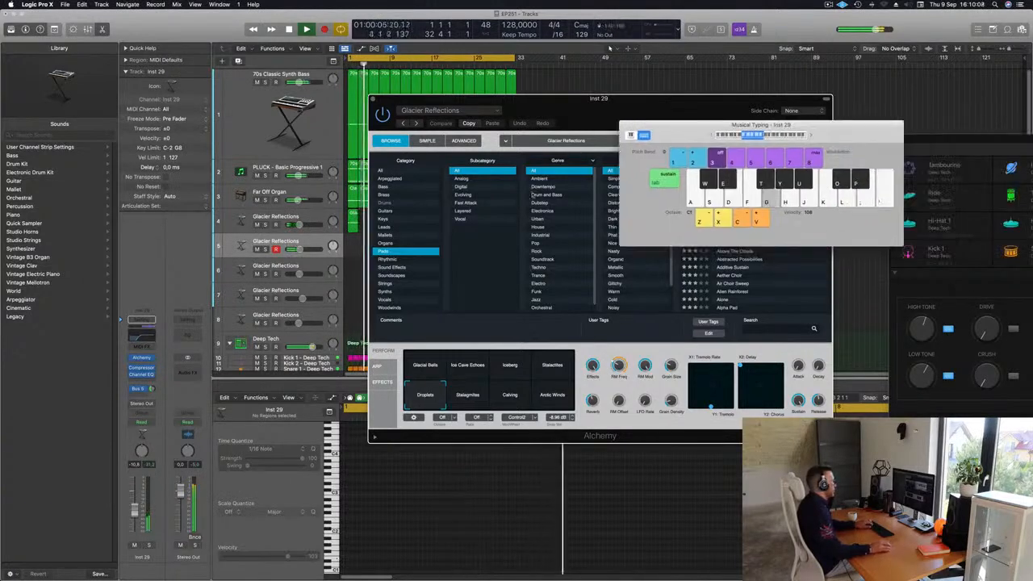
Load the Perfect Pad 01 preset in Alchemy on the second Glacier Reflections track and raise the track's volume to -2.2 dB
{"action": "key", "text": "g"}
{"action": "left_click_drag", "start_coordinate": [135, 510], "coordinate": [134, 495]}
{"action": "left_click_drag", "start_coordinate": [524, 99], "coordinate": [383, 129]}
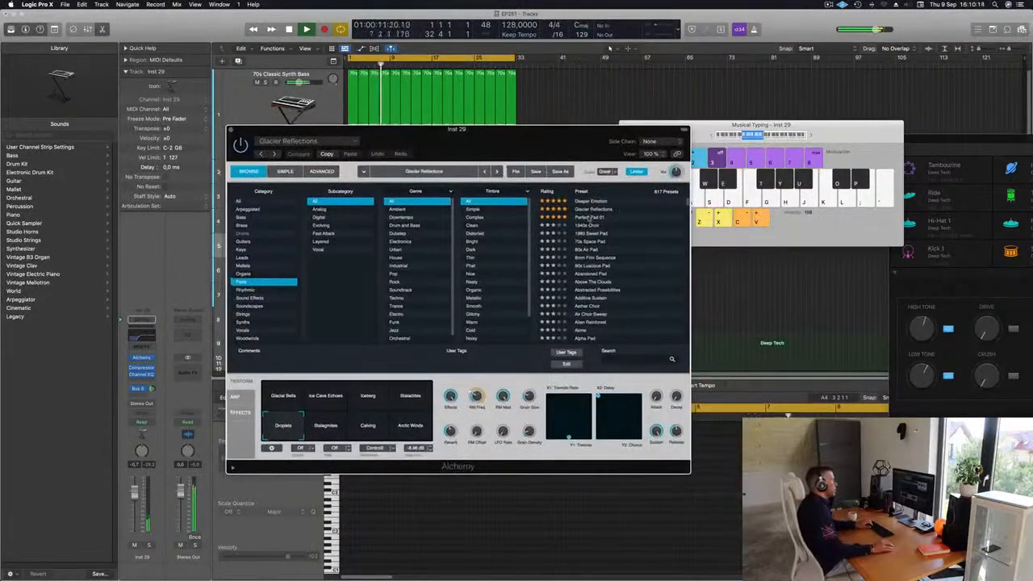
{"action": "left_click", "coordinate": [590, 217]}
{"action": "left_click_drag", "start_coordinate": [534, 149], "coordinate": [710, 123]}
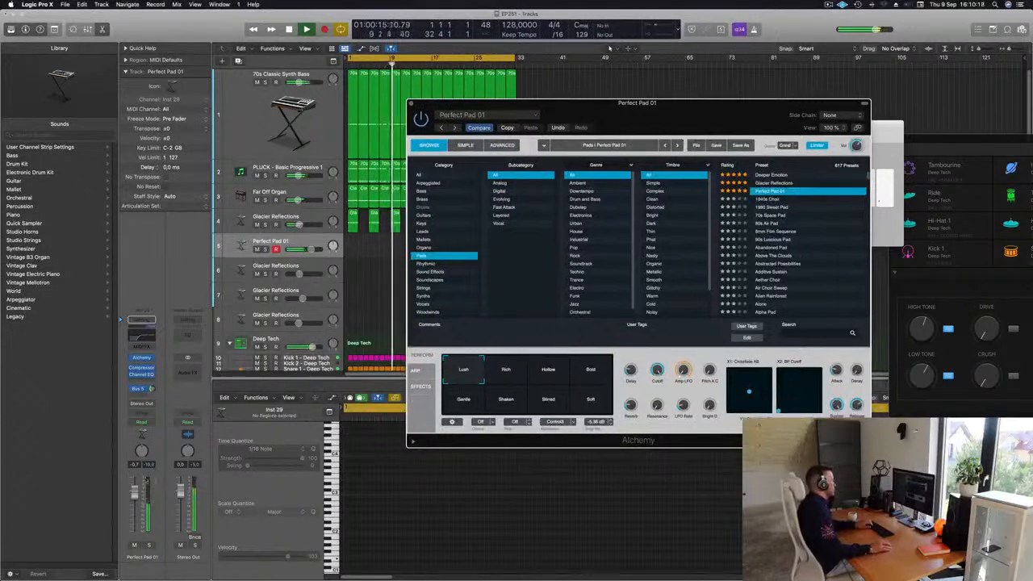
{"action": "left_click", "coordinate": [136, 498]}
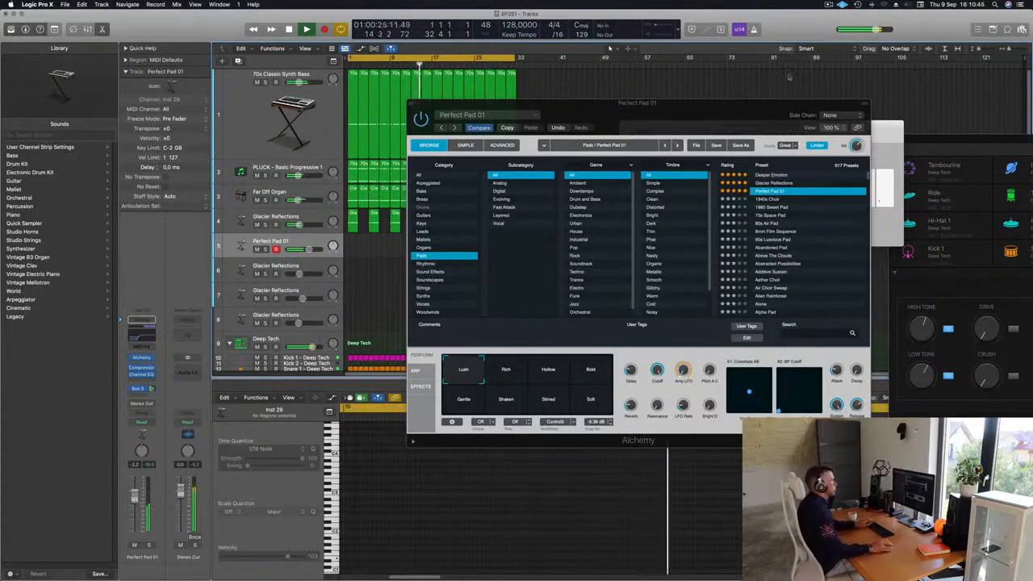
Uncover the tracks and record a pad performance on the Perfect Pad 01 track from bar 1 to about bar 9
{"action": "left_click_drag", "start_coordinate": [517, 103], "coordinate": [766, 118]}
{"action": "key", "text": "space"}
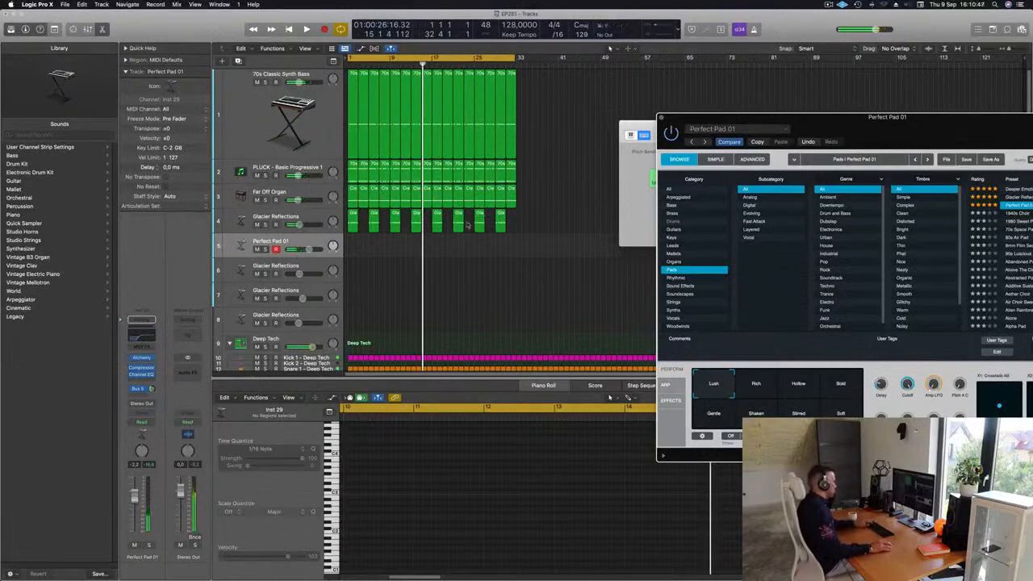
{"action": "key", "text": "r"}
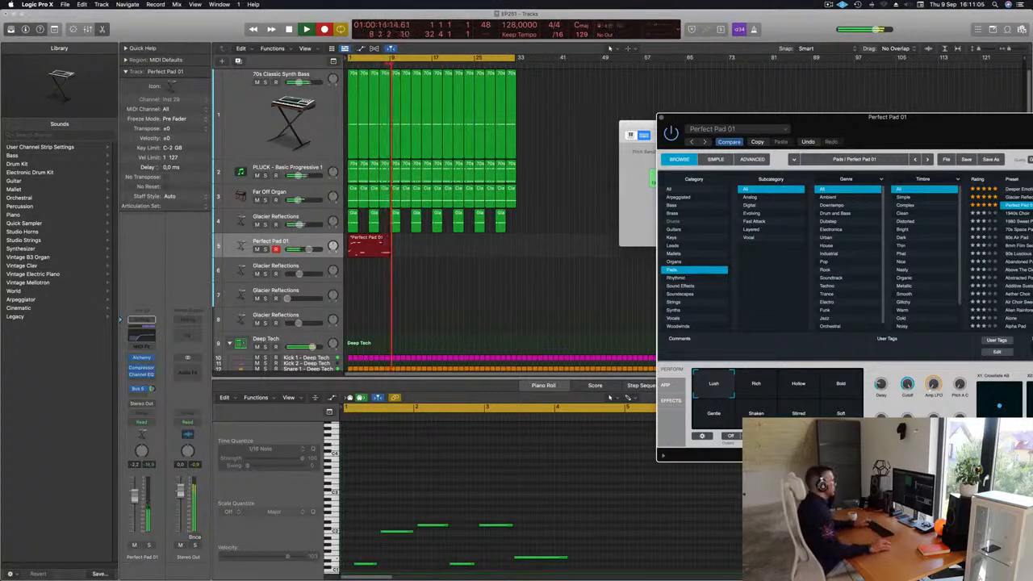
{"action": "key", "text": "space"}
Cut off the last two bars of the Perfect Pad 01 recording, place them at bar 1 and discard the rest
{"action": "key", "text": "super+z"}
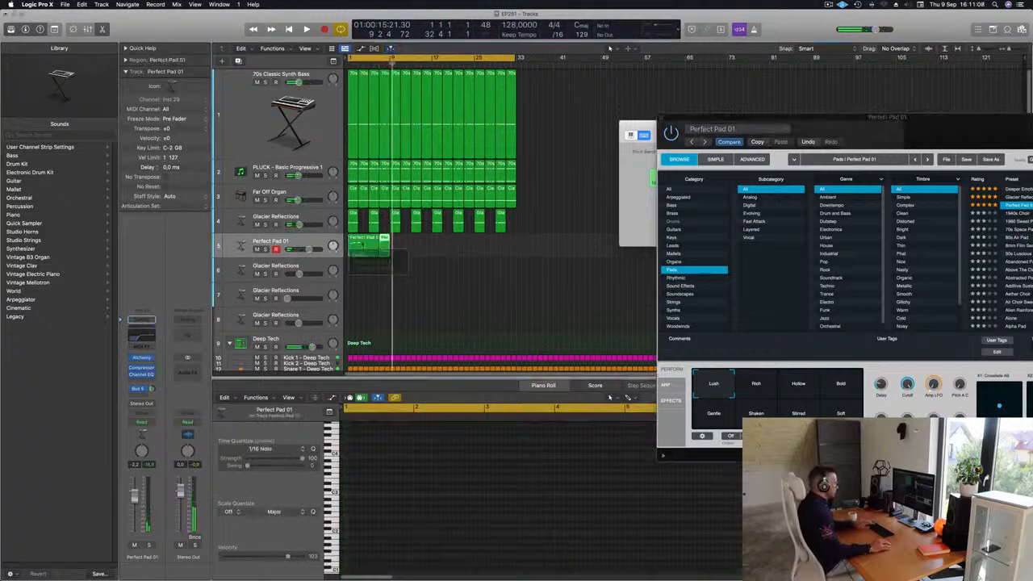
{"action": "left_click_drag", "start_coordinate": [385, 239], "coordinate": [353, 241]}
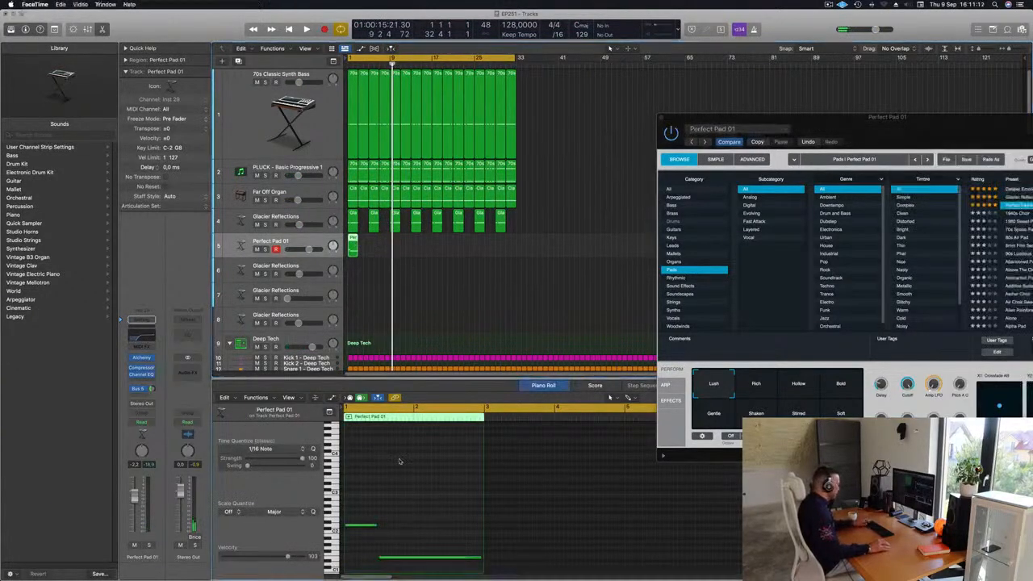
{"action": "left_click", "coordinate": [415, 485]}
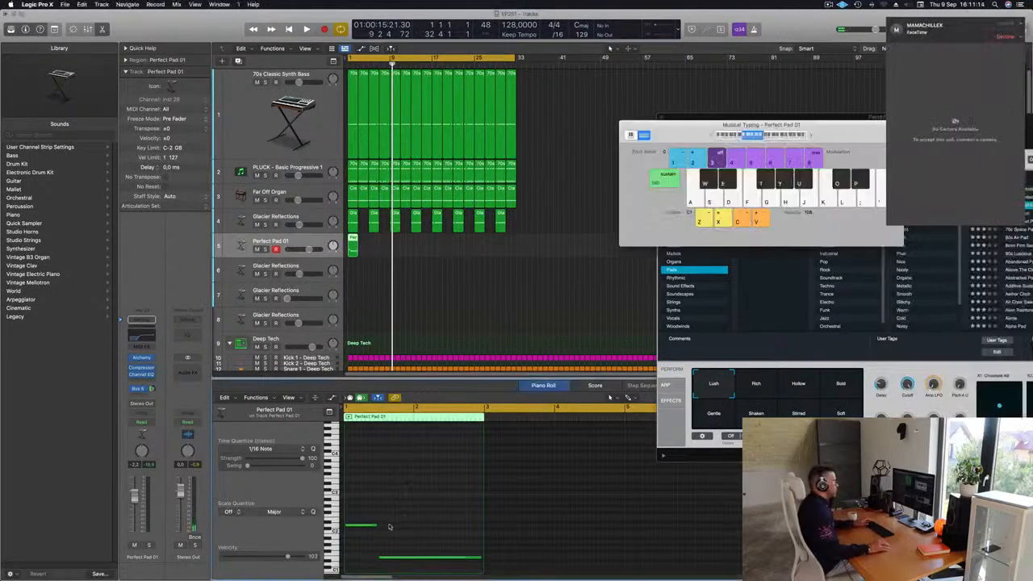
Decline the incoming FaceTime call and align the first note of the Perfect Pad 01 region with the start of bar 1
{"action": "left_click", "coordinate": [1006, 38]}
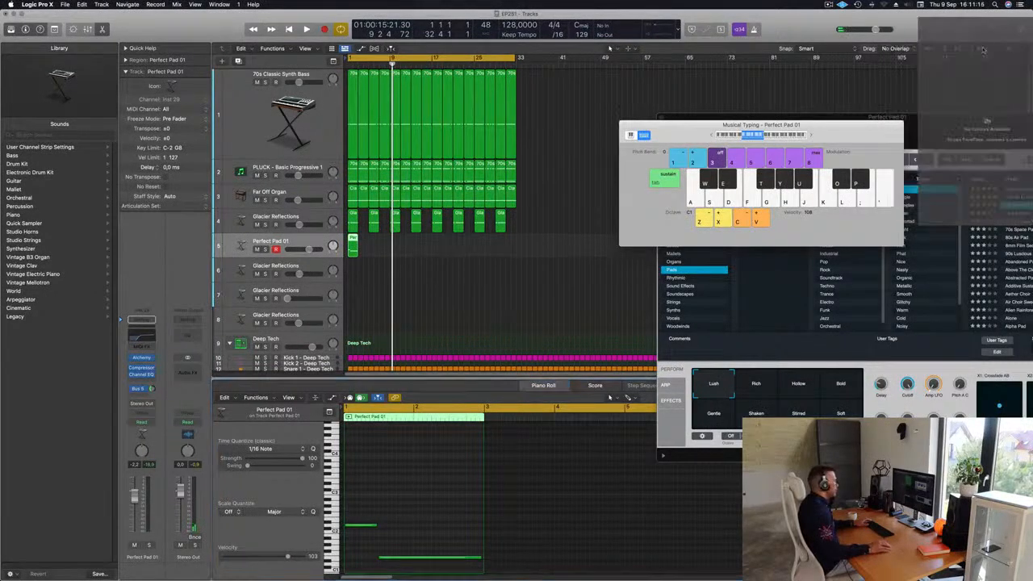
{"action": "left_click", "coordinate": [360, 253]}
{"action": "left_click", "coordinate": [352, 244]}
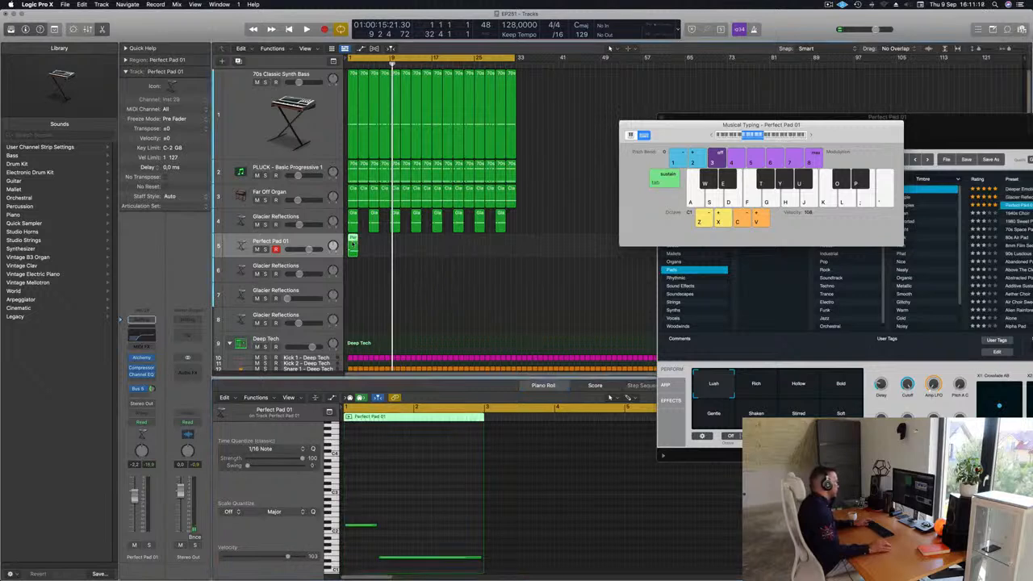
{"action": "left_click", "coordinate": [368, 525]}
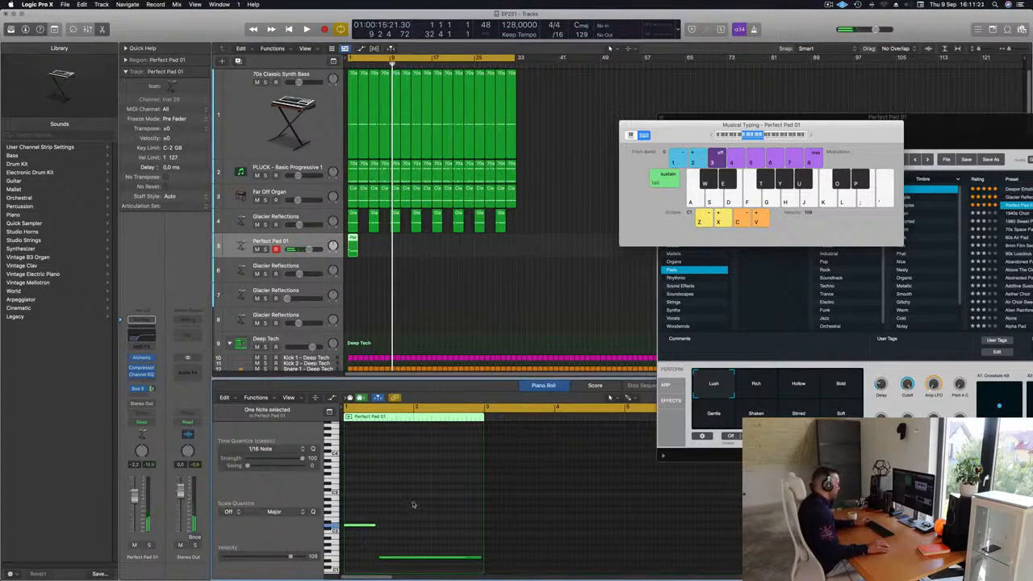
Repeat the two-bar Perfect Pad 01 region up to bar 31 during playback and set the Musical Typing octave to C2
{"action": "key", "text": "space"}
{"action": "left_click", "coordinate": [397, 260]}
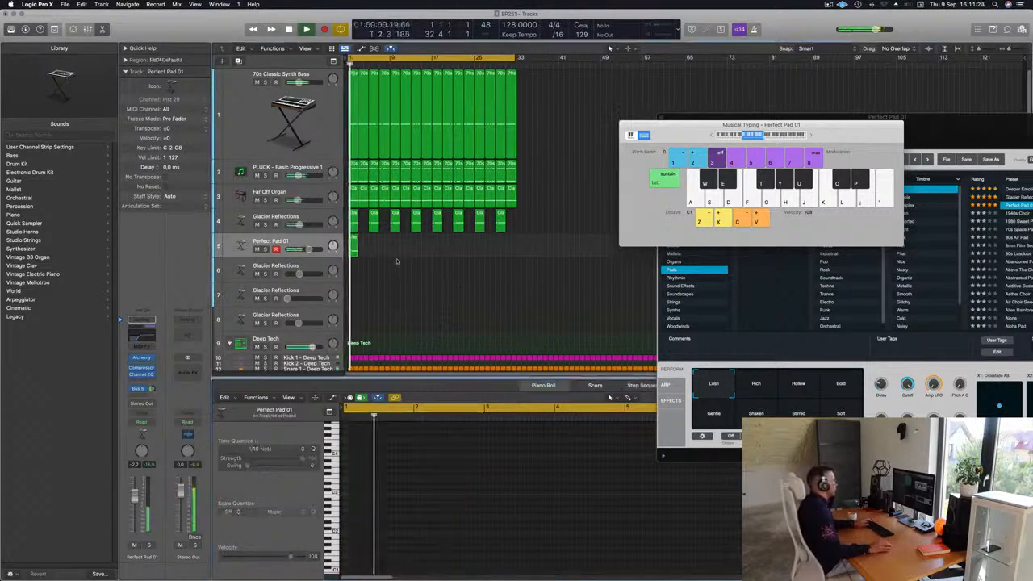
{"action": "left_click_drag", "start_coordinate": [395, 241], "coordinate": [351, 253]}
{"action": "key", "text": "x"}
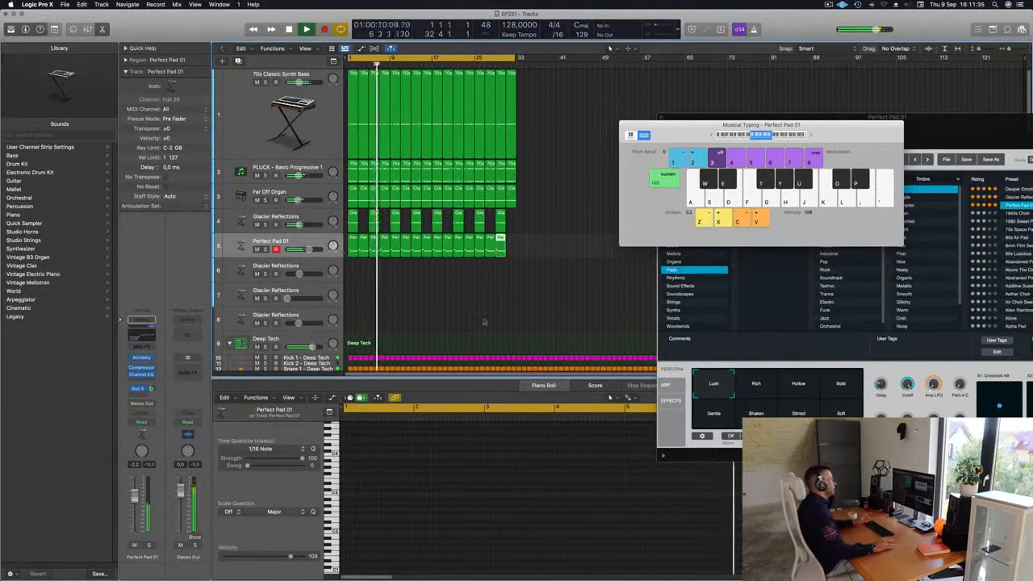
{"action": "left_click", "coordinate": [427, 302]}
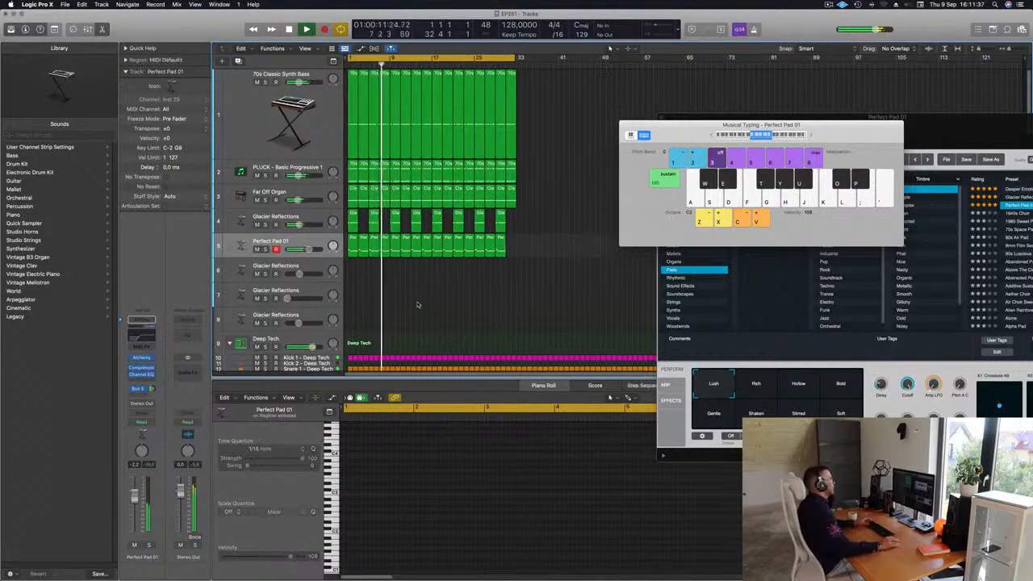
Lower the Perfect Pad 01 track's volume to about -3.5 dB and adjust its Cutoff in Alchemy, closing the synth window
{"action": "left_click", "coordinate": [299, 242]}
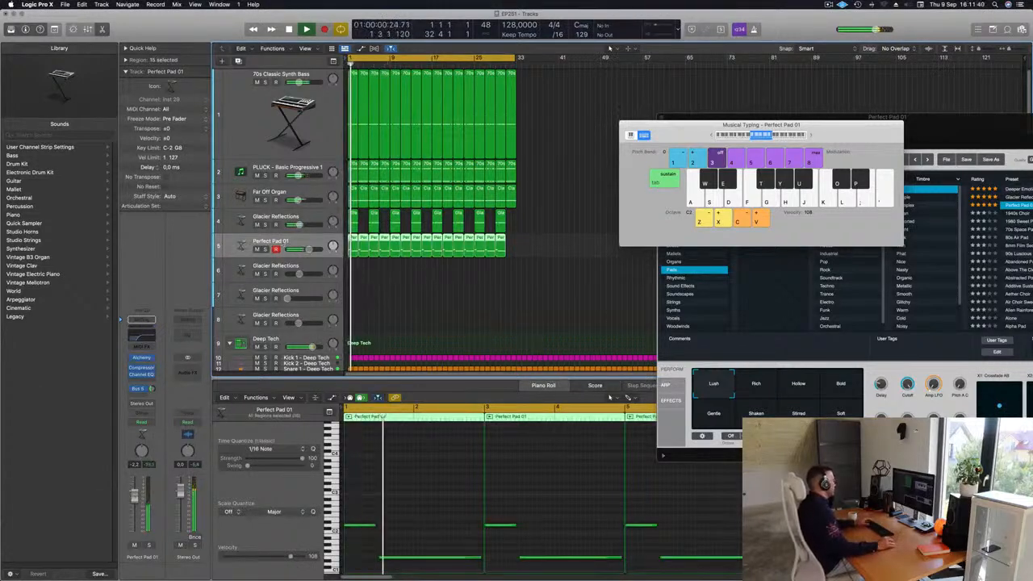
{"action": "left_click_drag", "start_coordinate": [134, 502], "coordinate": [134, 503]}
{"action": "key", "text": "Return"}
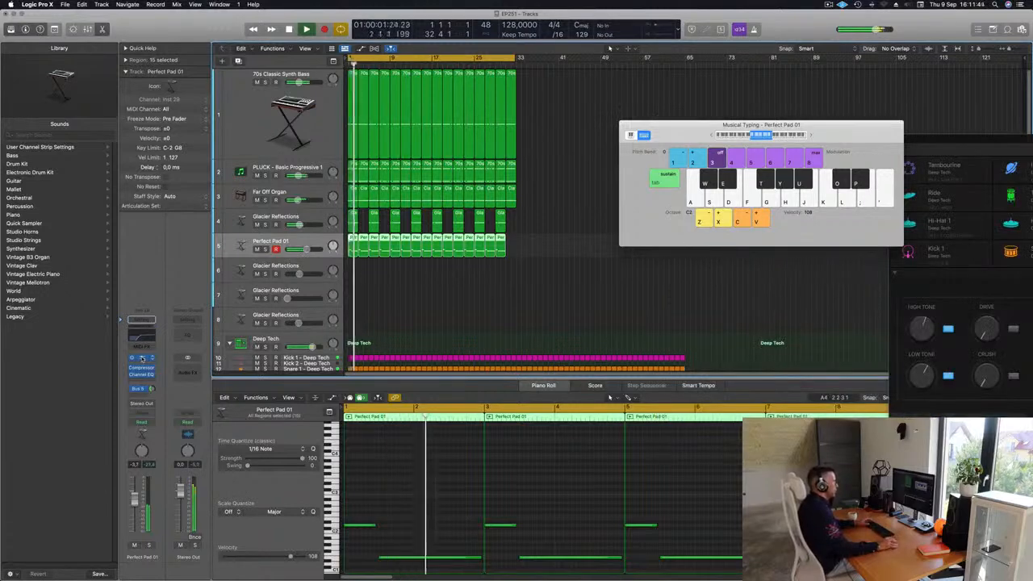
{"action": "left_click", "coordinate": [877, 136]}
{"action": "left_click_drag", "start_coordinate": [877, 119], "coordinate": [519, 105]}
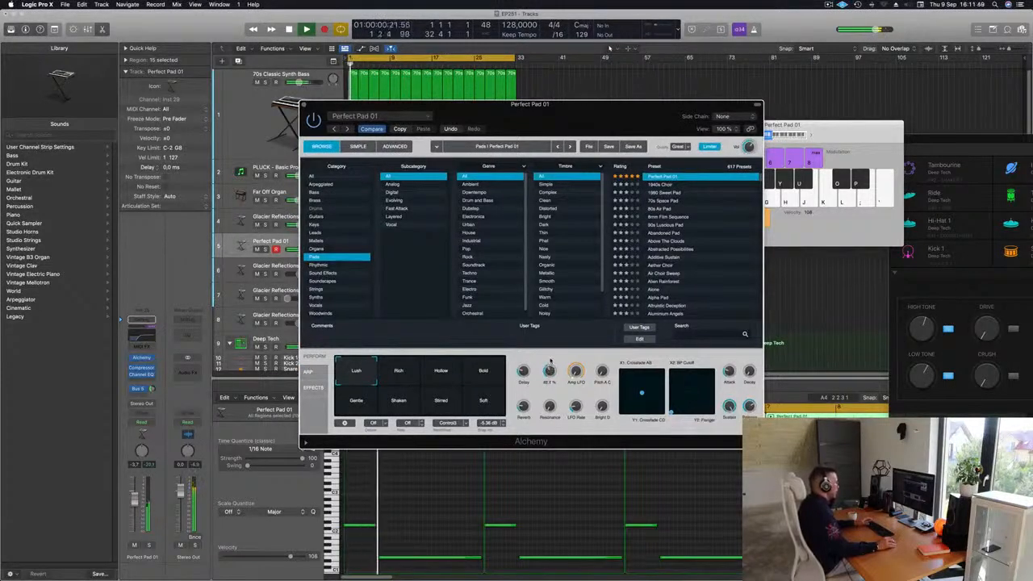
{"action": "left_click_drag", "start_coordinate": [461, 106], "coordinate": [336, 208]}
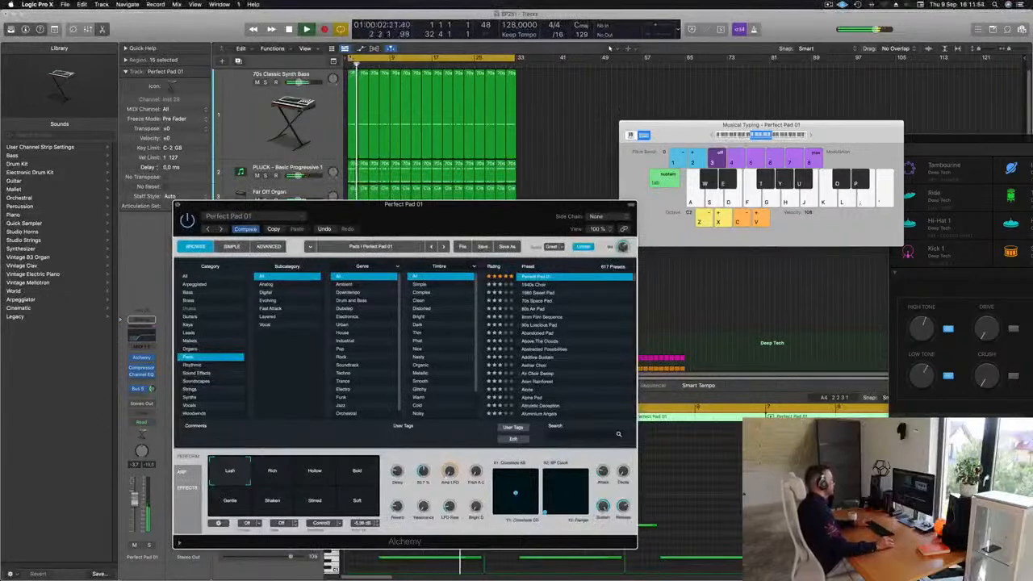
{"action": "key", "text": "super+w"}
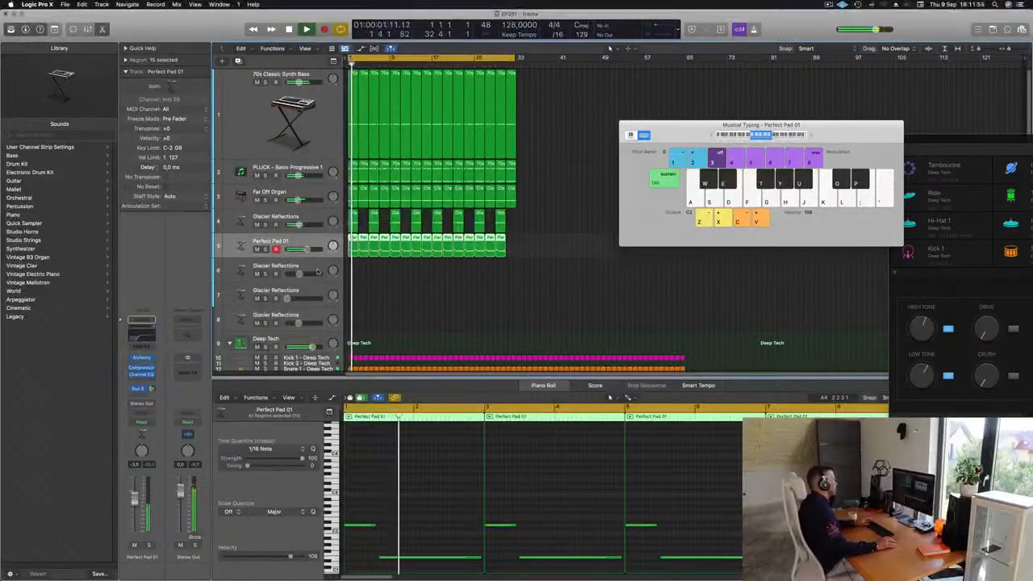
Repeat the last Perfect Pad 01 region once to reach bar 33 and fine-tune the pad's Cutoff in Alchemy
{"action": "left_click", "coordinate": [500, 275]}
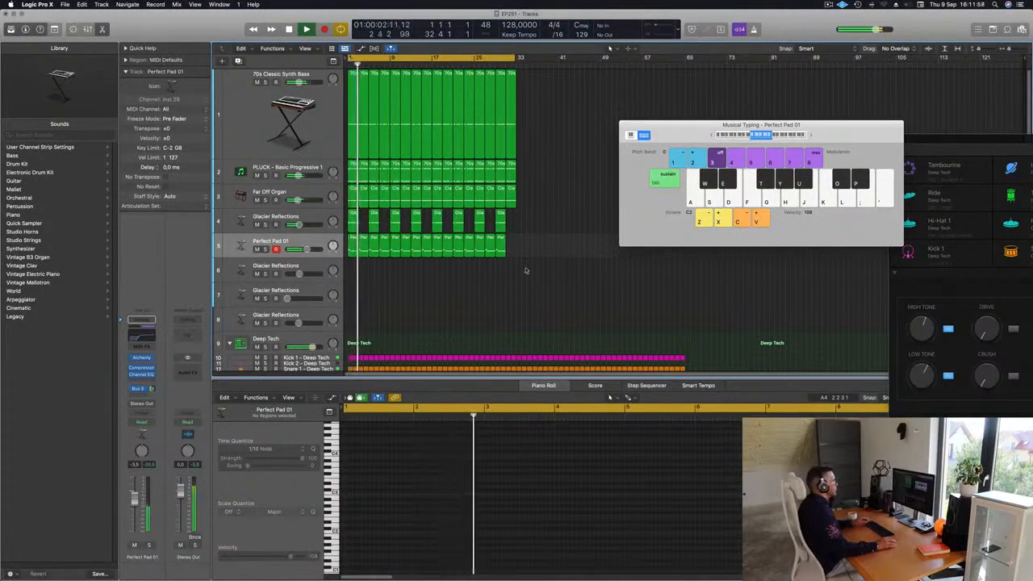
{"action": "left_click", "coordinate": [501, 253]}
{"action": "key", "text": "super+r"}
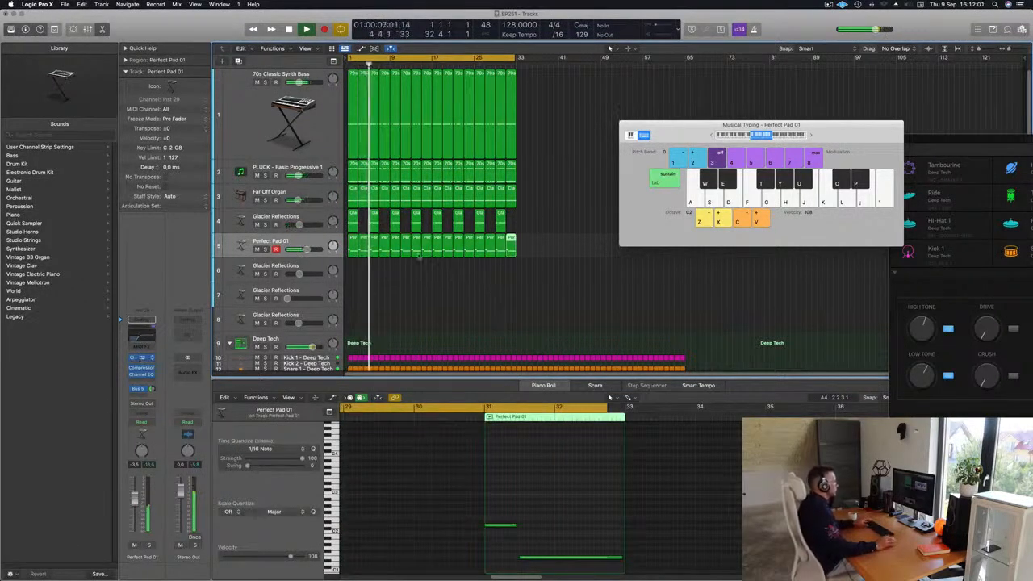
{"action": "left_click", "coordinate": [141, 357]}
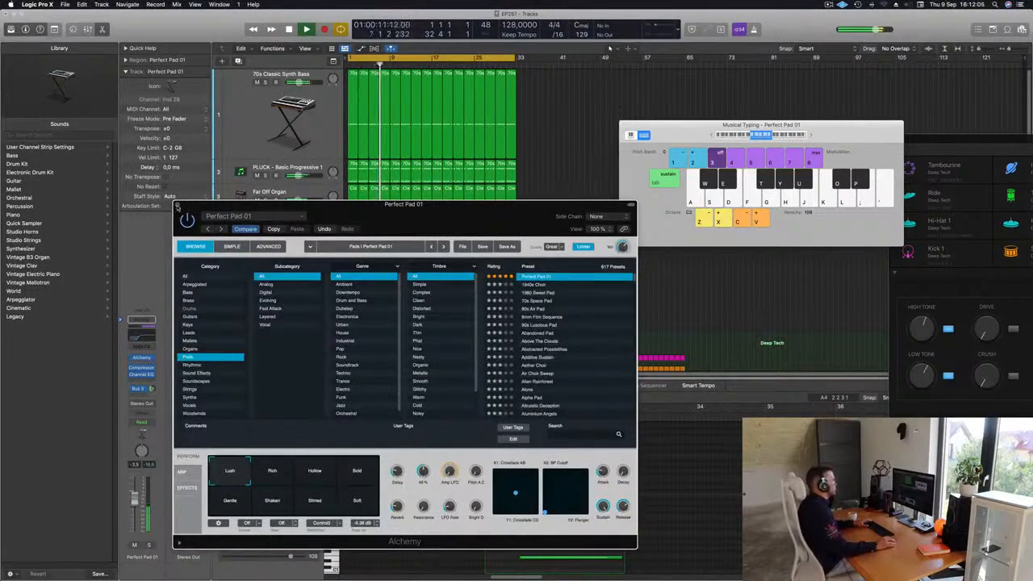
{"action": "key", "text": "super+w"}
{"action": "left_click", "coordinate": [531, 307]}
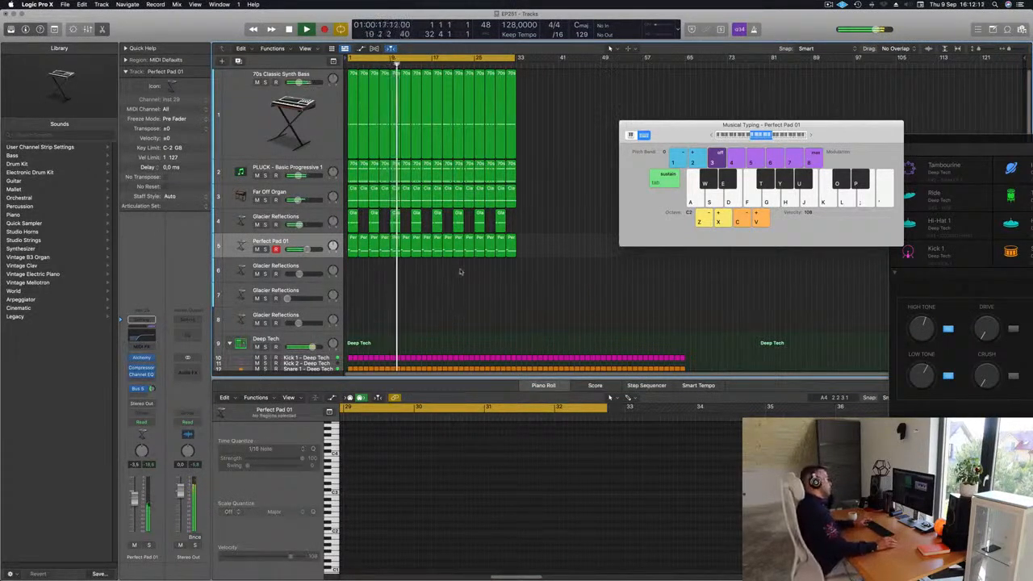
Load the Fast Attack pad preset Brassy and Funky in Alchemy on the last Glacier Reflections track and set Musical Typing to octave C3
{"action": "left_click", "coordinate": [314, 313]}
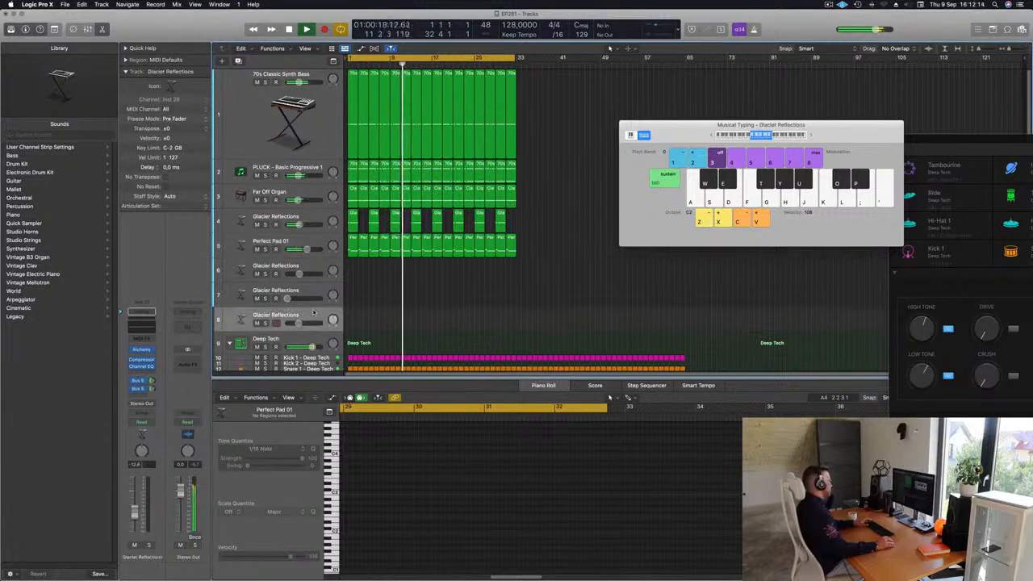
{"action": "left_click", "coordinate": [142, 351]}
{"action": "left_click_drag", "start_coordinate": [681, 130], "coordinate": [705, 227]}
{"action": "left_click_drag", "start_coordinate": [851, 131], "coordinate": [861, 125]}
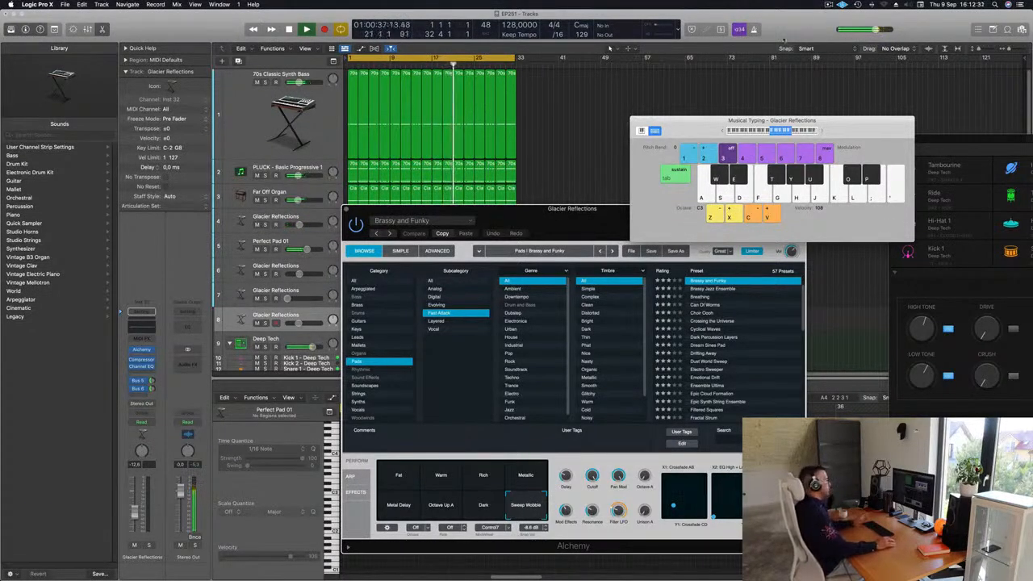
{"action": "left_click_drag", "start_coordinate": [528, 222], "coordinate": [559, 205]}
Play test notes on the Brassy and Funky pad, choose its Warm performance variation and raise the track's volume
{"action": "key", "text": "k"}
{"action": "key", "text": "j"}
{"action": "key", "text": "f"}
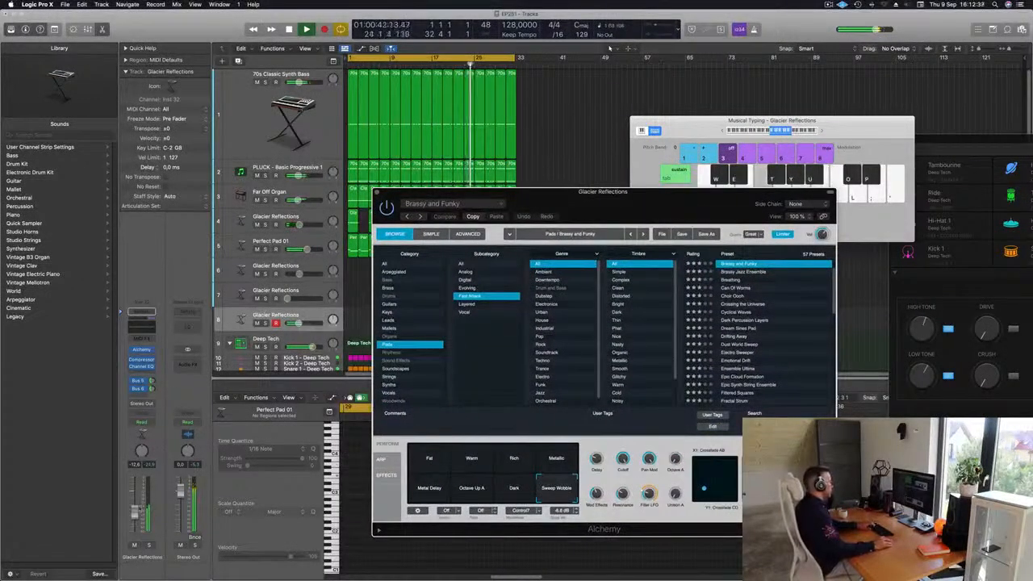
{"action": "left_click", "coordinate": [464, 460]}
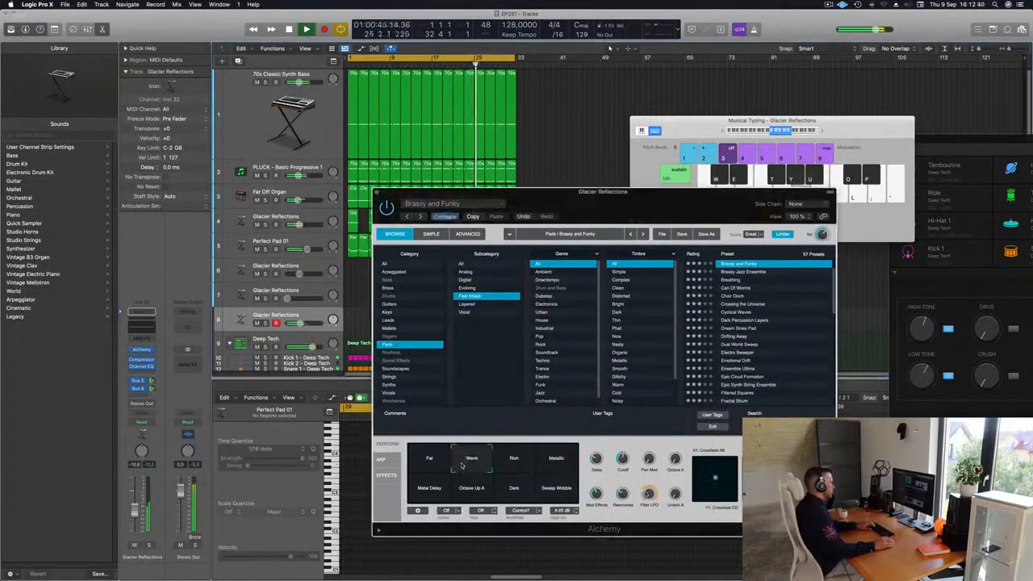
{"action": "left_click", "coordinate": [432, 461]}
{"action": "left_click", "coordinate": [465, 461]}
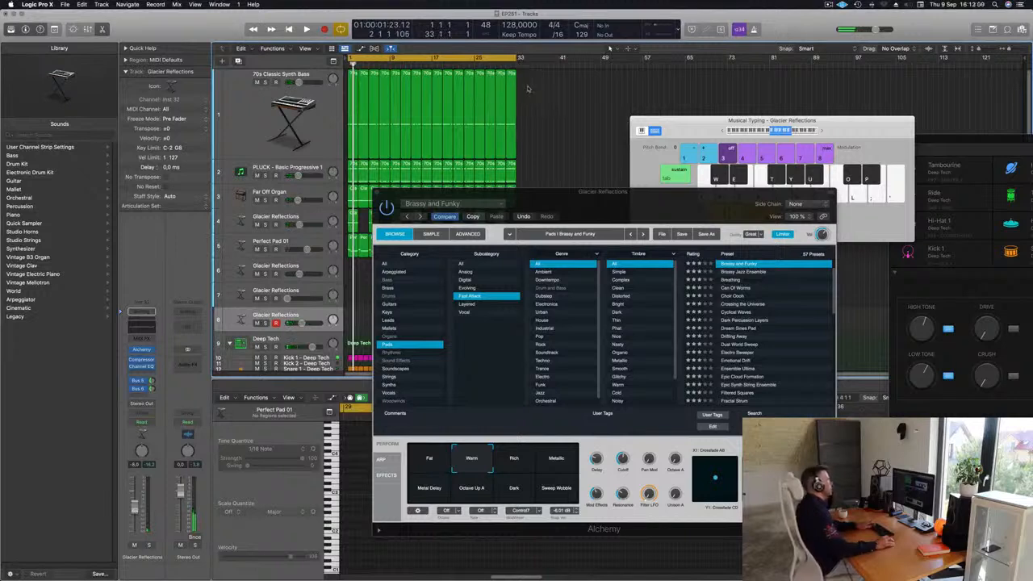
Record a short melody with the Brassy and Funky sound on the last Glacier Reflections track, starting around bar 3
{"action": "key", "text": "space"}
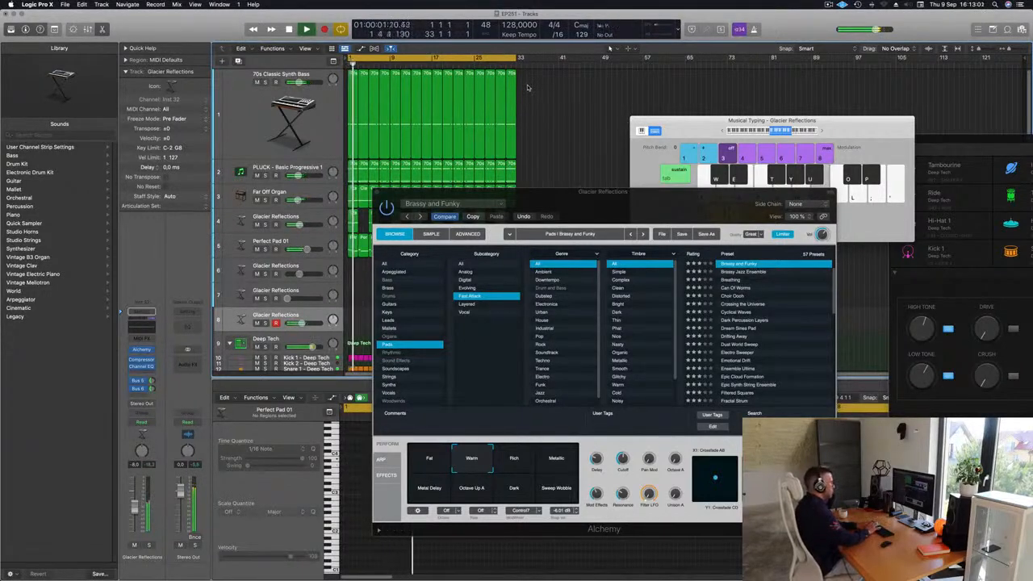
{"action": "key", "text": "r"}
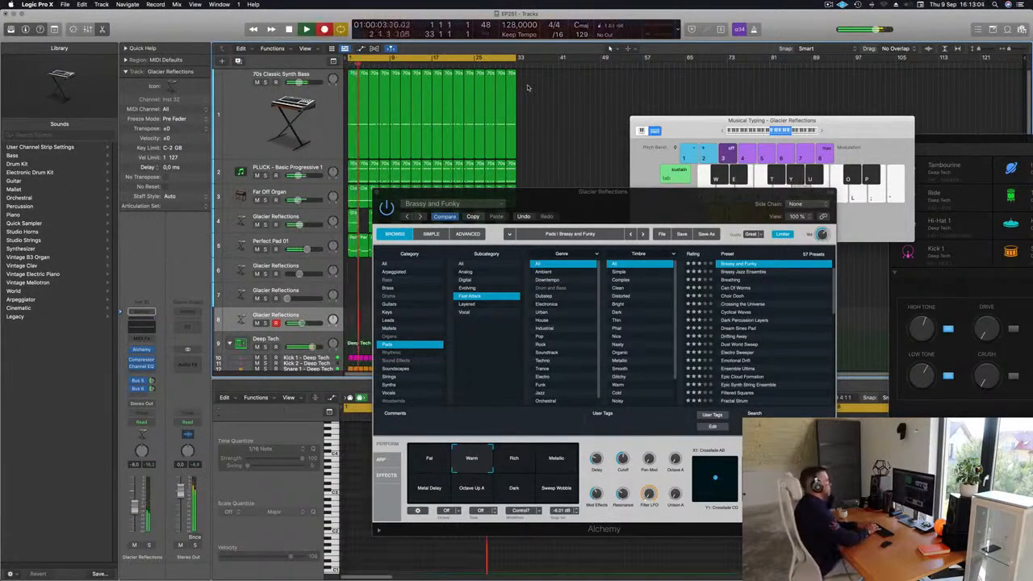
{"action": "key", "text": "semicolon"}
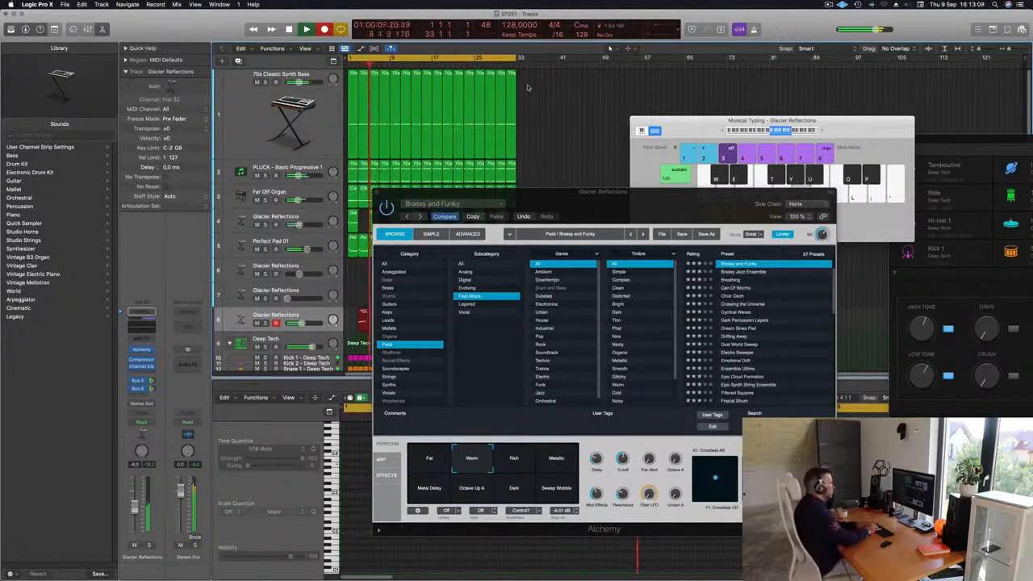
{"action": "key", "text": "semicolon"}
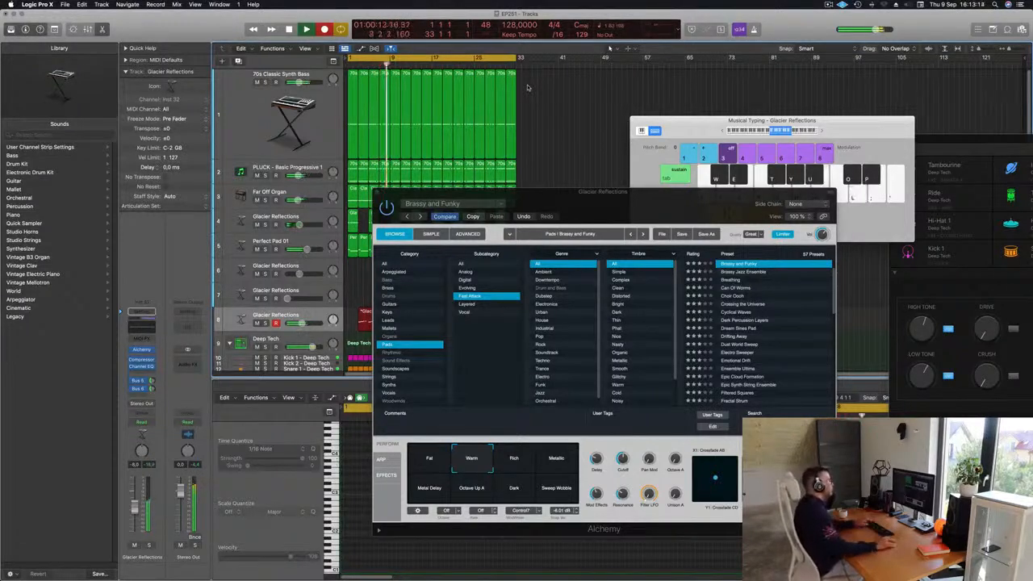
{"action": "key", "text": "space"}
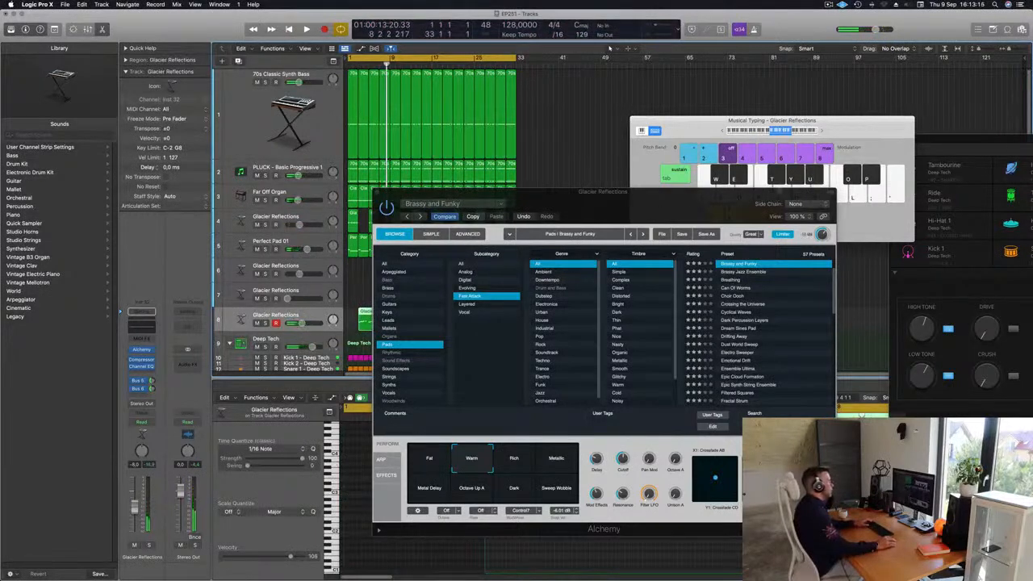
Split the Brassy and Funky region at bar 5 including crossing notes, delete its first part and move the rest to bar 1
{"action": "left_click_drag", "start_coordinate": [735, 197], "coordinate": [850, 187]}
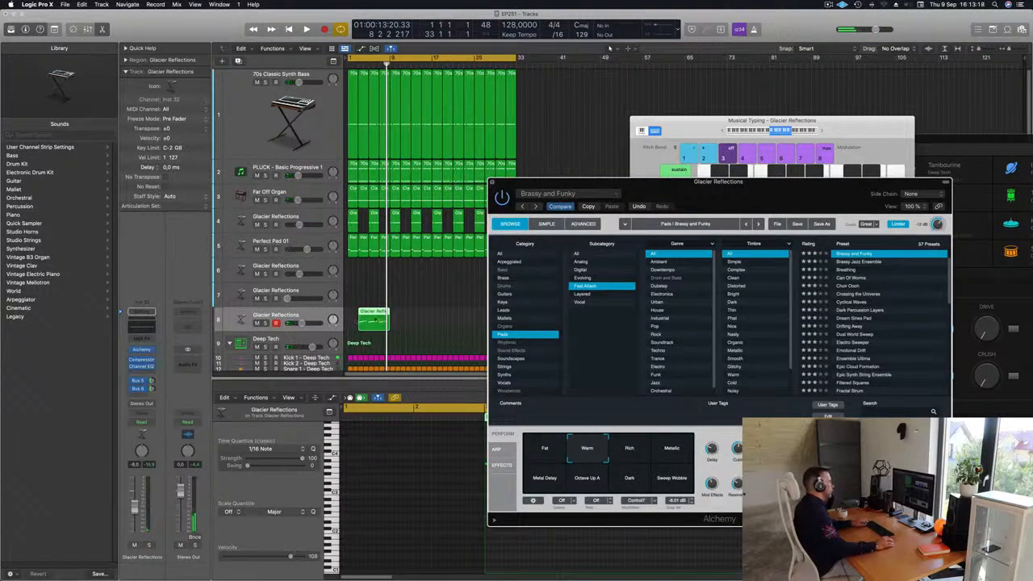
{"action": "double_click", "coordinate": [370, 318], "text": "super"}
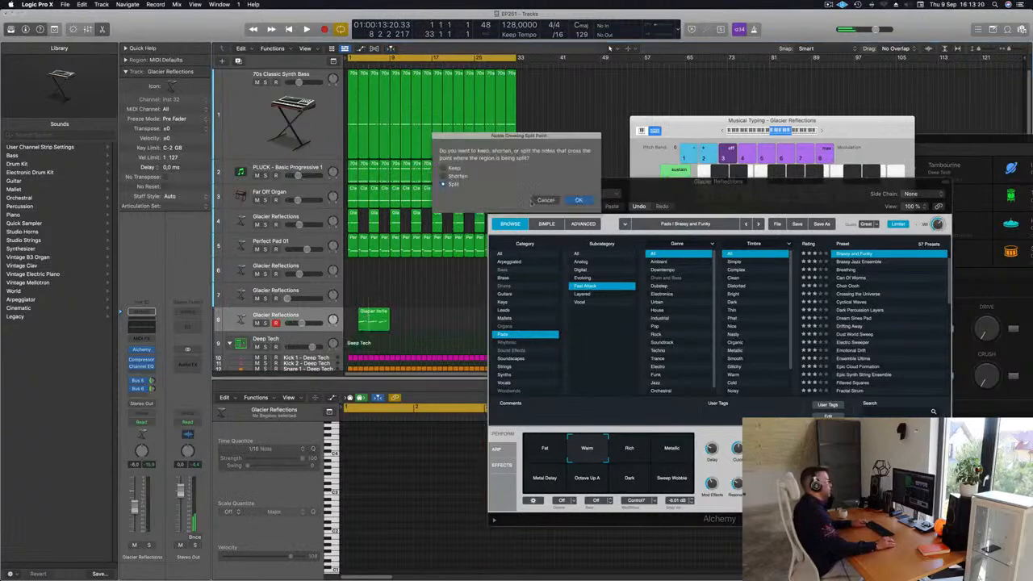
{"action": "left_click", "coordinate": [579, 200]}
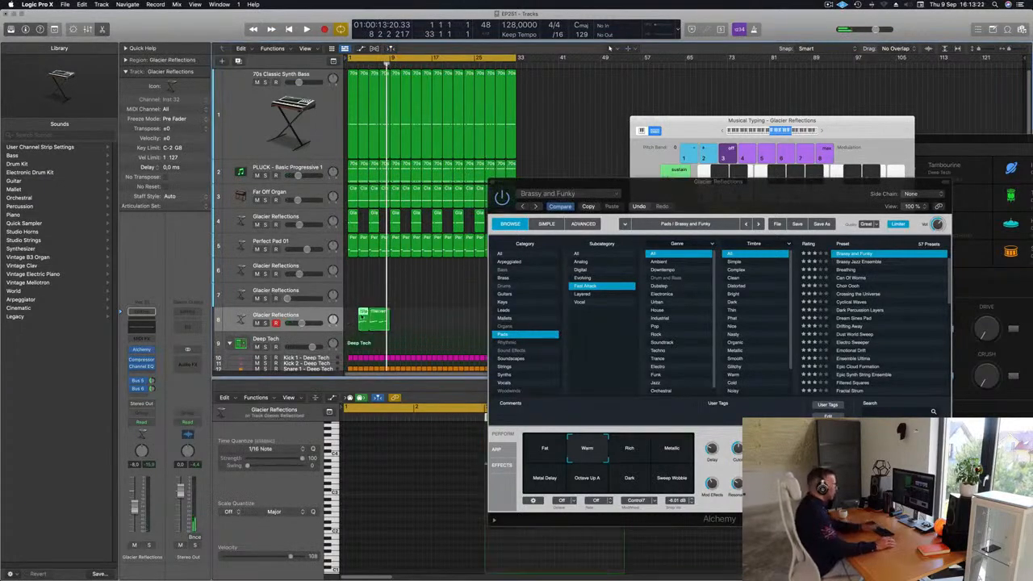
{"action": "key", "text": "Delete"}
{"action": "left_click_drag", "start_coordinate": [376, 316], "coordinate": [355, 316]}
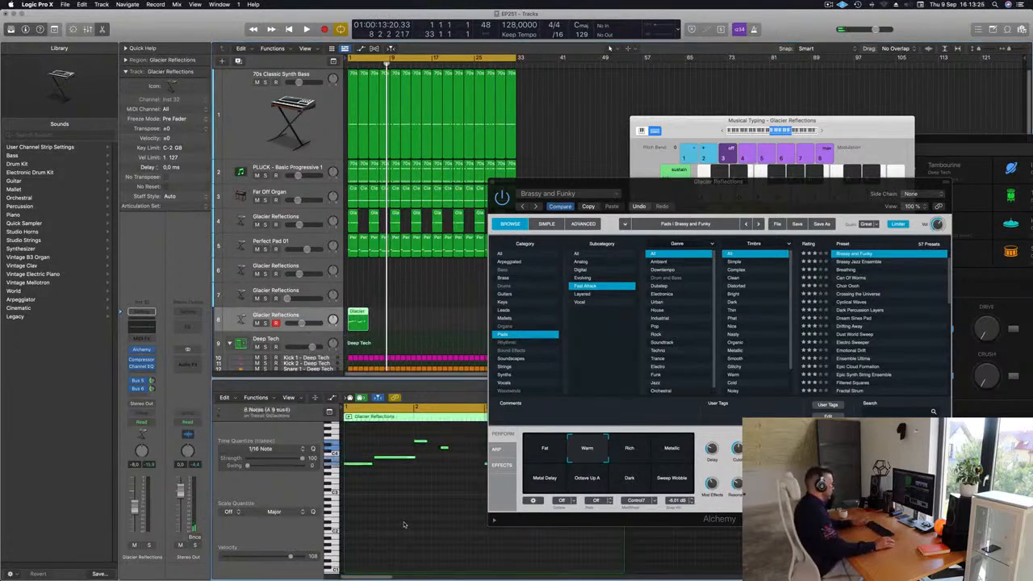
Close the Alchemy window and shorten the melody's second note so it ends just before bar 2
{"action": "left_click_drag", "start_coordinate": [703, 193], "coordinate": [686, 126]}
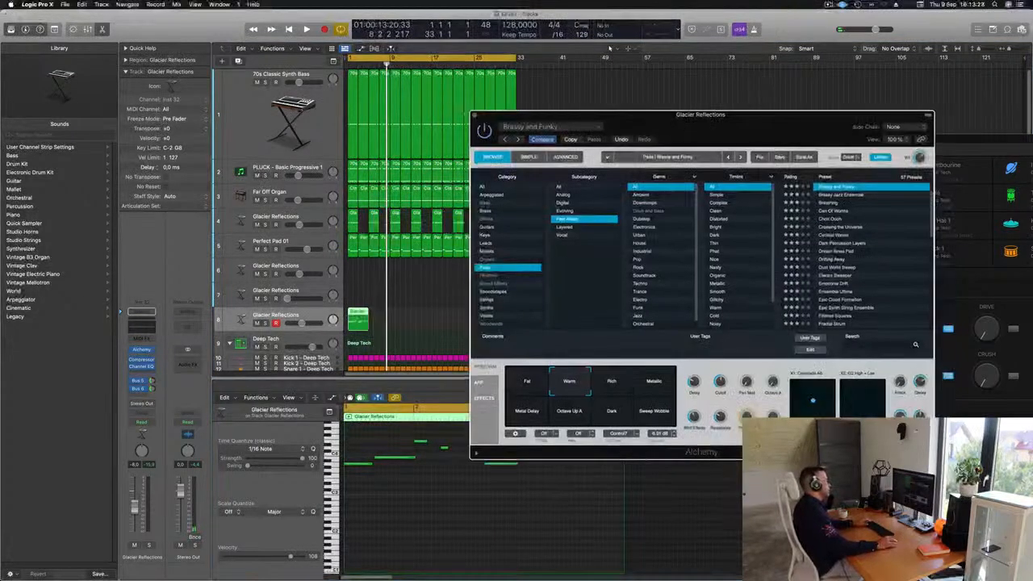
{"action": "key", "text": "super+w"}
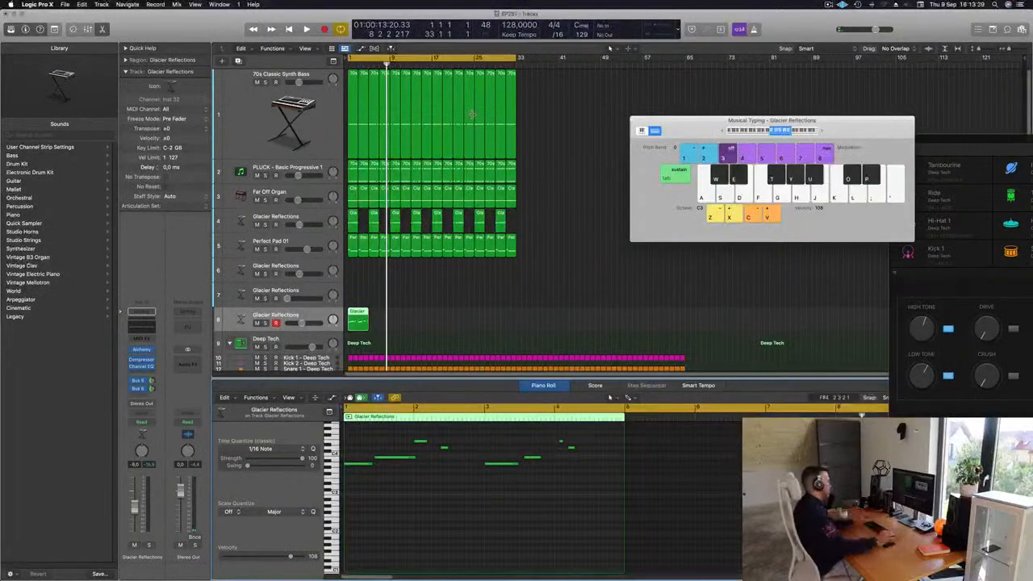
{"action": "key", "text": "space"}
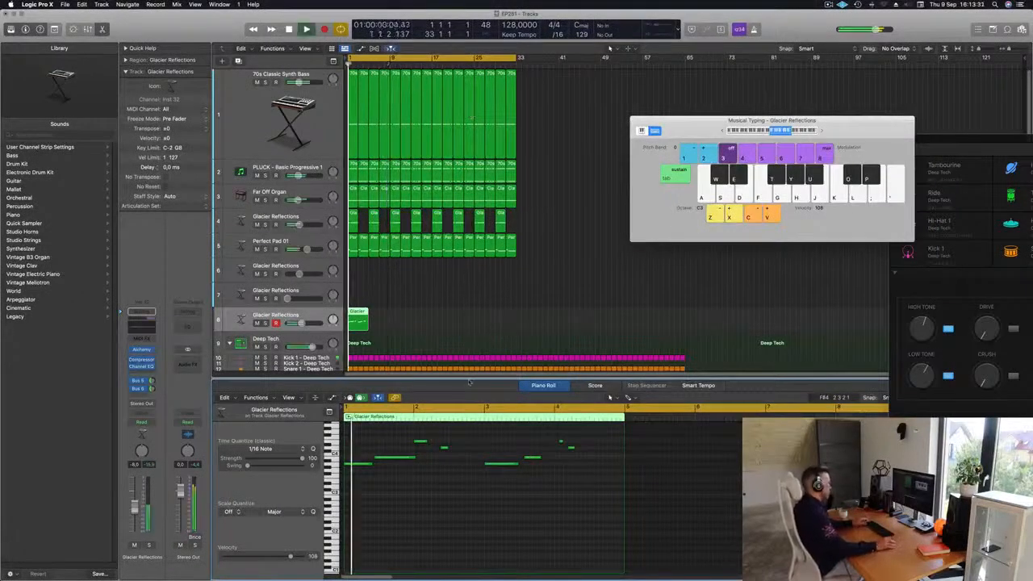
{"action": "scroll", "coordinate": [435, 558], "scroll_direction": "right", "scroll_amount": 2}
{"action": "scroll", "coordinate": [476, 545], "scroll_direction": "down", "scroll_amount": 2}
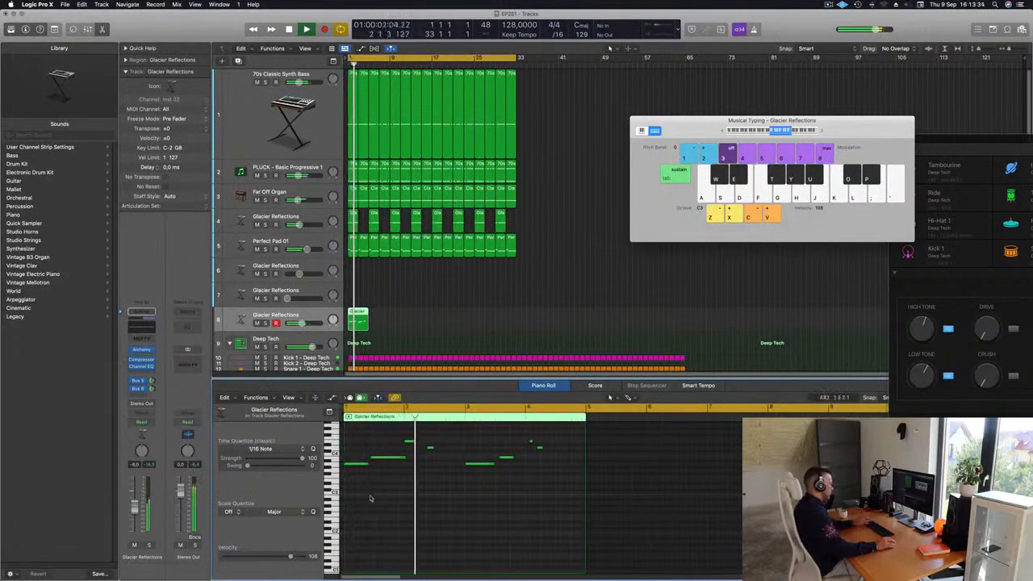
{"action": "left_click_drag", "start_coordinate": [406, 458], "coordinate": [395, 459]}
{"action": "scroll", "coordinate": [394, 481], "scroll_direction": "up", "scroll_amount": 2}
{"action": "scroll", "coordinate": [394, 481], "scroll_direction": "up", "scroll_amount": 2}
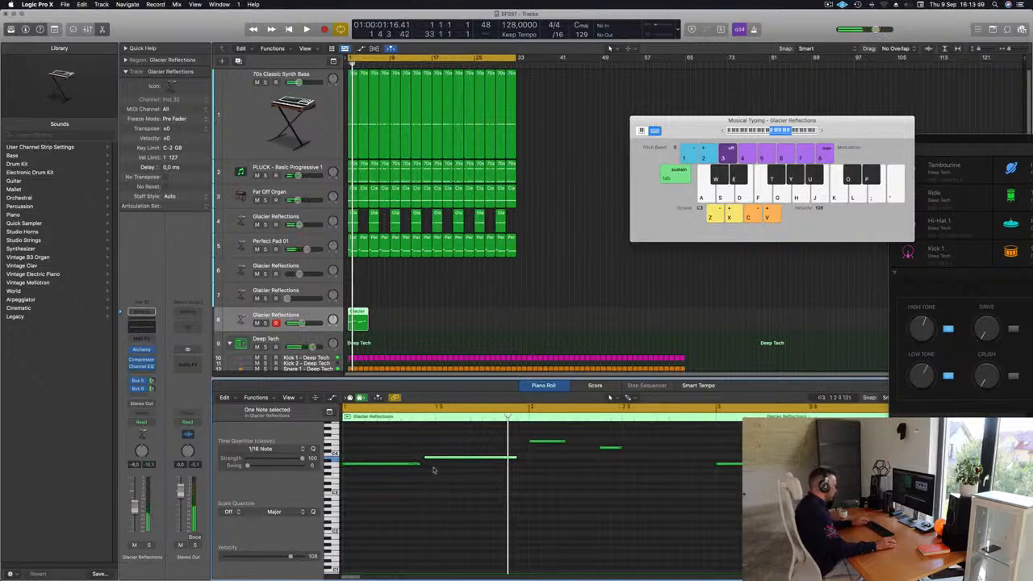
{"action": "scroll", "coordinate": [433, 479], "scroll_direction": "down", "scroll_amount": 2}
Play the shortened melody from the start several times to check it against the other tracks
{"action": "key", "text": "space"}
{"action": "scroll", "coordinate": [437, 508], "scroll_direction": "down", "scroll_amount": 1}
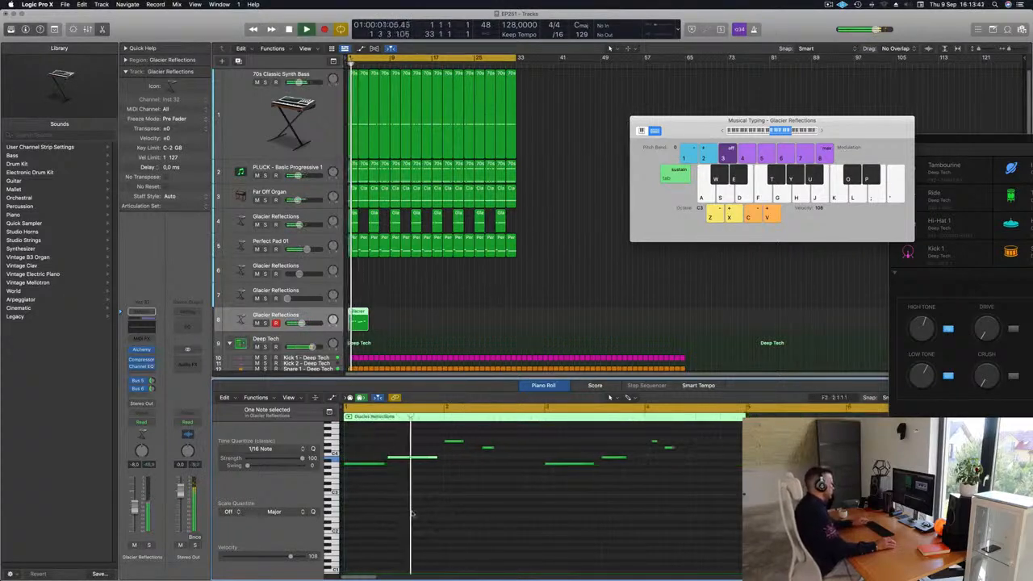
{"action": "key", "text": "space"}
{"action": "key", "text": "space"}
{"action": "key", "text": "space"}
{"action": "key", "text": "space"}
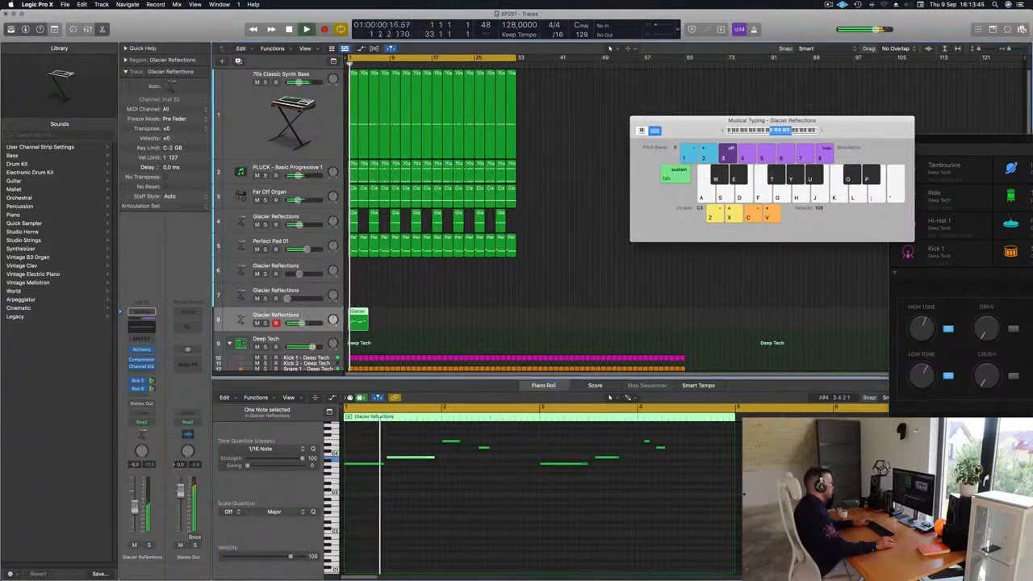
{"action": "scroll", "coordinate": [532, 459], "scroll_direction": "down", "scroll_amount": 1}
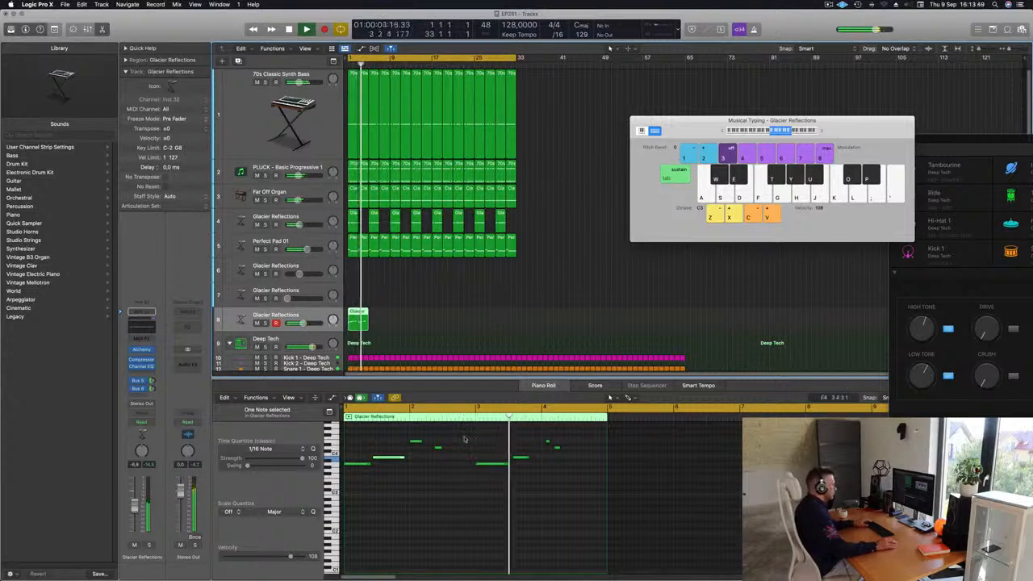
{"action": "key", "text": "space"}
{"action": "key", "text": "space"}
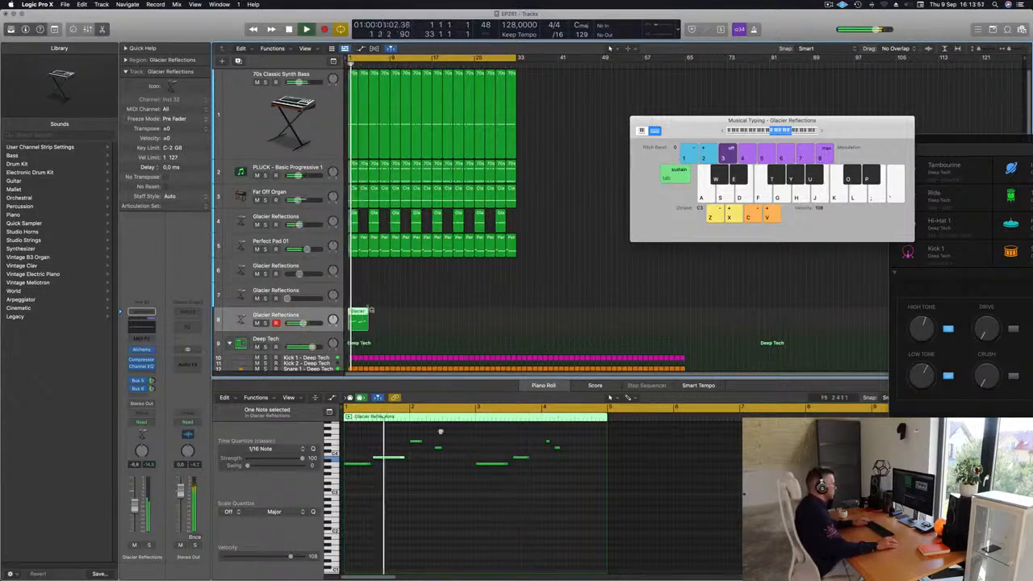
Replace the melody notes in bars 3 and 4 with a copy of the four notes from bars 1 and 2
{"action": "left_click_drag", "start_coordinate": [474, 431], "coordinate": [594, 495]}
{"action": "key", "text": "Delete"}
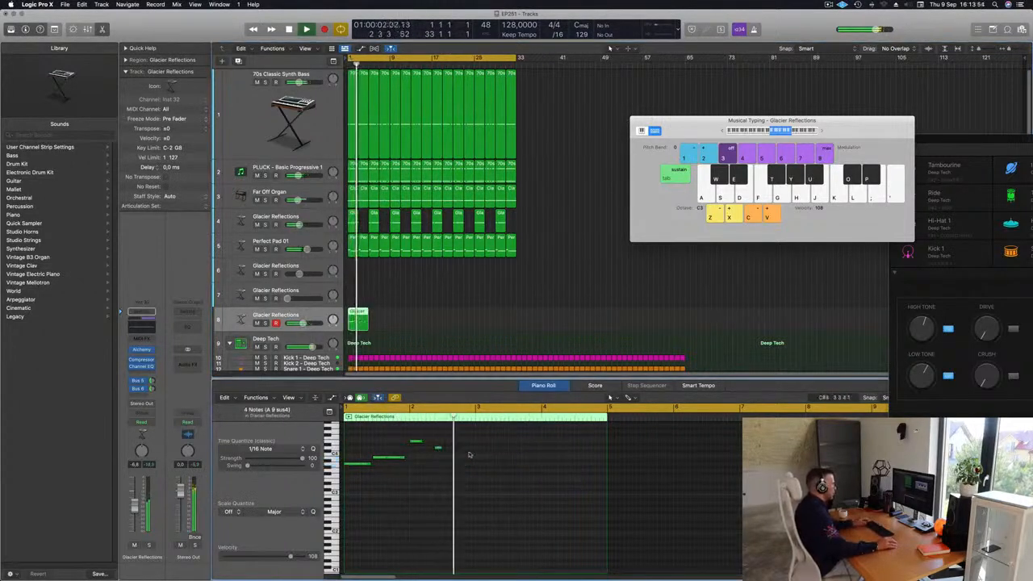
{"action": "left_click_drag", "start_coordinate": [482, 431], "coordinate": [533, 468]}
{"action": "key", "text": "Return"}
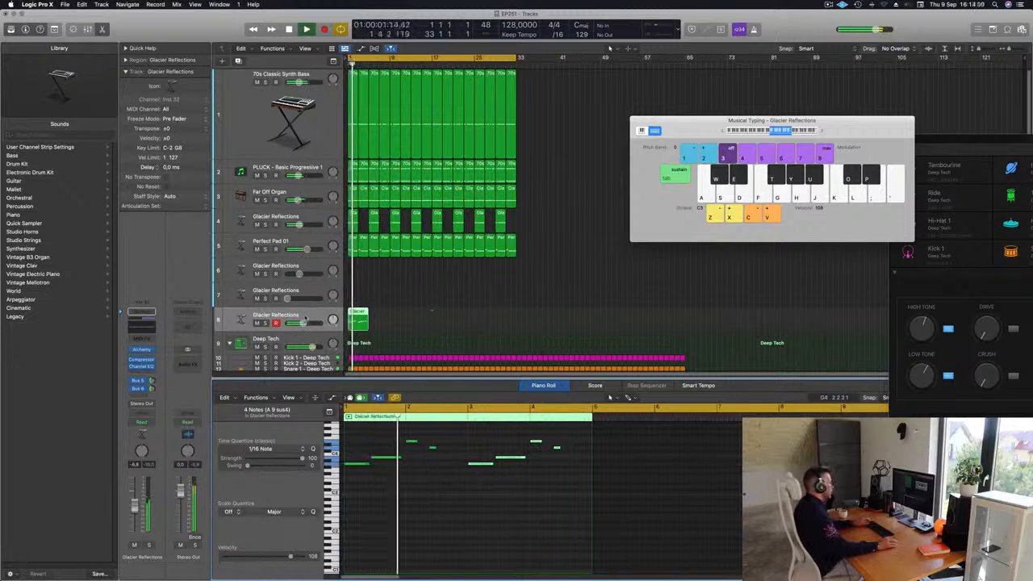
{"action": "key", "text": "Return"}
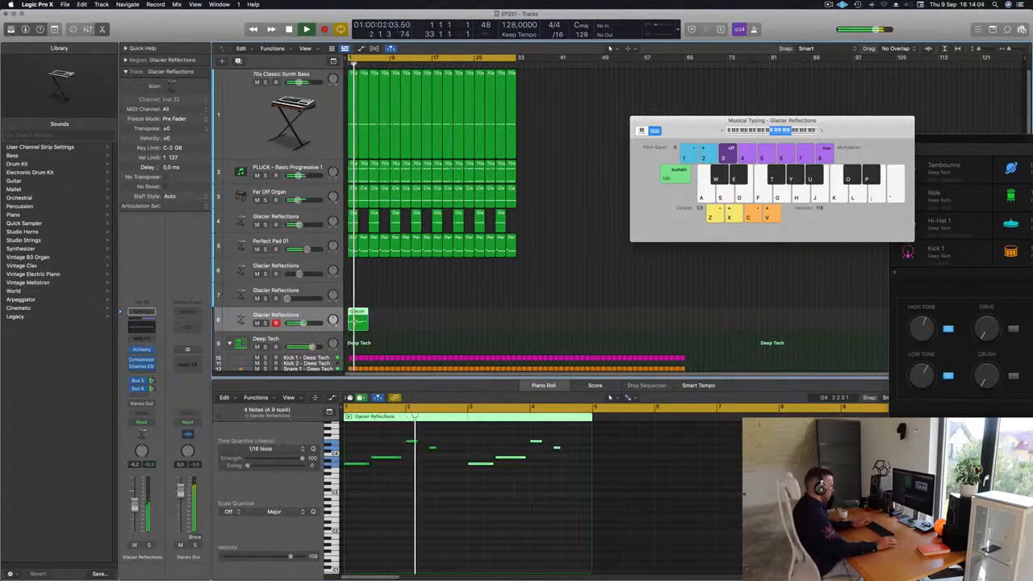
Add a duplicate of the Brassy and Funky track and repeat the melody region seven times to reach bar 33
{"action": "key", "text": "super+d"}
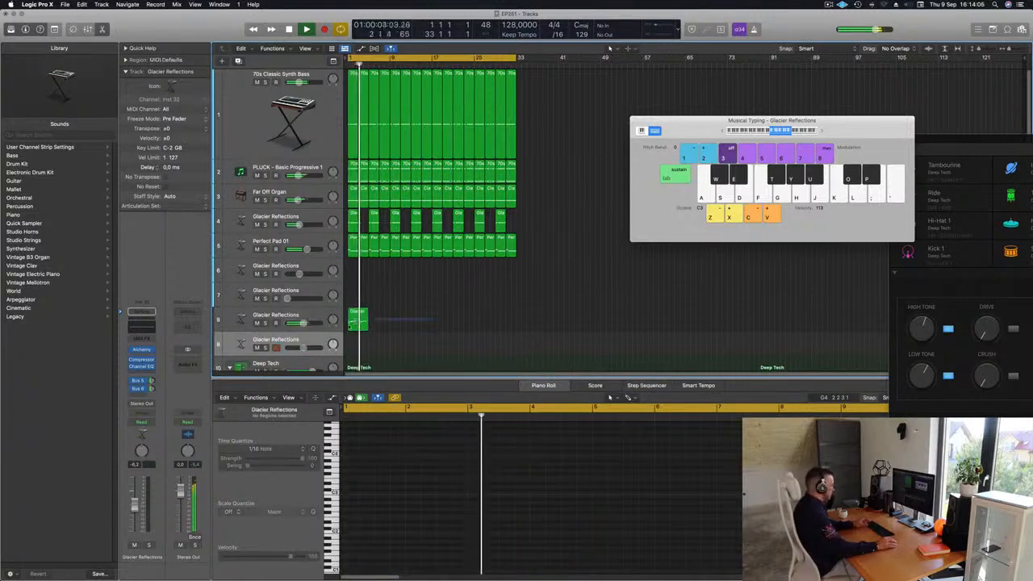
{"action": "key", "text": "super+r"}
{"action": "key", "text": "super+r"}
{"action": "key", "text": "super+r"}
{"action": "key", "text": "super+r"}
{"action": "key", "text": "super+r"}
{"action": "key", "text": "super+r"}
{"action": "key", "text": "super+r"}
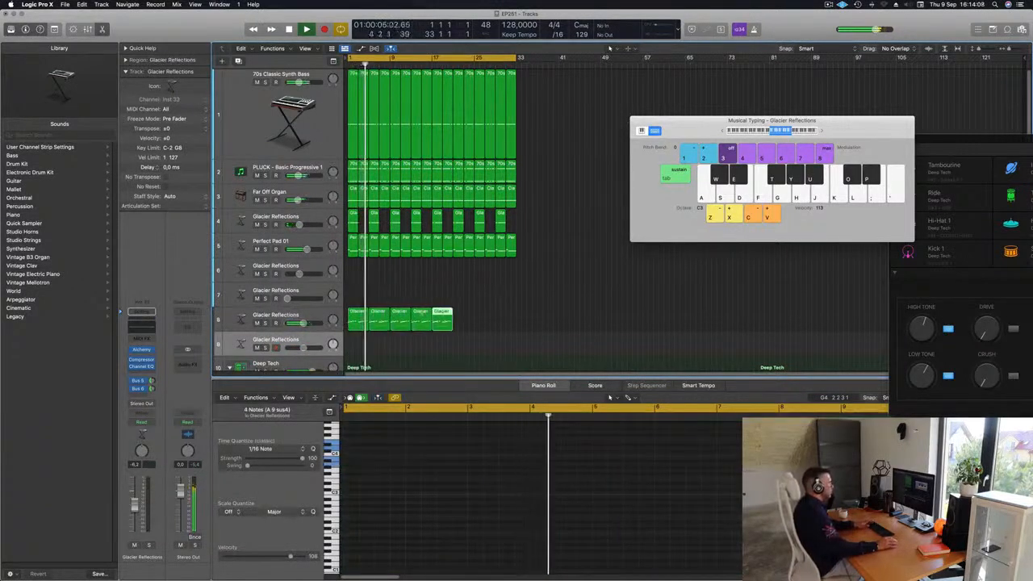
{"action": "left_click", "coordinate": [565, 288]}
{"action": "key", "text": "space"}
{"action": "key", "text": "space"}
Select the melody track, reopen its Brassy and Funky pad in Alchemy and adjust the Cutoff during playback
{"action": "left_click", "coordinate": [242, 317]}
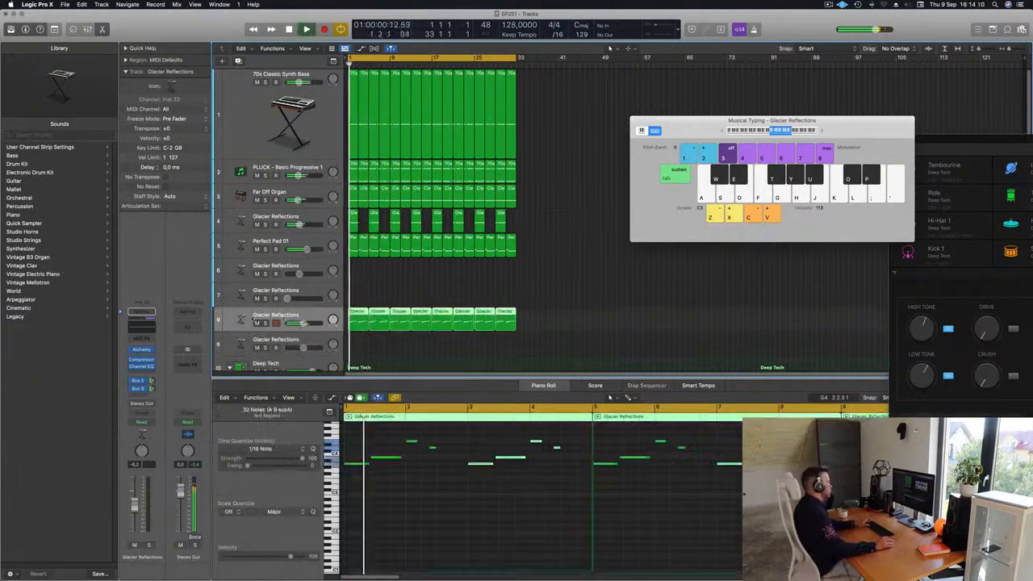
{"action": "key", "text": "space"}
{"action": "key", "text": "space"}
{"action": "left_click", "coordinate": [141, 349]}
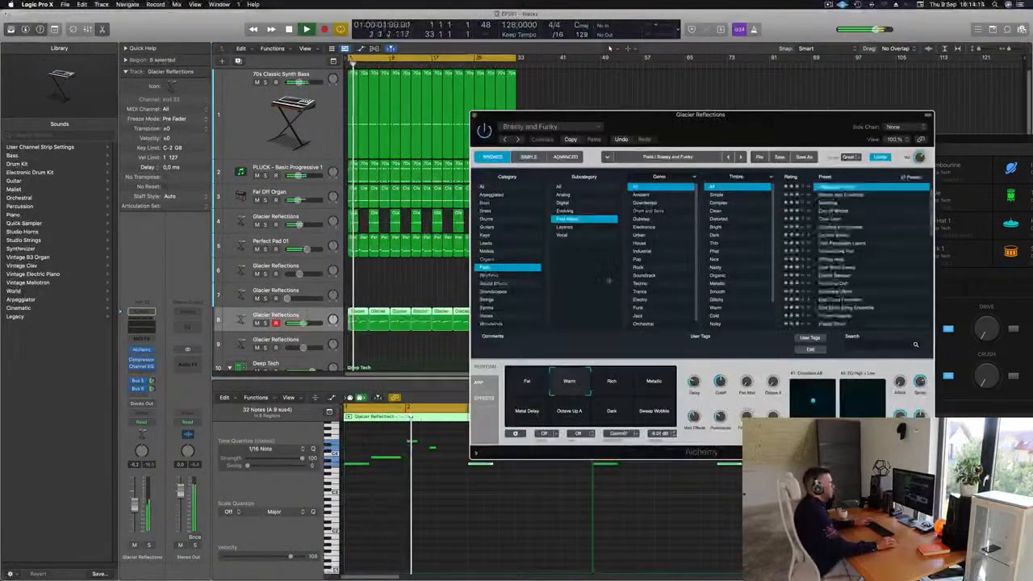
{"action": "left_click_drag", "start_coordinate": [563, 145], "coordinate": [380, 156]}
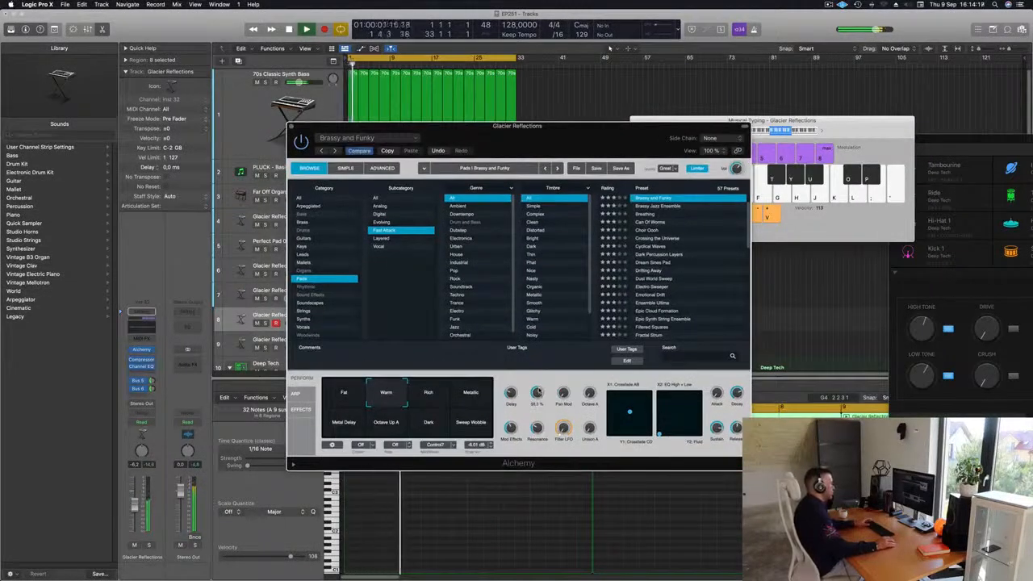
{"action": "left_click_drag", "start_coordinate": [572, 138], "coordinate": [666, 133]}
Audition the pad's Rich, Metallic, Octave Up A and Dark performance variations, returning to Warm
{"action": "left_click", "coordinate": [522, 386]}
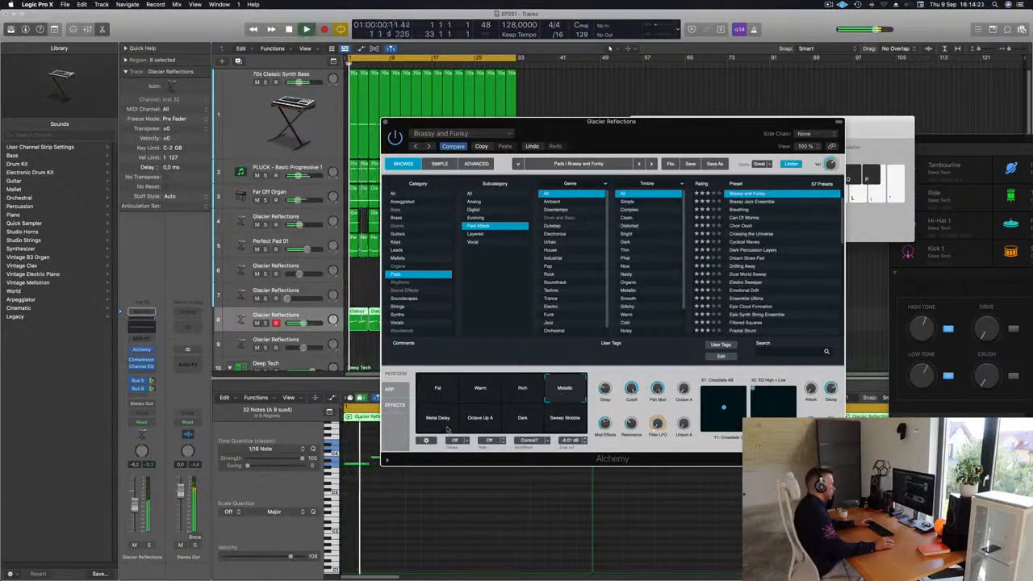
{"action": "left_click", "coordinate": [485, 423]}
{"action": "left_click", "coordinate": [522, 419]}
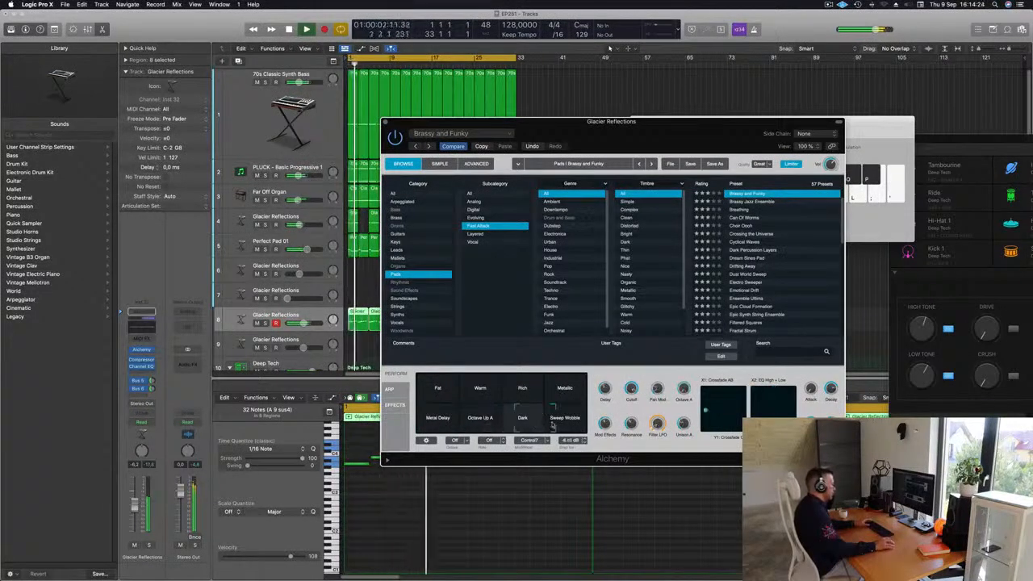
{"action": "left_click", "coordinate": [528, 391]}
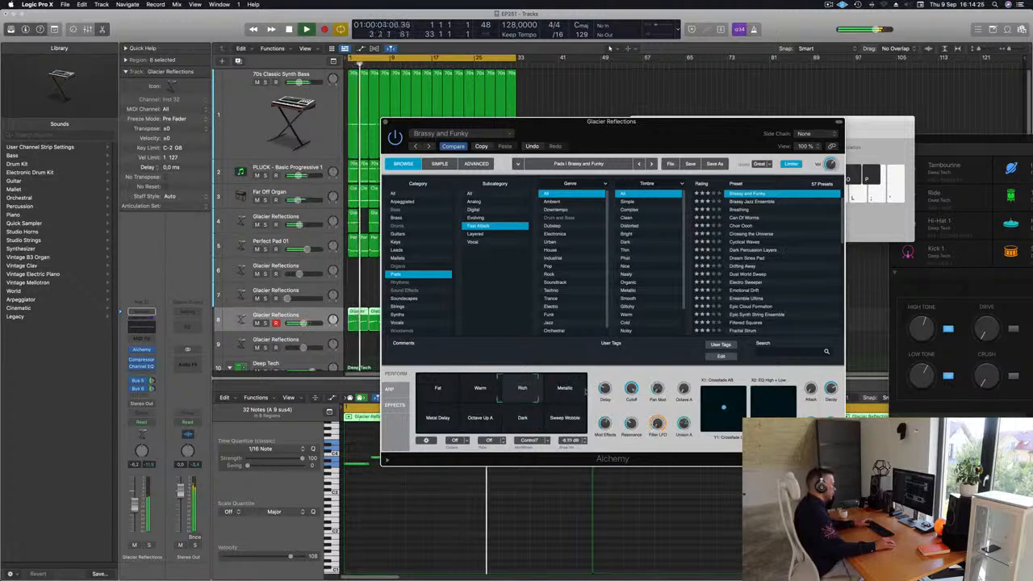
{"action": "left_click", "coordinate": [494, 391]}
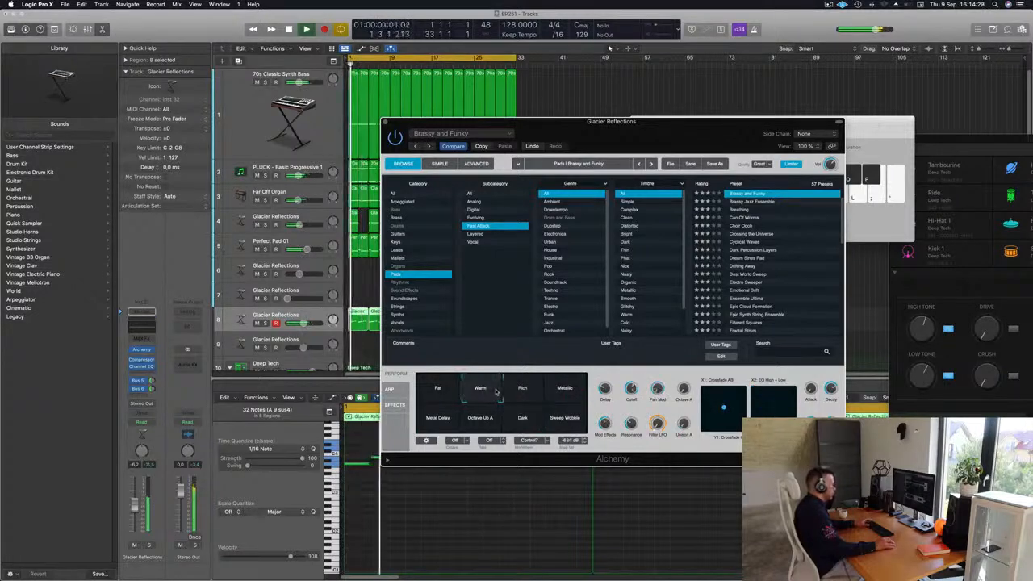
Shift the performance variation slightly from Warm towards Fat and lower the track's volume to -11.0 dB during playback
{"action": "key", "text": "space"}
{"action": "left_click_drag", "start_coordinate": [490, 392], "coordinate": [477, 391]}
{"action": "key", "text": "space"}
{"action": "key", "text": "space"}
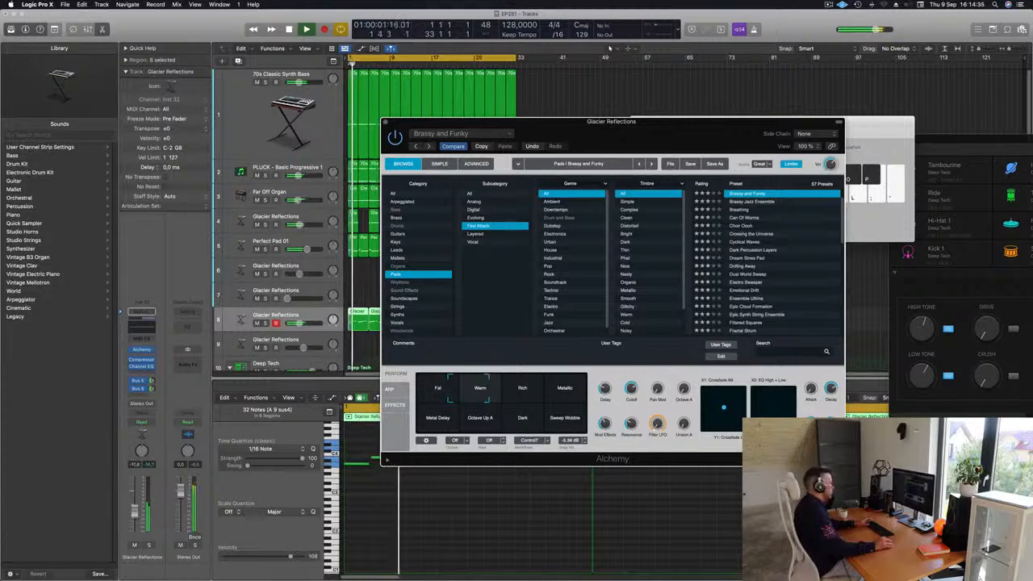
{"action": "key", "text": "space"}
{"action": "key", "text": "space"}
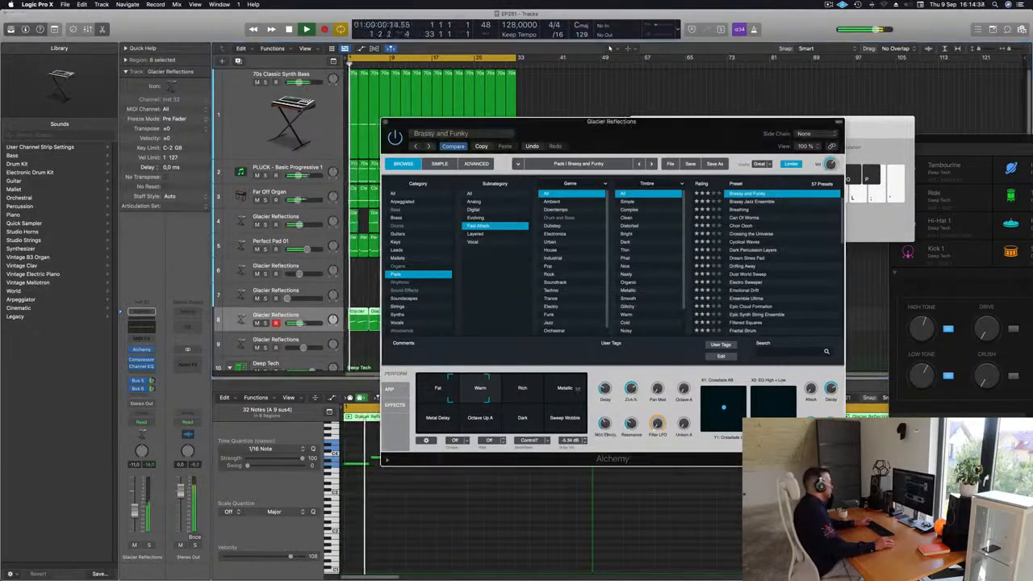
Enable the low-cut band in the melody track's Channel EQ and raise its frequency to just above 400 Hz
{"action": "left_click", "coordinate": [141, 365]}
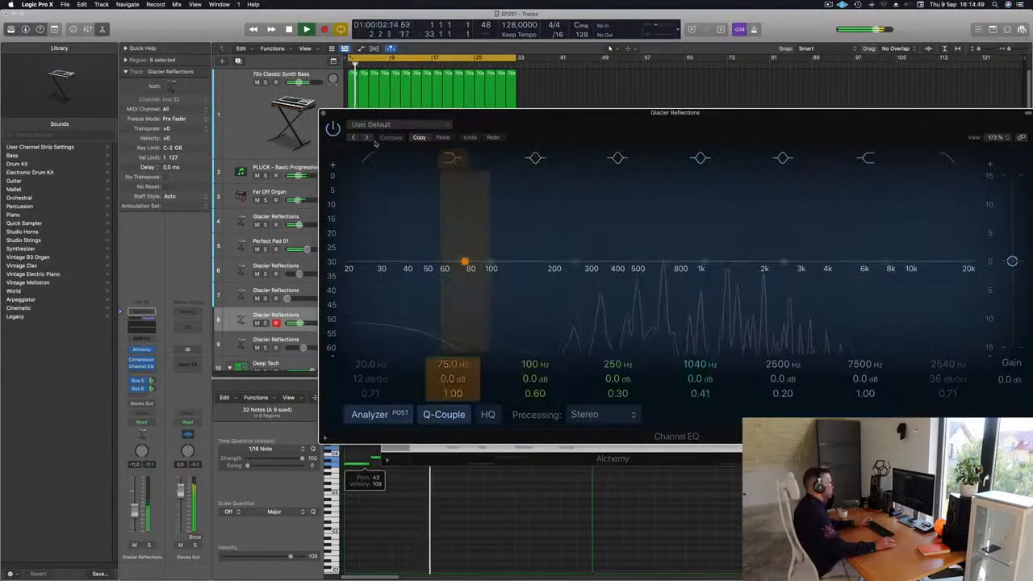
{"action": "left_click_drag", "start_coordinate": [370, 164], "coordinate": [613, 178]}
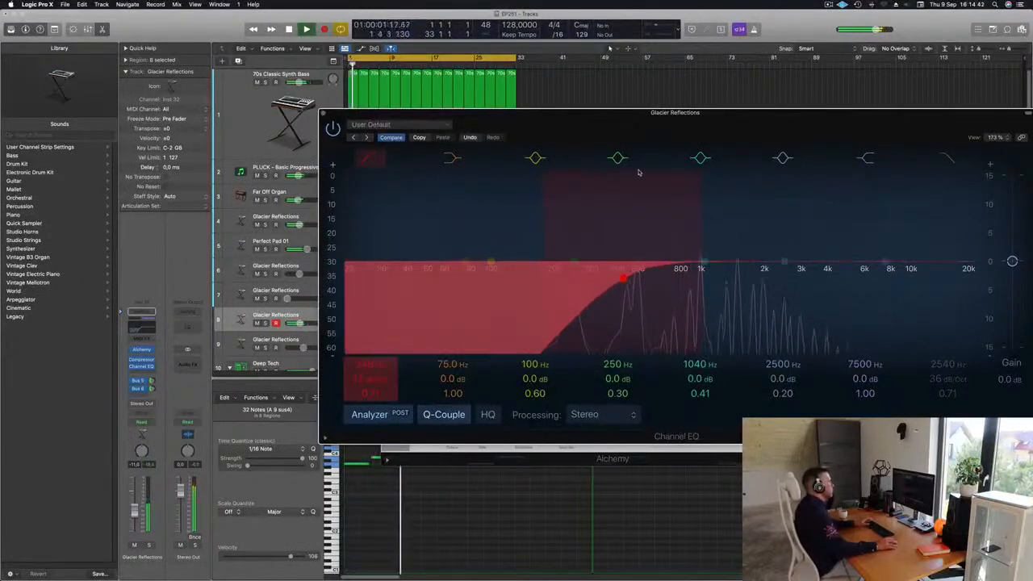
{"action": "left_click_drag", "start_coordinate": [600, 108], "coordinate": [383, 164]}
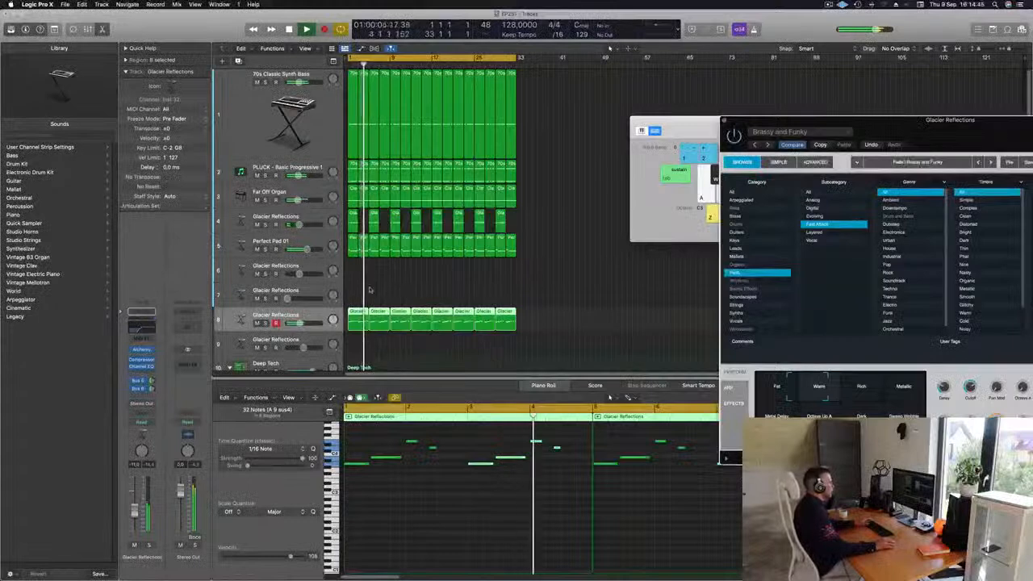
Lower the note at bar 4 of the first melody region to the pitch of the bar 3 note, checking by playback
{"action": "left_click", "coordinate": [357, 295]}
{"action": "left_click", "coordinate": [356, 320]}
{"action": "key", "text": "space"}
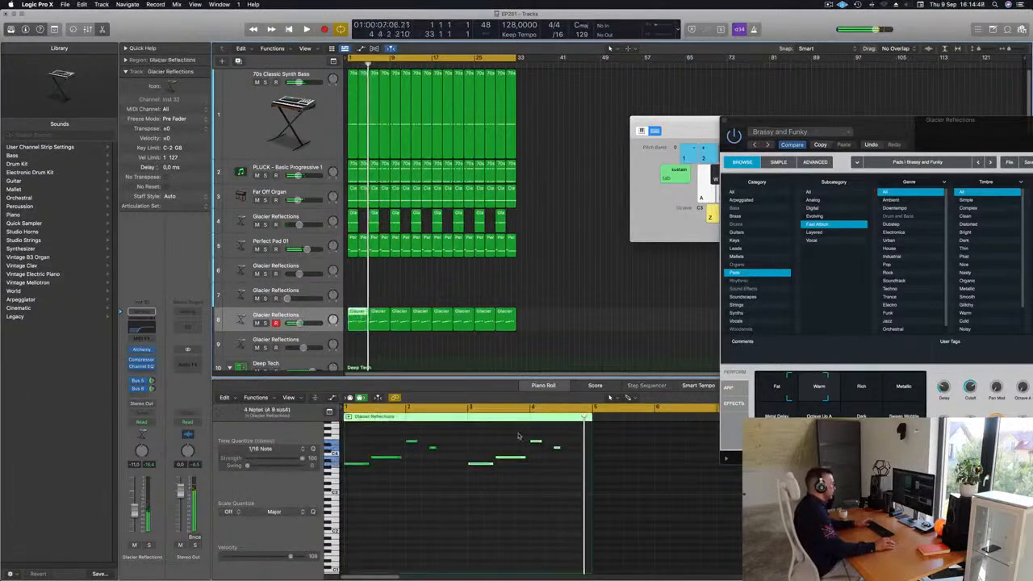
{"action": "left_click", "coordinate": [558, 440]}
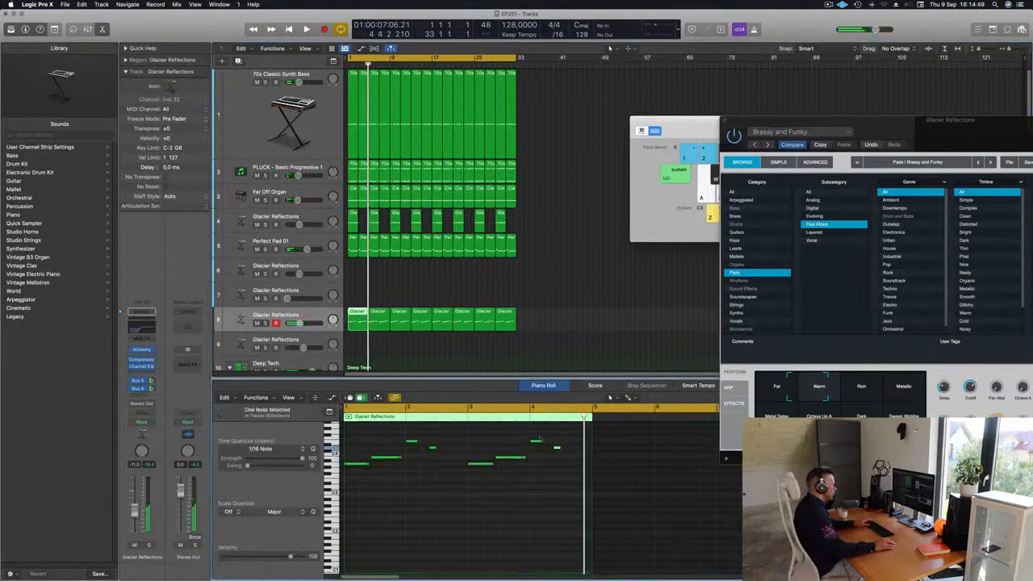
{"action": "key", "text": "Left"}
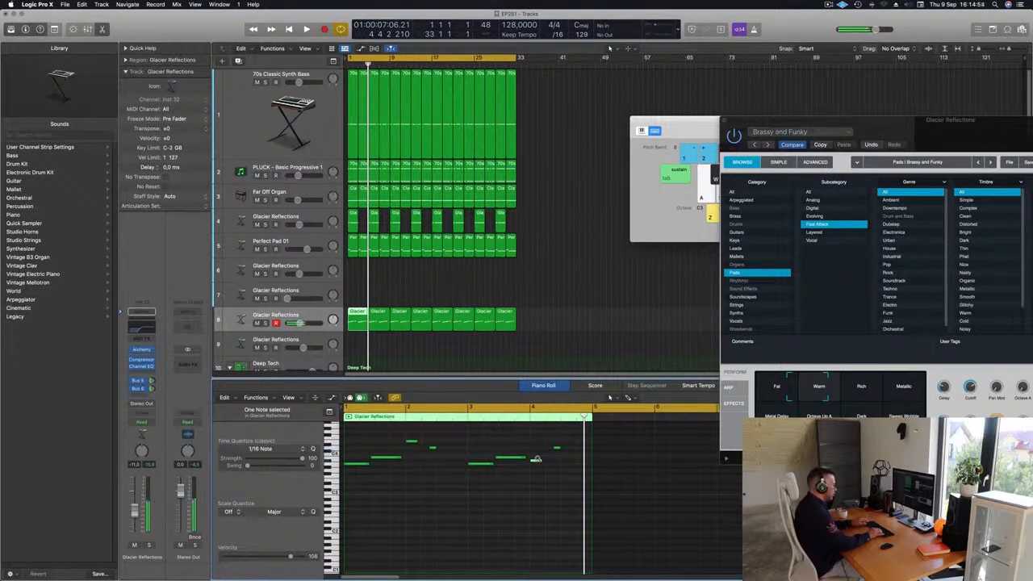
{"action": "key", "text": "space"}
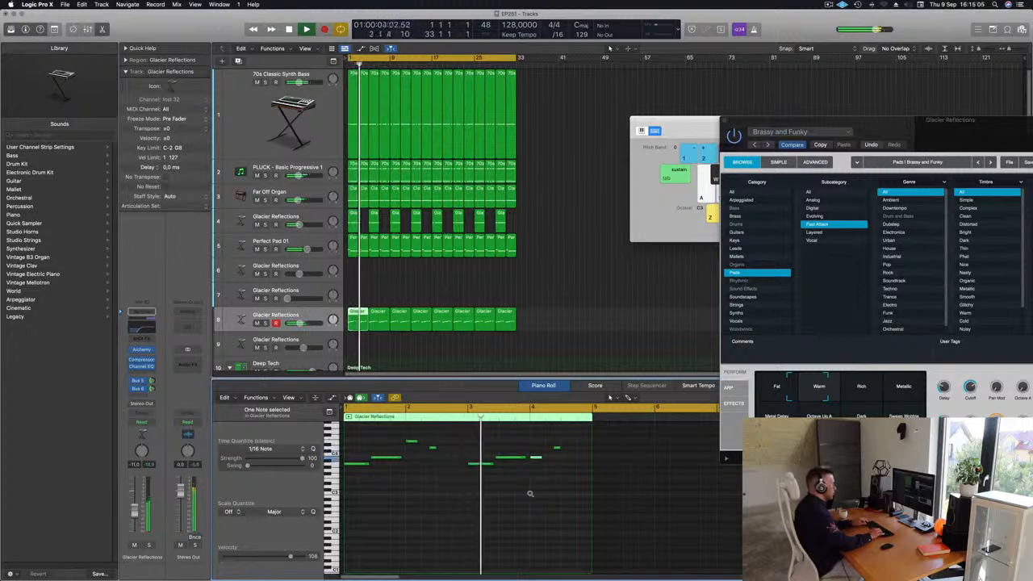
{"action": "key", "text": "space"}
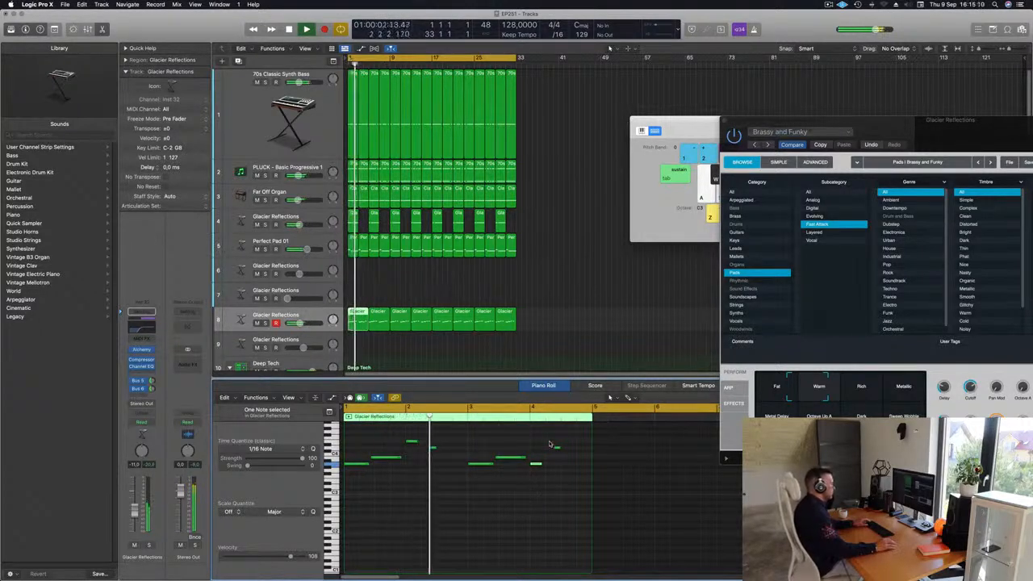
Replace the bar 3–4 notes of the first melody region with a copy of its bar 1–2 phrase and close the Alchemy window
{"action": "key", "text": "alt+Up"}
{"action": "key", "text": "alt+Up"}
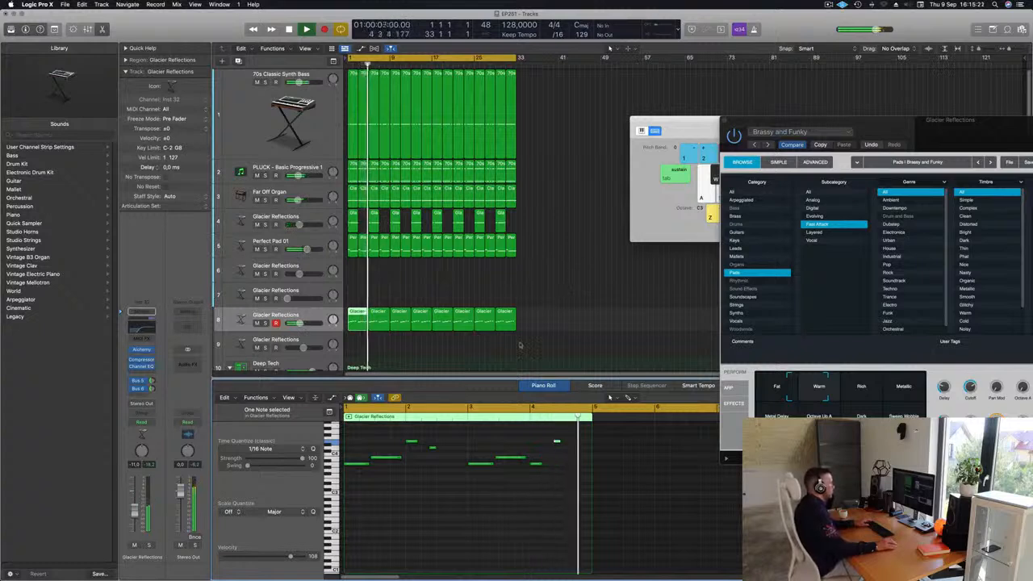
{"action": "mouse_move", "coordinate": [368, 298]}
{"action": "left_mouse_down"}
{"action": "mouse_move", "coordinate": [348, 327]}
{"action": "mouse_move", "coordinate": [354, 314]}
{"action": "left_mouse_up"}
{"action": "key", "text": "Delete"}
{"action": "key", "text": "Return"}
{"action": "left_click_drag", "start_coordinate": [896, 120], "coordinate": [627, 70]}
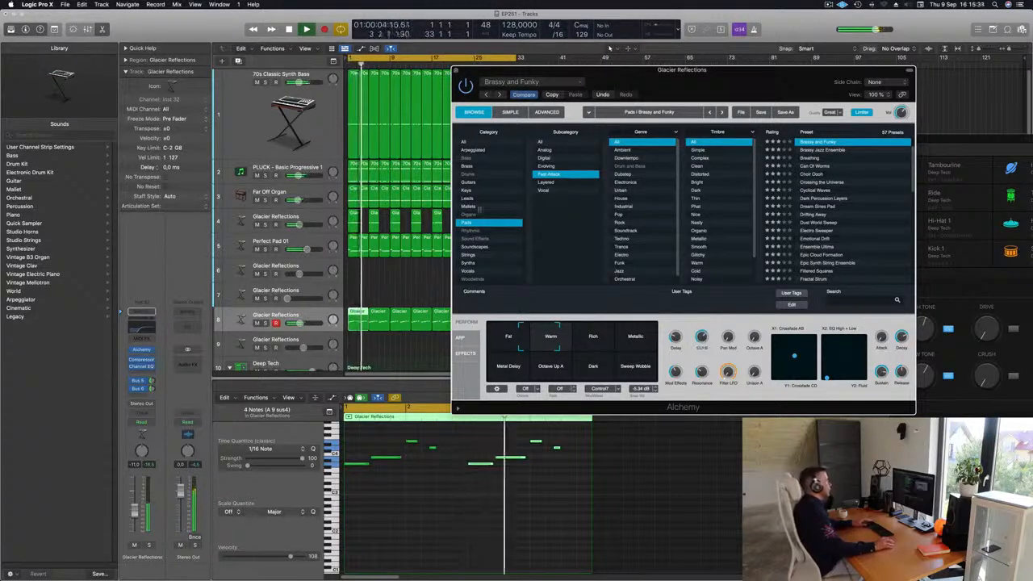
{"action": "key", "text": "super+w"}
Copy the first Tom Low region to bar 1 of the Block track and enlarge that track with track zoom
{"action": "scroll", "coordinate": [474, 258], "scroll_direction": "down", "scroll_amount": 5}
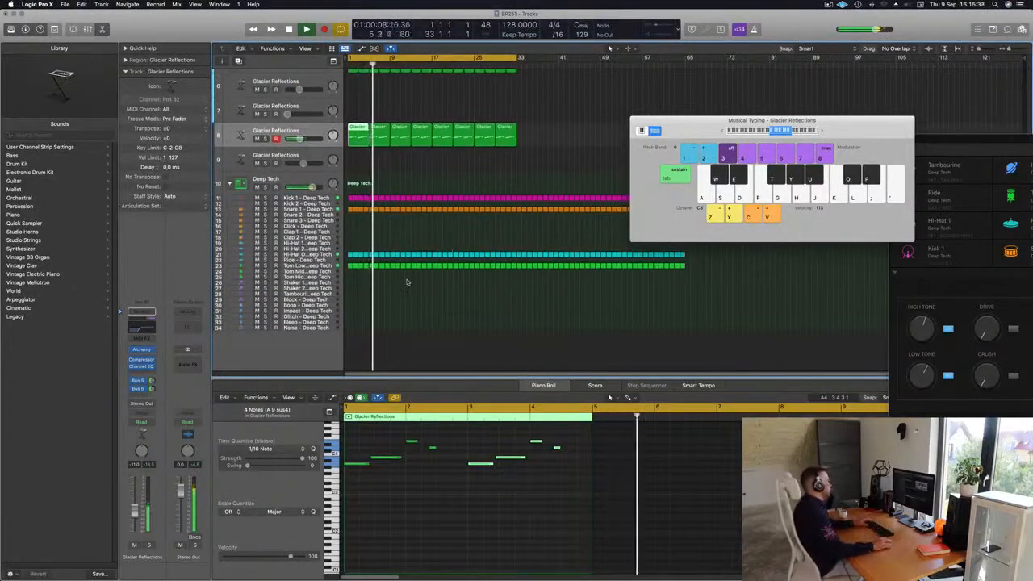
{"action": "left_click", "coordinate": [349, 266]}
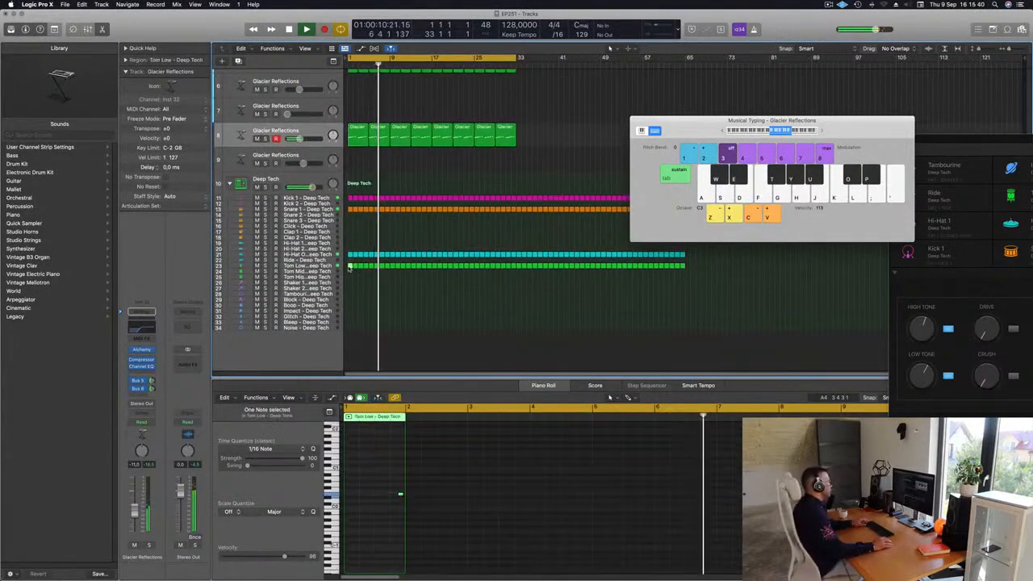
{"action": "left_click_drag", "start_coordinate": [350, 266], "coordinate": [349, 300]}
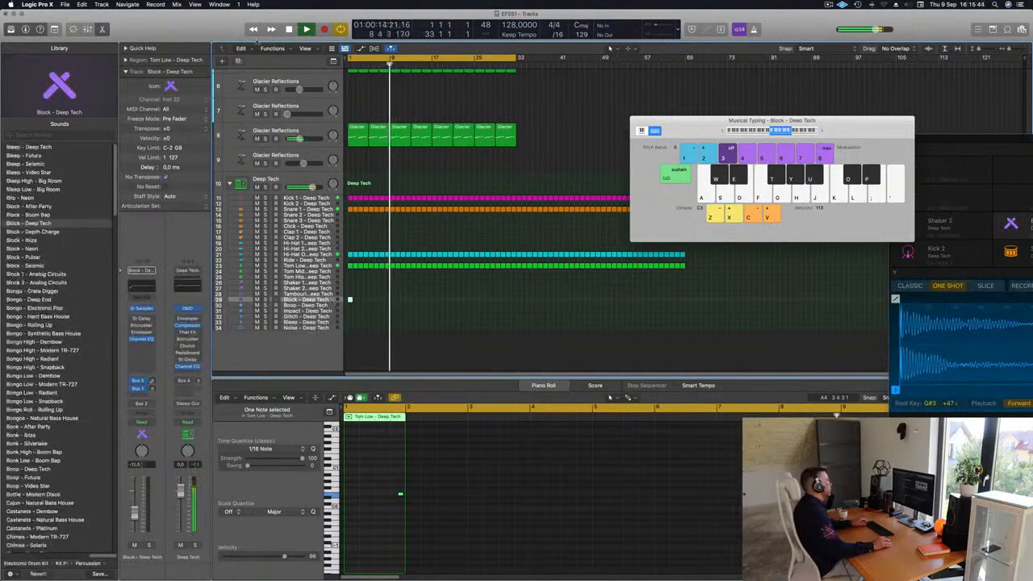
{"action": "left_click_drag", "start_coordinate": [262, 40], "coordinate": [210, 59]}
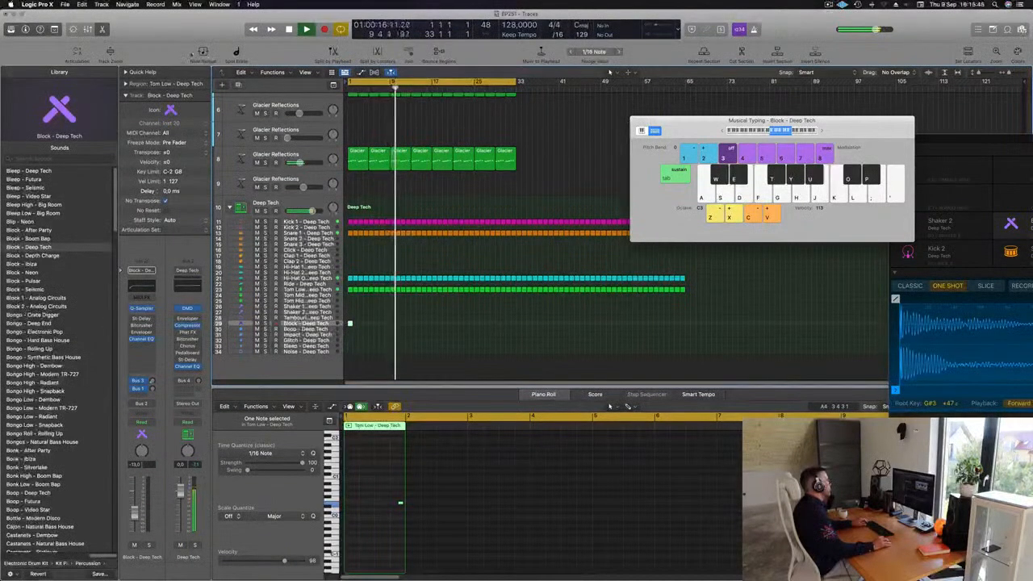
{"action": "key", "text": "ctrl+z"}
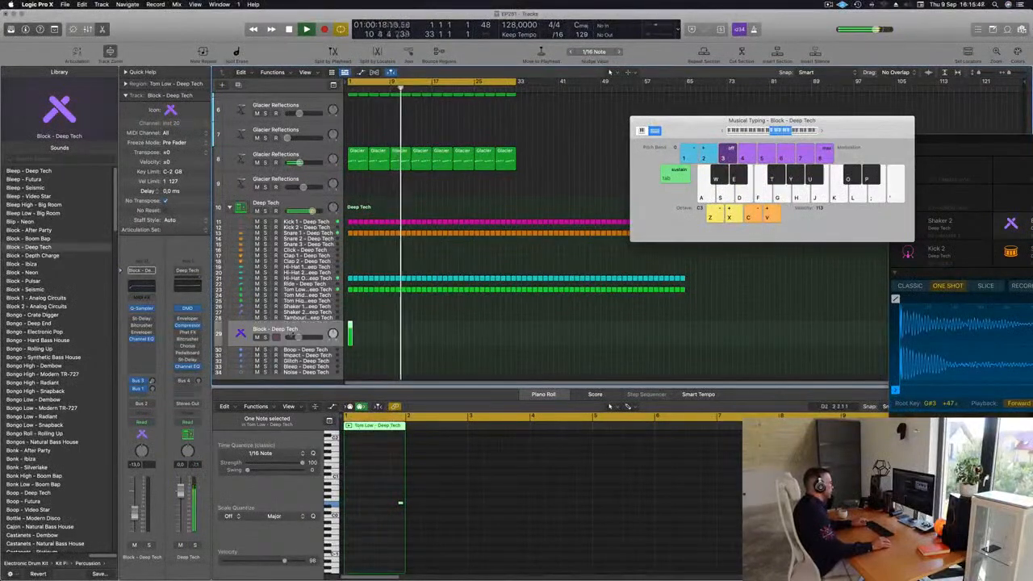
{"action": "scroll", "coordinate": [320, 334], "scroll_direction": "up", "scroll_amount": 6}
{"action": "key", "text": "Return"}
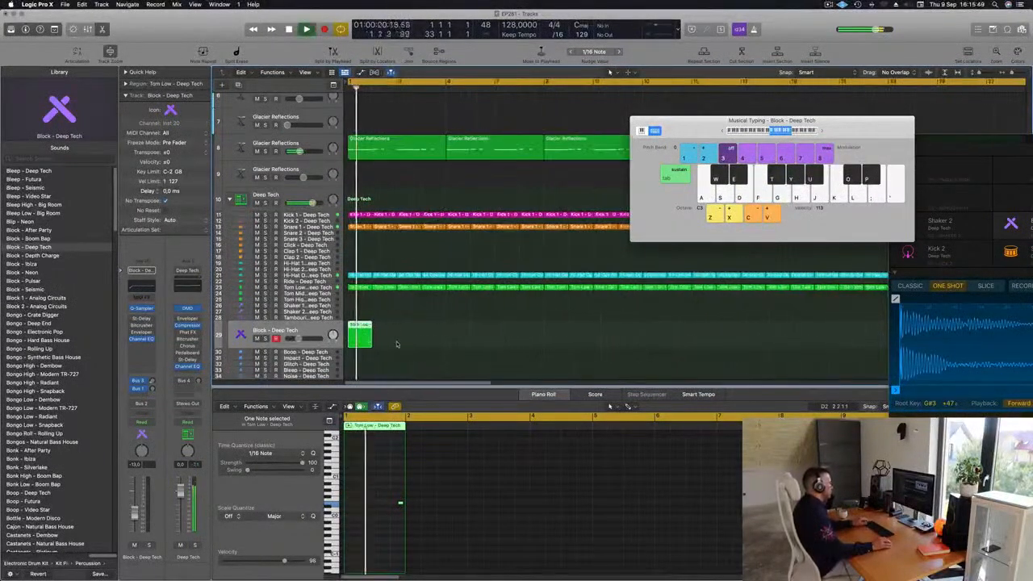
Duplicate the Block region's note to two earlier positions, in beats 2 and 3, checking the rhythm by playback
{"action": "left_click", "coordinate": [385, 483]}
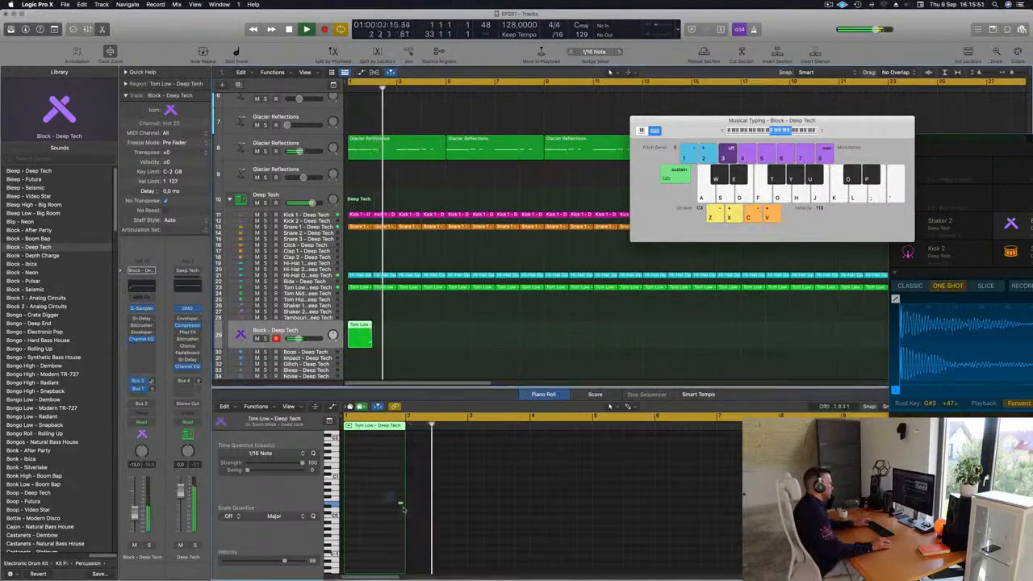
{"action": "left_click_drag", "start_coordinate": [388, 490], "coordinate": [420, 534]}
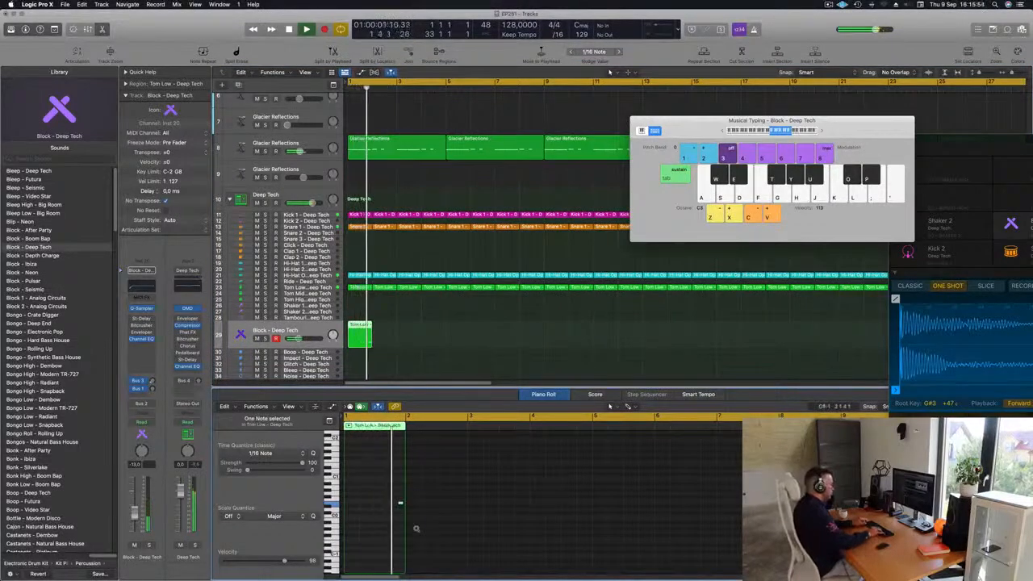
{"action": "key", "text": "Return"}
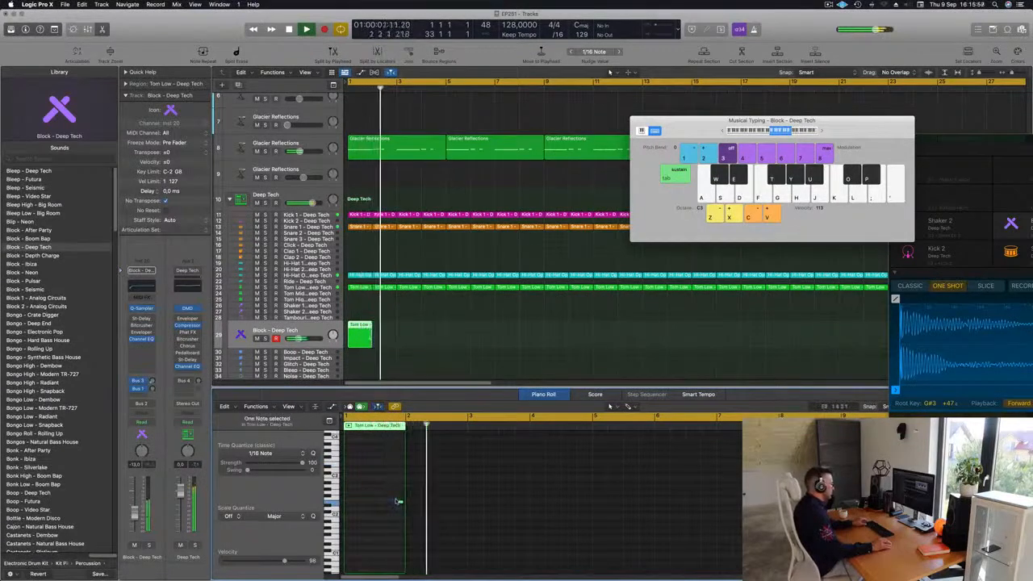
{"action": "left_click_drag", "start_coordinate": [400, 502], "coordinate": [361, 502]}
{"action": "key", "text": "Return"}
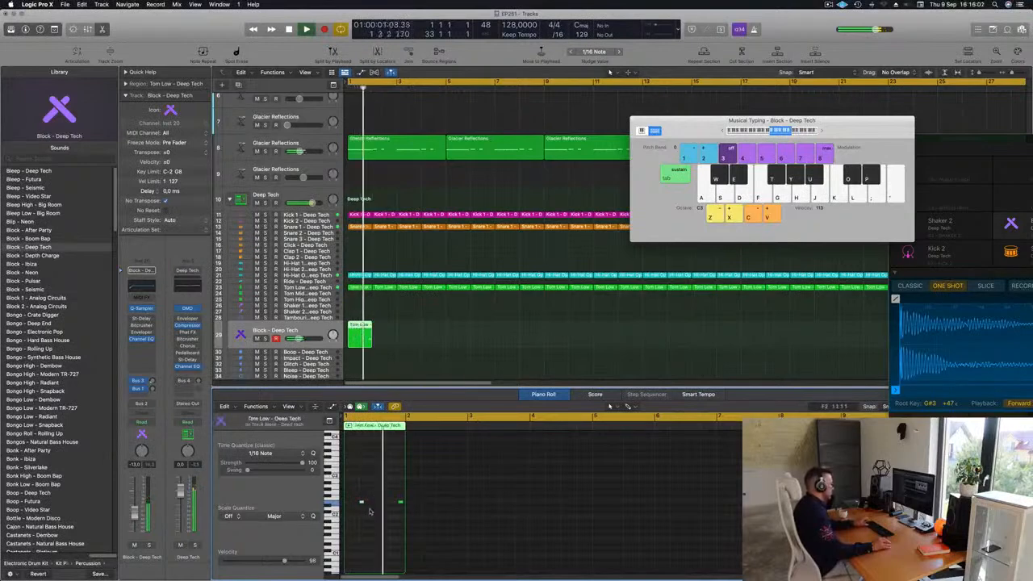
{"action": "key", "text": "Return"}
{"action": "left_click_drag", "start_coordinate": [377, 508], "coordinate": [385, 503]}
{"action": "key", "text": "Return"}
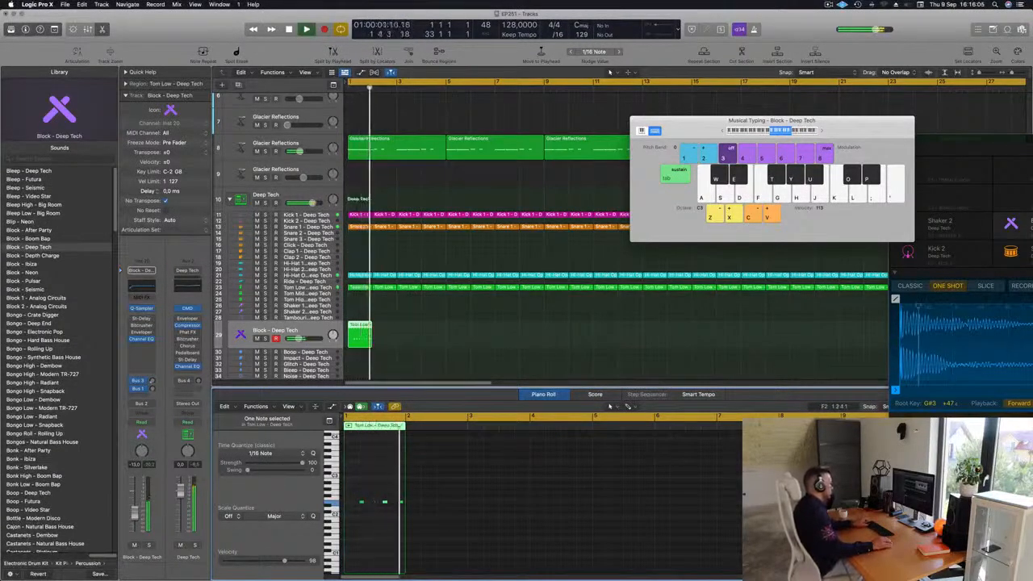
Repeat the one-bar Block region five times
{"action": "key", "text": "Return"}
{"action": "left_click", "coordinate": [361, 334]}
{"action": "key", "text": "super+r"}
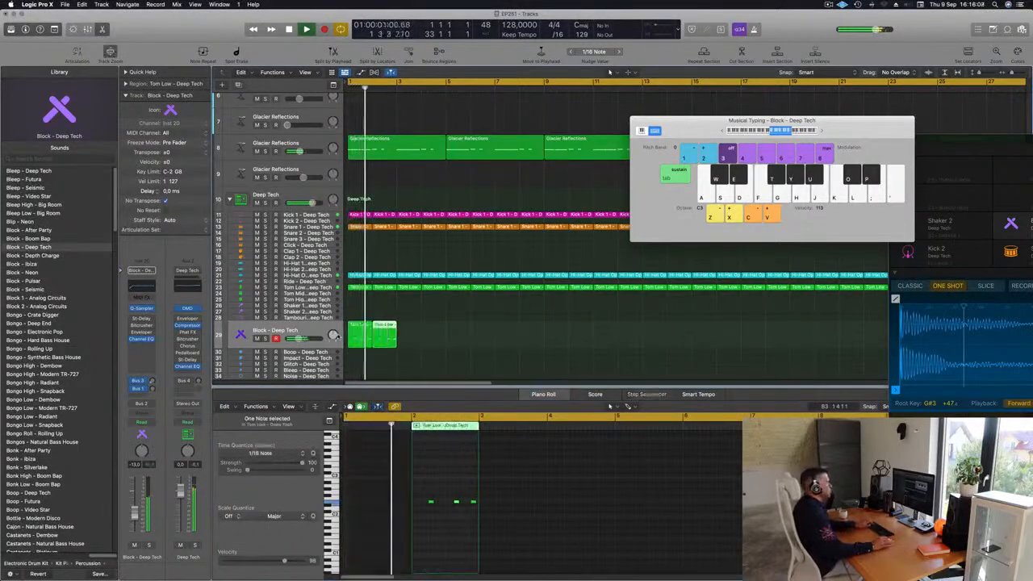
{"action": "key", "text": "super+r"}
{"action": "key", "text": "super+r"}
{"action": "key", "text": "super+r"}
{"action": "key", "text": "super+r"}
{"action": "scroll", "coordinate": [479, 324], "scroll_direction": "down", "scroll_amount": 4}
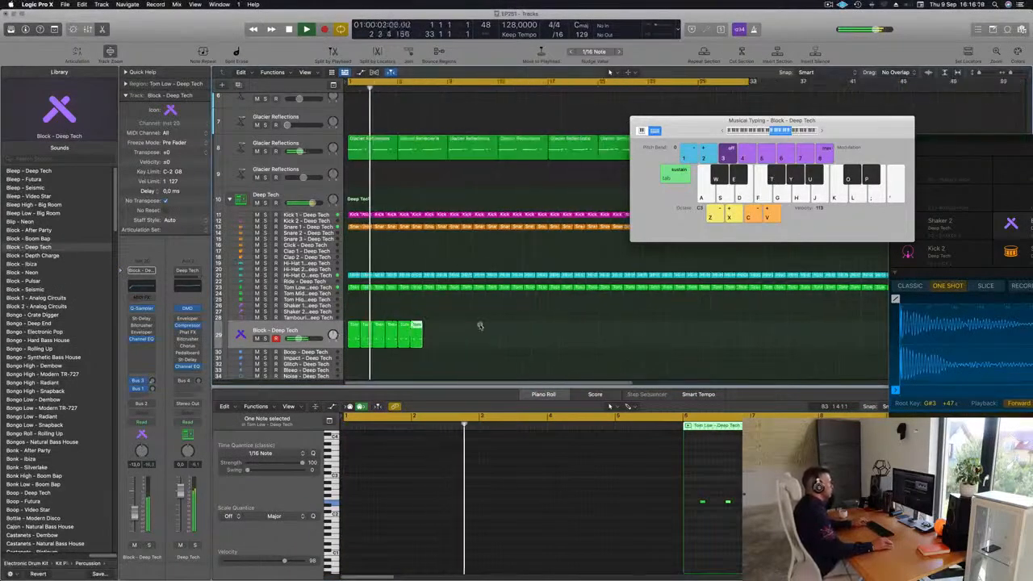
Repeat the group of six Block regions five times, extending the part past bar 33
{"action": "scroll", "coordinate": [476, 328], "scroll_direction": "down", "scroll_amount": 1}
{"action": "left_click_drag", "start_coordinate": [463, 335], "coordinate": [347, 342]}
{"action": "key", "text": "super+r"}
{"action": "key", "text": "super+r"}
{"action": "key", "text": "super+r"}
{"action": "key", "text": "super+r"}
{"action": "key", "text": "super+r"}
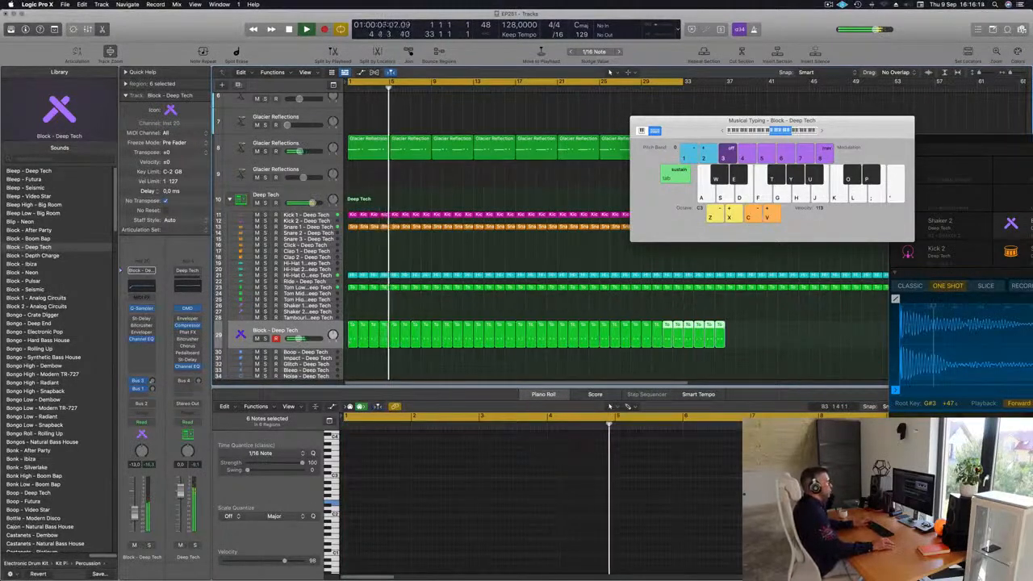
Raise the notes of the Block regions within the cycle range by one octave and lower the track's volume
{"action": "left_click_drag", "start_coordinate": [844, 132], "coordinate": [1032, 140]}
{"action": "key", "text": "space"}
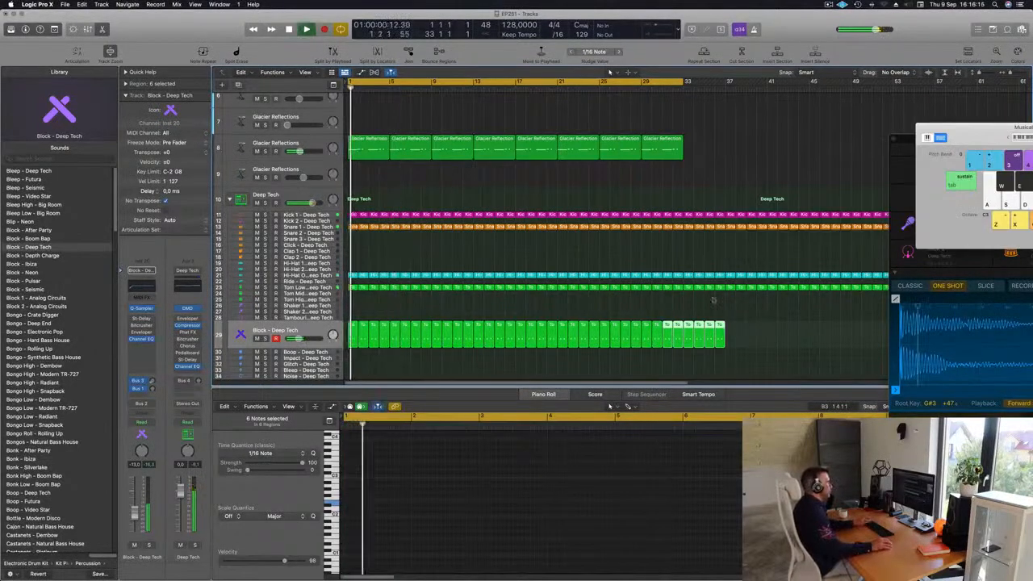
{"action": "left_click", "coordinate": [313, 329]}
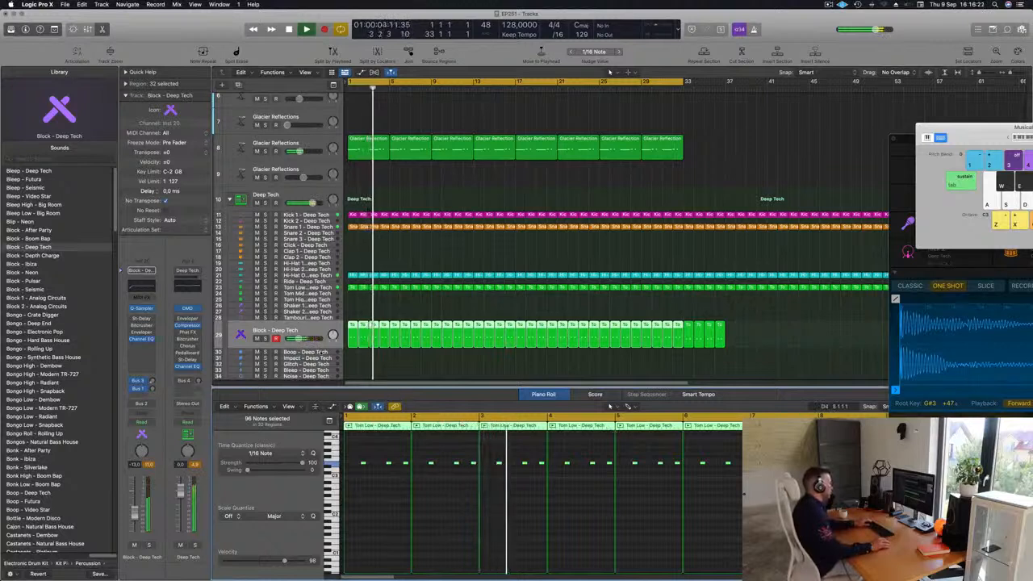
{"action": "left_click", "coordinate": [313, 329]}
{"action": "key", "text": "space"}
{"action": "key", "text": "space"}
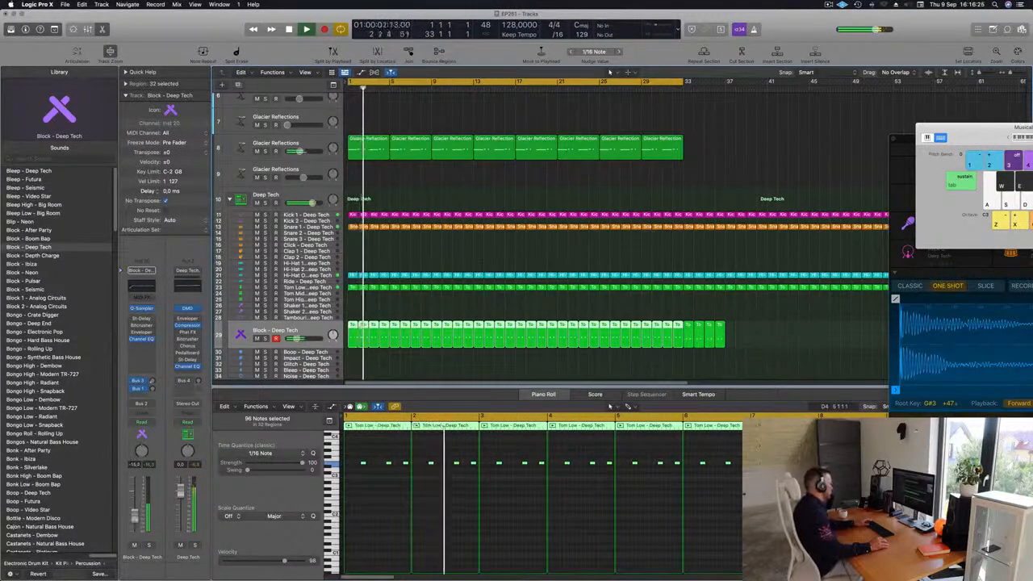
Enable the Stereo Delay on the Block track and load its 1/2 Note Swing preset
{"action": "left_click", "coordinate": [142, 319]}
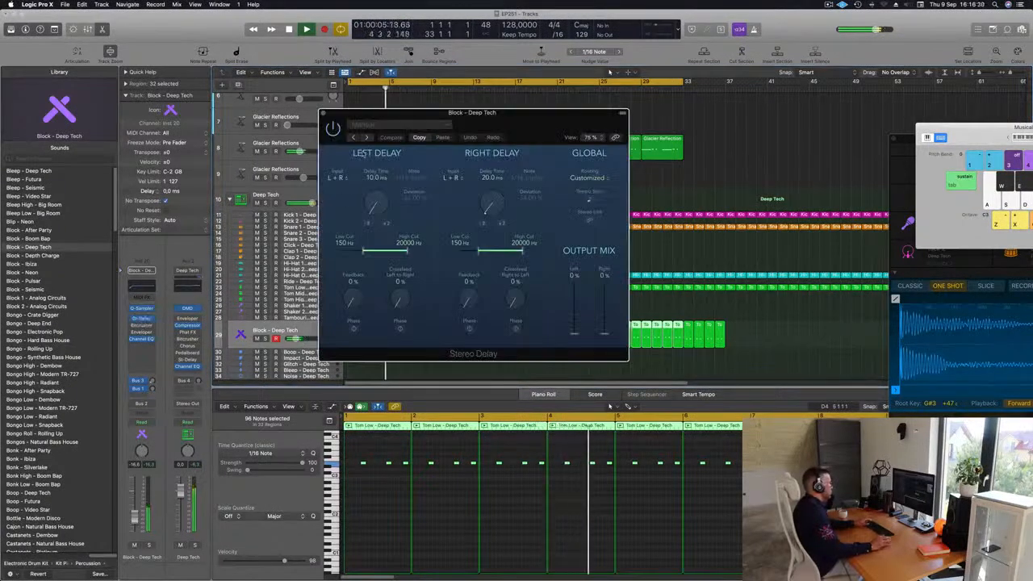
{"action": "left_click", "coordinate": [367, 138]}
{"action": "left_click_drag", "start_coordinate": [442, 114], "coordinate": [447, 127]}
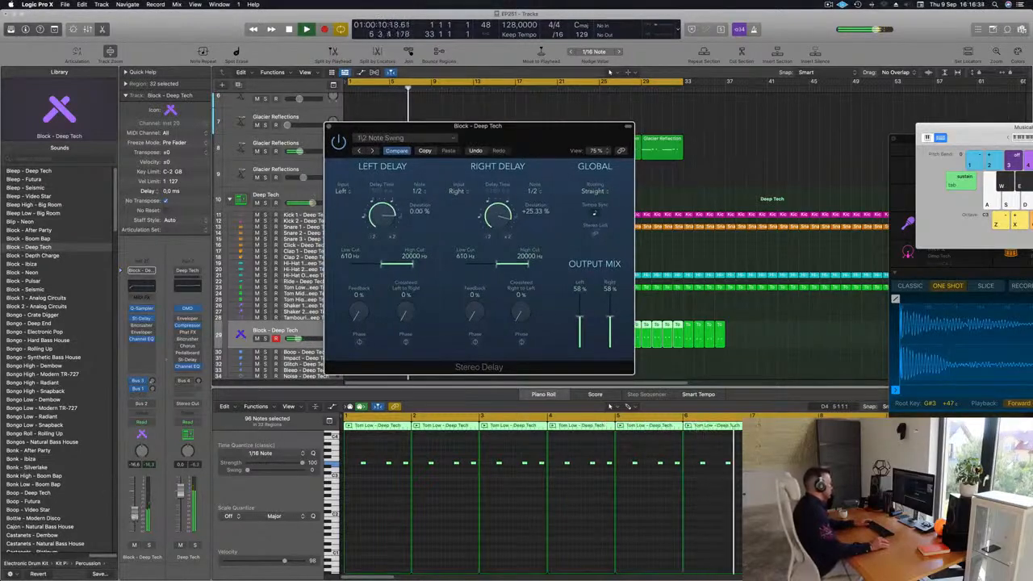
Raise the Block track's volume to about -9 dB, audition it briefly in solo and close the delay window
{"action": "left_click_drag", "start_coordinate": [136, 519], "coordinate": [135, 515]}
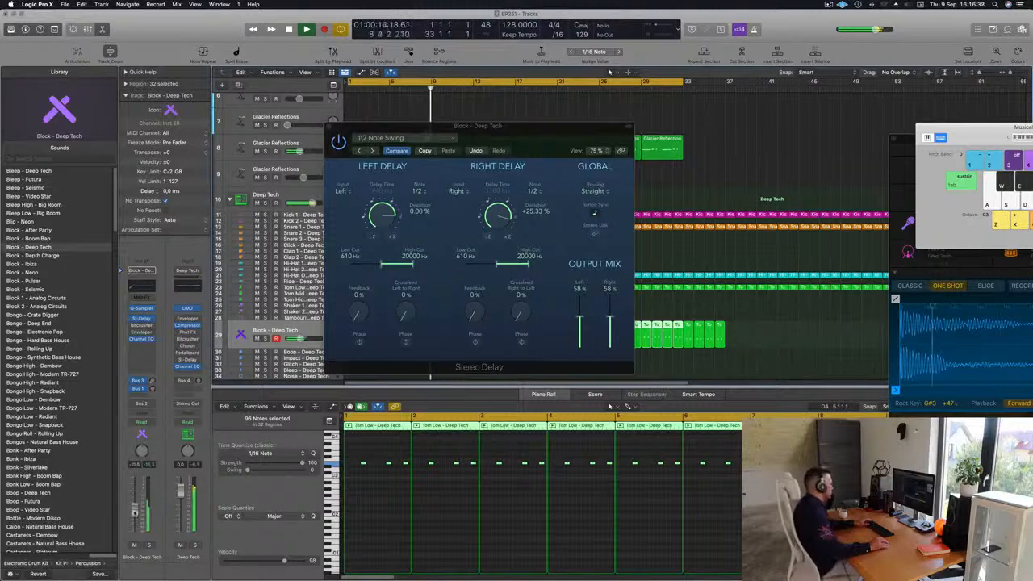
{"action": "left_click", "coordinate": [148, 547]}
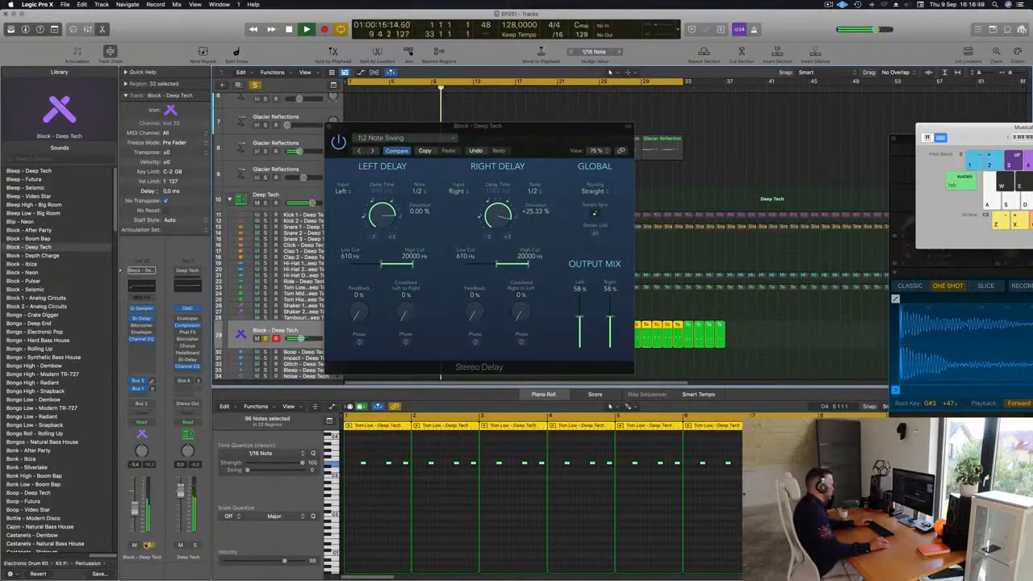
{"action": "left_click", "coordinate": [147, 547]}
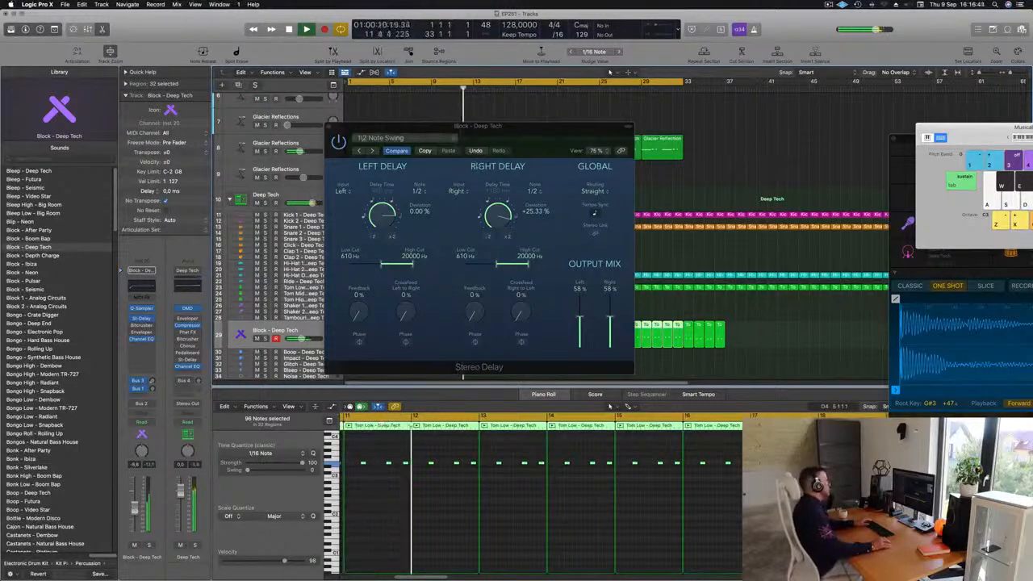
{"action": "left_click_drag", "start_coordinate": [342, 130], "coordinate": [307, 156]}
{"action": "left_click", "coordinate": [293, 152]}
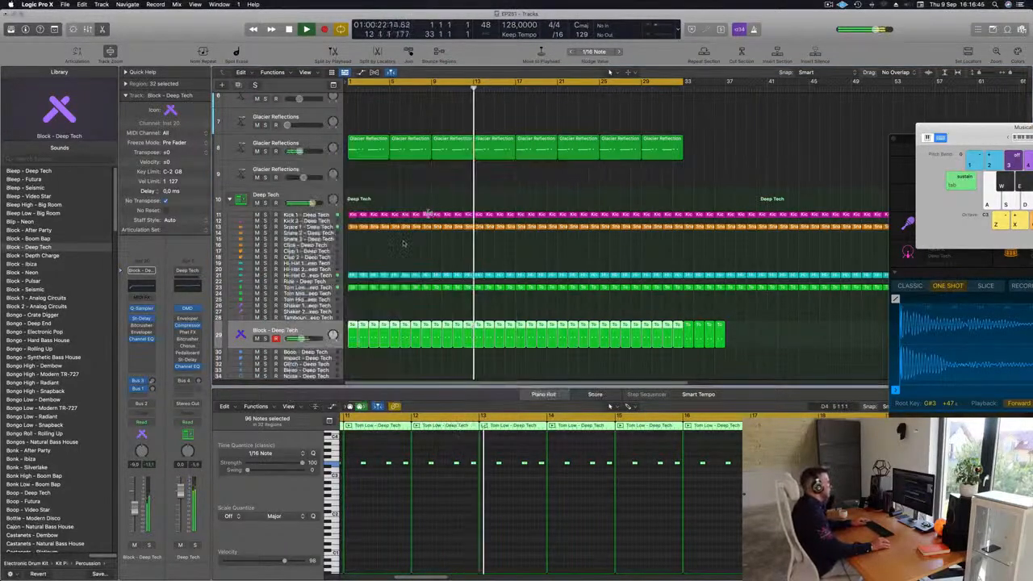
Copy the first open hi-hat region to bar 1 of the Shaker 2 track
{"action": "scroll", "coordinate": [433, 242], "scroll_direction": "down", "scroll_amount": 3}
{"action": "left_click", "coordinate": [433, 242]}
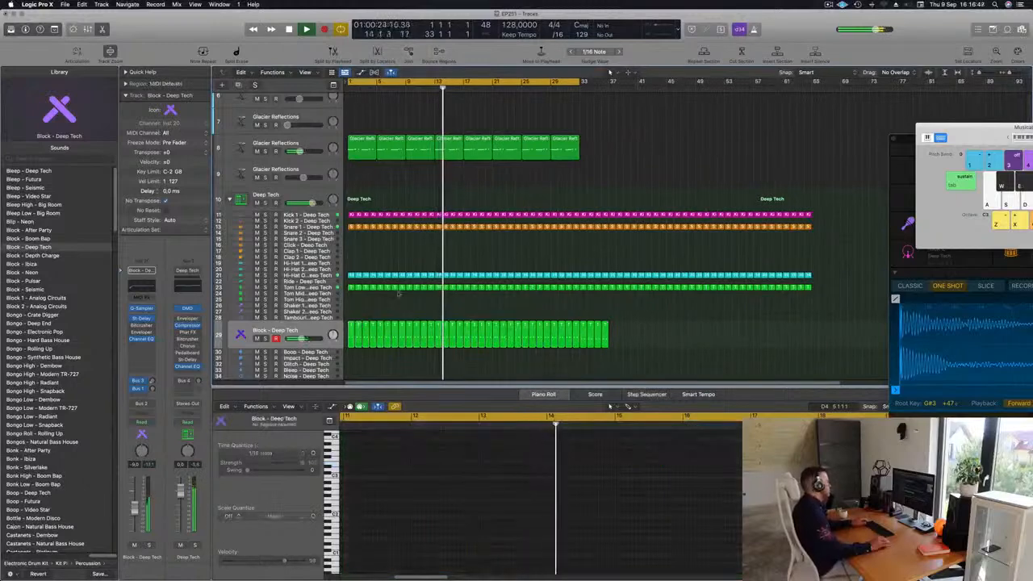
{"action": "left_click", "coordinate": [352, 287]}
{"action": "left_click", "coordinate": [350, 276]}
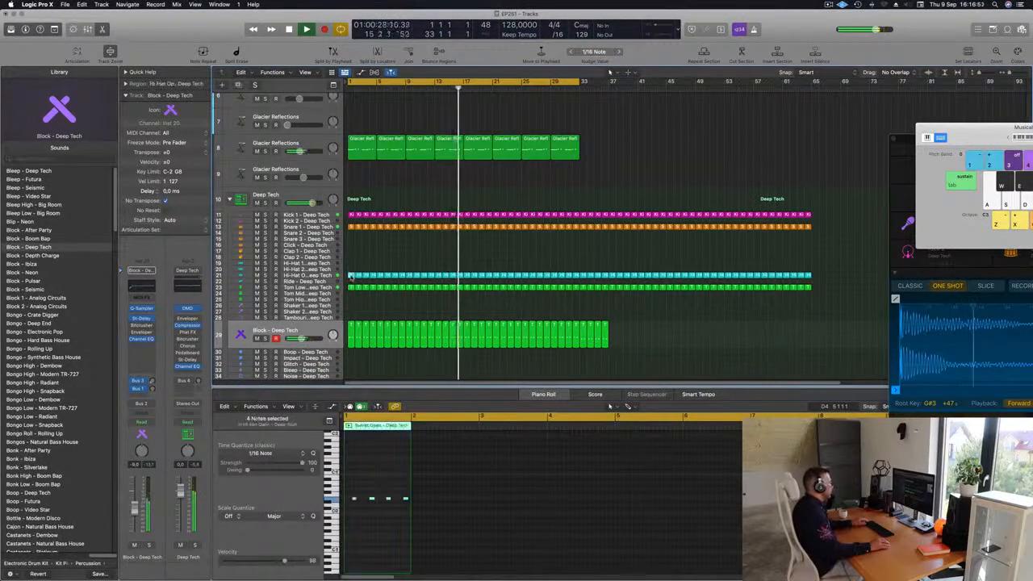
{"action": "left_click_drag", "start_coordinate": [350, 276], "coordinate": [350, 311]}
Duplicate and shift the Shaker 2 region's four notes to build a twelve-note sixteenth pattern across the bar
{"action": "left_click_drag", "start_coordinate": [351, 493], "coordinate": [412, 510]}
{"action": "key", "text": "super+Right"}
{"action": "key", "text": "super+Right"}
{"action": "key", "text": "super+Right"}
{"action": "key", "text": "super+Right"}
{"action": "key", "text": "super+Right"}
{"action": "key", "text": "super+Right"}
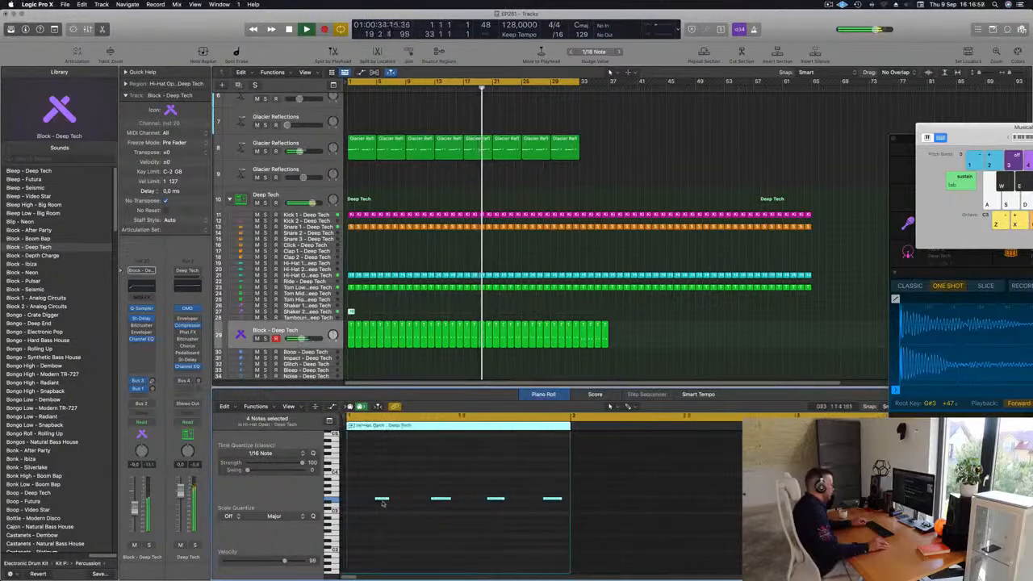
{"action": "left_click_drag", "start_coordinate": [379, 498], "coordinate": [404, 500]}
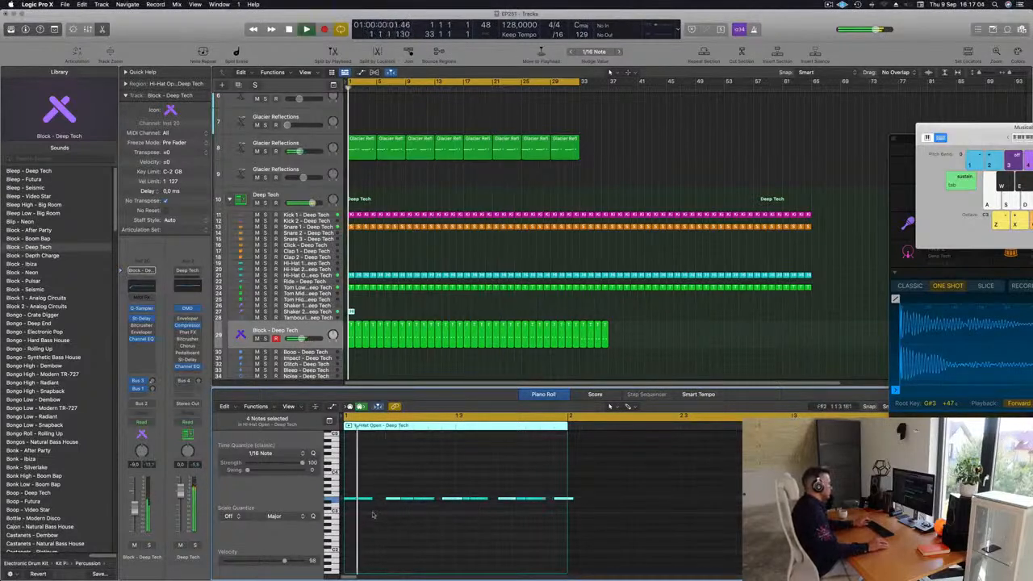
Shorten all the notes in the Shaker 2 region and select its track to check the part by playback
{"action": "key", "text": "space"}
{"action": "left_click_drag", "start_coordinate": [348, 487], "coordinate": [563, 501]}
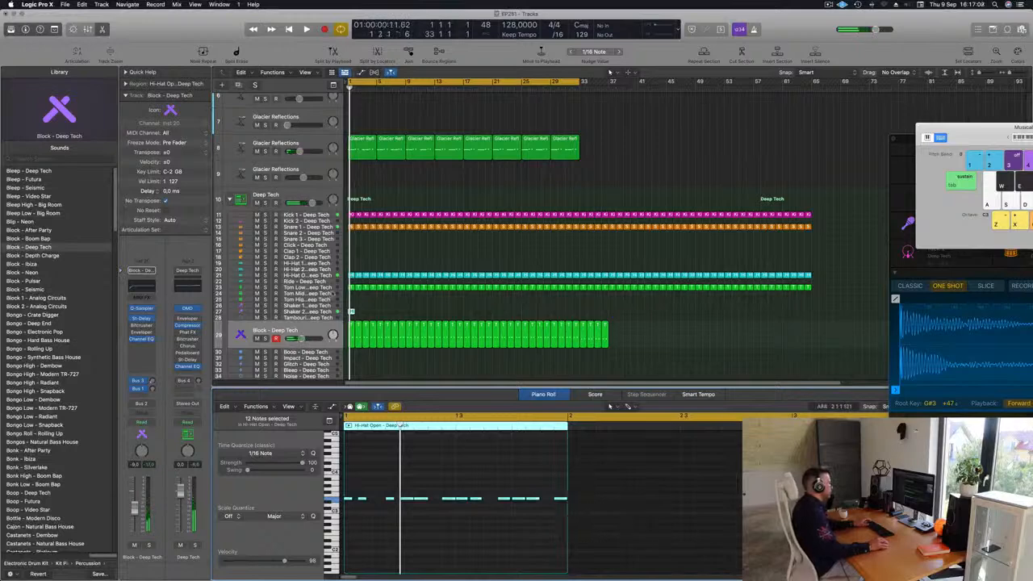
{"action": "left_click", "coordinate": [244, 312]}
{"action": "key", "text": "space"}
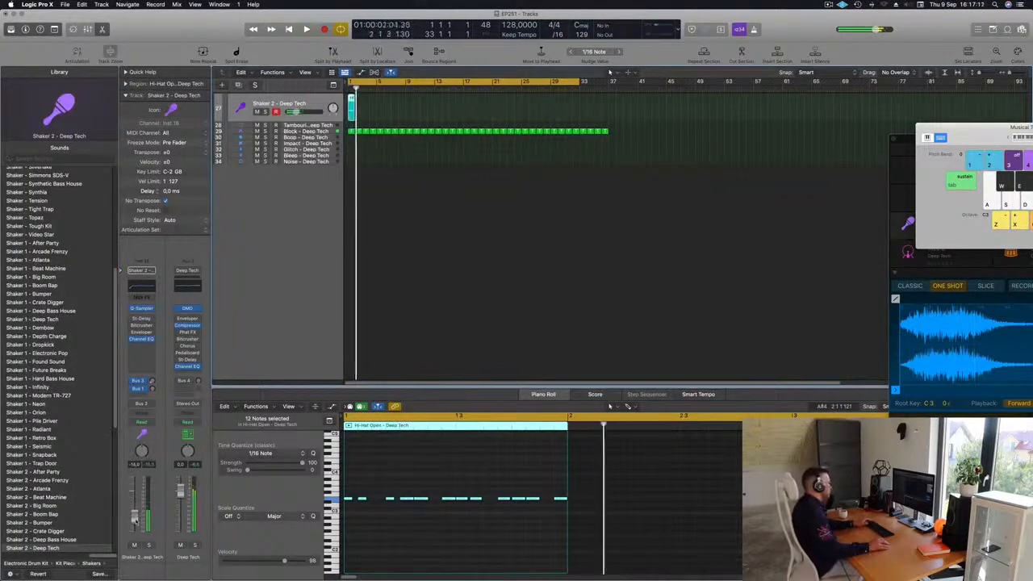
Delete the Shaker 2 and Block regions that extend past bar 33 and replay the loop from the start
{"action": "scroll", "coordinate": [403, 177], "scroll_direction": "up", "scroll_amount": 3}
{"action": "scroll", "coordinate": [400, 170], "scroll_direction": "up", "scroll_amount": 5}
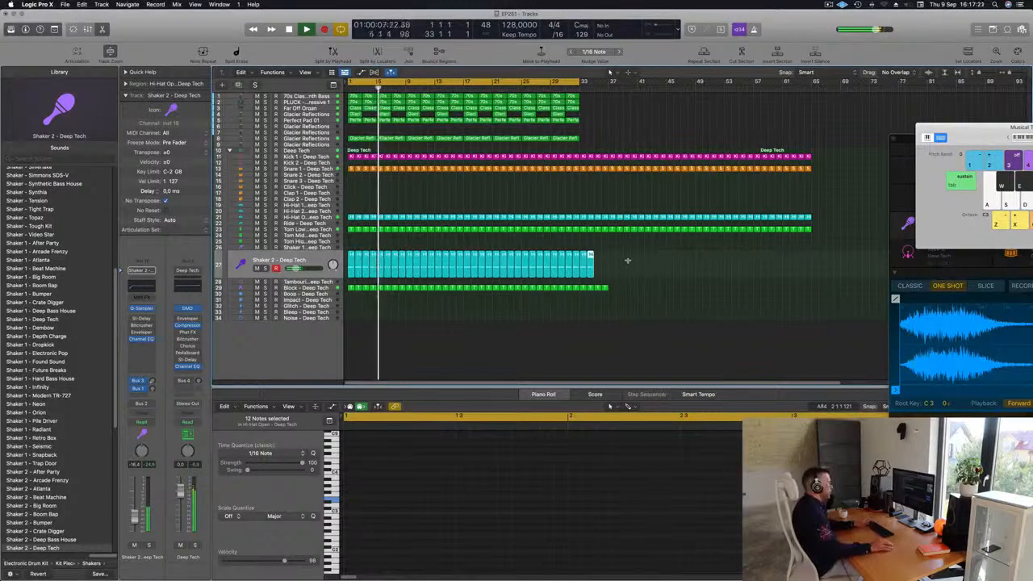
{"action": "left_click_drag", "start_coordinate": [629, 260], "coordinate": [581, 315]}
{"action": "key", "text": "Delete"}
{"action": "key", "text": "Return"}
{"action": "key", "text": "super+a"}
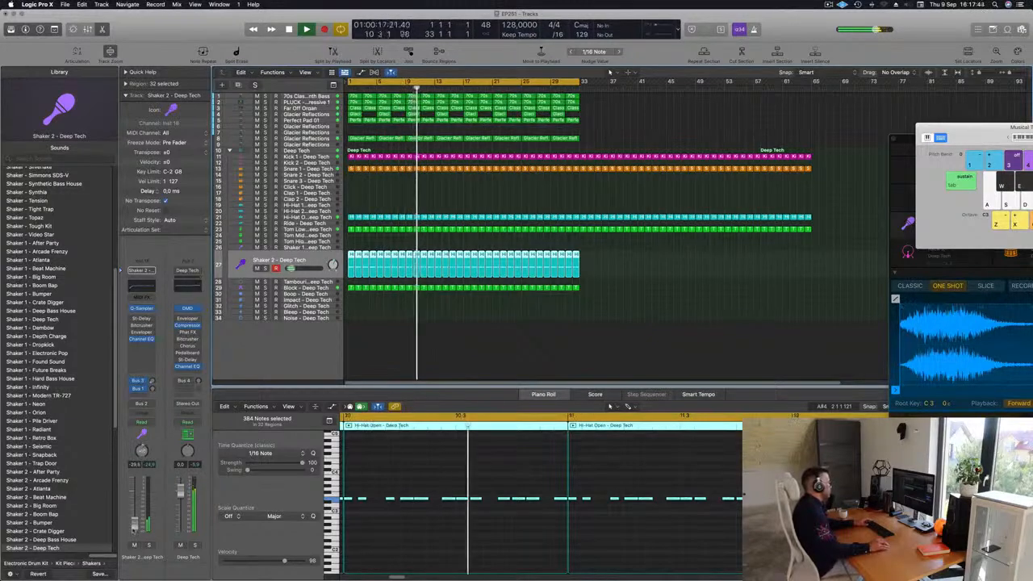
{"action": "left_click", "coordinate": [507, 355]}
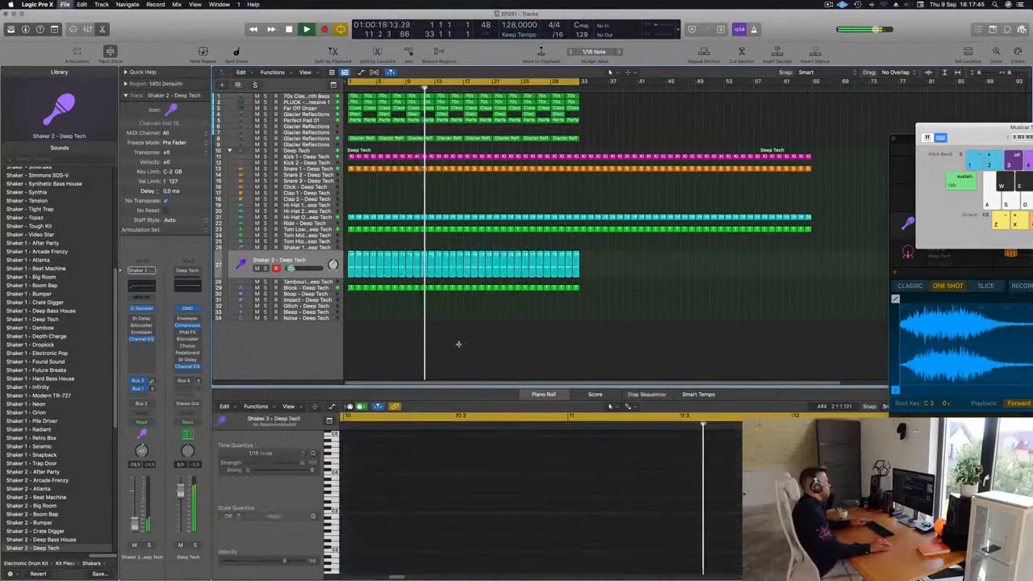
Delete all kick, snare, hi-hat and low tom regions past bar 33 so the drums end with the cycle range
{"action": "key", "text": "super+Left"}
{"action": "key", "text": "super+Right"}
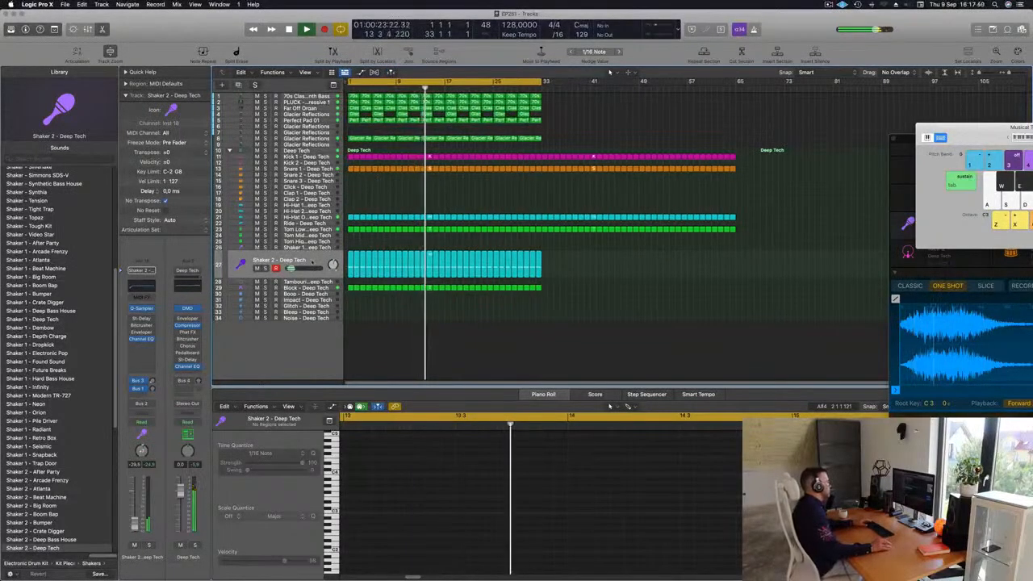
{"action": "key", "text": "super+a"}
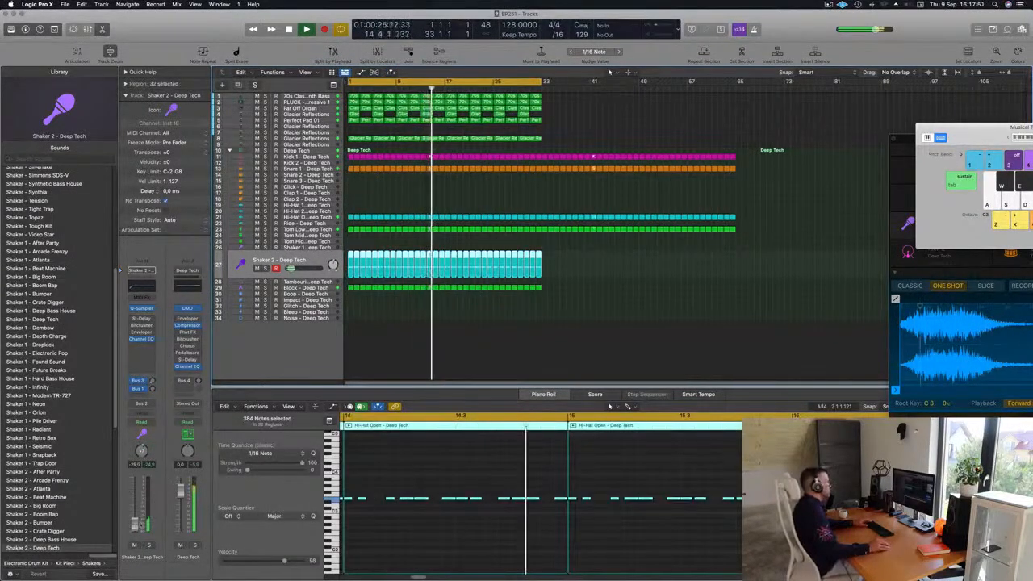
{"action": "left_click", "coordinate": [535, 352]}
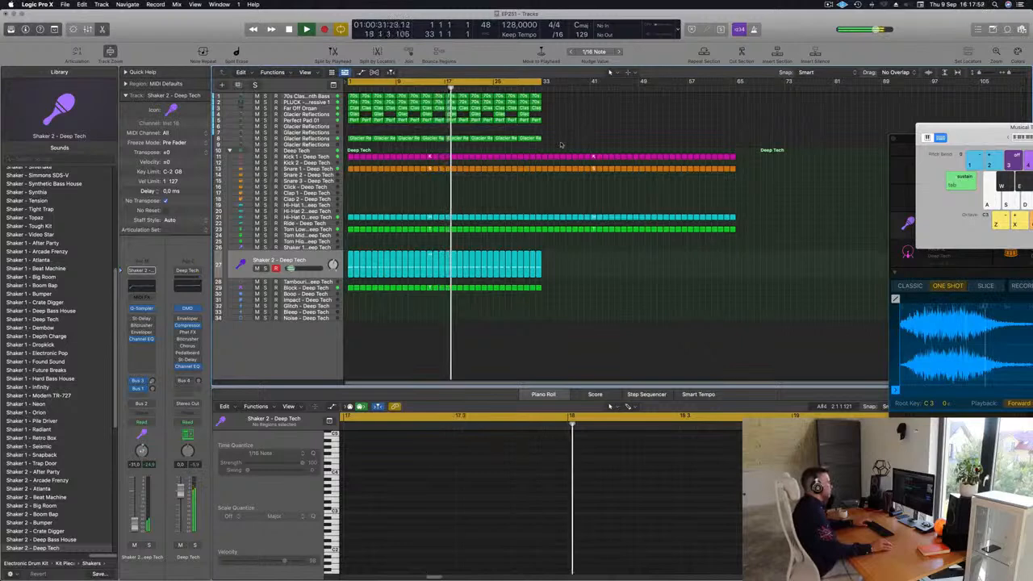
{"action": "left_click_drag", "start_coordinate": [542, 149], "coordinate": [756, 281]}
{"action": "key", "text": "Delete"}
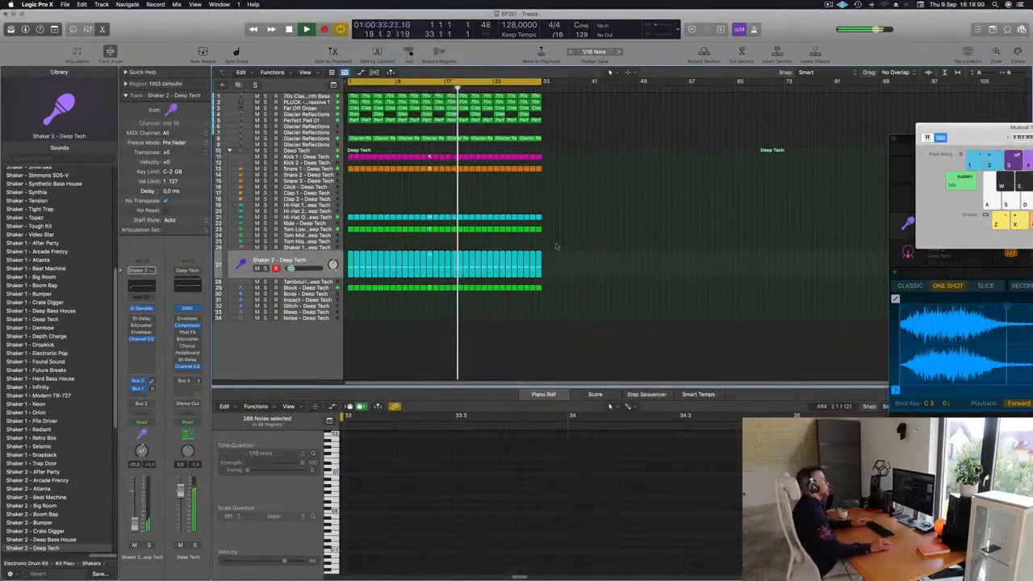
{"action": "key", "text": "super+Right"}
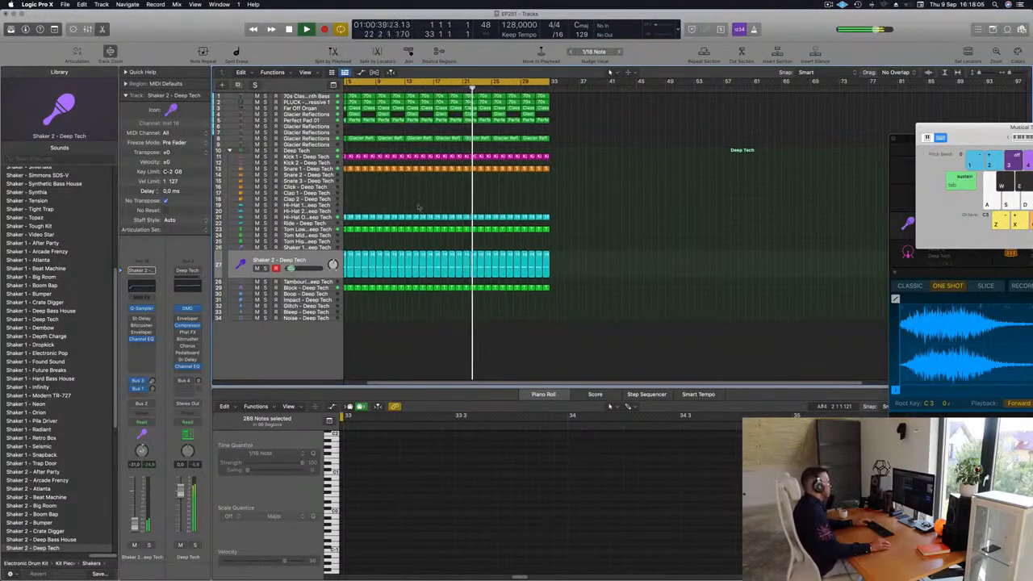
Copy the first Tom Low region to bar 1 of the Tom High track and bring up its note for editing
{"action": "scroll", "coordinate": [362, 239], "scroll_direction": "left", "scroll_amount": 4}
{"action": "left_click_drag", "start_coordinate": [350, 229], "coordinate": [352, 247]}
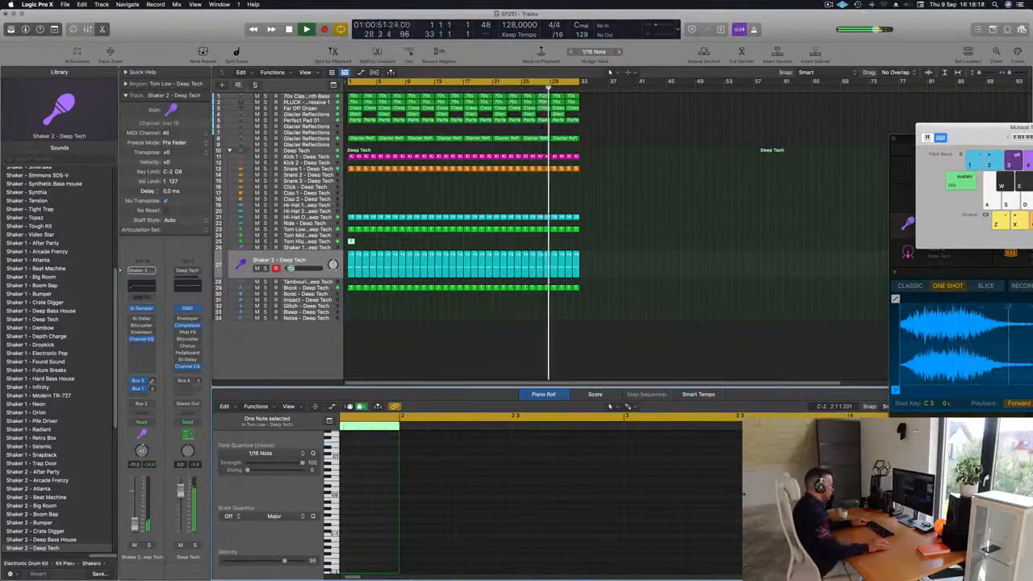
{"action": "mouse_move", "coordinate": [418, 562]}
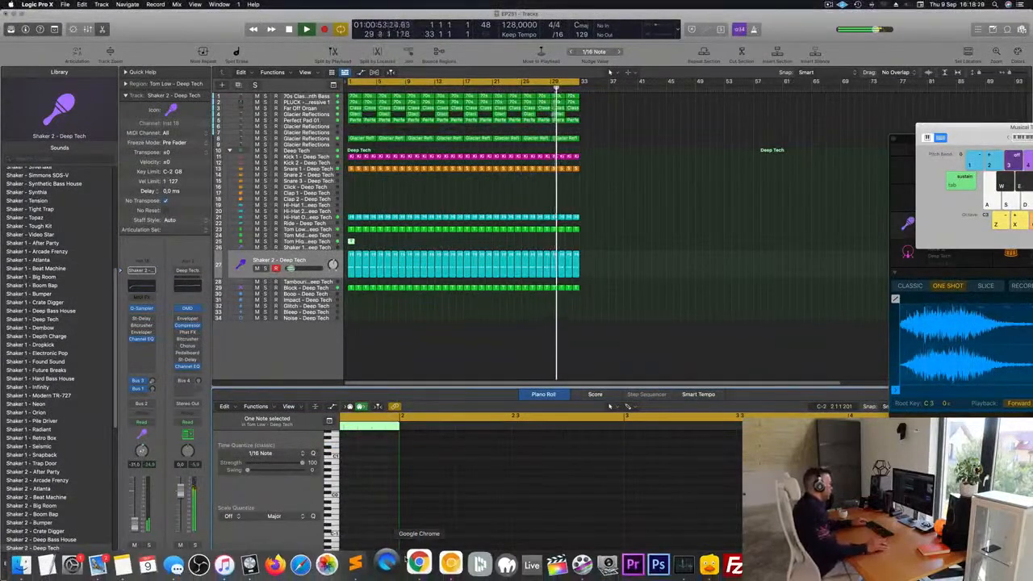
{"action": "left_click", "coordinate": [377, 481]}
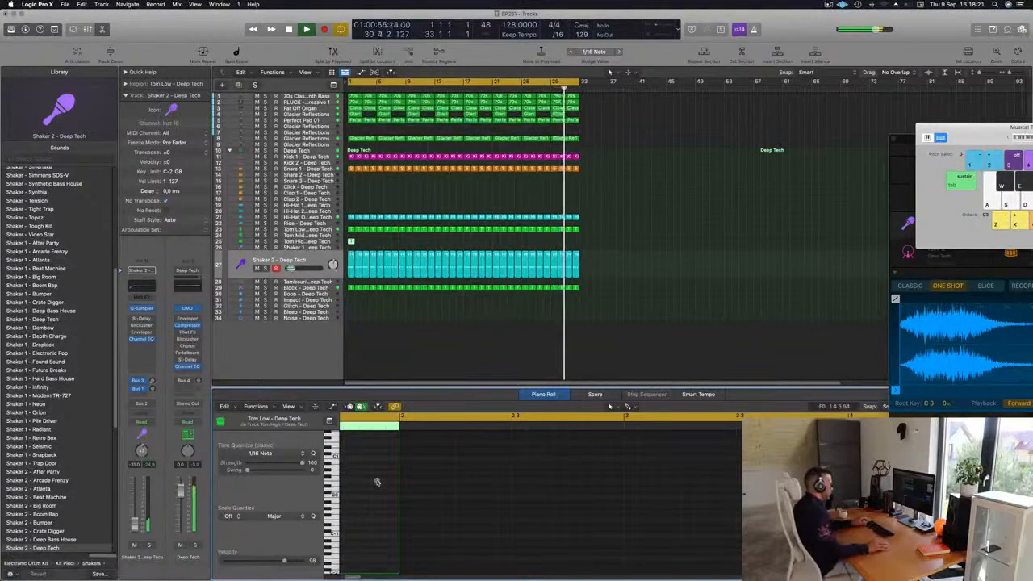
{"action": "left_click", "coordinate": [369, 473]}
{"action": "left_click", "coordinate": [374, 475]}
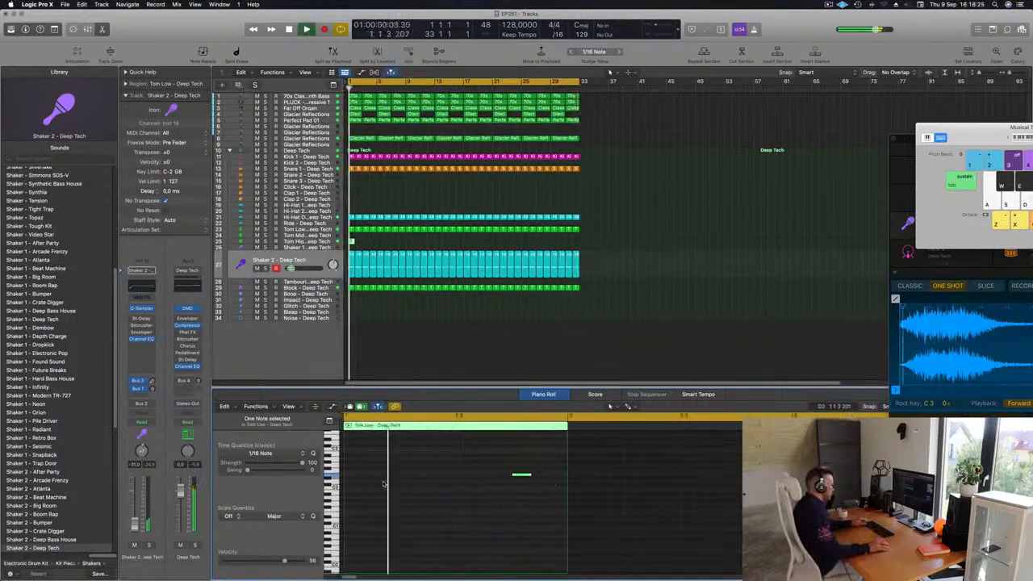
Move the Tom High note to a lower pitch near the bar's start and copy it to just before beat 3
{"action": "left_click_drag", "start_coordinate": [521, 475], "coordinate": [375, 557]}
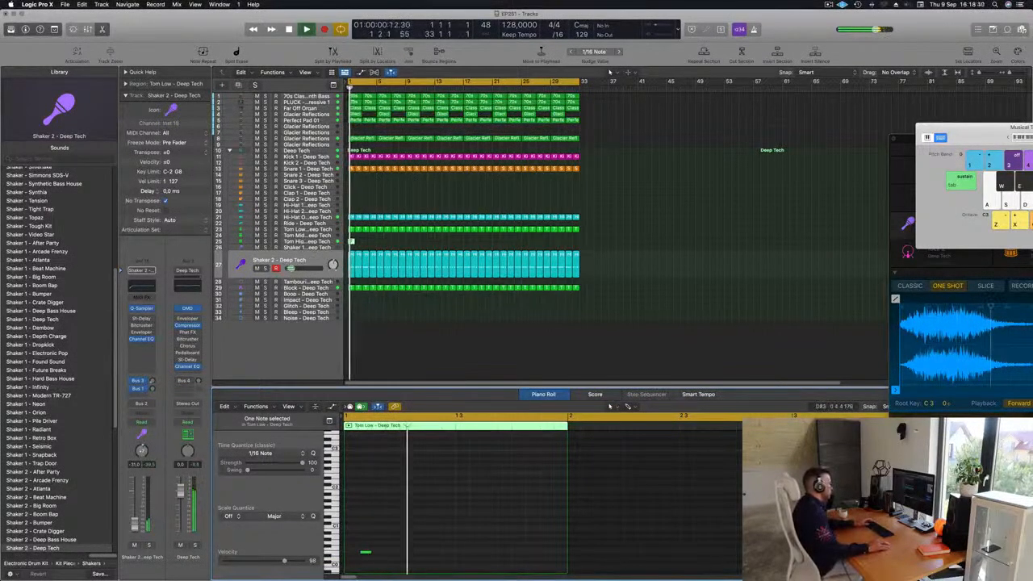
{"action": "key", "text": "Up"}
{"action": "key", "text": "Up"}
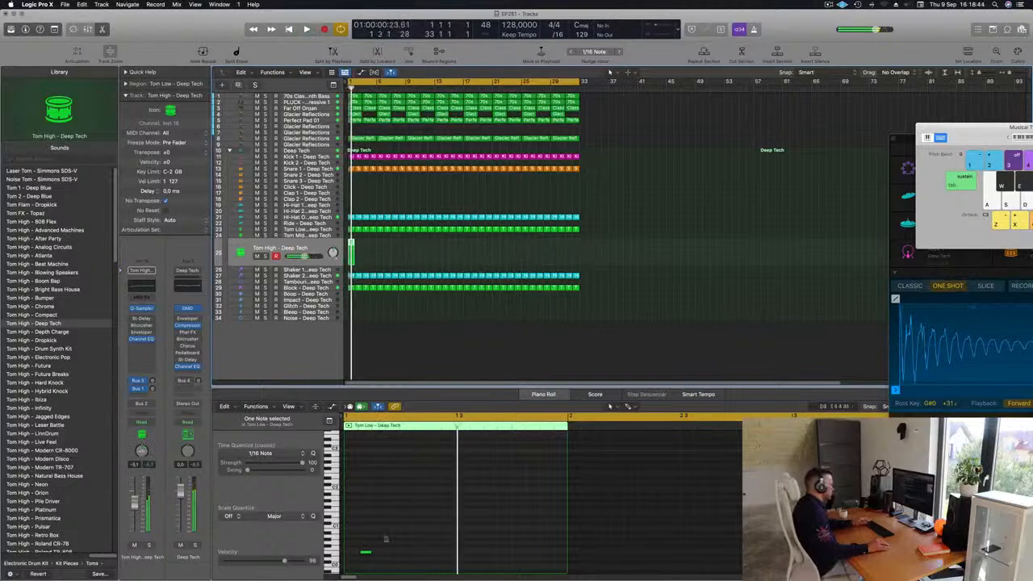
{"action": "scroll", "coordinate": [384, 535], "scroll_direction": "down", "scroll_amount": 1}
{"action": "left_click", "coordinate": [365, 553]}
{"action": "key", "text": "Return"}
{"action": "left_click_drag", "start_coordinate": [364, 554], "coordinate": [440, 554]}
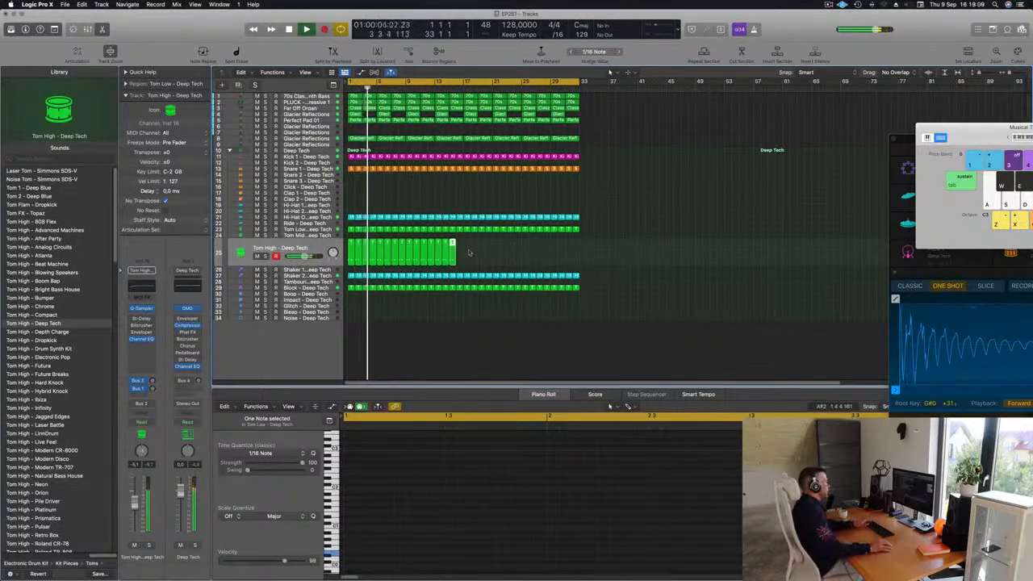
Repeat the two-note Tom High region along its track up to bar 33 and replay the loop from the start
{"action": "key", "text": "space"}
{"action": "left_click_drag", "start_coordinate": [360, 249], "coordinate": [461, 250]}
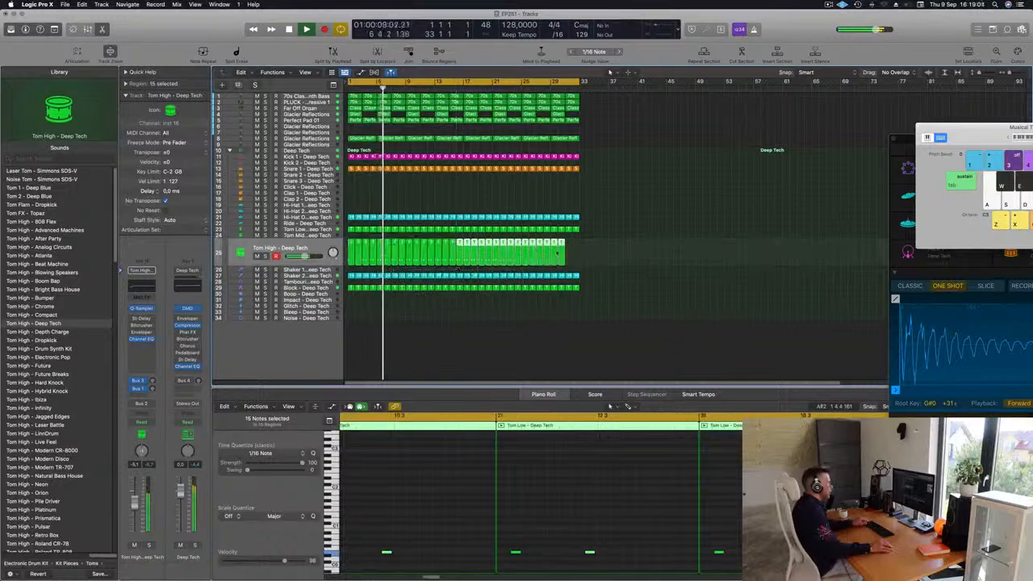
{"action": "left_click_drag", "start_coordinate": [559, 243], "coordinate": [569, 252]}
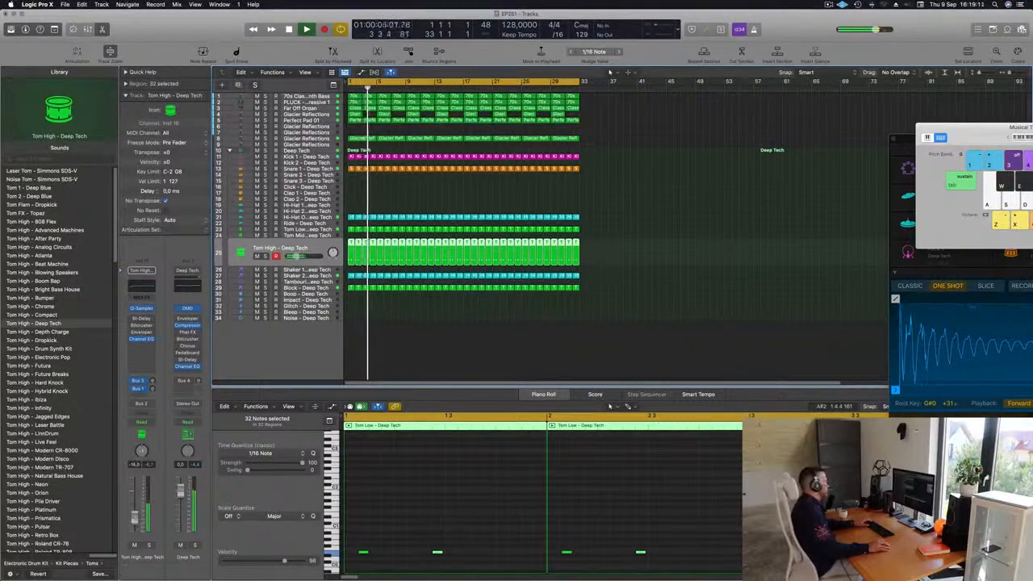
{"action": "key", "text": "Return"}
{"action": "key", "text": "Return"}
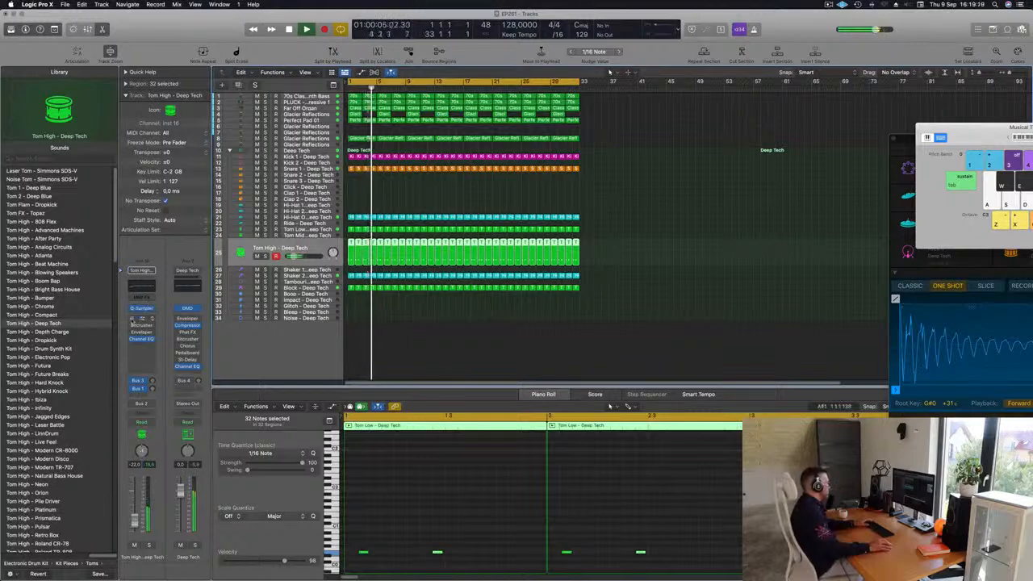
Enable the Stereo Delay on Tom High with the Dual 1/8 Note preset and rebalance the track's volume
{"action": "left_click", "coordinate": [141, 319]}
{"action": "left_click", "coordinate": [353, 137]}
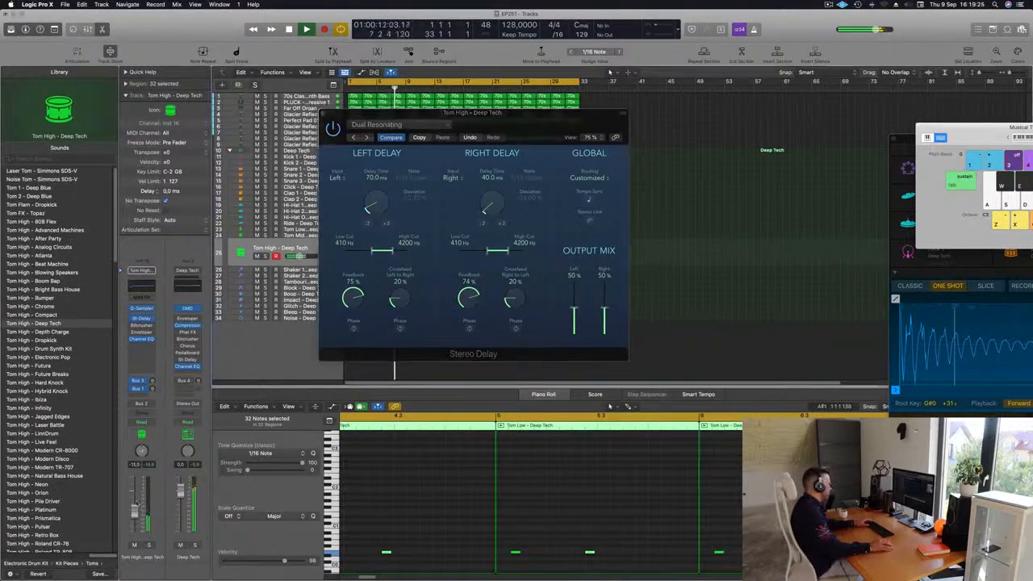
{"action": "left_click", "coordinate": [353, 138]}
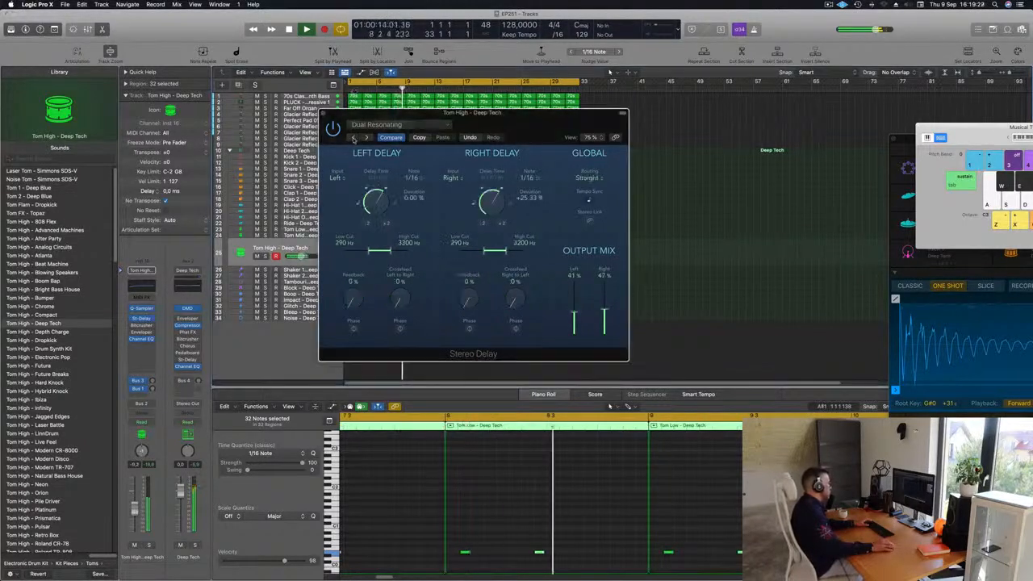
{"action": "left_click", "coordinate": [353, 138]}
{"action": "left_click", "coordinate": [354, 138]}
{"action": "left_click", "coordinate": [353, 138]}
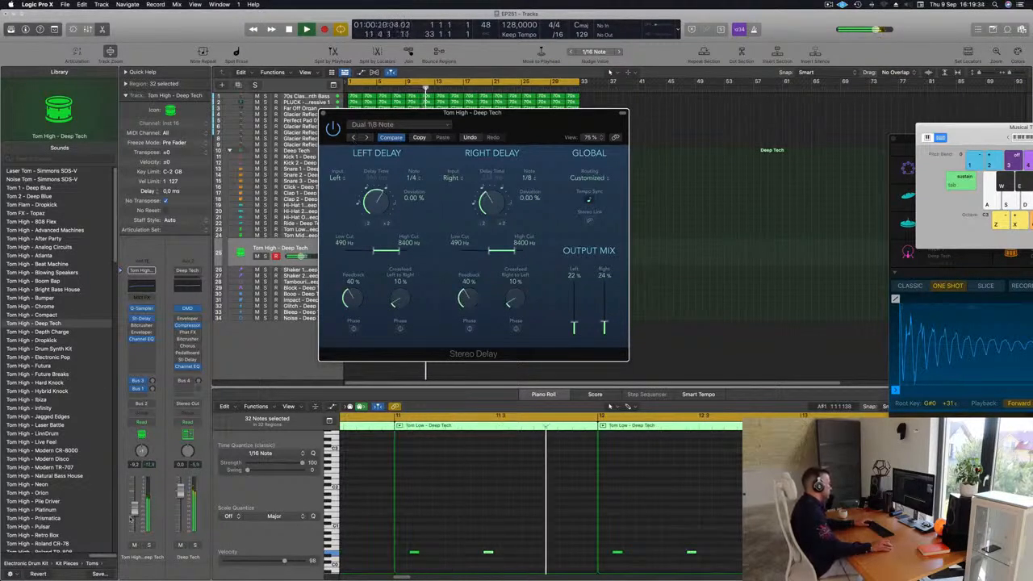
{"action": "left_click_drag", "start_coordinate": [134, 512], "coordinate": [135, 509]}
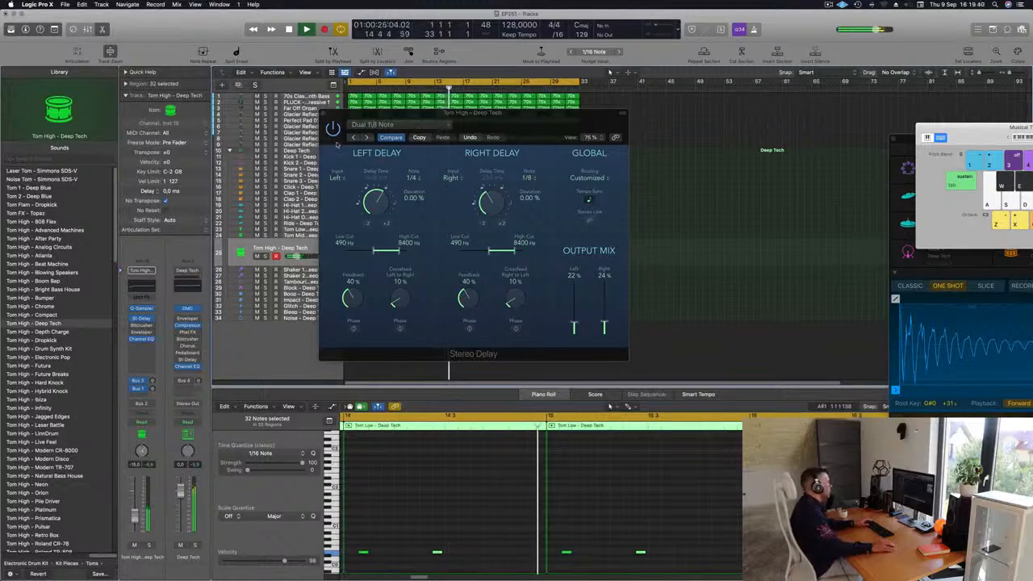
{"action": "left_click", "coordinate": [328, 115]}
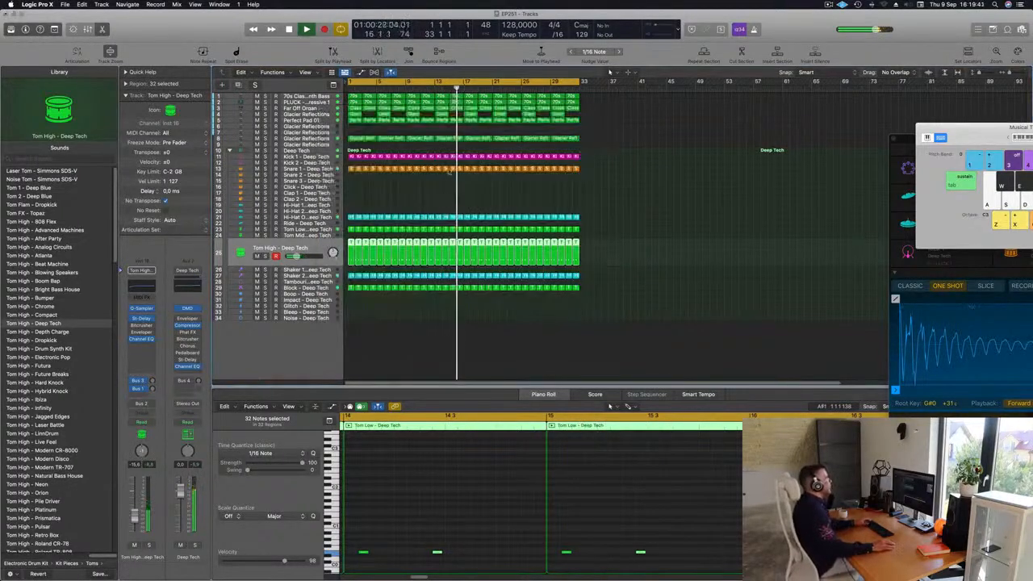
Lower the cutoff of the Perfect Pad 01 Alchemy sound while soloed, then hear it within the full mix
{"action": "left_click", "coordinate": [309, 120]}
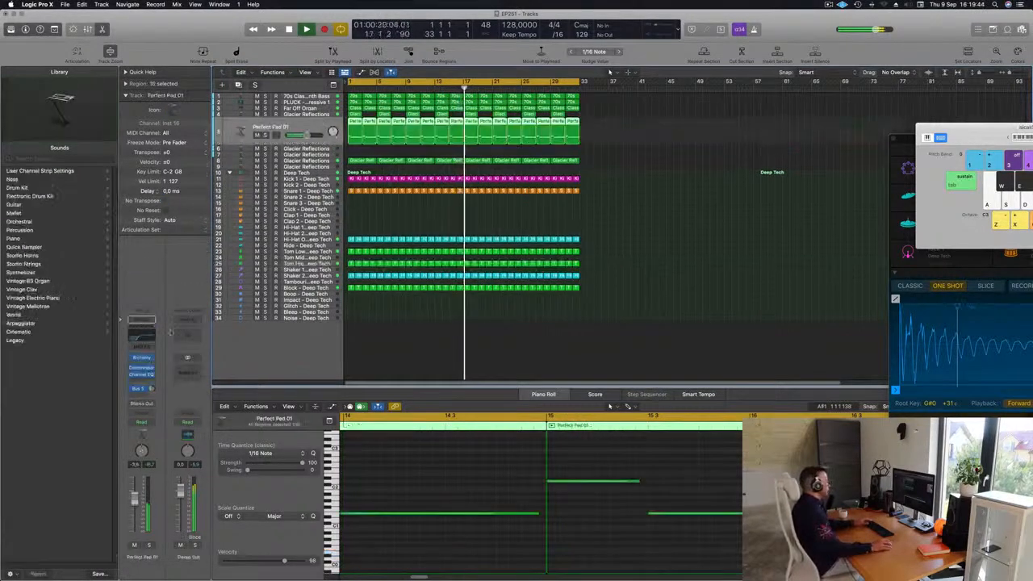
{"action": "left_click", "coordinate": [141, 357]}
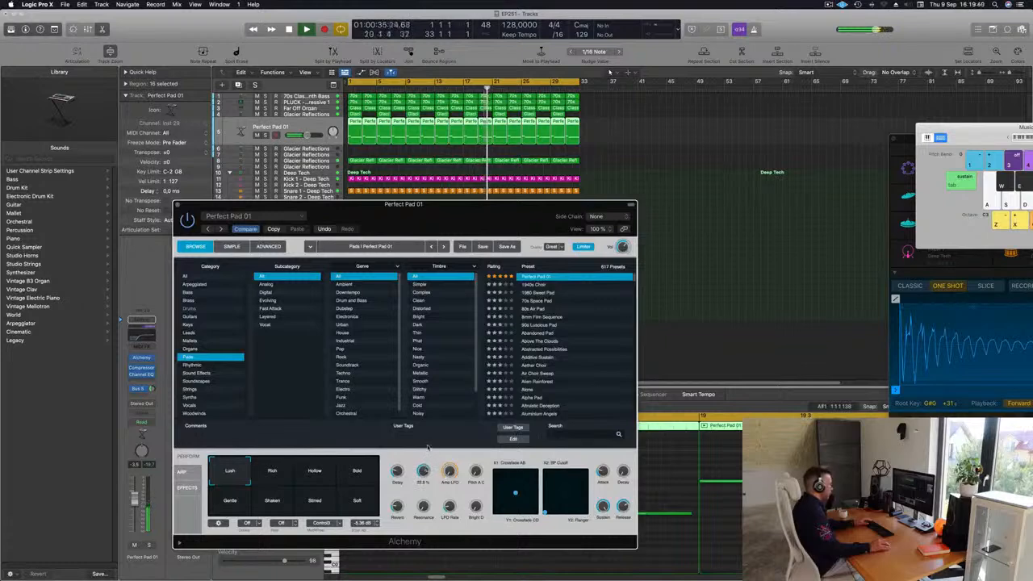
{"action": "key", "text": "space"}
{"action": "left_click", "coordinate": [148, 545]}
{"action": "left_click_drag", "start_coordinate": [423, 470], "coordinate": [423, 492]}
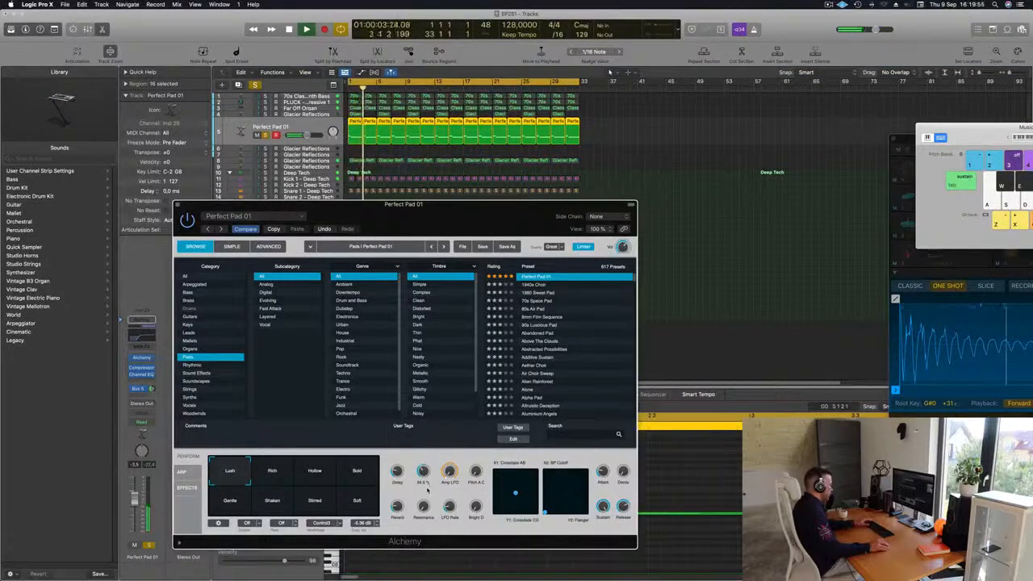
{"action": "left_click", "coordinate": [148, 545]}
{"action": "key", "text": "space"}
{"action": "key", "text": "space"}
{"action": "left_click_drag", "start_coordinate": [363, 219], "coordinate": [342, 271]}
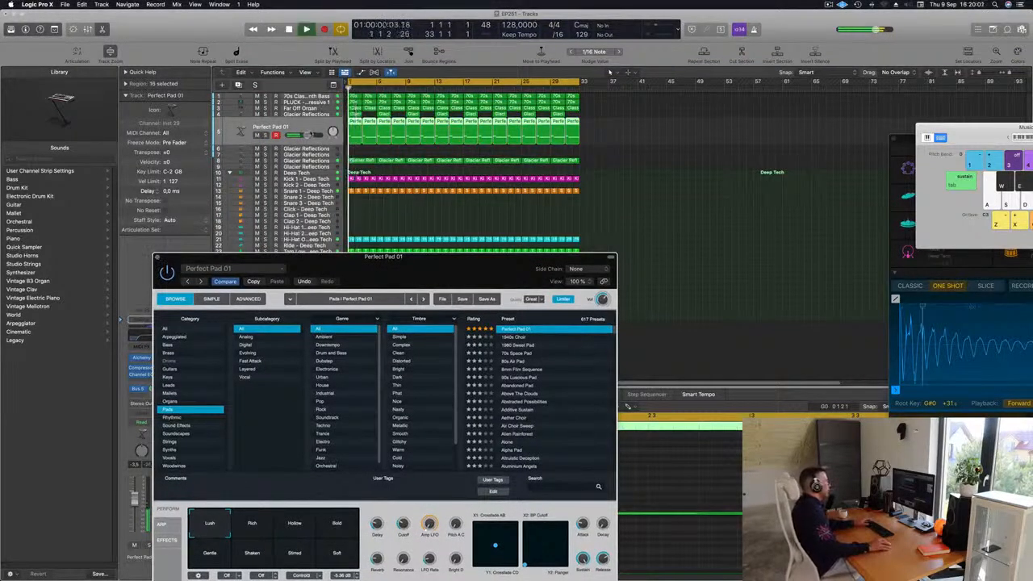
Create a new track with the same settings as Perfect Pad 01 and place the Musical Typing keyboard in view
{"action": "left_click", "coordinate": [311, 129]}
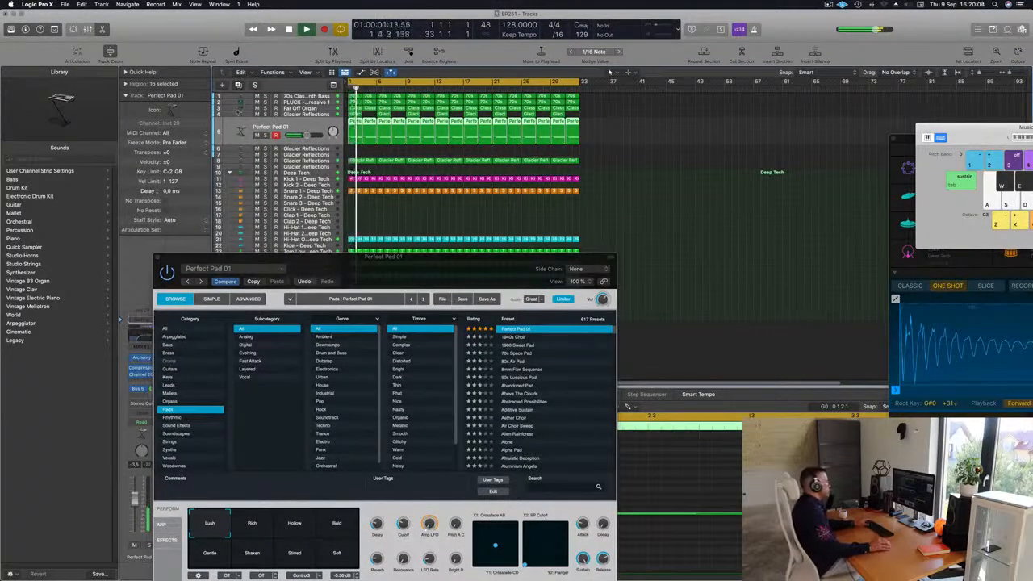
{"action": "left_click", "coordinate": [238, 84]}
{"action": "left_click_drag", "start_coordinate": [355, 264], "coordinate": [532, 202]}
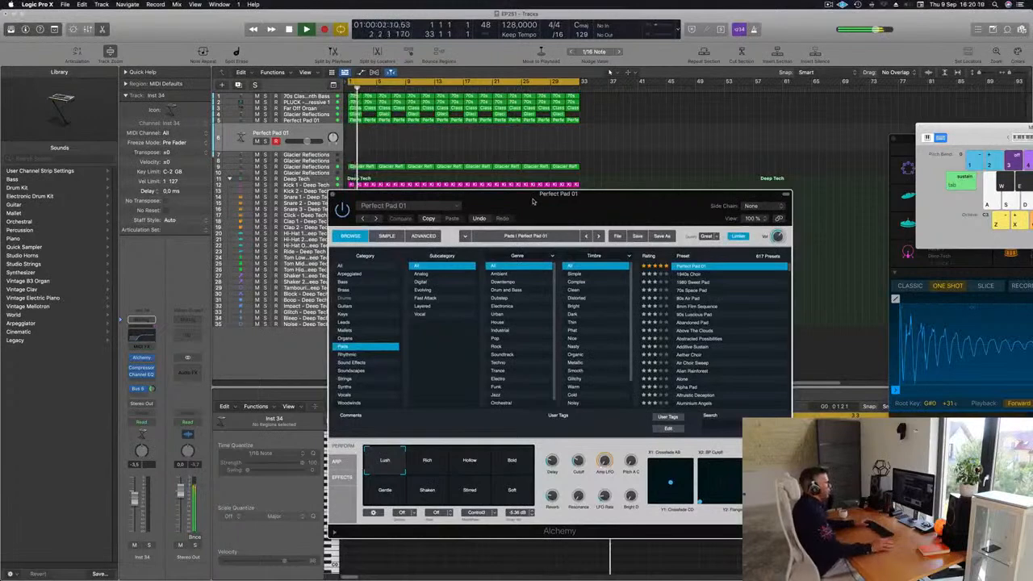
{"action": "left_click_drag", "start_coordinate": [532, 202], "coordinate": [519, 186]}
{"action": "key", "text": "super+k"}
{"action": "key", "text": "super+k"}
{"action": "left_click_drag", "start_coordinate": [794, 125], "coordinate": [635, 121]}
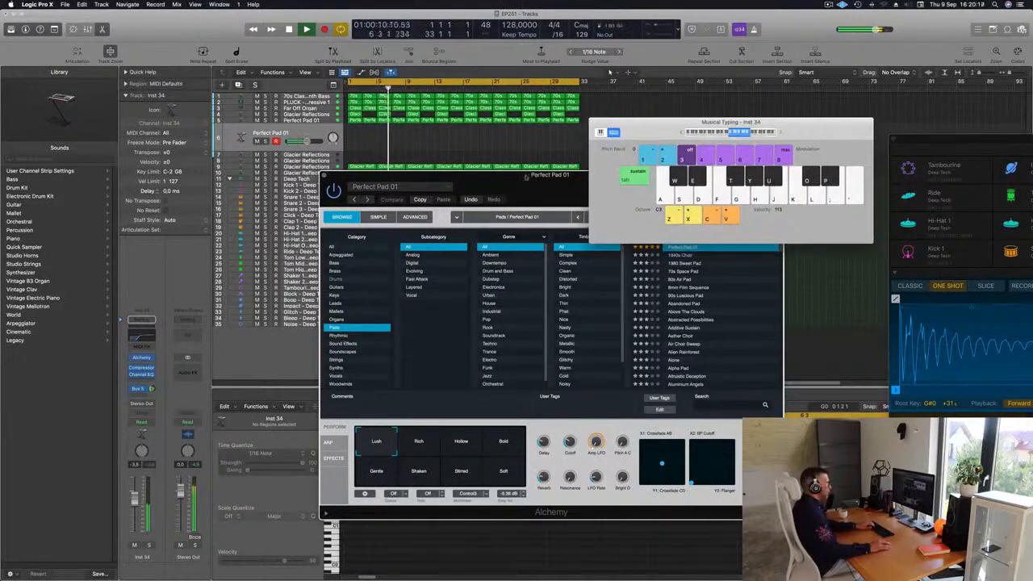
Raise the cutoff of the duplicated pad, switch its Alchemy performance snapshot to Bold, and audition the sound with test notes
{"action": "left_click_drag", "start_coordinate": [496, 183], "coordinate": [369, 216]}
{"action": "key", "text": "g"}
{"action": "left_click_drag", "start_coordinate": [442, 474], "coordinate": [444, 458]}
{"action": "key", "text": "g"}
{"action": "left_click", "coordinate": [372, 477]}
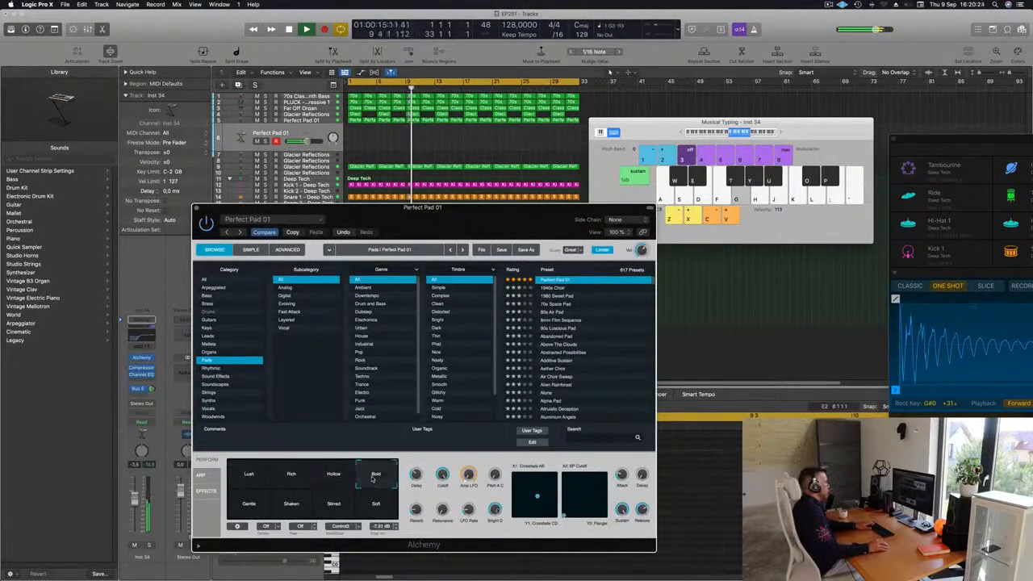
{"action": "key", "text": "h"}
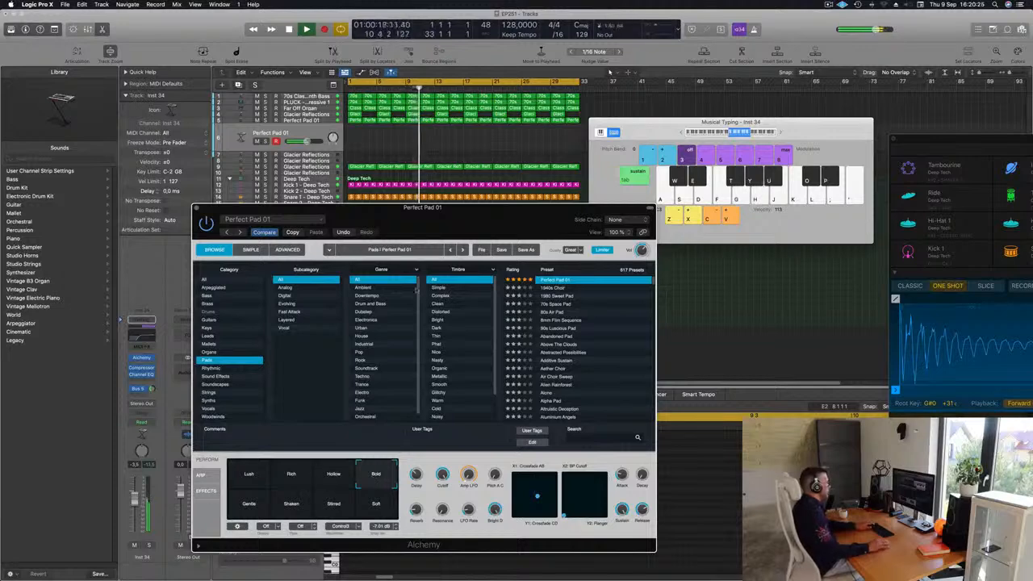
{"action": "key", "text": "h"}
{"action": "key", "text": "Return"}
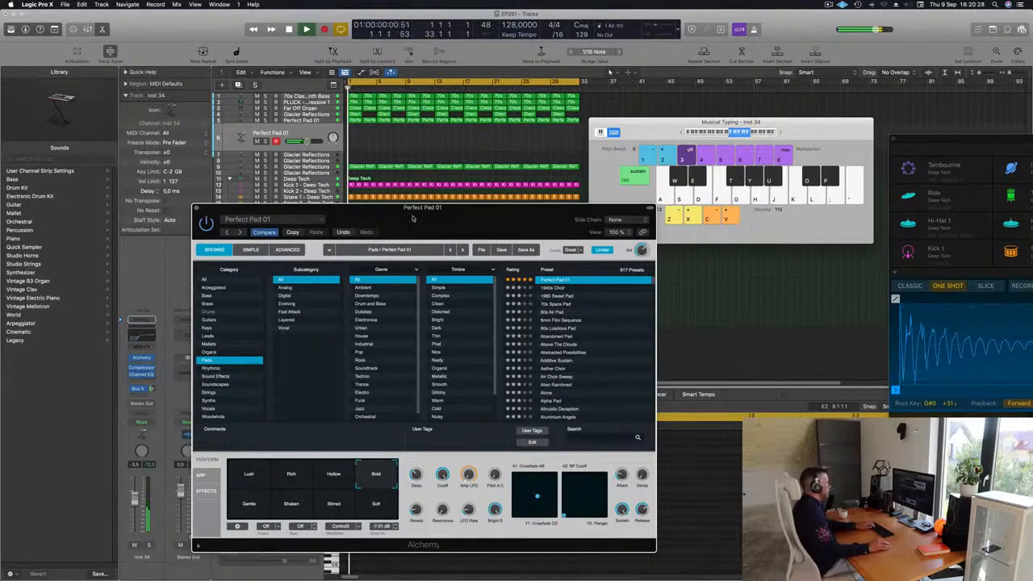
Try out high melody notes on the duplicated pad with Musical Typing over the playing loop
{"action": "left_click_drag", "start_coordinate": [412, 218], "coordinate": [443, 240]}
{"action": "key", "text": "k"}
{"action": "key", "text": "l"}
{"action": "key", "text": "semicolon"}
{"action": "key", "text": "semicolon"}
{"action": "key", "text": "semicolon"}
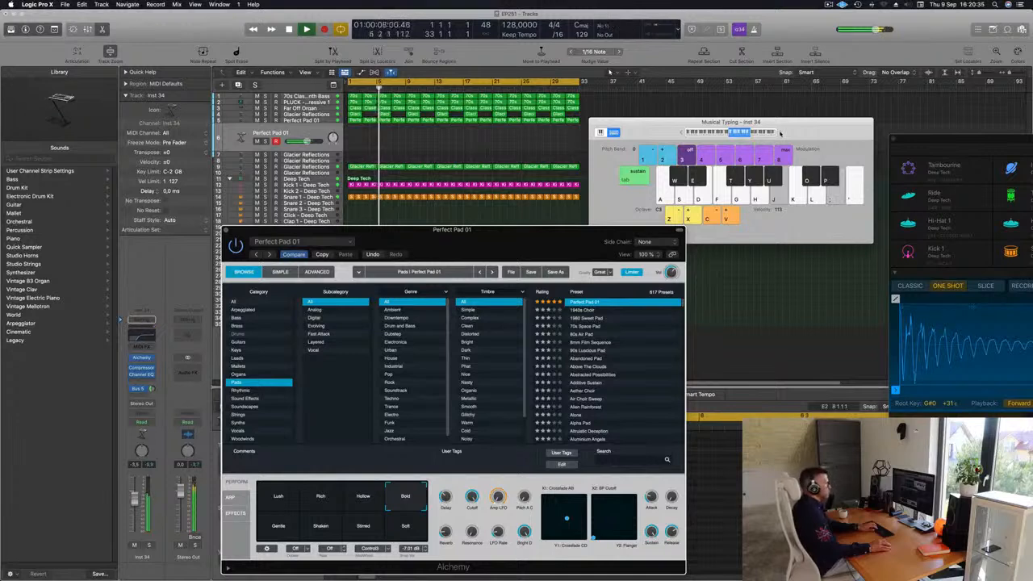
{"action": "key", "text": "semicolon"}
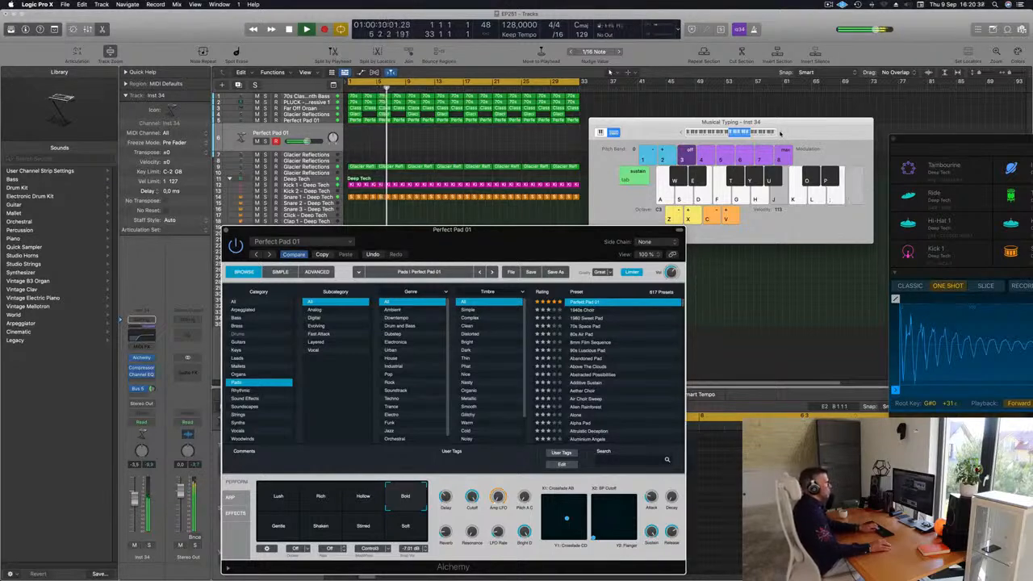
Raise the Musical Typing keyboard to octave C4 and try out melody notes on the duplicated pad over the loop
{"action": "key", "text": "semicolon"}
{"action": "key", "text": "apostrophe"}
{"action": "key", "text": "semicolon"}
{"action": "left_click", "coordinate": [781, 133]}
{"action": "key", "text": "semicolon"}
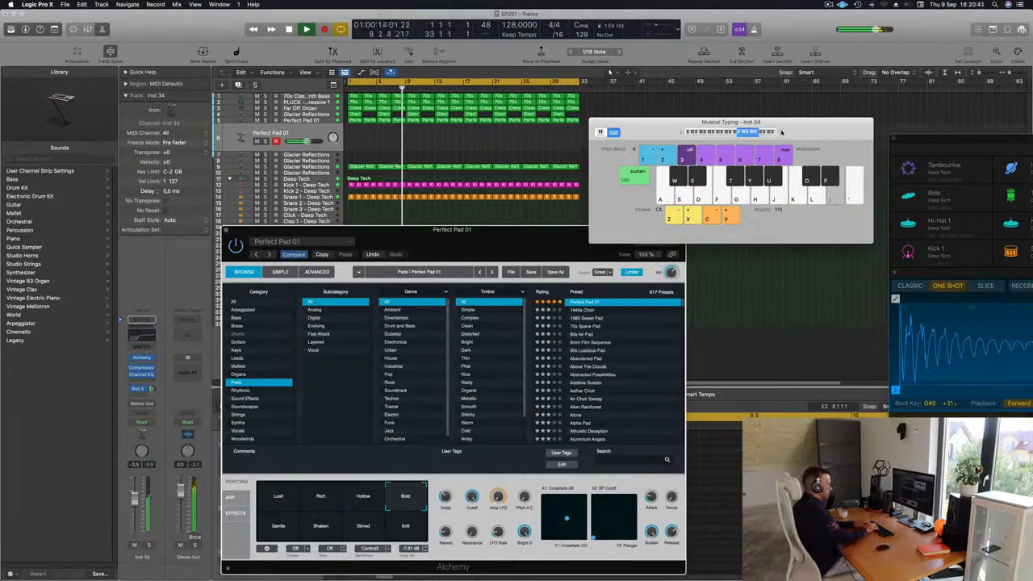
{"action": "key", "text": "d"}
{"action": "key", "text": "k"}
{"action": "key", "text": "l"}
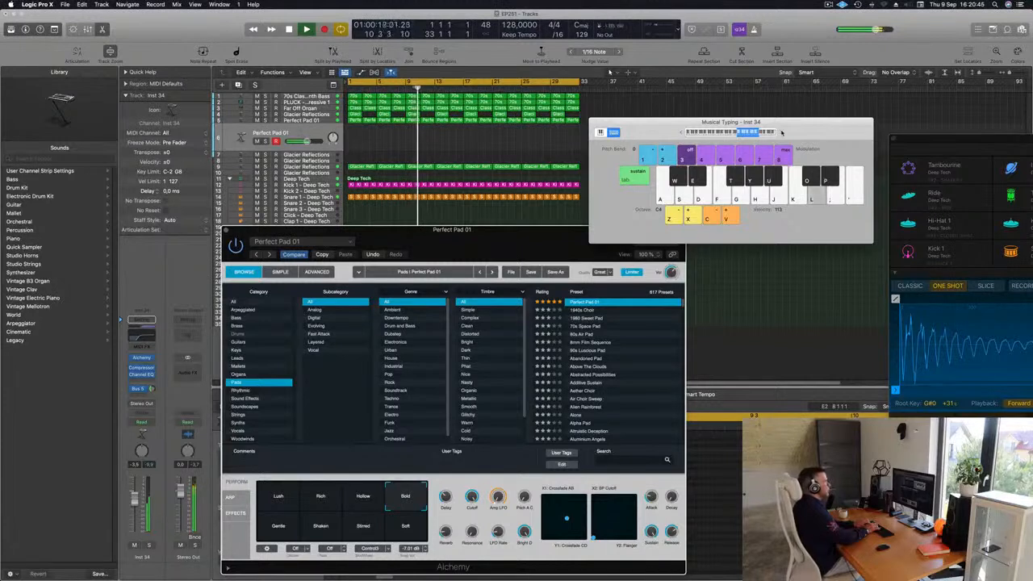
{"action": "key", "text": "semicolon"}
{"action": "key", "text": "d"}
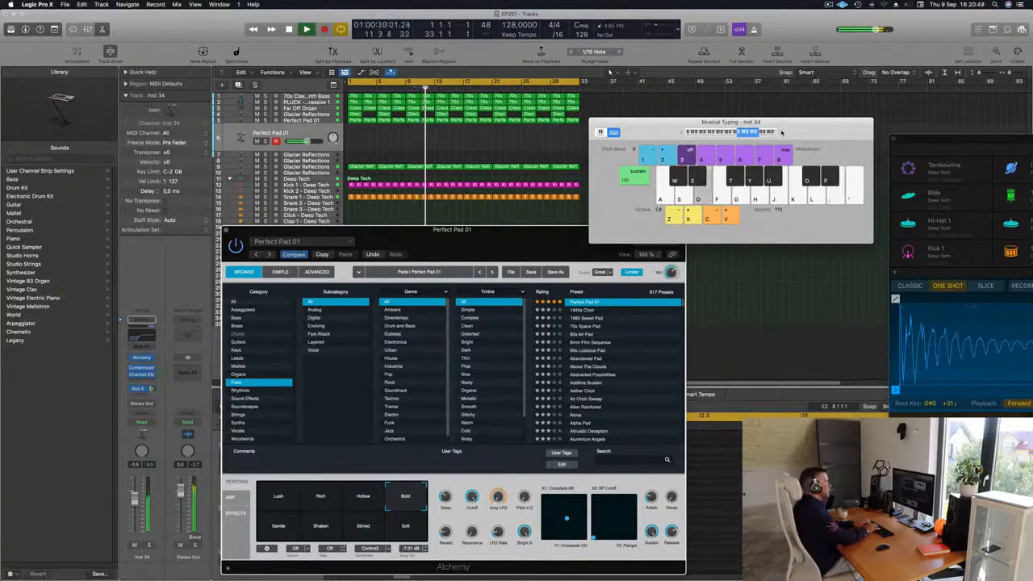
Repeat a single test note on the duplicated pad while raising its volume to -1.5 dB, and solo the track
{"action": "key", "text": "d"}
{"action": "key", "text": "d"}
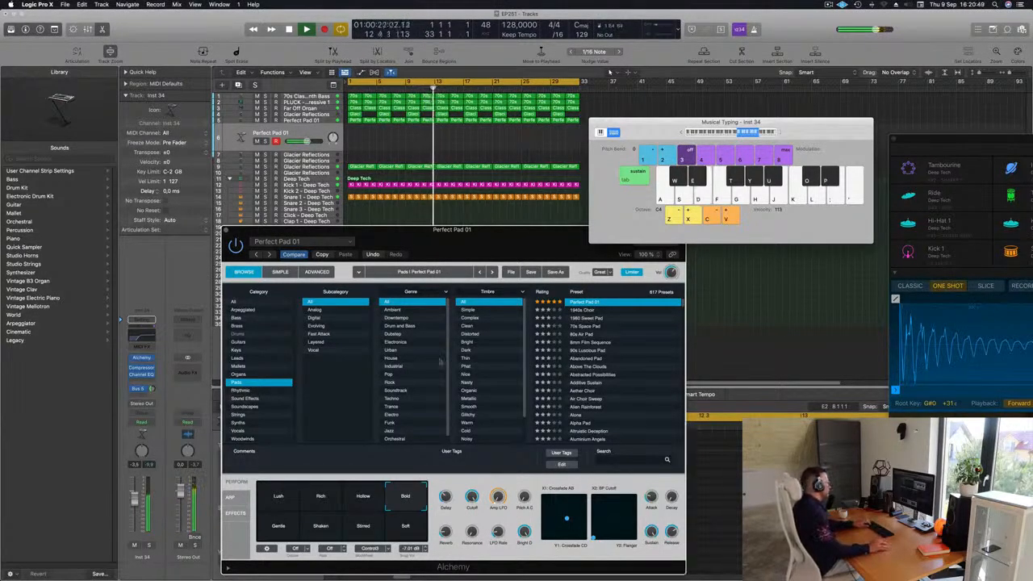
{"action": "key", "text": "d"}
{"action": "key", "text": "d"}
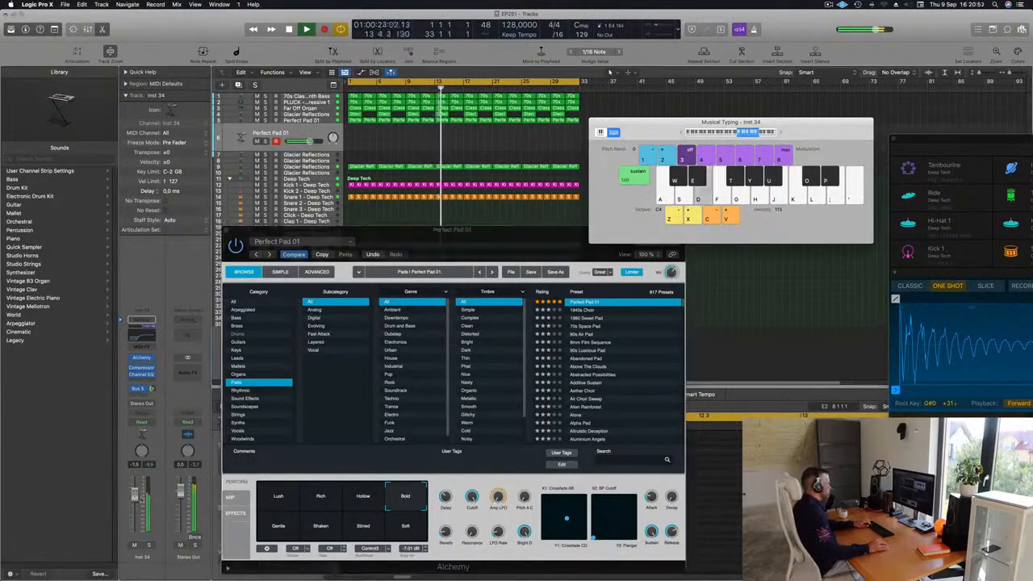
{"action": "key", "text": "d"}
{"action": "left_click_drag", "start_coordinate": [278, 494], "coordinate": [435, 494]}
{"action": "key", "text": "d"}
{"action": "key", "text": "d"}
{"action": "left_click", "coordinate": [149, 546]}
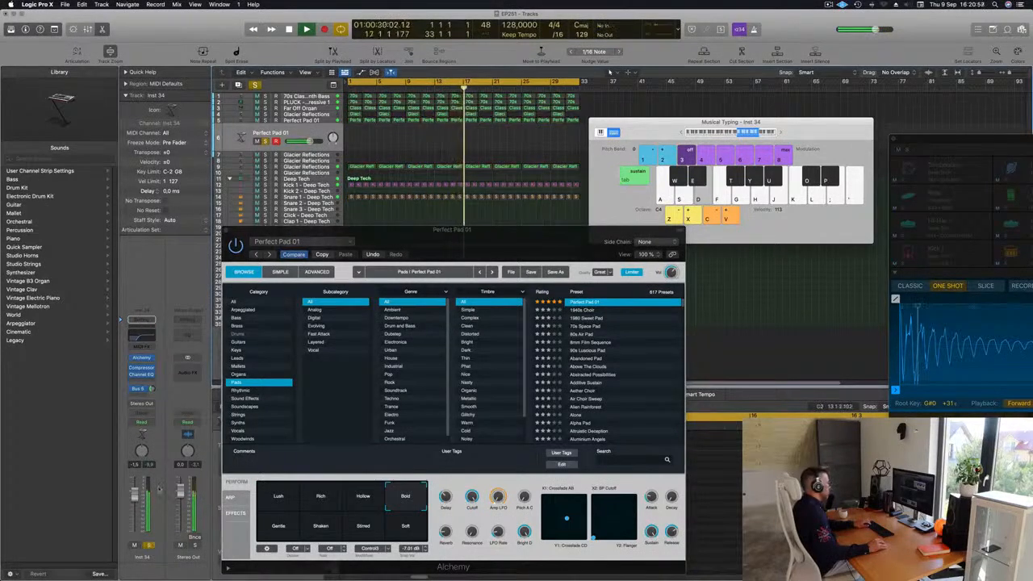
{"action": "key", "text": "d"}
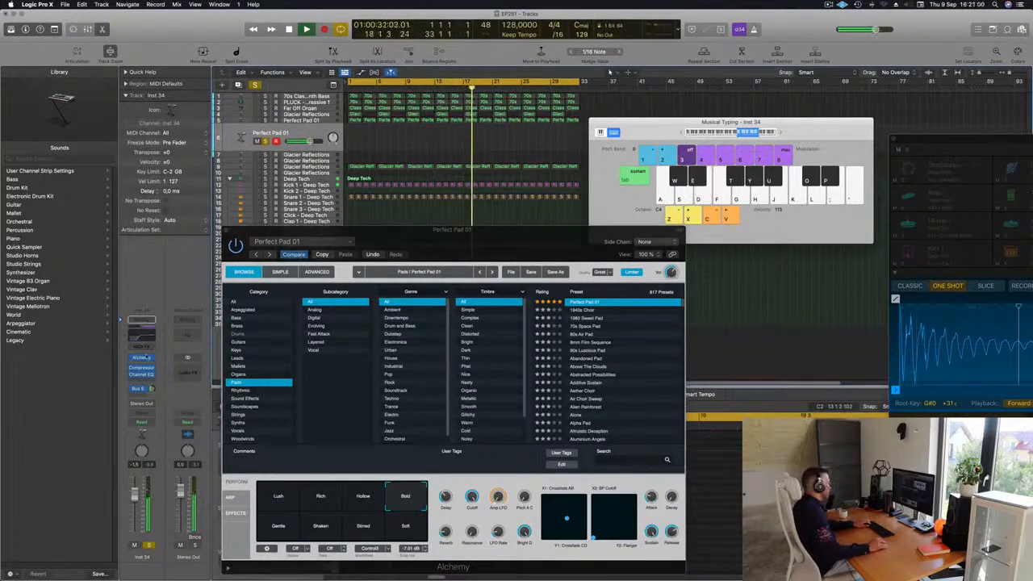
Check the Alchemy instrument on the Inst 34 channel, stop playback, and close both Alchemy windows
{"action": "left_click", "coordinate": [142, 359]}
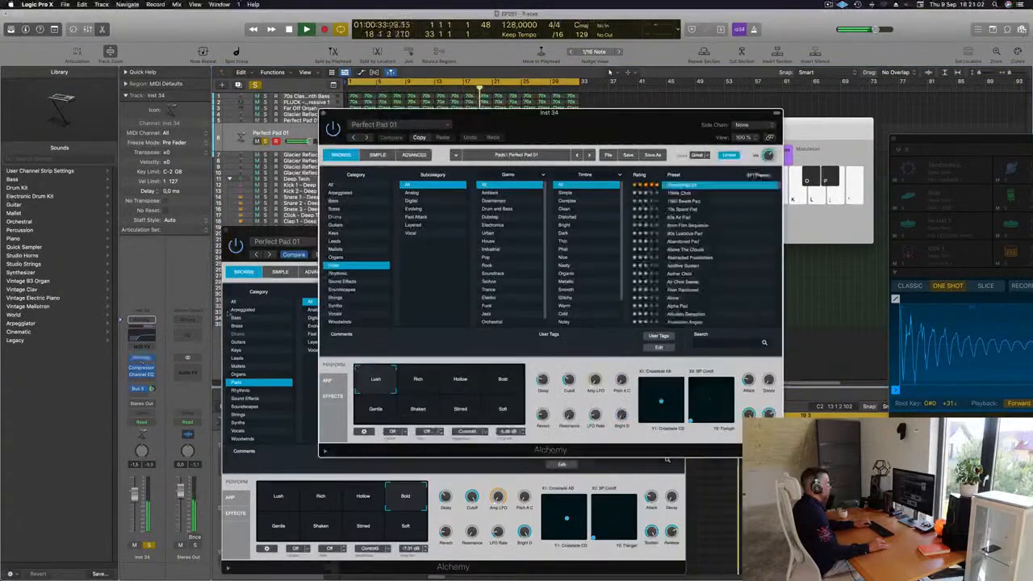
{"action": "left_click_drag", "start_coordinate": [352, 114], "coordinate": [667, 124]}
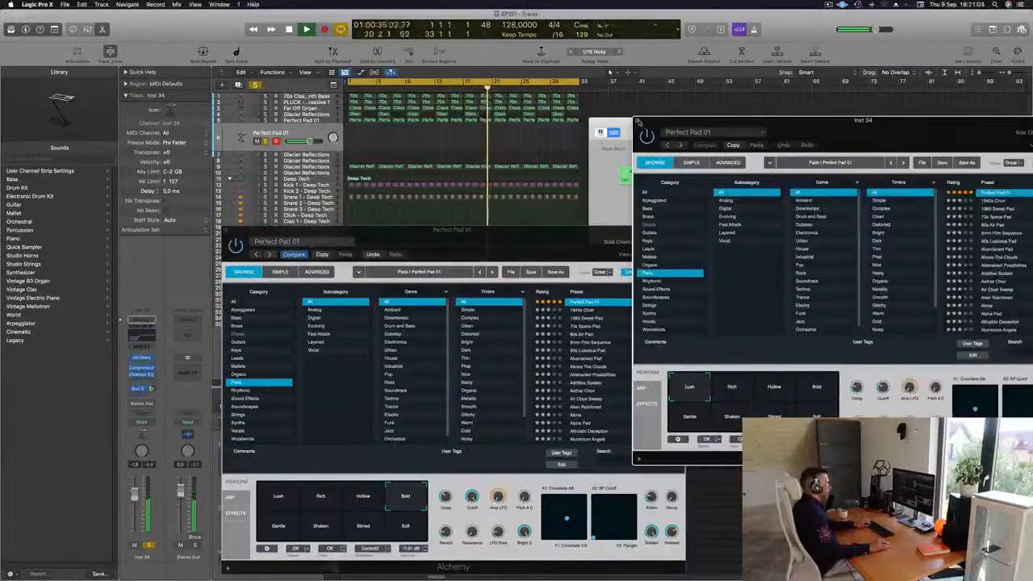
{"action": "left_click", "coordinate": [637, 121]}
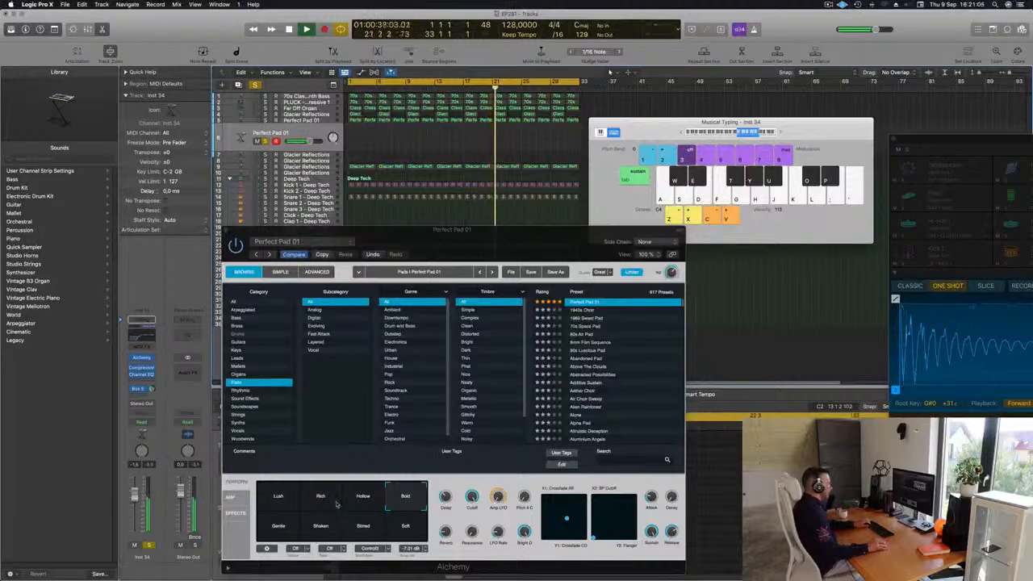
{"action": "left_click_drag", "start_coordinate": [434, 237], "coordinate": [377, 232]}
{"action": "key", "text": "space"}
{"action": "left_click", "coordinate": [172, 232]}
Restart the loop from bar 1 and return from soloed pads to the full mix
{"action": "key", "text": "Return"}
{"action": "key", "text": "space"}
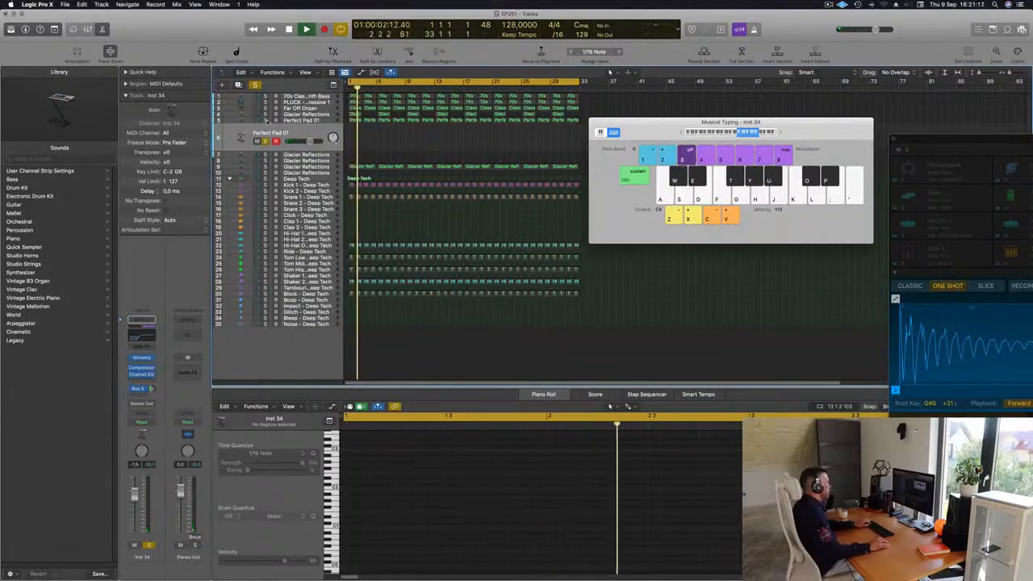
{"action": "left_click", "coordinate": [266, 120]}
{"action": "left_click", "coordinate": [265, 120]}
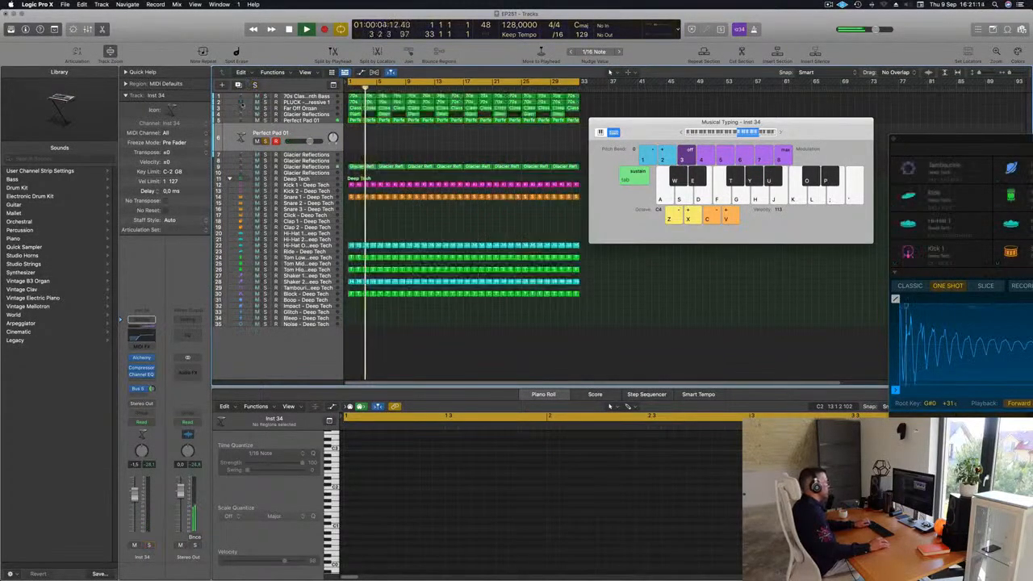
Reopen Alchemy on the duplicated pad's channel, compare its performance snapshots over the loop, and select Bold
{"action": "left_click", "coordinate": [142, 356]}
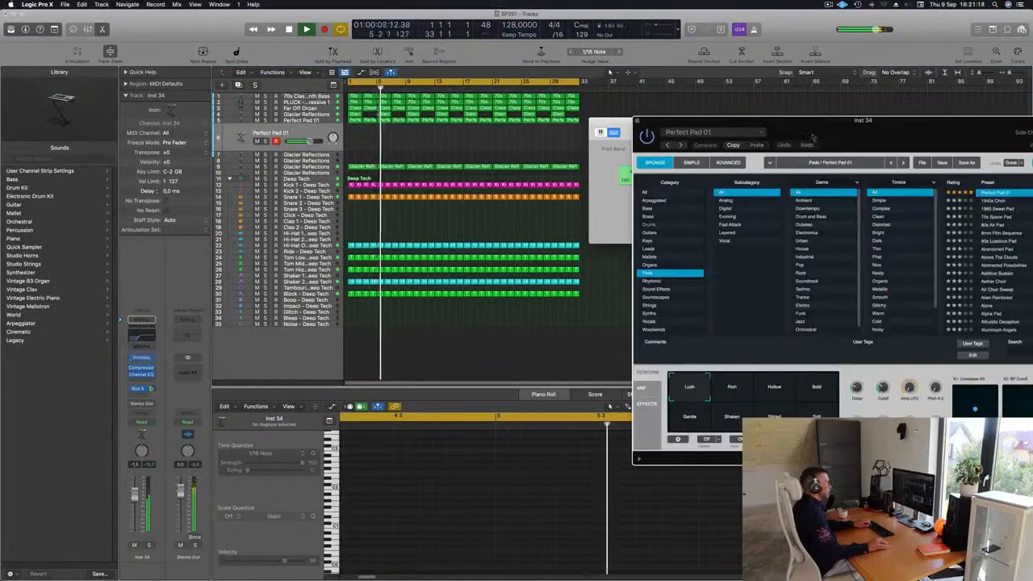
{"action": "left_click_drag", "start_coordinate": [786, 121], "coordinate": [523, 121]}
{"action": "left_click", "coordinate": [546, 390]}
{"action": "left_click", "coordinate": [510, 389]}
{"action": "left_click", "coordinate": [554, 386]}
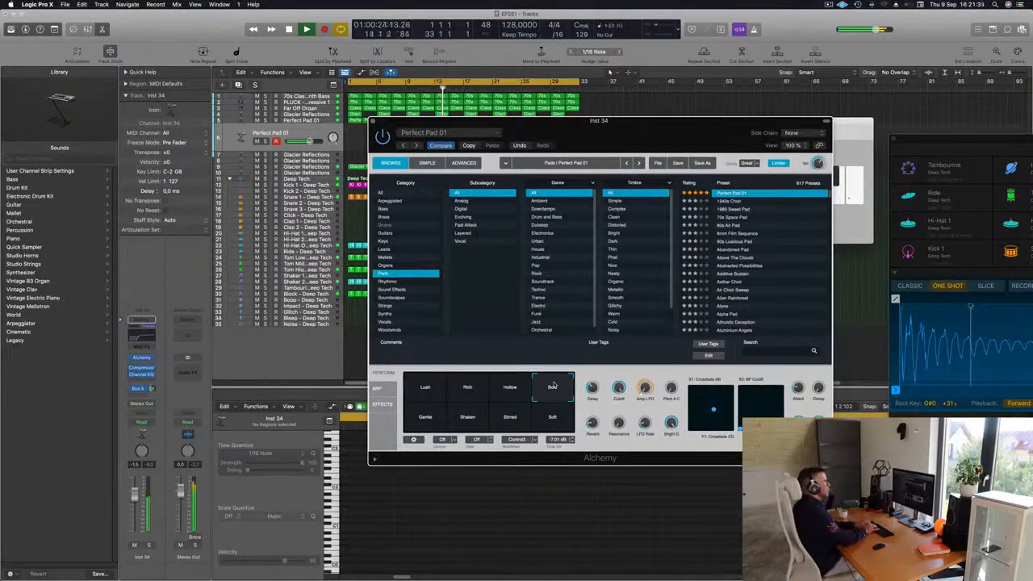
{"action": "left_click", "coordinate": [553, 387]}
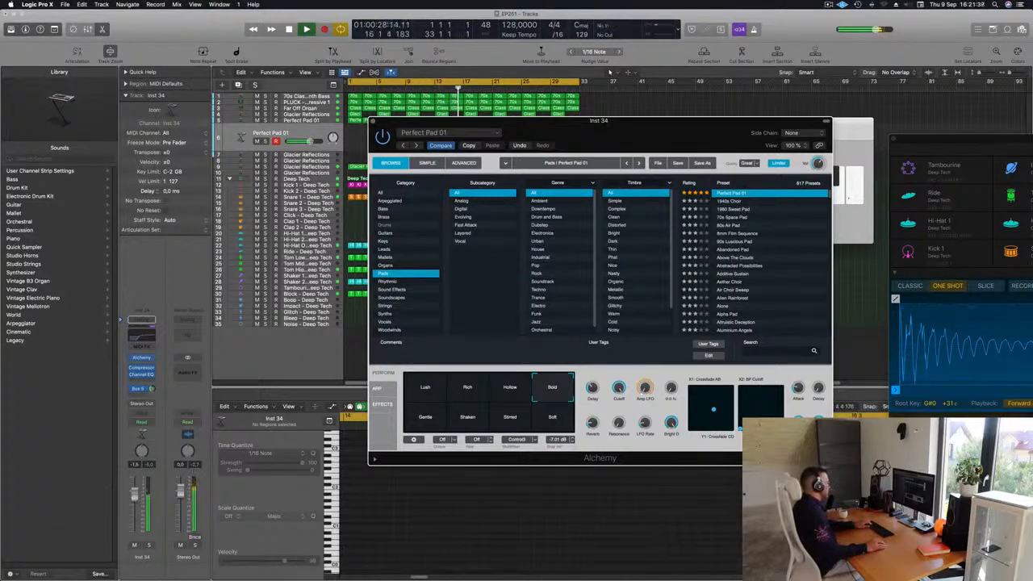
Adjust the Bus 5 send level on the duplicated pad's channel and add a second send to Bus 6
{"action": "left_click_drag", "start_coordinate": [151, 389], "coordinate": [151, 408]}
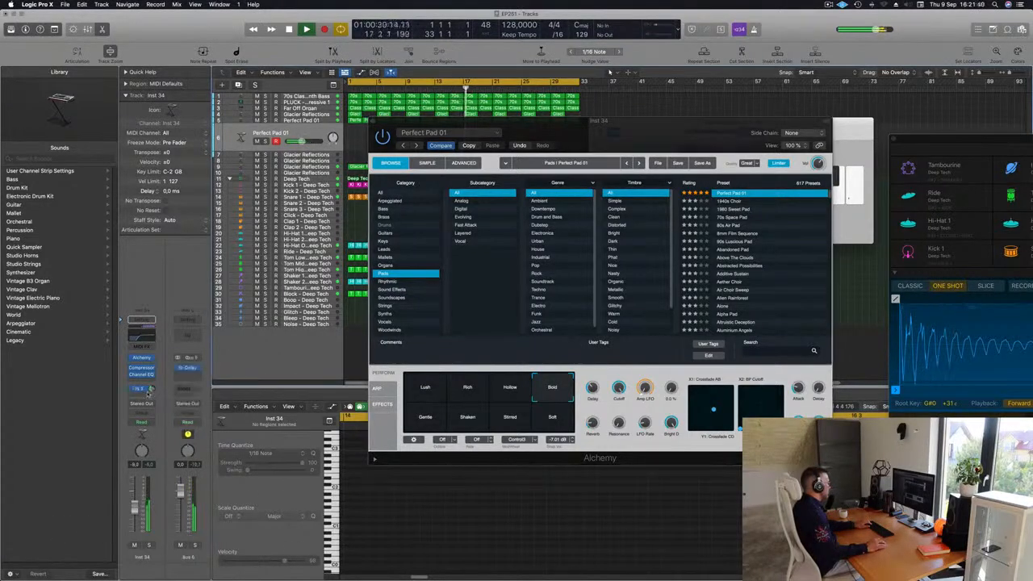
{"action": "left_click", "coordinate": [150, 389]}
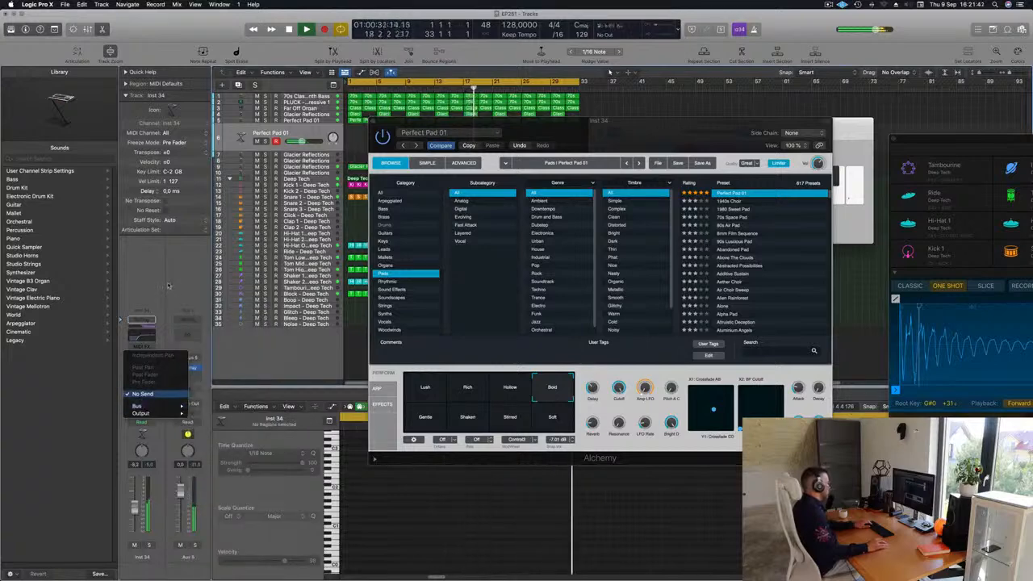
{"action": "left_click", "coordinate": [143, 394]}
{"action": "left_click", "coordinate": [138, 390]}
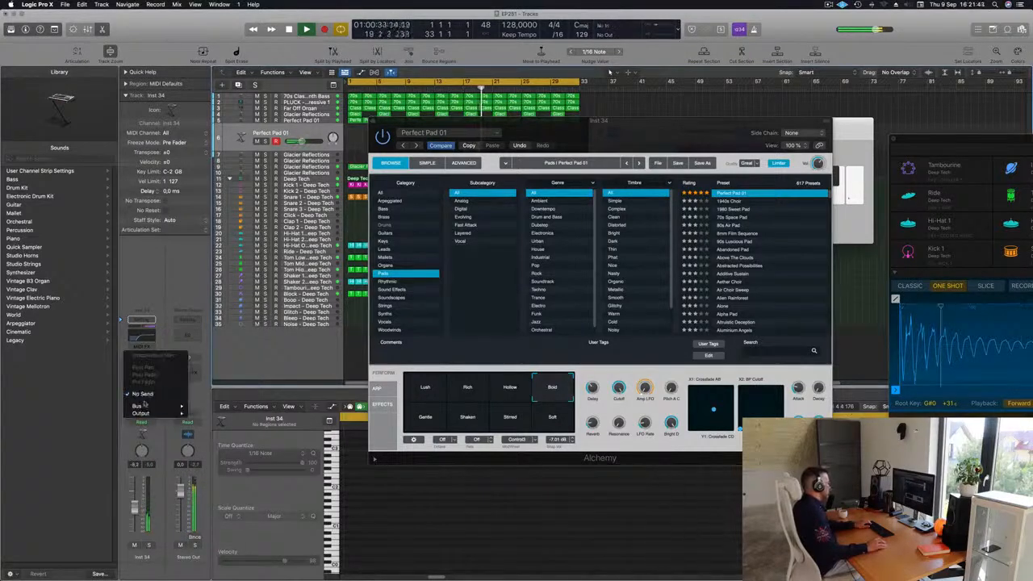
{"action": "mouse_move", "coordinate": [146, 407]}
{"action": "left_click", "coordinate": [214, 329]}
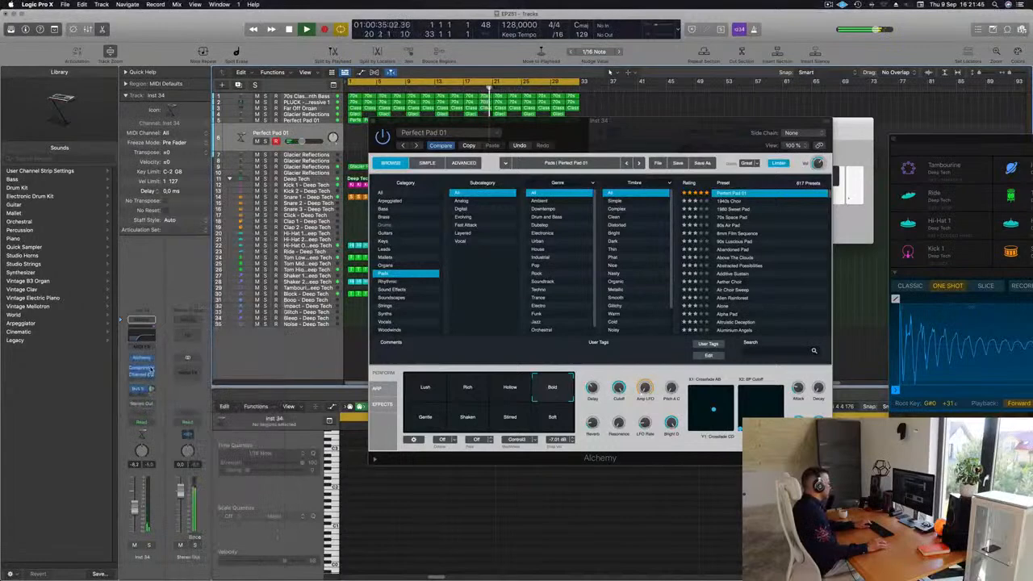
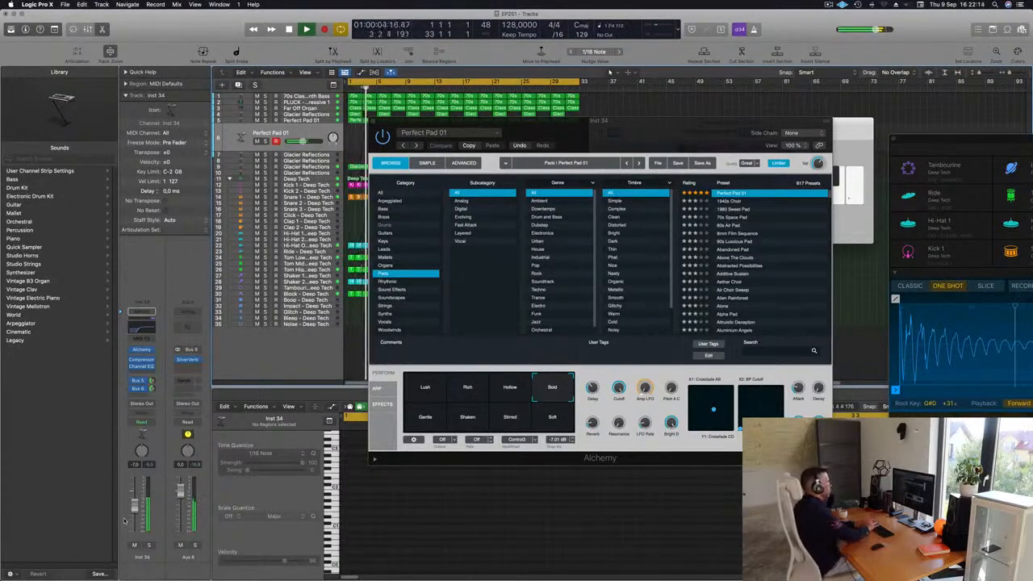
Record the melody onto the duplicated pad track over the playing loop, stop at bar 9, and uncover the arrangement
{"action": "key", "text": "r"}
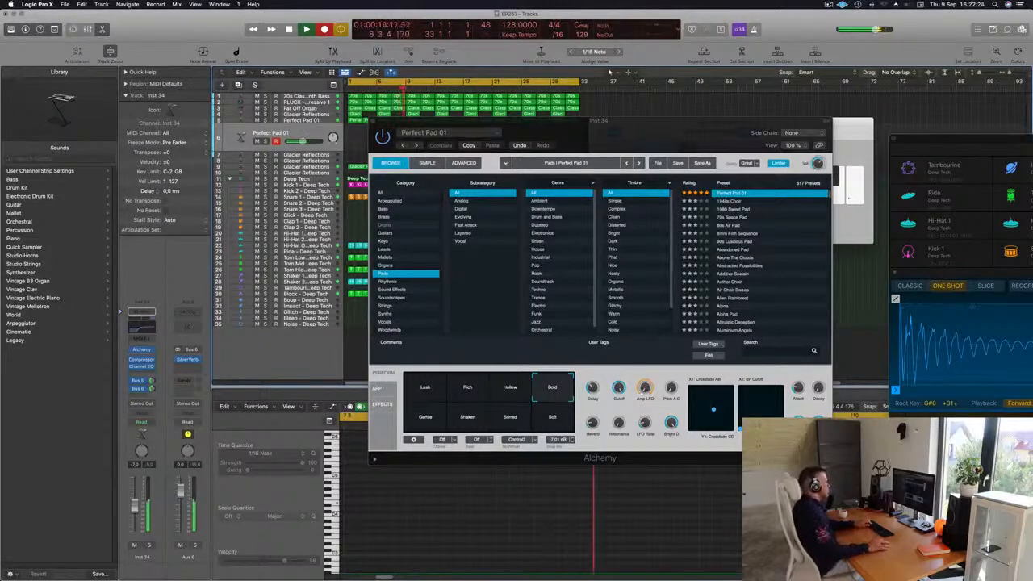
{"action": "key", "text": "space"}
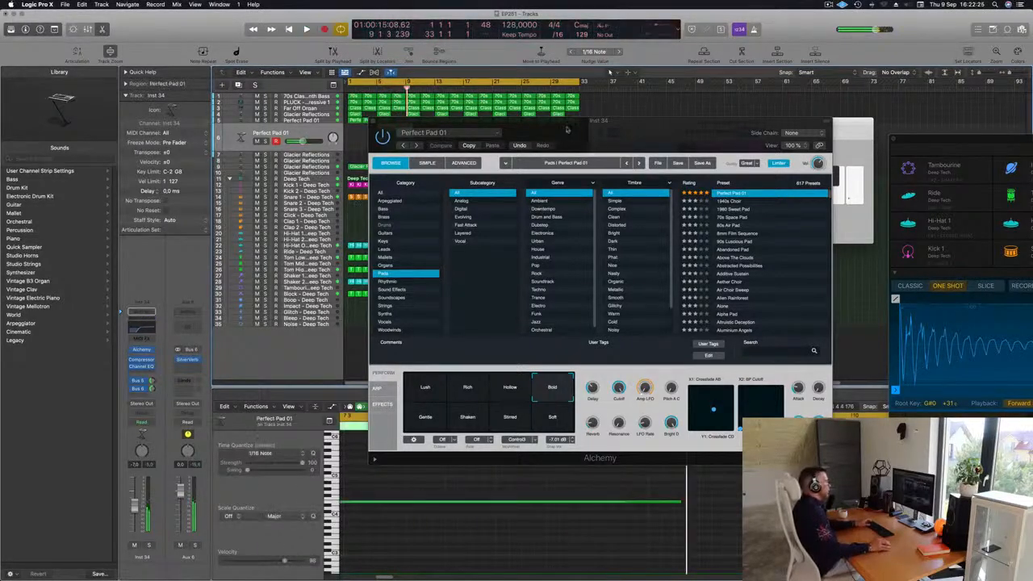
{"action": "left_click_drag", "start_coordinate": [567, 129], "coordinate": [847, 145]}
Trim the recorded pad region to four bars, running from bar 1 to bar 5
{"action": "left_click_drag", "start_coordinate": [394, 137], "coordinate": [367, 141]}
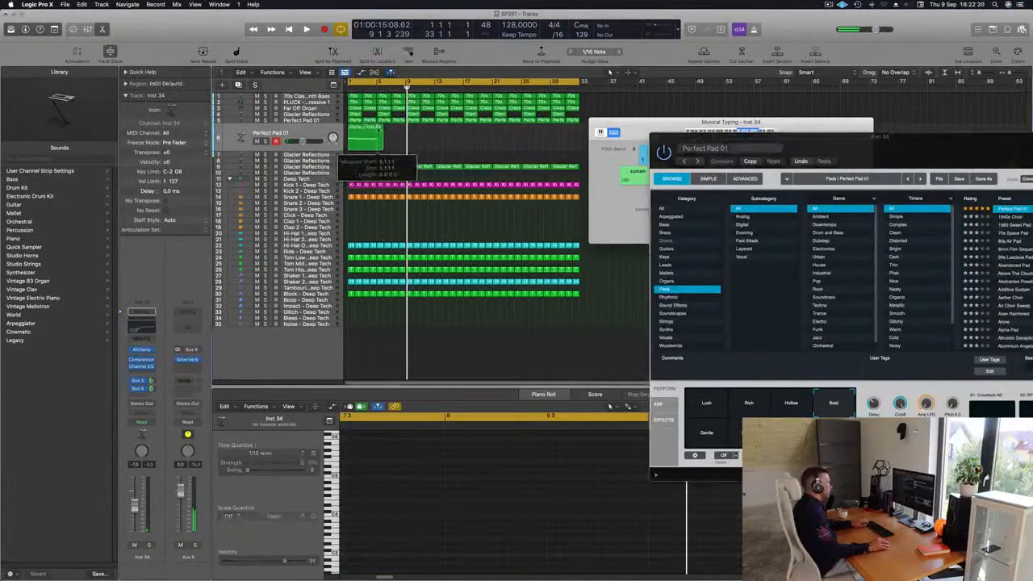
{"action": "double_click", "coordinate": [378, 130], "text": "super"}
{"action": "left_click", "coordinate": [578, 200]}
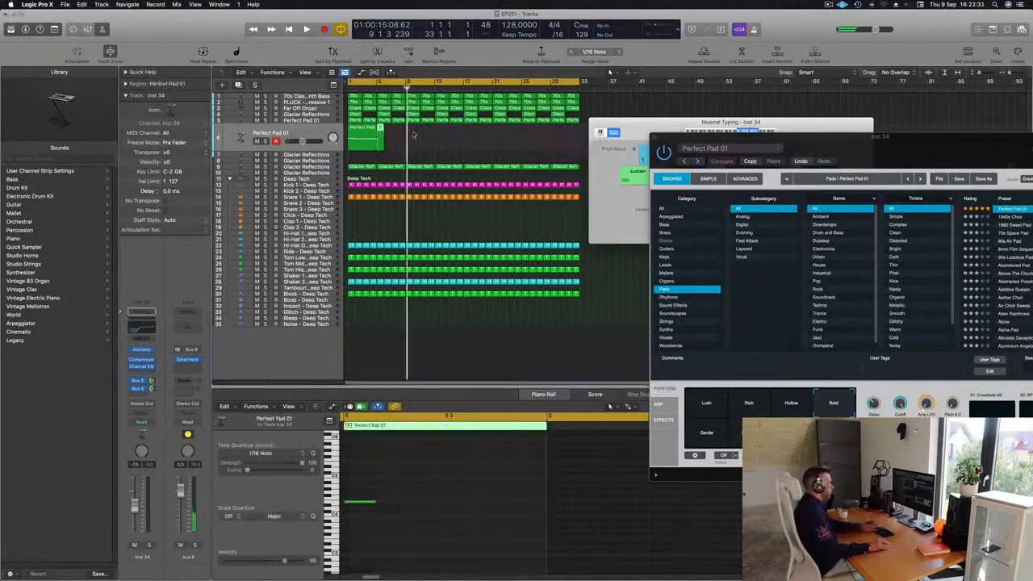
{"action": "left_click", "coordinate": [364, 136]}
Adjust the boundary between the second and third recorded pad notes so they meet at beat 4 of bar 2
{"action": "key", "text": "space"}
{"action": "scroll", "coordinate": [438, 551], "scroll_direction": "down", "scroll_amount": 2}
{"action": "left_click", "coordinate": [438, 551]}
{"action": "key", "text": "super+a"}
{"action": "key", "text": "Return"}
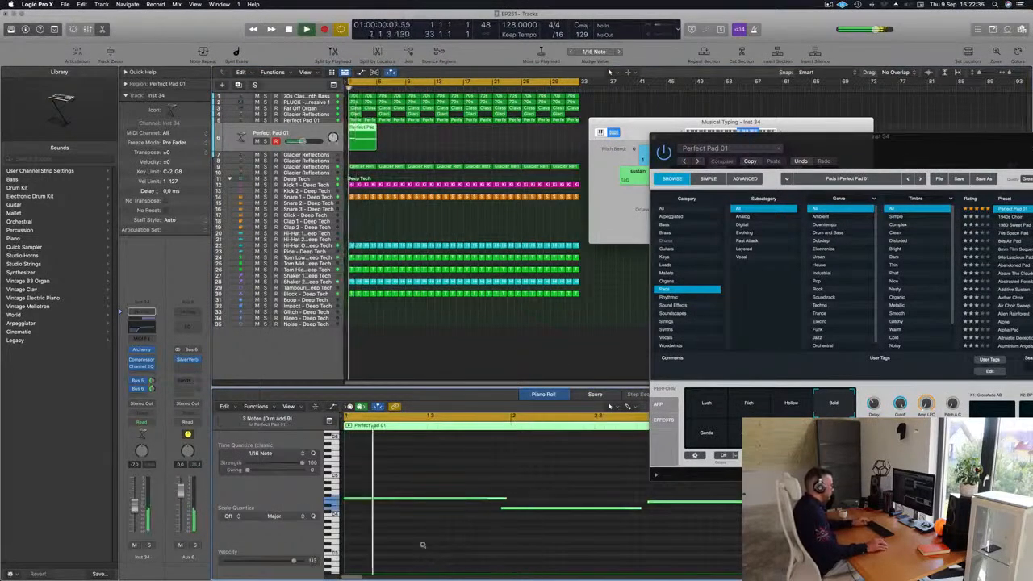
{"action": "scroll", "coordinate": [422, 539], "scroll_direction": "down", "scroll_amount": 3}
{"action": "scroll", "coordinate": [422, 536], "scroll_direction": "up", "scroll_amount": 3}
{"action": "left_click", "coordinate": [462, 517]}
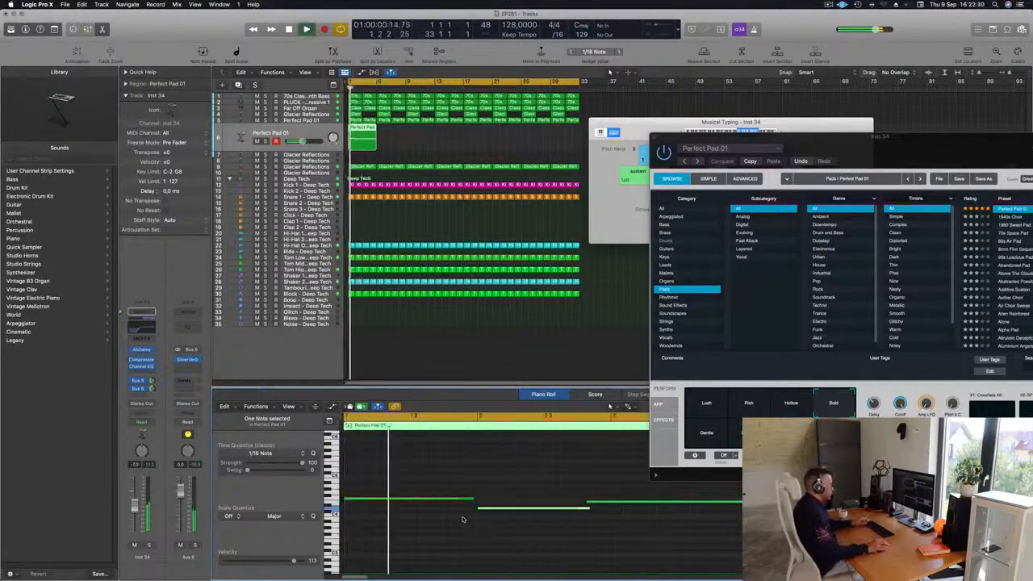
{"action": "scroll", "coordinate": [514, 510], "scroll_direction": "down", "scroll_amount": 1}
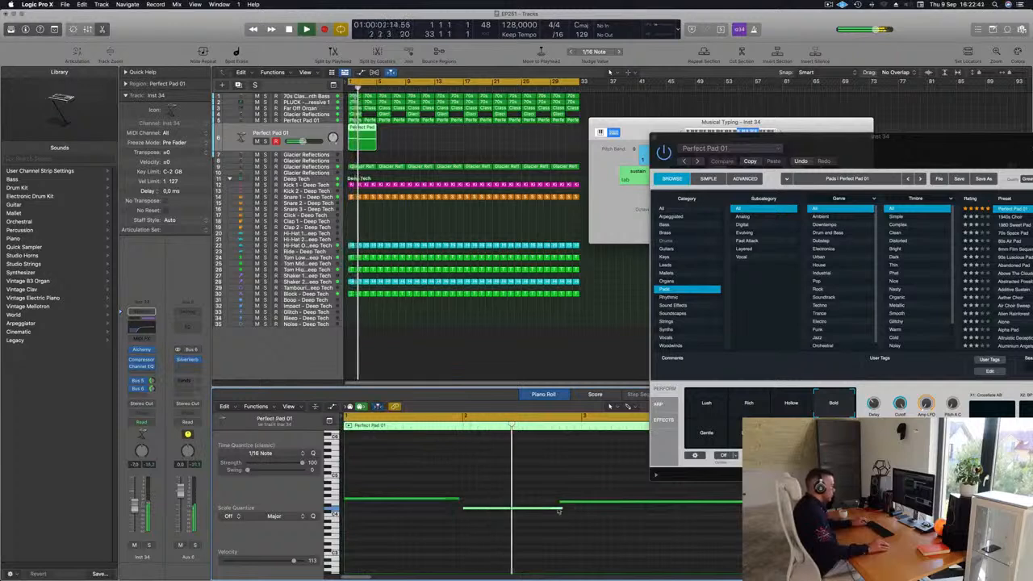
{"action": "mouse_move", "coordinate": [566, 510]}
{"action": "left_mouse_down"}
{"action": "mouse_move", "coordinate": [551, 512]}
{"action": "mouse_move", "coordinate": [564, 503]}
{"action": "mouse_move", "coordinate": [555, 504]}
{"action": "left_mouse_up"}
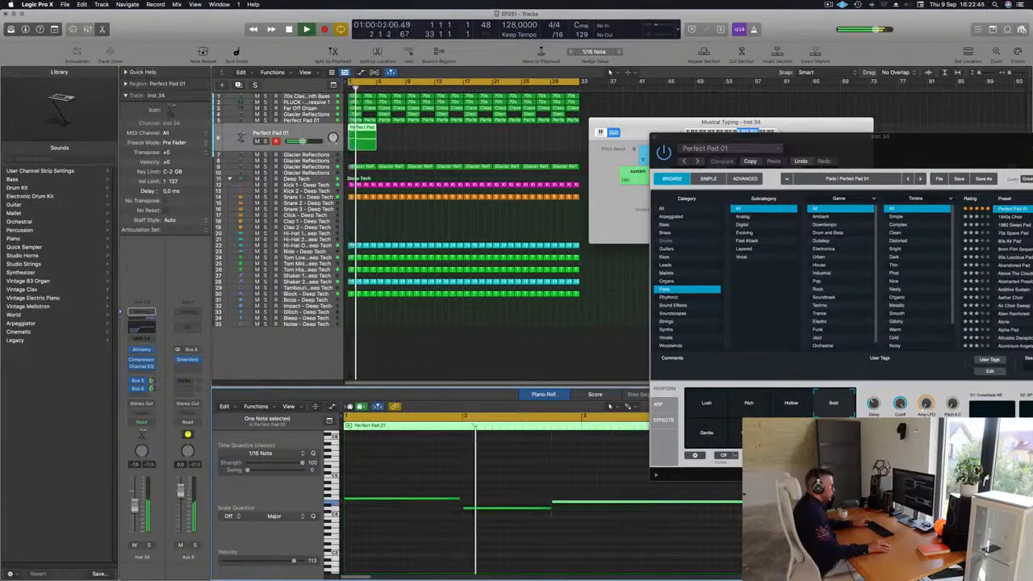
Adjust the end of the first pad note to reach bar 2, and replay the four-bar region from the start
{"action": "key", "text": "Return"}
{"action": "scroll", "coordinate": [510, 534], "scroll_direction": "down", "scroll_amount": 2}
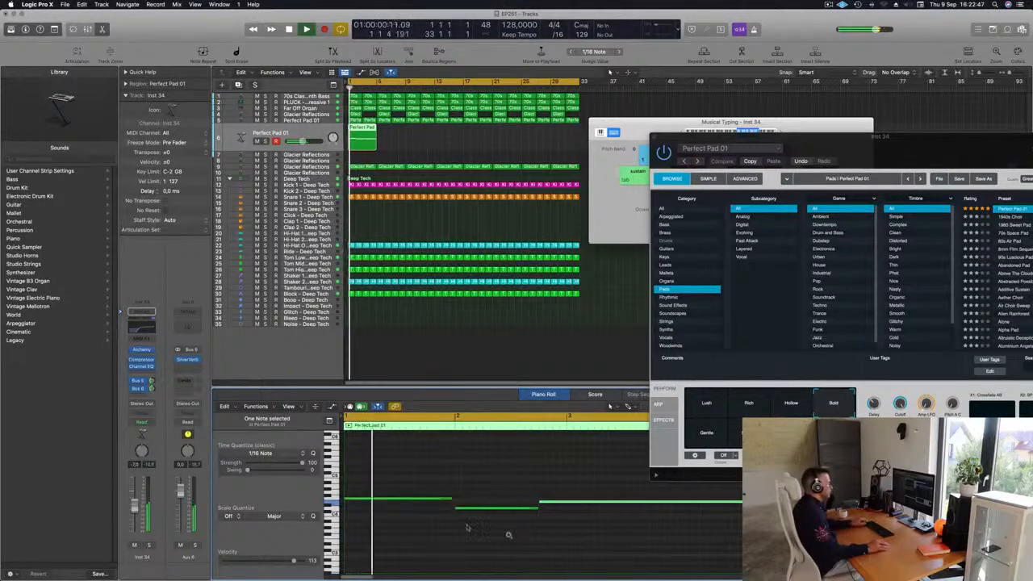
{"action": "left_click_drag", "start_coordinate": [440, 497], "coordinate": [443, 498]}
{"action": "left_click", "coordinate": [463, 498]}
{"action": "key", "text": "super+Left"}
{"action": "key", "text": "Return"}
{"action": "key", "text": "super+Left"}
{"action": "key", "text": "super+Left"}
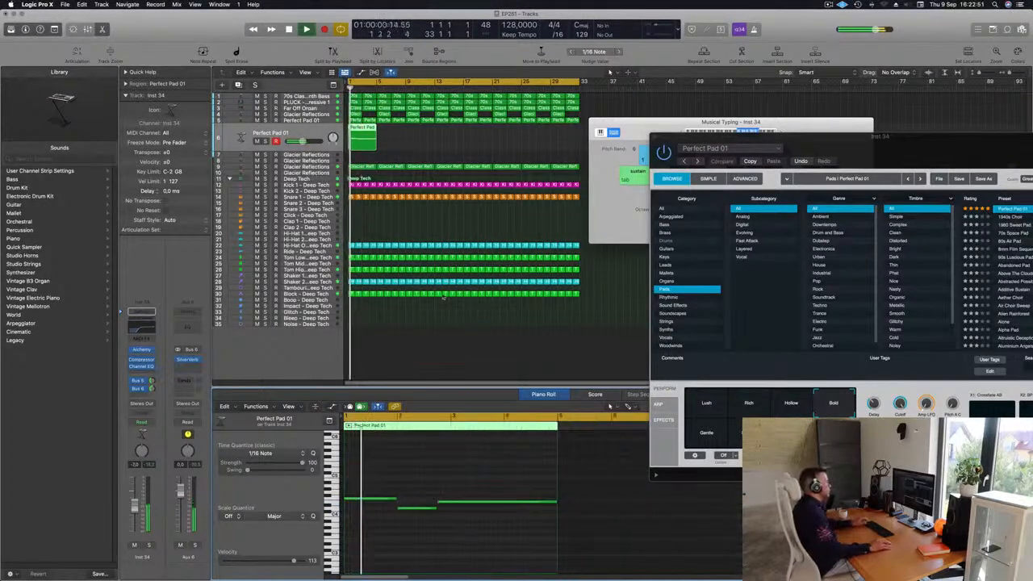
Lower the duplicated pad's volume to -11.6 dB and set its Channel EQ low cut to 1020 Hz at 12 dB/Oct
{"action": "left_click", "coordinate": [442, 134]}
{"action": "left_click", "coordinate": [291, 131]}
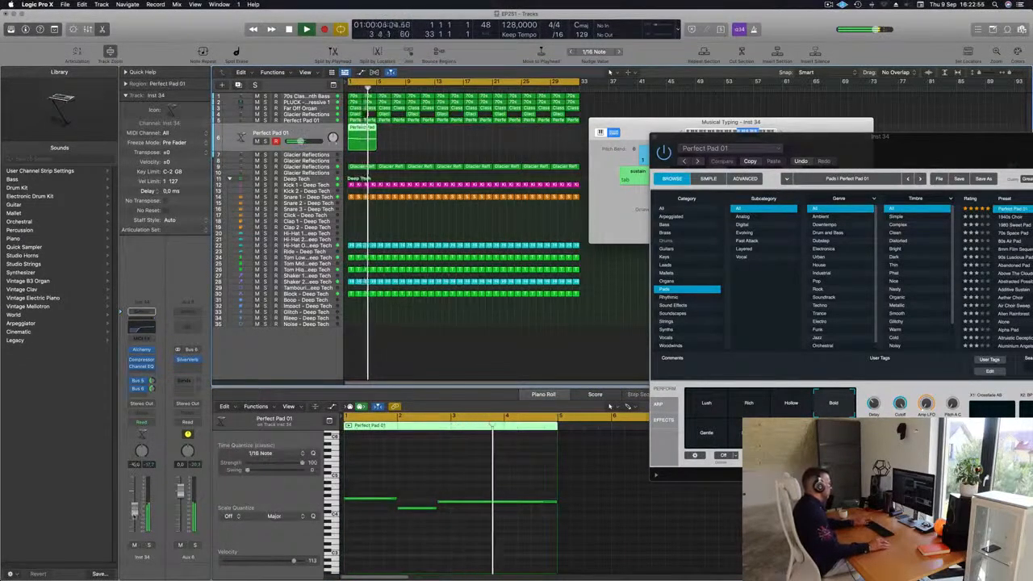
{"action": "left_click", "coordinate": [141, 326]}
{"action": "left_click_drag", "start_coordinate": [672, 248], "coordinate": [711, 271]}
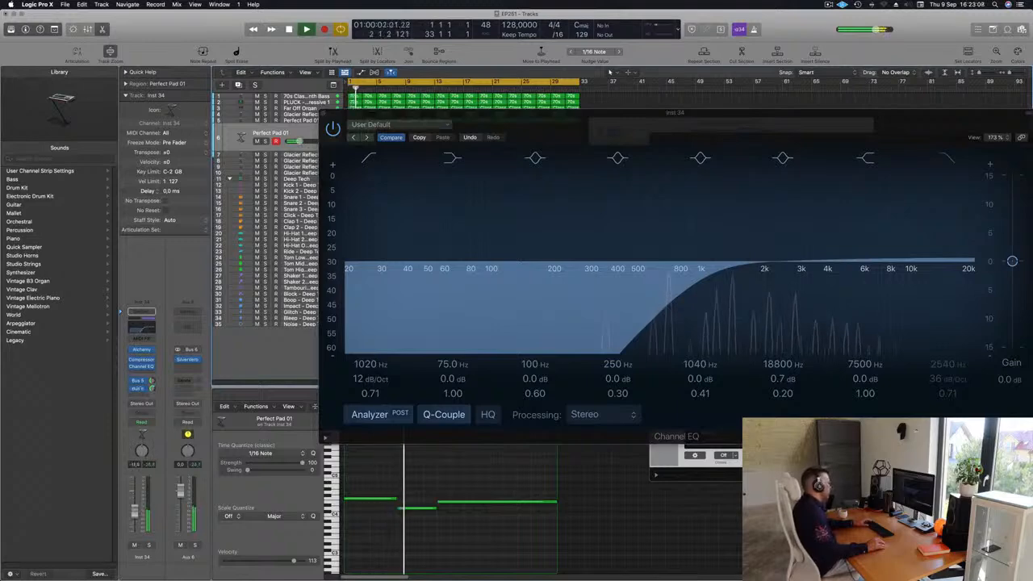
{"action": "left_click_drag", "start_coordinate": [639, 131], "coordinate": [438, 146]}
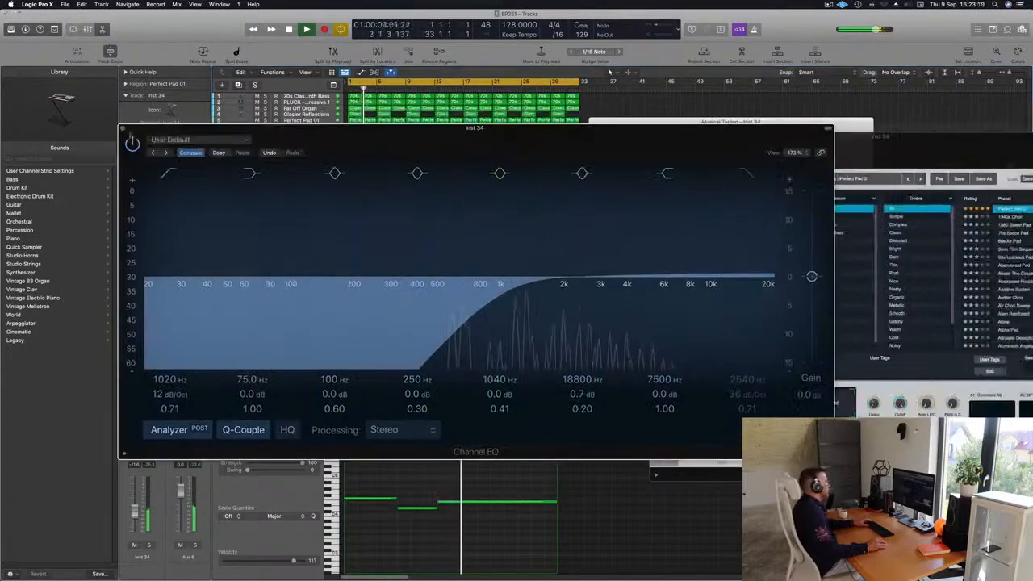
{"action": "key", "text": "super+w"}
Repeat the four-bar pad region seven times to fill the 32-bar loop, and reposition the Musical Typing keyboard
{"action": "key", "text": "super+Left"}
{"action": "left_click", "coordinate": [328, 140]}
{"action": "key", "text": "space"}
{"action": "key", "text": "space"}
{"action": "key", "text": "super+r"}
{"action": "key", "text": "super+r"}
{"action": "key", "text": "super+r"}
{"action": "key", "text": "super+r"}
{"action": "key", "text": "super+r"}
{"action": "key", "text": "super+r"}
{"action": "key", "text": "super+r"}
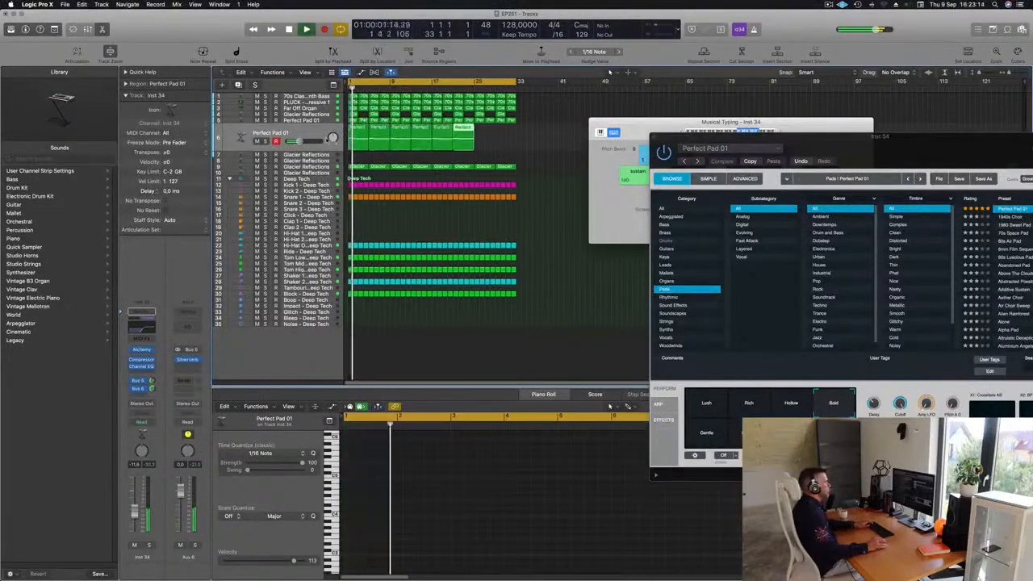
{"action": "left_click_drag", "start_coordinate": [647, 131], "coordinate": [539, 146]}
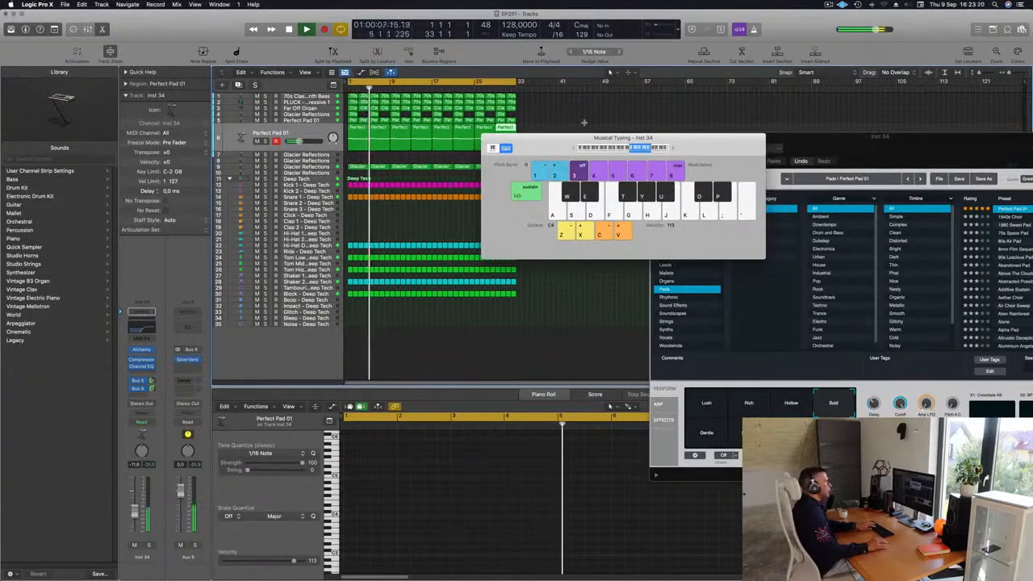
Close the Musical Typing keyboard and the Perfect Pad 01 Alchemy window, and replay the 32-bar loop from the start
{"action": "key", "text": "super+k"}
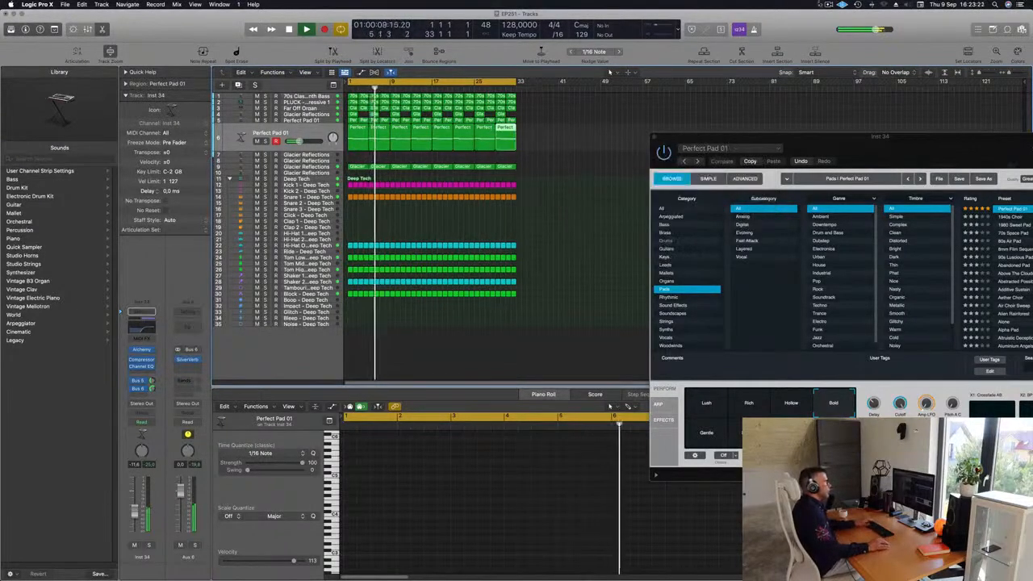
{"action": "left_click", "coordinate": [828, 4]}
{"action": "left_click", "coordinate": [667, 138]}
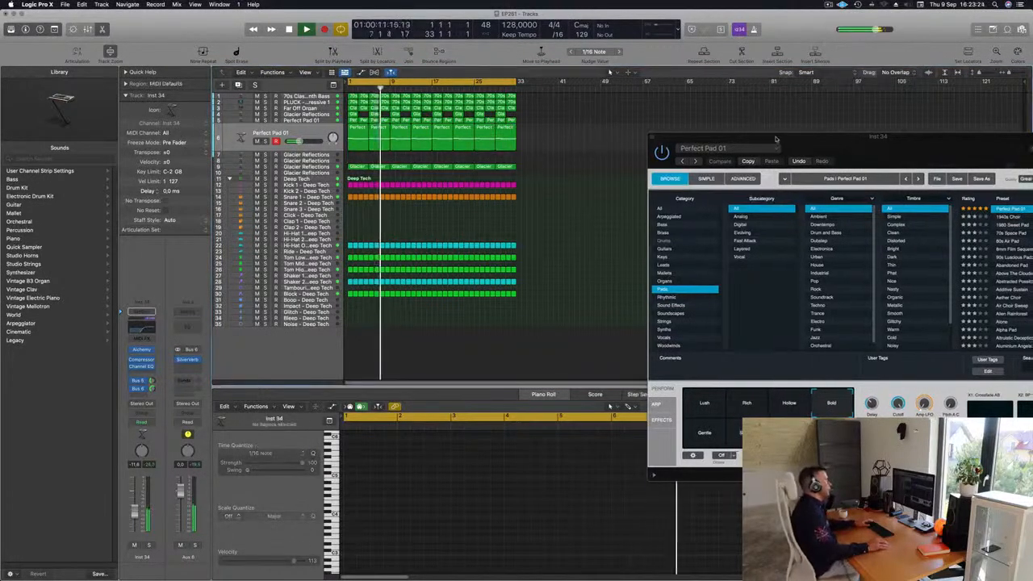
{"action": "left_click_drag", "start_coordinate": [667, 137], "coordinate": [545, 147]}
{"action": "left_click", "coordinate": [535, 145]}
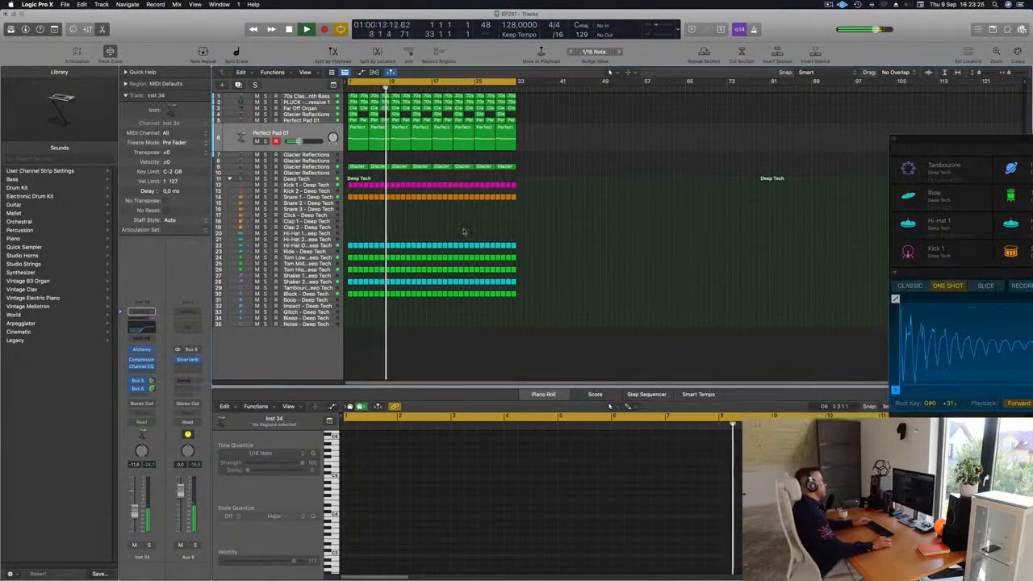
{"action": "scroll", "coordinate": [449, 233], "scroll_direction": "up", "scroll_amount": 3}
{"action": "scroll", "coordinate": [457, 234], "scroll_direction": "down", "scroll_amount": 2}
{"action": "key", "text": "space"}
{"action": "key", "text": "space"}
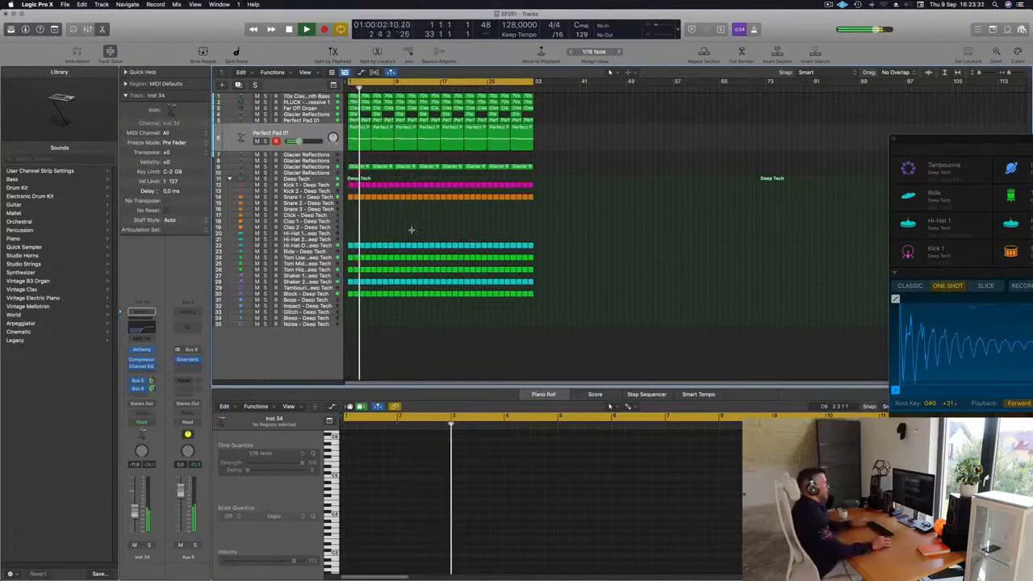
Repeat all 32 bars of regions once to fill 64 bars, and extend the cycle range to bar 65
{"action": "key", "text": "super+r"}
{"action": "scroll", "coordinate": [516, 205], "scroll_direction": "down", "scroll_amount": 1}
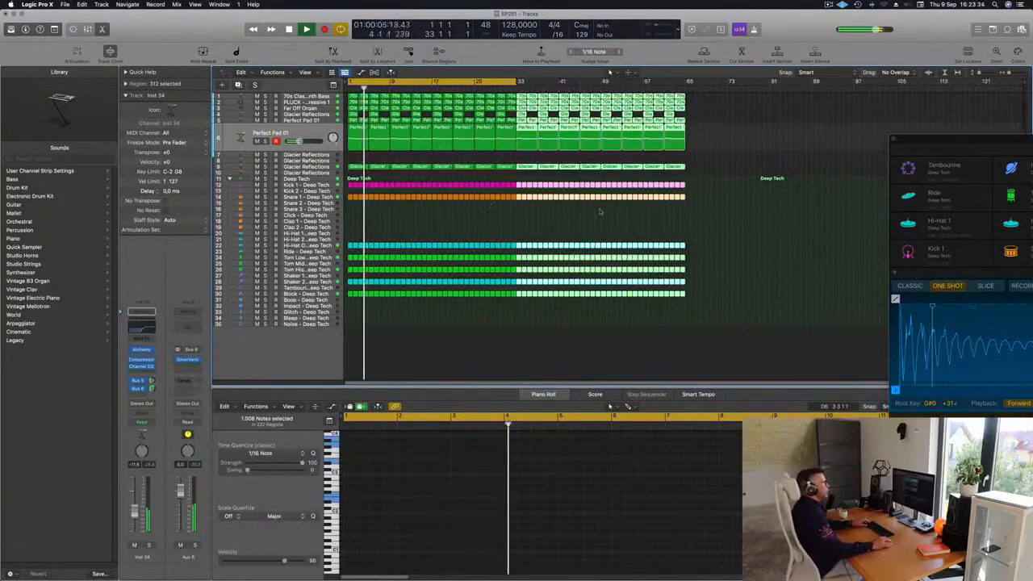
{"action": "left_click", "coordinate": [735, 177]}
{"action": "left_click_drag", "start_coordinate": [528, 82], "coordinate": [684, 90]}
{"action": "key", "text": "Return"}
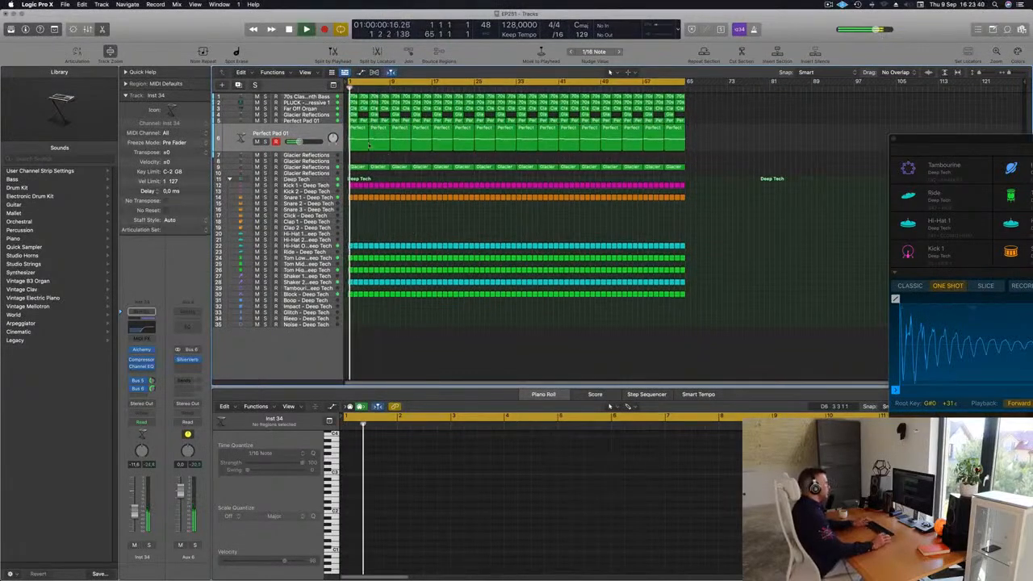
Delete the Perfect Pad 01 regions on track 6 from the first 16 bars and replay from the start
{"action": "left_click", "coordinate": [353, 137]}
{"action": "key", "text": "Delete"}
{"action": "left_click_drag", "start_coordinate": [353, 140], "coordinate": [420, 146]}
{"action": "key", "text": "Delete"}
{"action": "key", "text": "Return"}
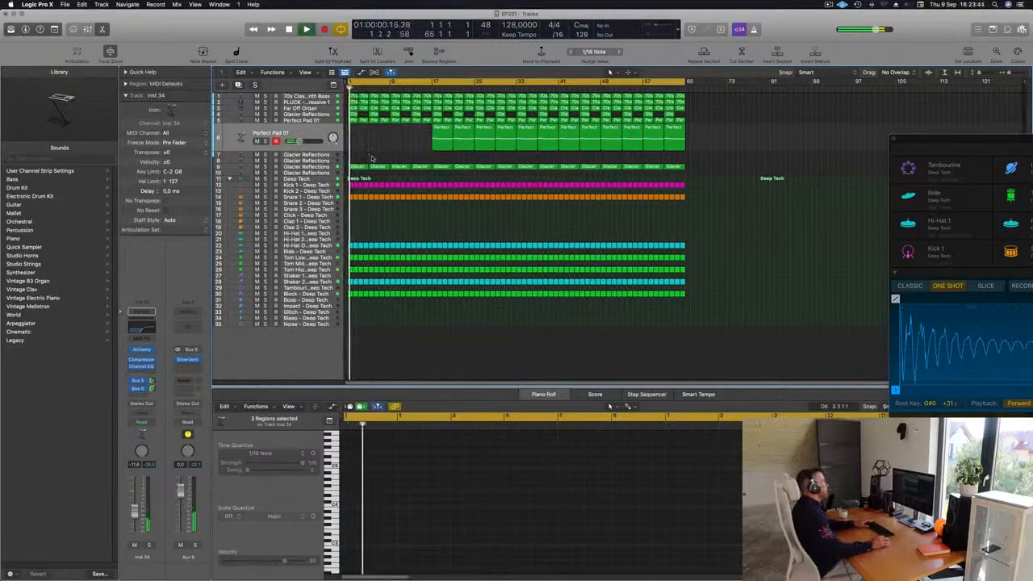
Delete the Glacier Reflections regions on track 9 from the first 16 bars and replay from the start
{"action": "left_click", "coordinate": [320, 167]}
{"action": "key", "text": "Return"}
{"action": "left_click", "coordinate": [265, 159]}
{"action": "left_click", "coordinate": [265, 160]}
{"action": "key", "text": "Return"}
{"action": "left_click_drag", "start_coordinate": [355, 172], "coordinate": [419, 153]}
{"action": "key", "text": "Delete"}
{"action": "key", "text": "Return"}
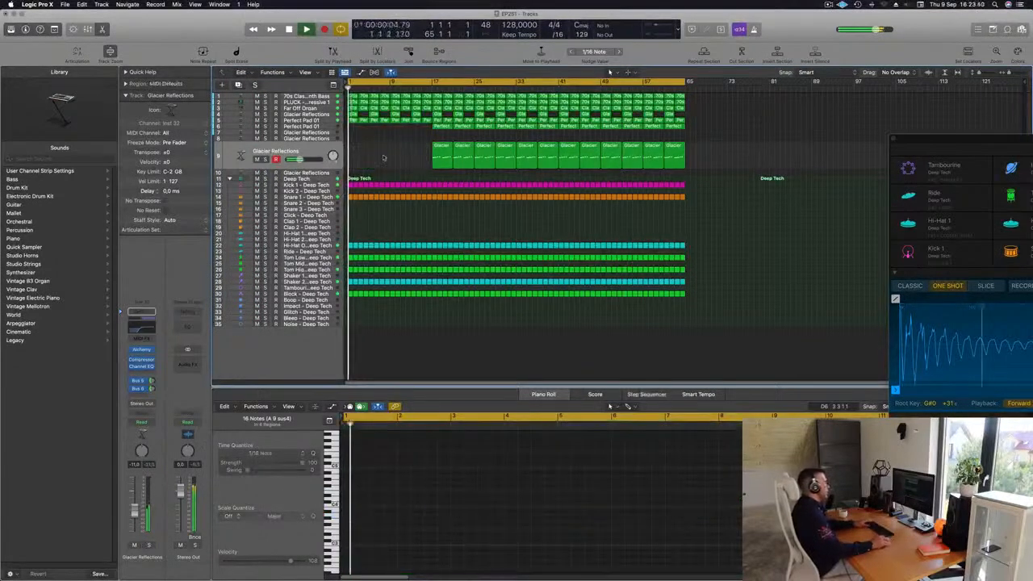
Delete the Perfect Pad 01 regions on track 5 from the first 16 bars and replay from the start
{"action": "left_click", "coordinate": [331, 121]}
{"action": "key", "text": "Return"}
{"action": "left_click_drag", "start_coordinate": [359, 153], "coordinate": [422, 132]}
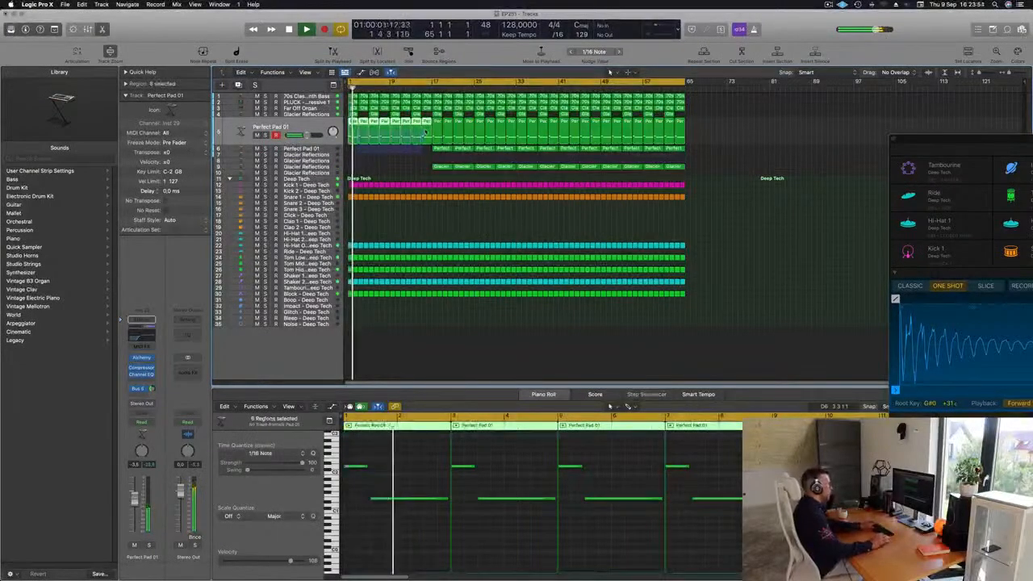
{"action": "key", "text": "Delete"}
{"action": "key", "text": "Return"}
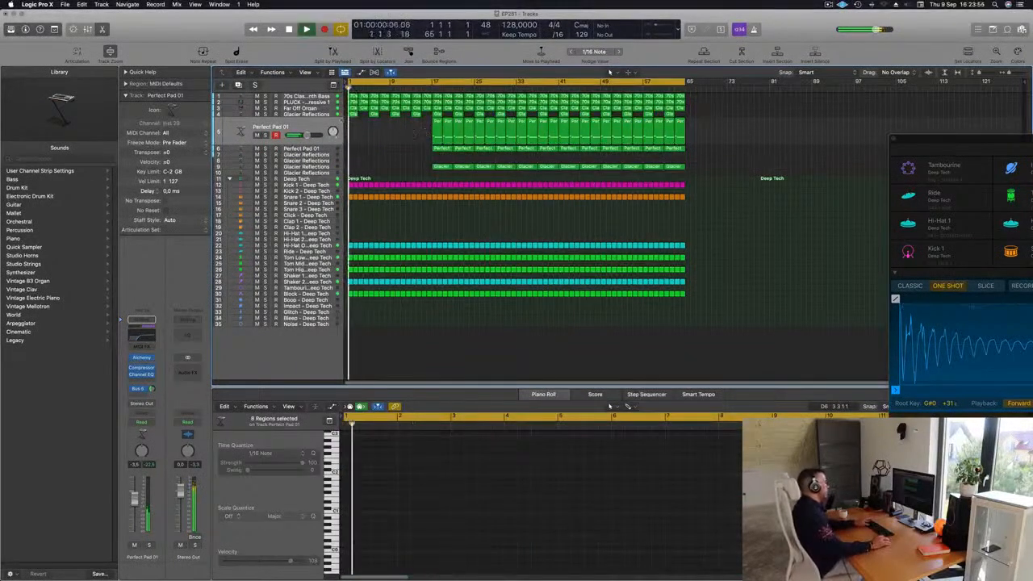
Check the Glacier Reflections part on track 4, and delete the PLUCK - Basic Progressive 1 regions from the first eight bars
{"action": "left_click", "coordinate": [307, 116]}
{"action": "left_click", "coordinate": [363, 170]}
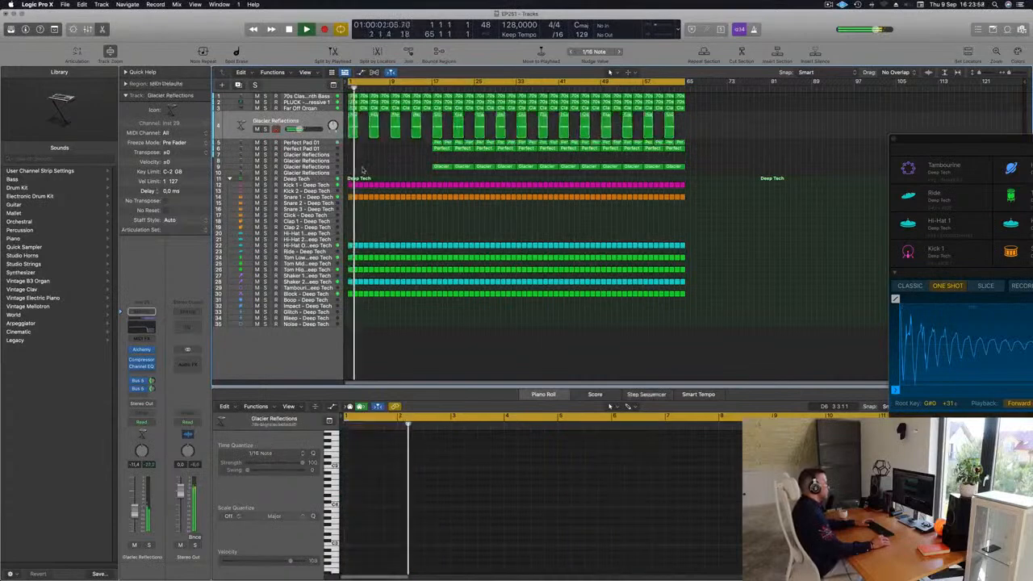
{"action": "key", "text": "Return"}
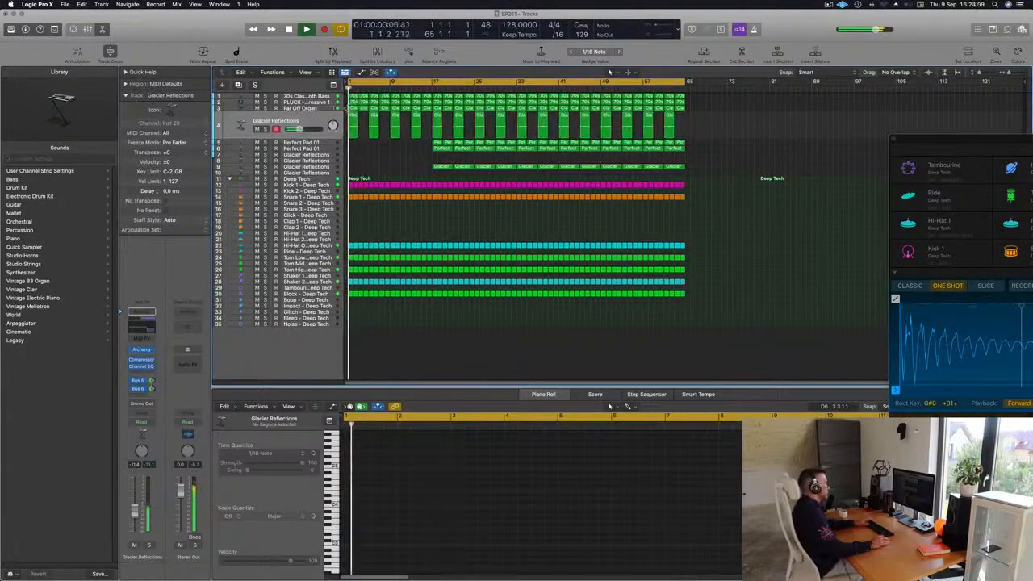
{"action": "left_click", "coordinate": [324, 102]}
{"action": "key", "text": "space"}
{"action": "left_click", "coordinate": [375, 167]}
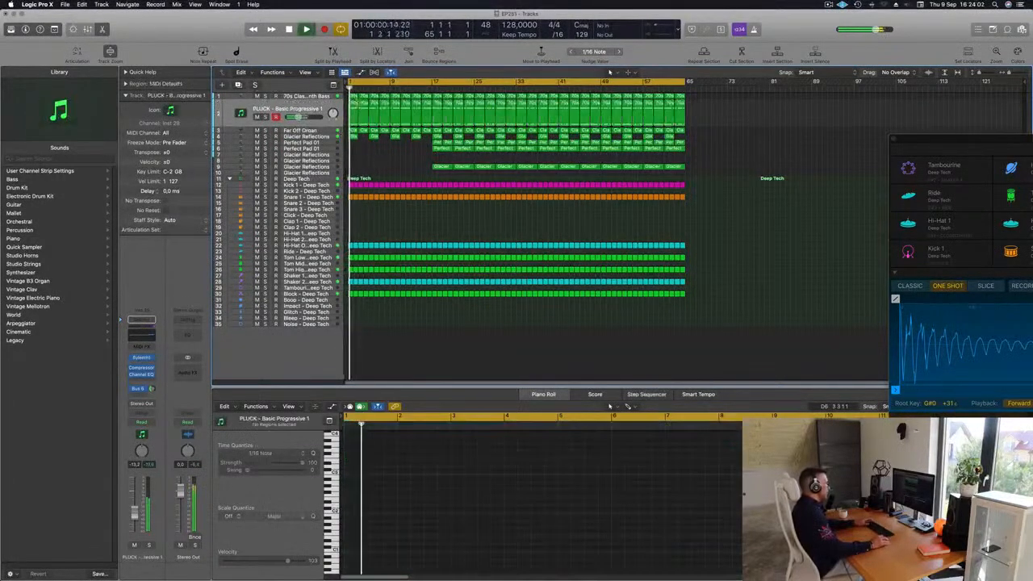
{"action": "left_click", "coordinate": [352, 103]}
{"action": "key", "text": "Delete"}
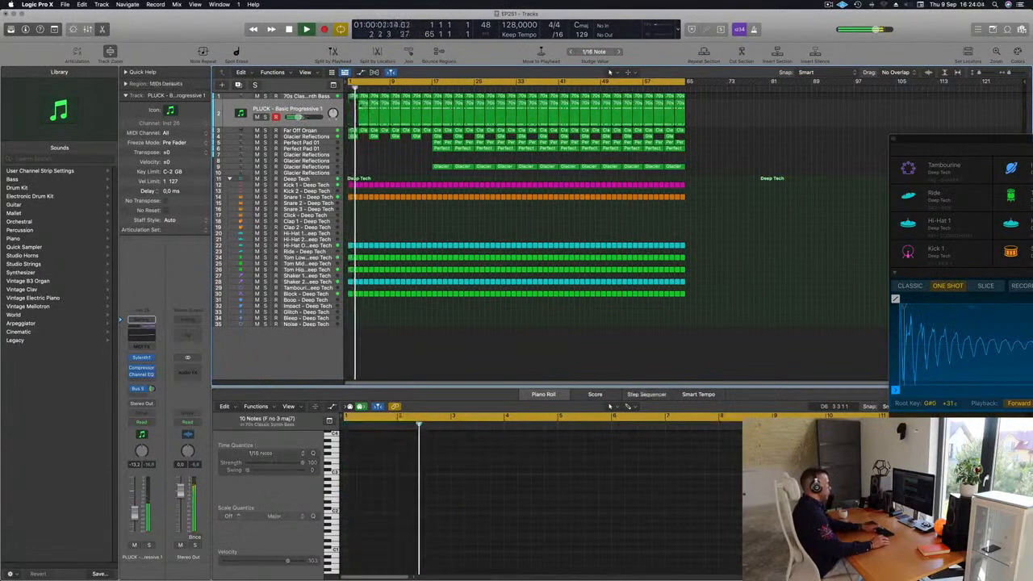
{"action": "left_click_drag", "start_coordinate": [353, 113], "coordinate": [382, 106]}
{"action": "key", "text": "Delete"}
{"action": "key", "text": "Return"}
Delete the Glacier Reflections region at bar 5 on track 4 and replay the arrangement from the start
{"action": "left_click", "coordinate": [305, 96]}
{"action": "key", "text": "Return"}
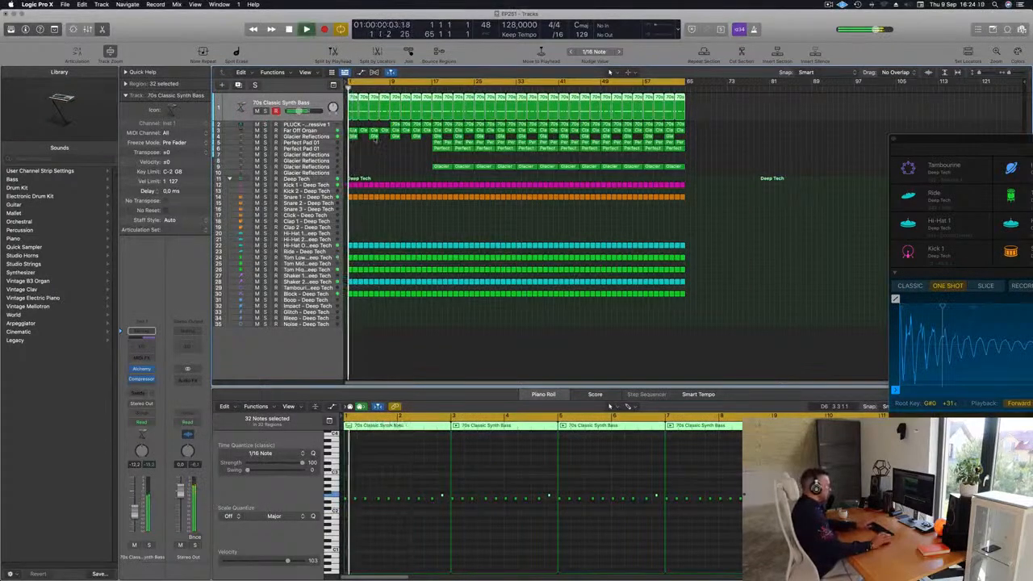
{"action": "left_click", "coordinate": [373, 136]}
{"action": "key", "text": "Return"}
{"action": "left_click", "coordinate": [363, 163]}
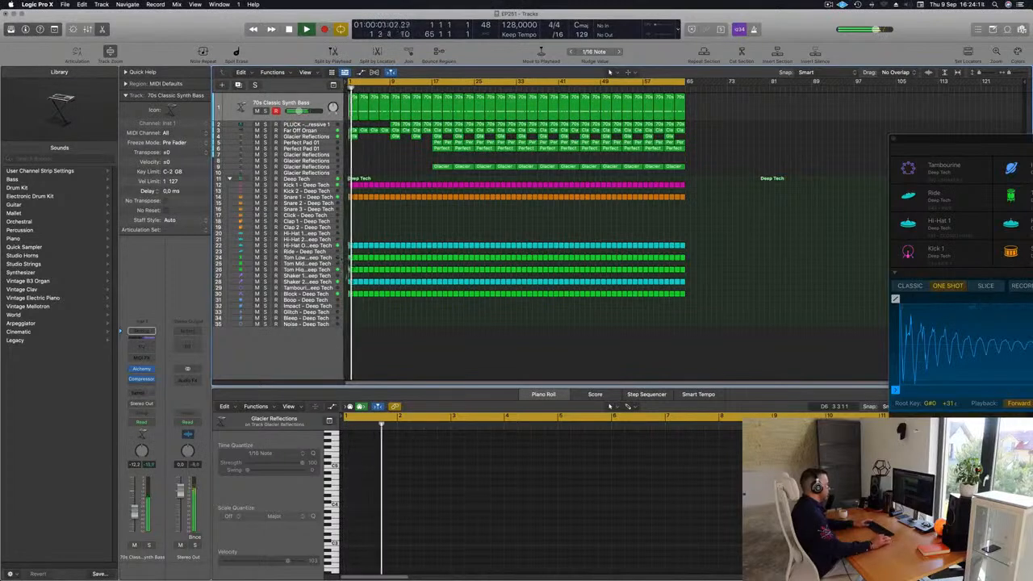
Delete the Block - Deep Tech regions from the first 16 bars and replay from the start
{"action": "left_click_drag", "start_coordinate": [351, 295], "coordinate": [430, 302]}
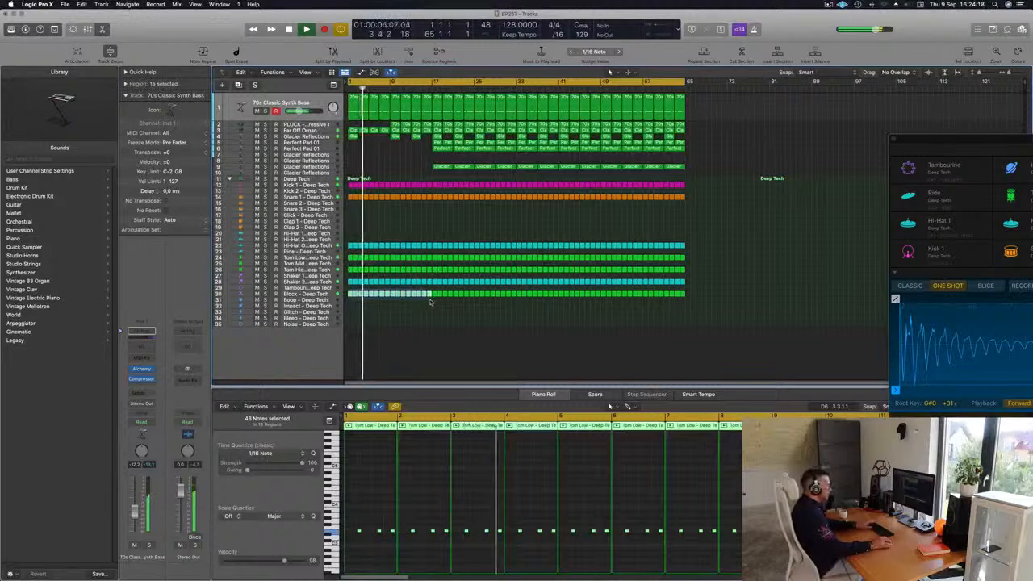
{"action": "key", "text": "Delete"}
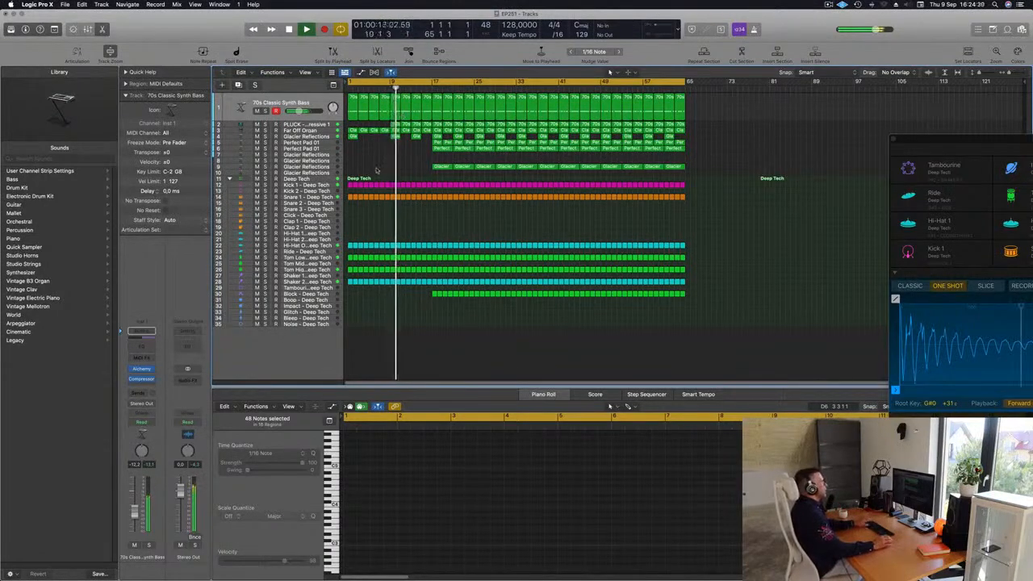
{"action": "key", "text": "Return"}
Adjust the Cutoff of the 70s Classic Synth Bass in Alchemy during playback
{"action": "left_click", "coordinate": [274, 103]}
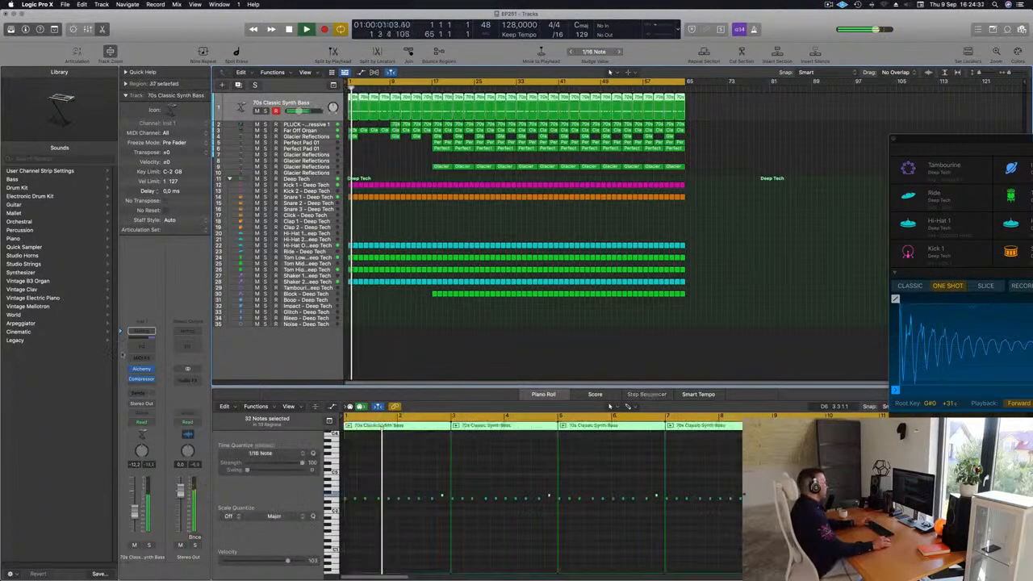
{"action": "left_click", "coordinate": [141, 368]}
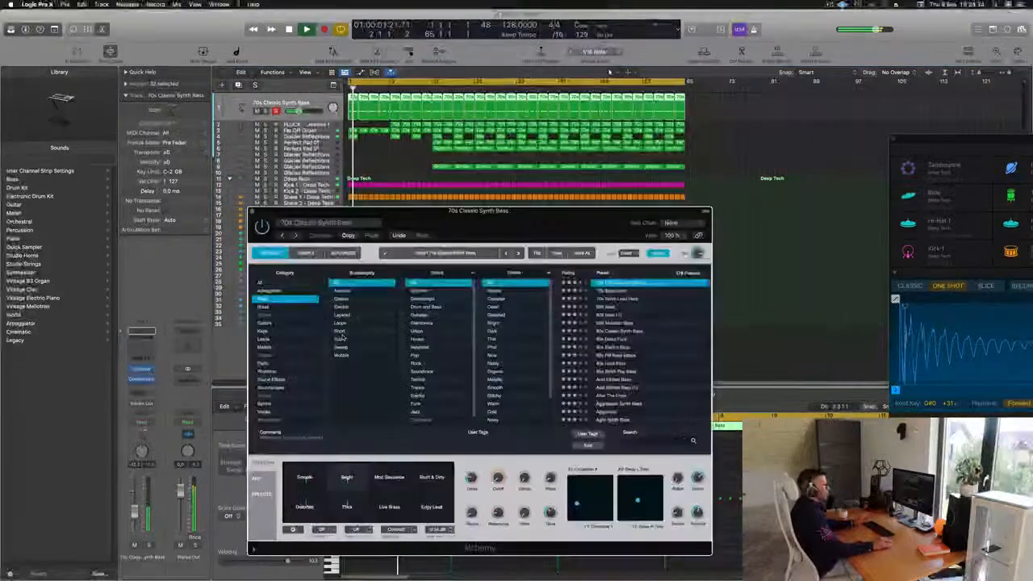
{"action": "left_click_drag", "start_coordinate": [500, 236], "coordinate": [673, 193]}
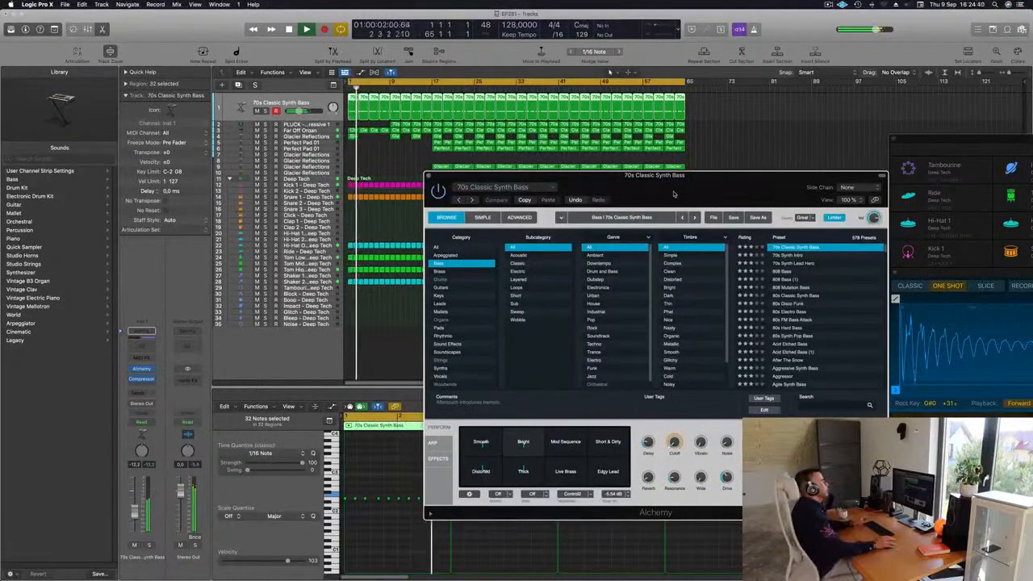
{"action": "left_click_drag", "start_coordinate": [705, 182], "coordinate": [684, 166]}
{"action": "key", "text": "space"}
{"action": "left_click_drag", "start_coordinate": [641, 427], "coordinate": [646, 443]}
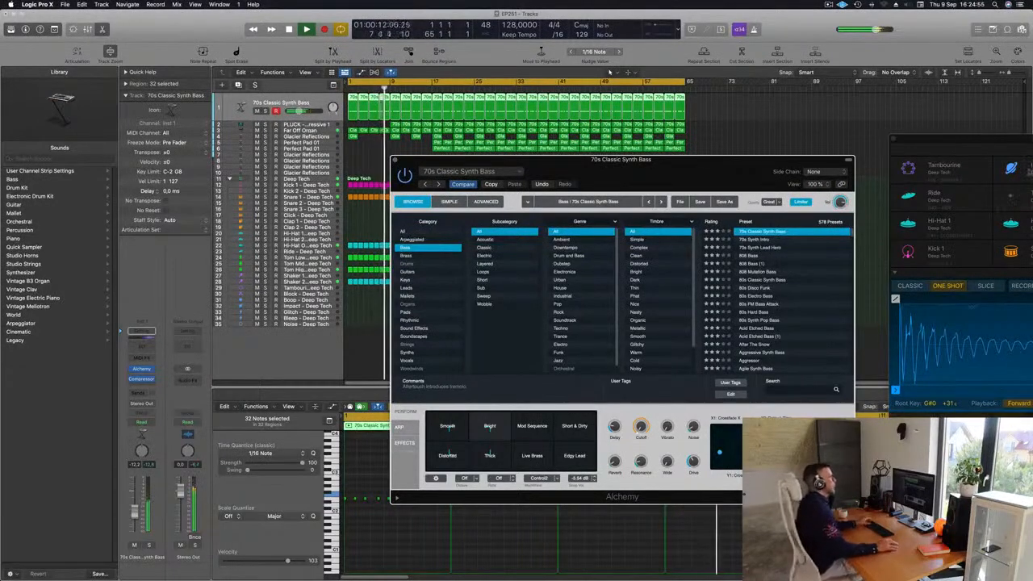
{"action": "left_click_drag", "start_coordinate": [619, 166], "coordinate": [707, 150]}
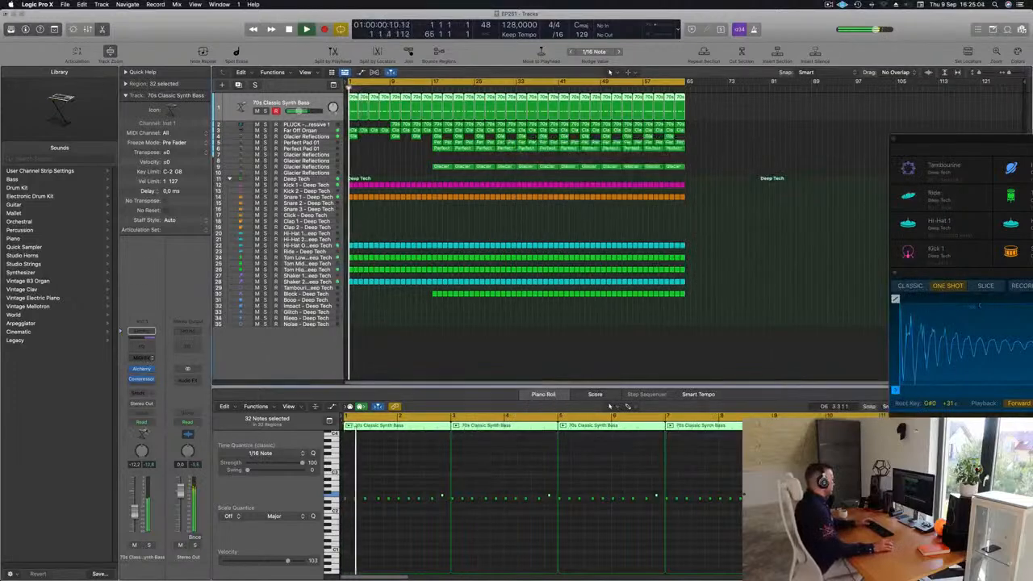
Adjust the Release of the 70s Classic Synth Bass compressor, trying 5 ms and 410 ms, and close the plug-in windows
{"action": "left_click", "coordinate": [140, 368]}
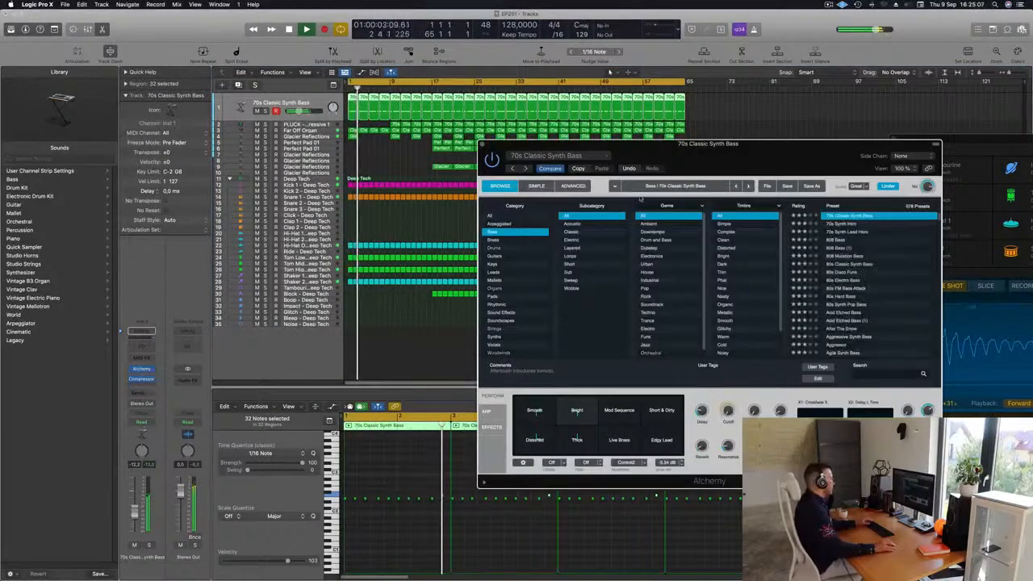
{"action": "left_click", "coordinate": [141, 378]}
{"action": "left_click_drag", "start_coordinate": [587, 186], "coordinate": [581, 185]}
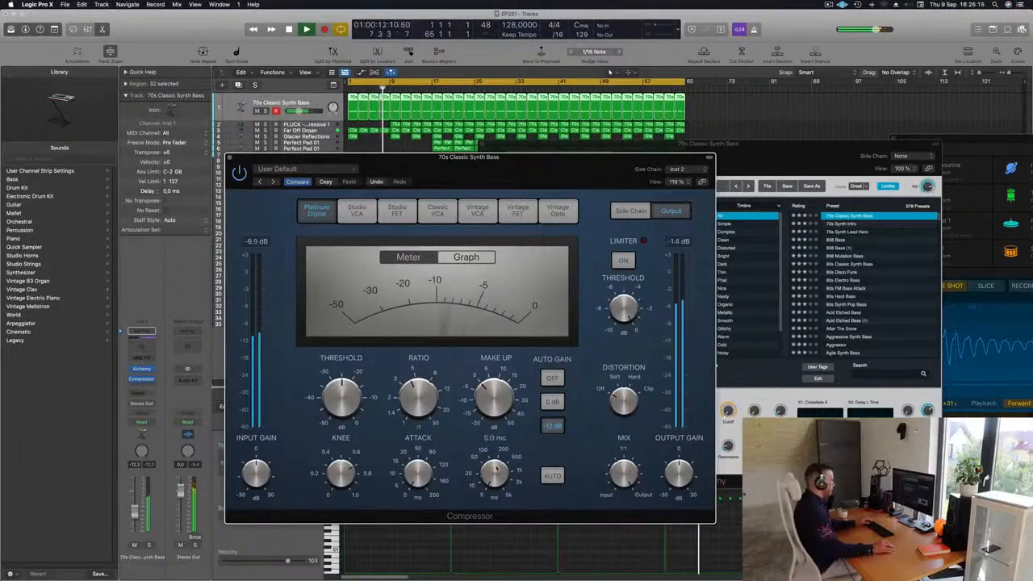
{"action": "left_click_drag", "start_coordinate": [498, 438], "coordinate": [498, 433]}
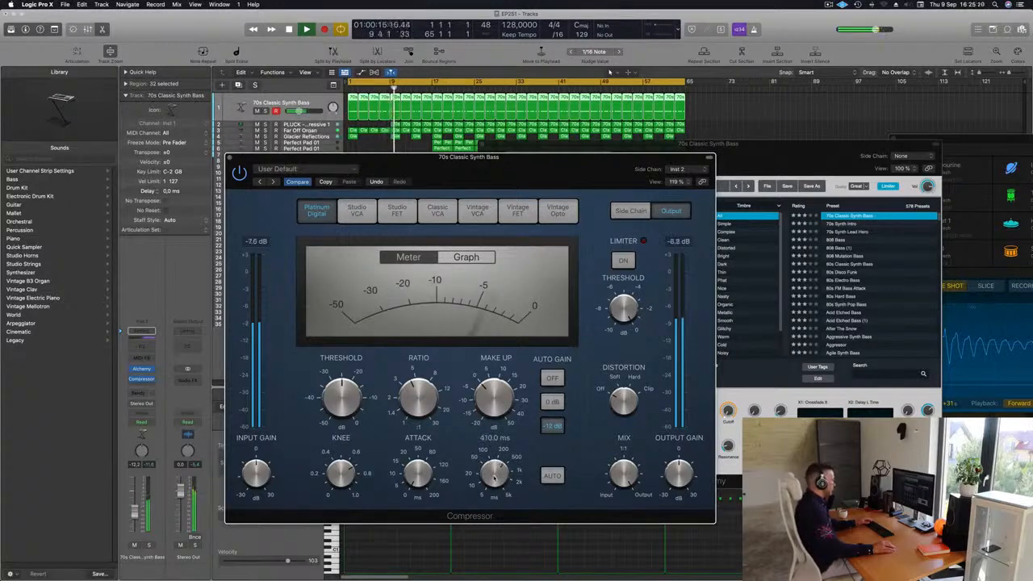
{"action": "left_click_drag", "start_coordinate": [495, 475], "coordinate": [497, 477]}
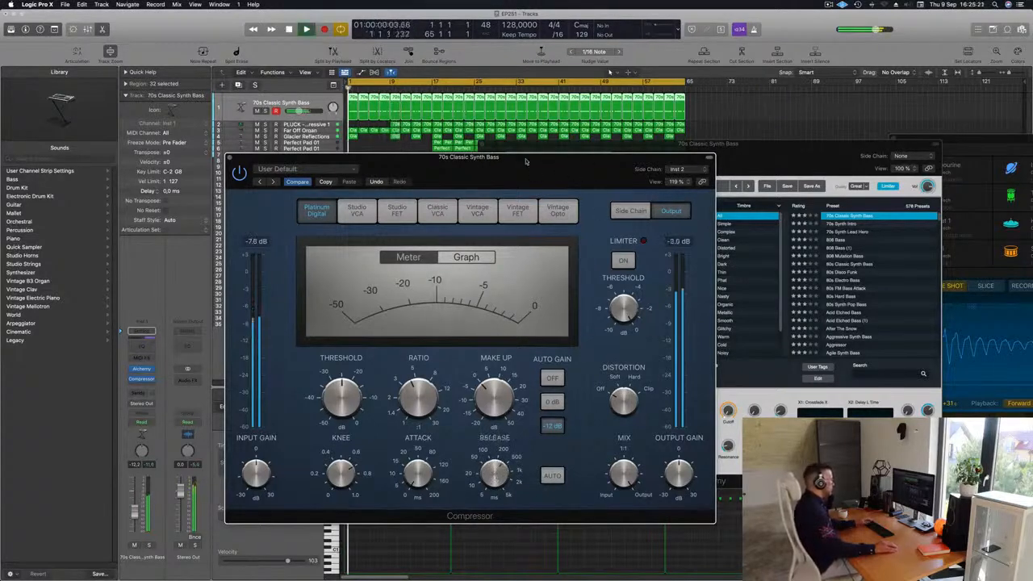
{"action": "left_click_drag", "start_coordinate": [231, 159], "coordinate": [392, 170]}
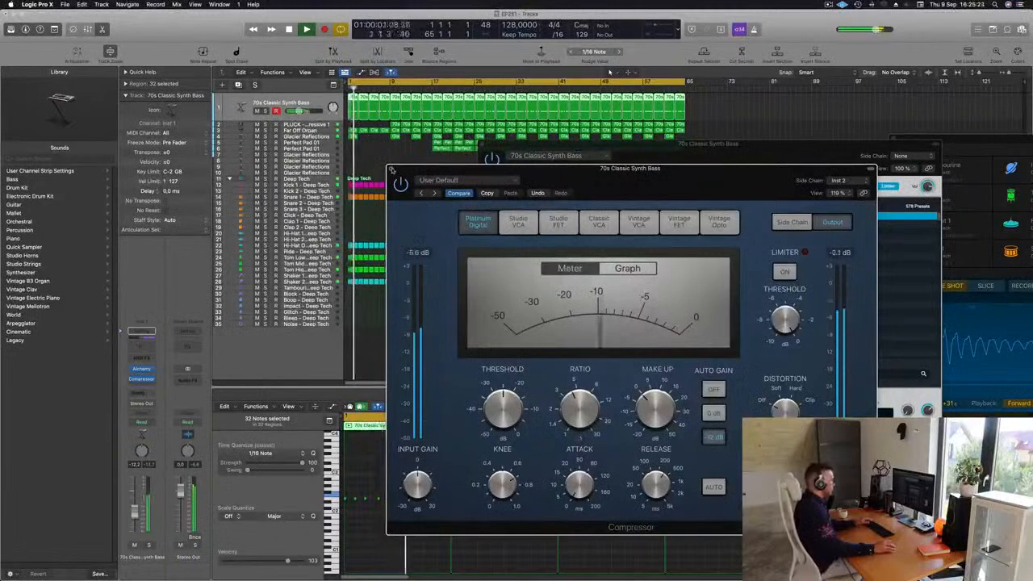
{"action": "mouse_move", "coordinate": [655, 483]}
{"action": "left_mouse_down"}
{"action": "mouse_move", "coordinate": [649, 497]}
{"action": "mouse_move", "coordinate": [657, 484]}
{"action": "left_mouse_up"}
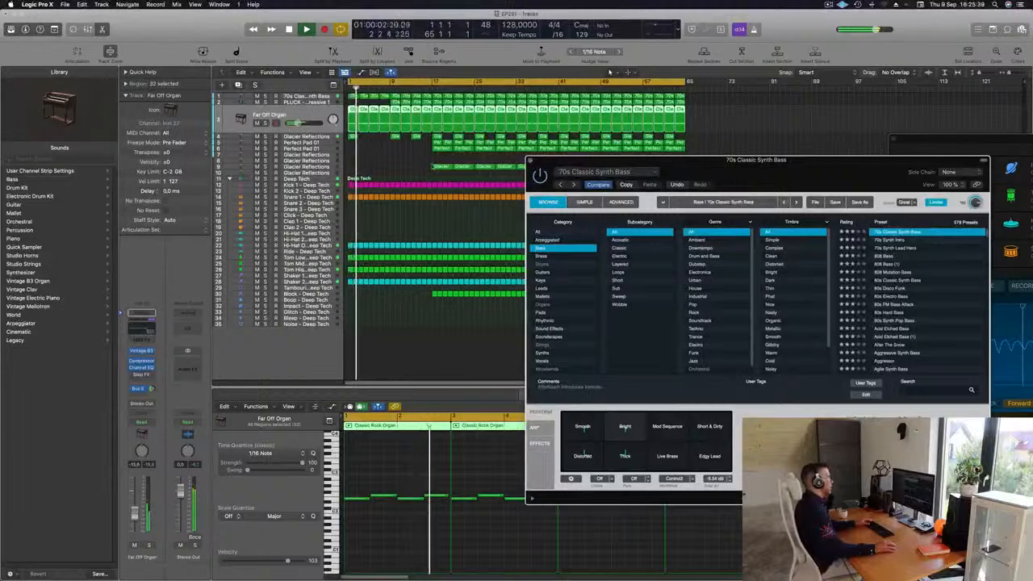
{"action": "left_click", "coordinate": [530, 161]}
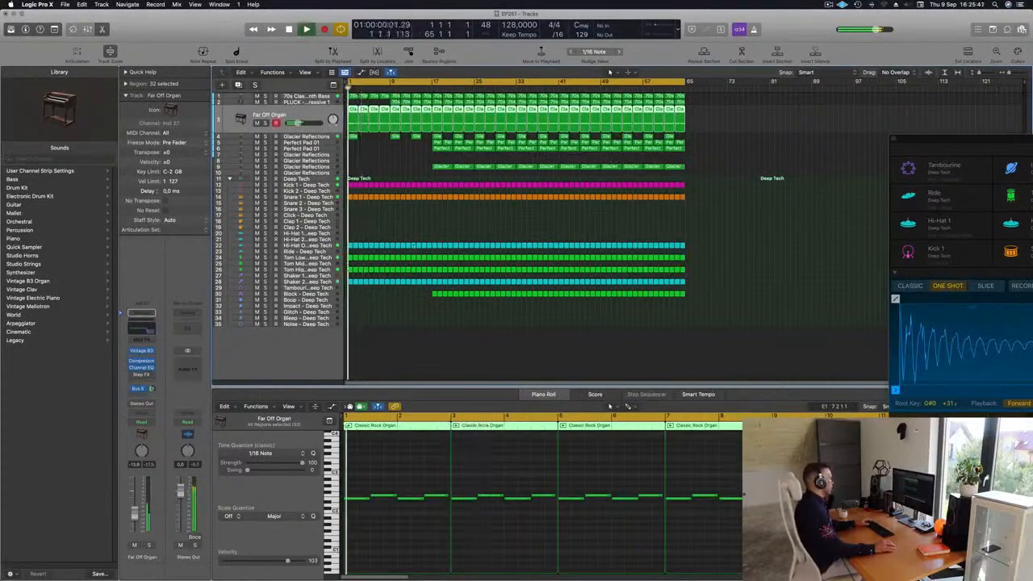
Delete the low and high tom regions on tracks 24 and 26 from the first 16 bars
{"action": "left_click_drag", "start_coordinate": [349, 254], "coordinate": [414, 276]}
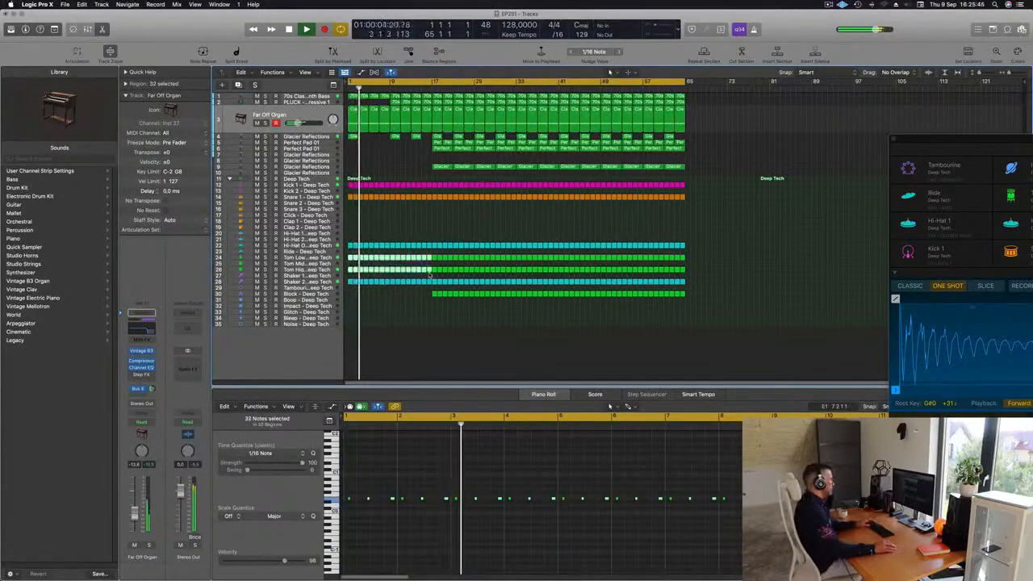
{"action": "key", "text": "Delete"}
{"action": "key", "text": "space"}
Compare the mix with Shaker 2 muted and unmuted, and delete the Shaker 2 regions from the first nine bars
{"action": "left_click", "coordinate": [317, 281]}
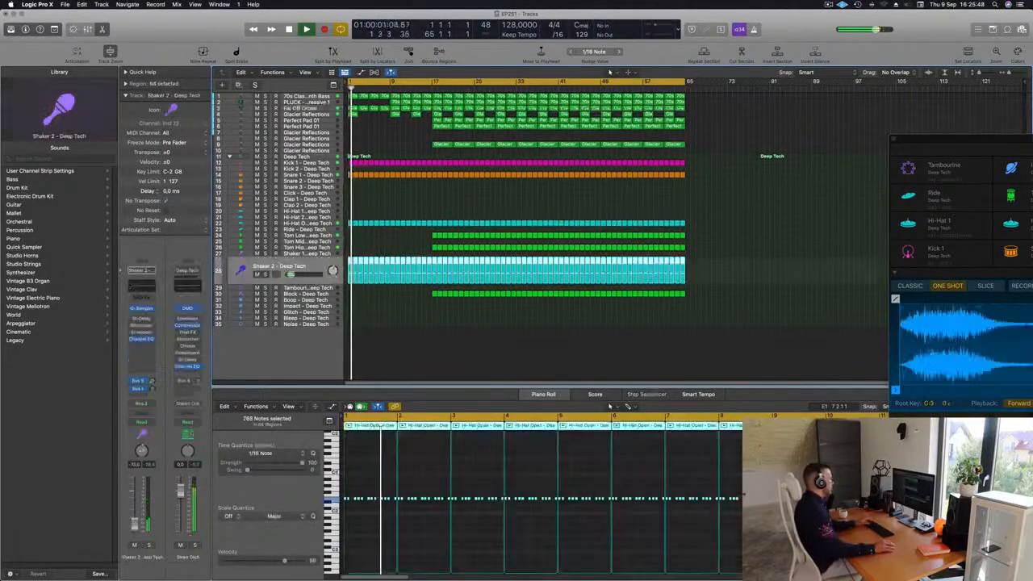
{"action": "key", "text": "Return"}
{"action": "left_click", "coordinate": [256, 275]}
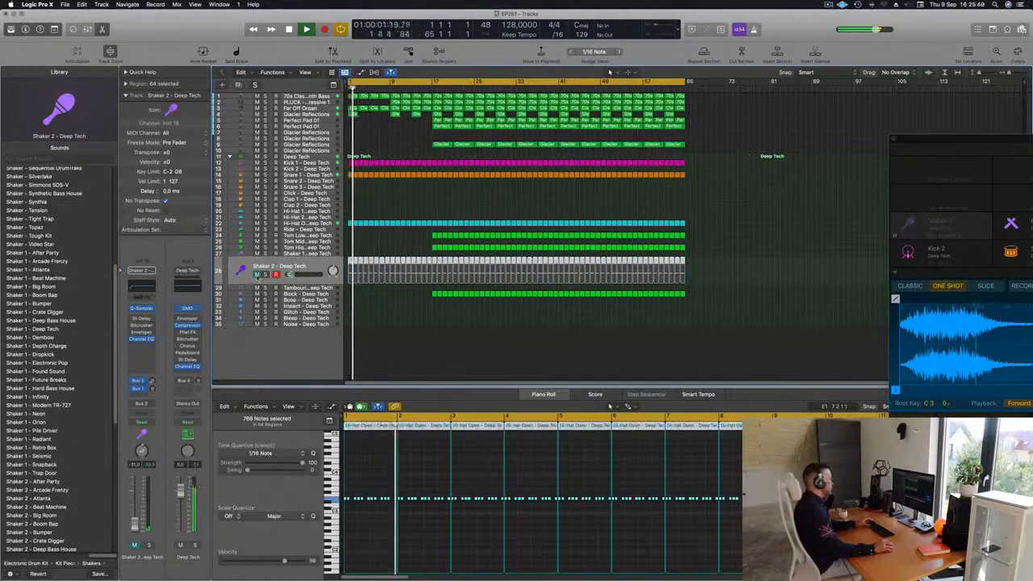
{"action": "left_click", "coordinate": [256, 275]}
{"action": "left_click_drag", "start_coordinate": [349, 254], "coordinate": [391, 290]}
{"action": "key", "text": "Delete"}
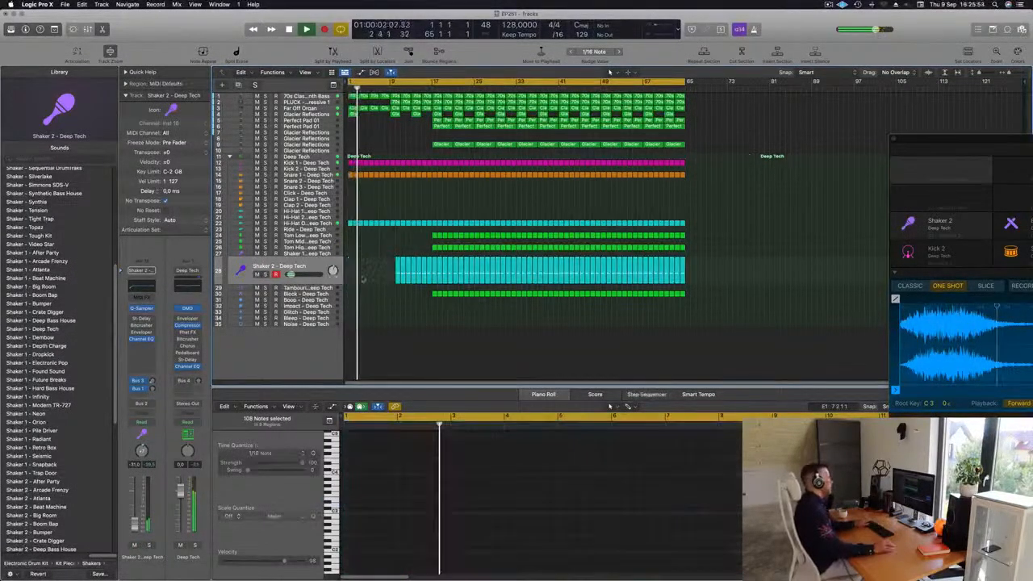
{"action": "key", "text": "space"}
{"action": "key", "text": "super+Right"}
{"action": "key", "text": "super+Right"}
{"action": "key", "text": "super+Right"}
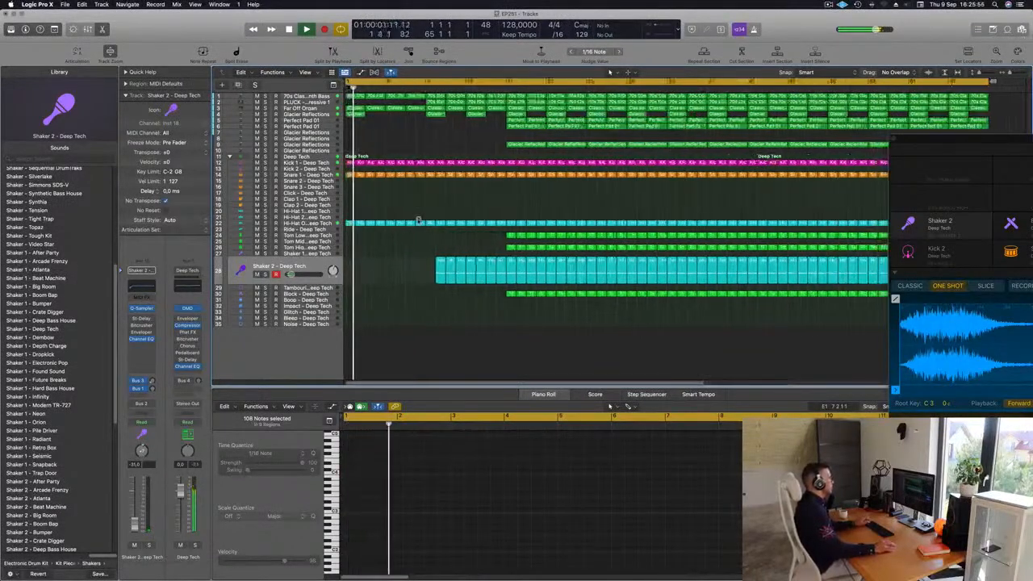
Shorten the 70s Classic Synth Bass region starting at bar 3 so it ends just before bar 5
{"action": "key", "text": "super+Left"}
{"action": "key", "text": "super+Left"}
{"action": "key", "text": "super+Right"}
{"action": "key", "text": "super+Right"}
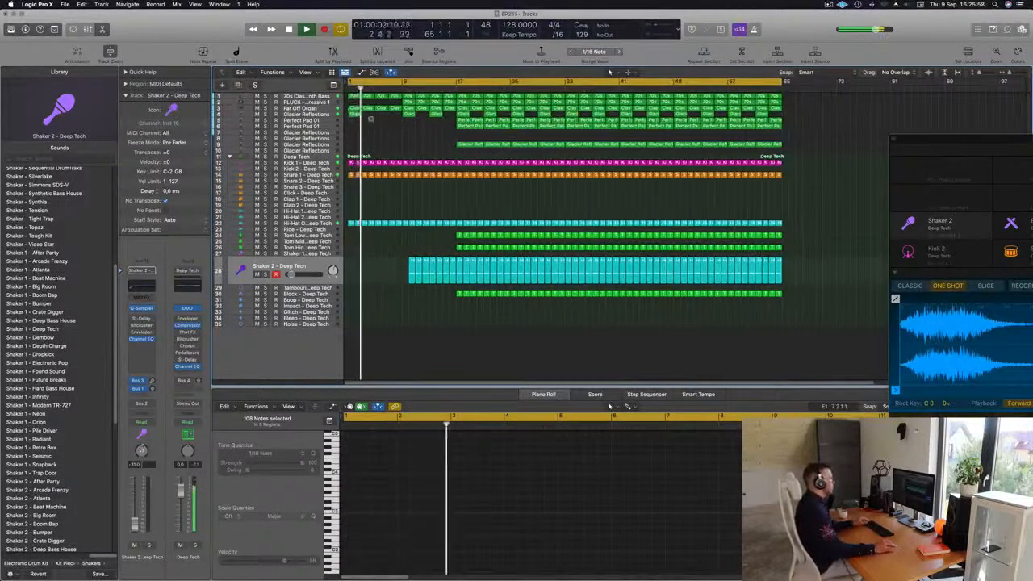
{"action": "key", "text": "Return"}
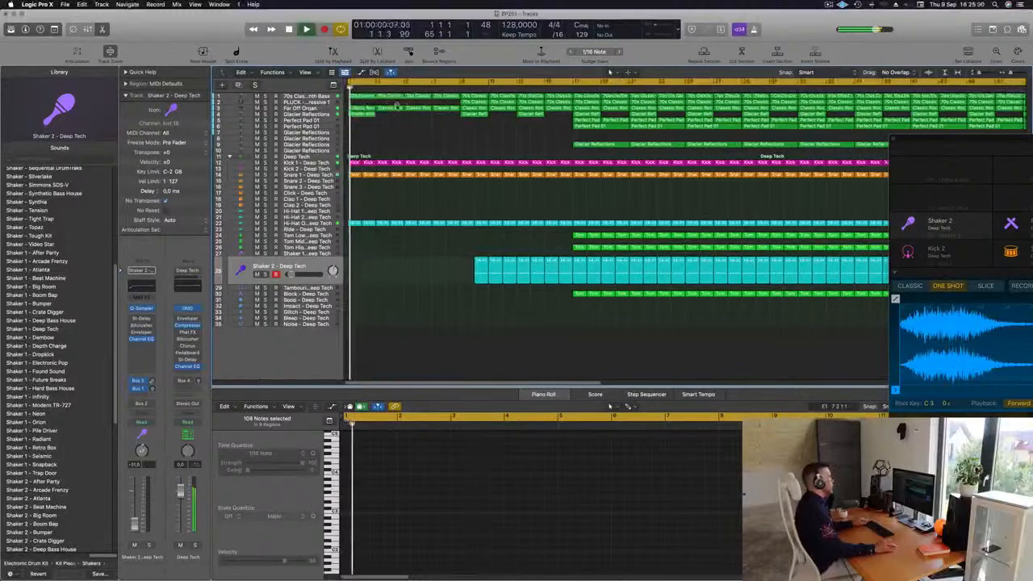
{"action": "scroll", "coordinate": [392, 100], "scroll_direction": "up", "scroll_amount": 3}
{"action": "left_click", "coordinate": [405, 106]}
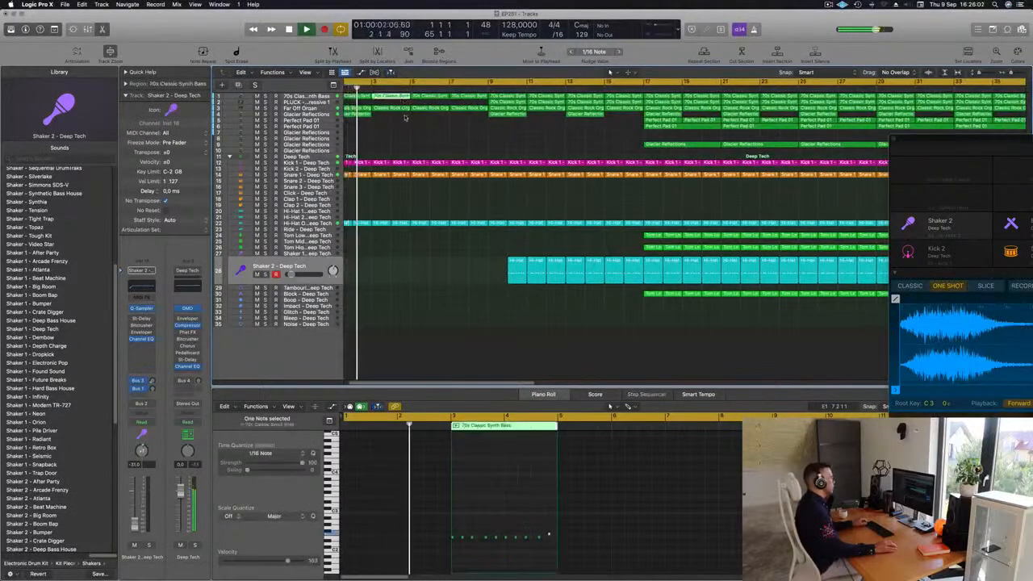
{"action": "left_click", "coordinate": [403, 96]}
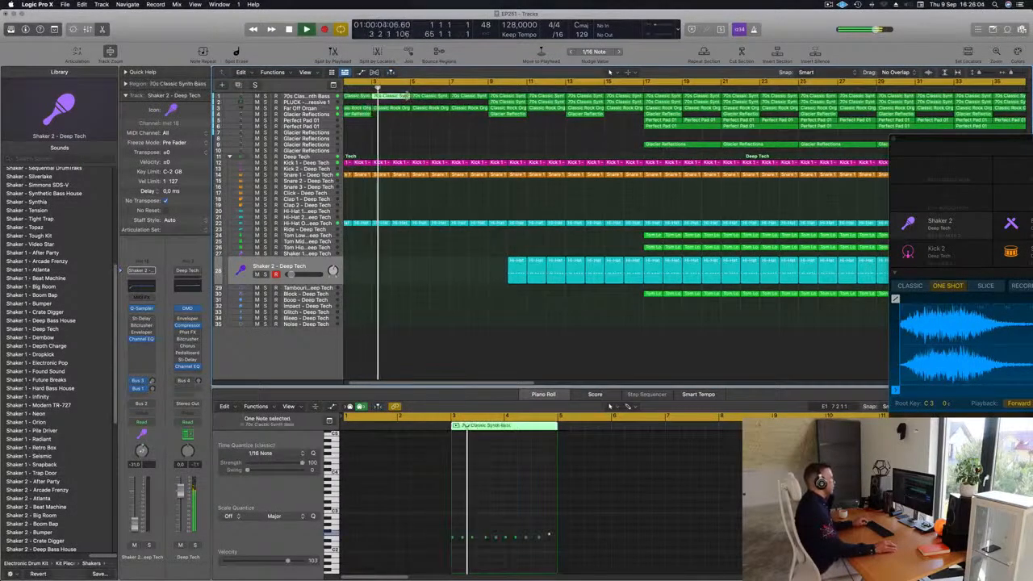
{"action": "key", "text": "space"}
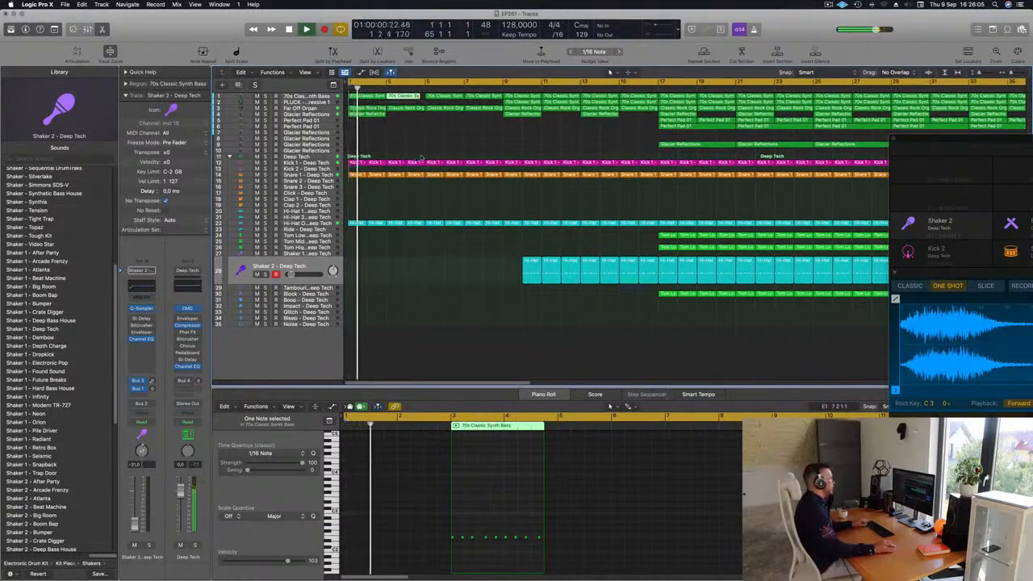
Cut the kick, snare and hi-hat parts at the very end of bar 4 and play the break from the start
{"action": "left_click_drag", "start_coordinate": [420, 155], "coordinate": [425, 248]}
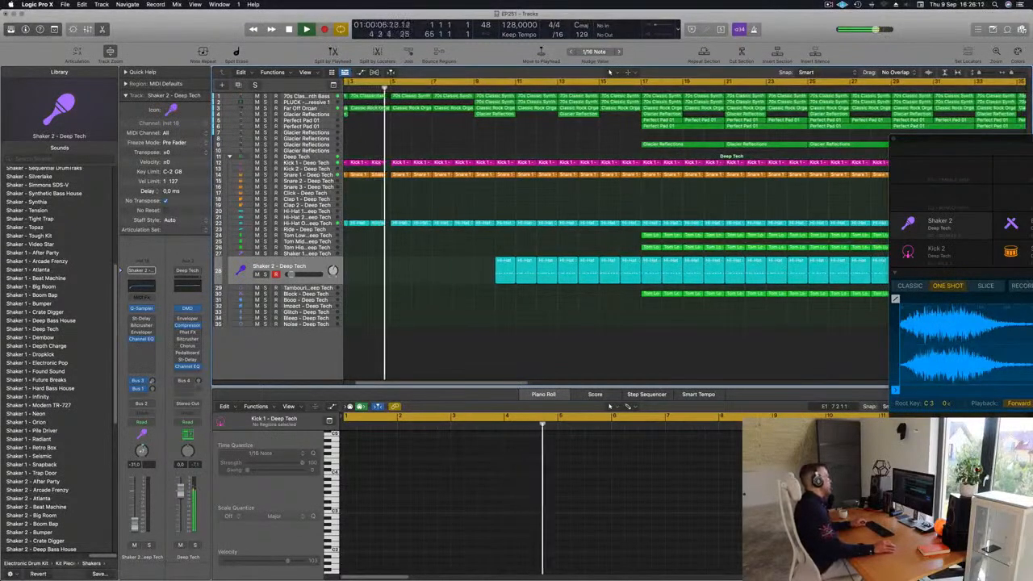
{"action": "scroll", "coordinate": [417, 149], "scroll_direction": "left", "scroll_amount": 3}
{"action": "scroll", "coordinate": [452, 135], "scroll_direction": "down", "scroll_amount": 2}
{"action": "key", "text": "Return"}
{"action": "scroll", "coordinate": [481, 189], "scroll_direction": "down", "scroll_amount": 2}
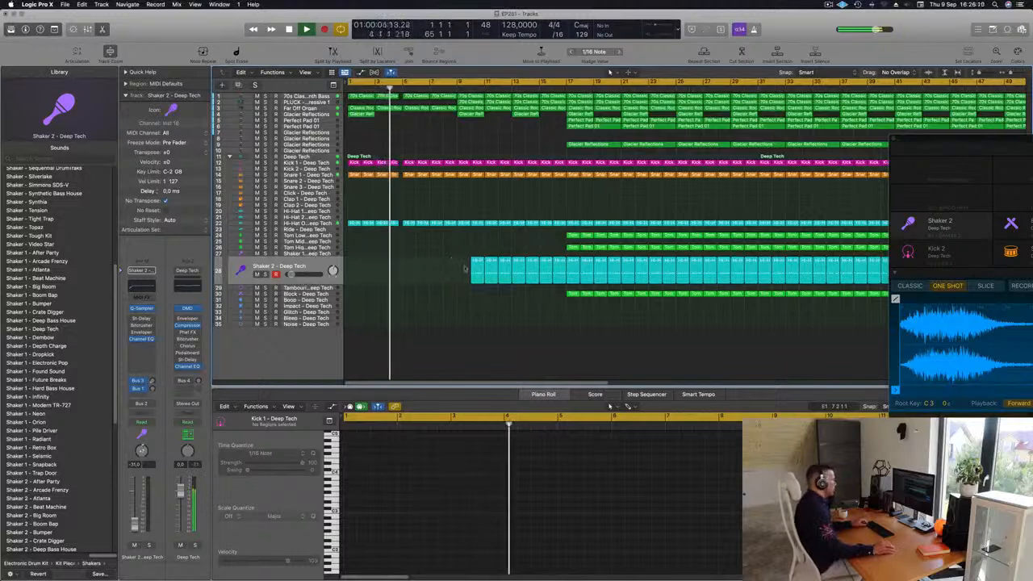
Copy a Tom Low region to the Ride track at bar 5 and reduce it to one longer note at its start
{"action": "left_click_drag", "start_coordinate": [572, 293], "coordinate": [409, 234]}
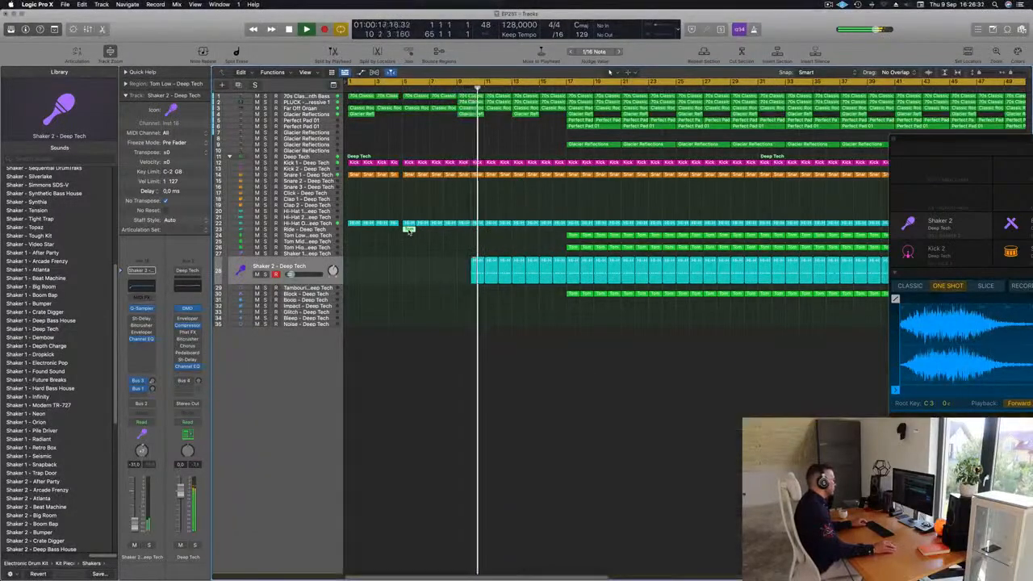
{"action": "left_click_drag", "start_coordinate": [412, 498], "coordinate": [409, 498]}
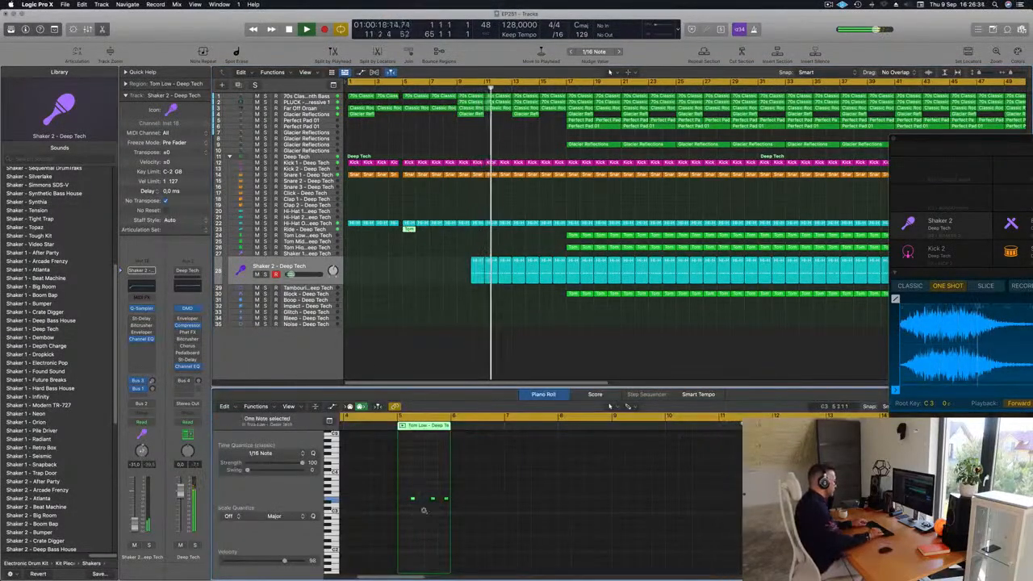
{"action": "key", "text": "alt+Left"}
{"action": "mouse_move", "coordinate": [424, 512]}
{"action": "left_mouse_down"}
{"action": "mouse_move", "coordinate": [451, 502]}
{"action": "mouse_move", "coordinate": [419, 499]}
{"action": "left_mouse_up"}
{"action": "key", "text": "Return"}
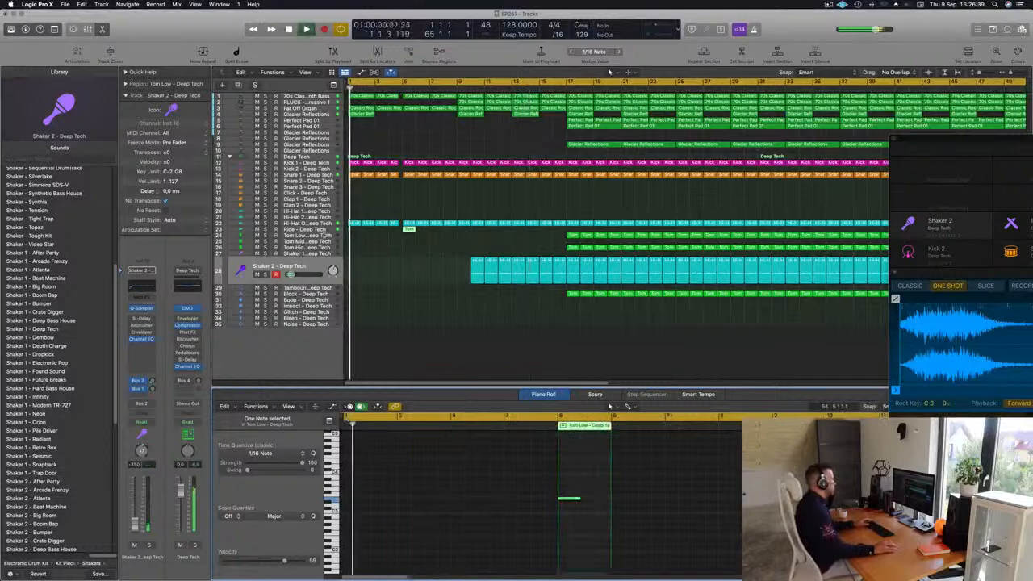
Replace the Ride - Deep Tech sound on track 23 with Crash - Roland TR-909
{"action": "left_click", "coordinate": [325, 231]}
{"action": "key", "text": "Return"}
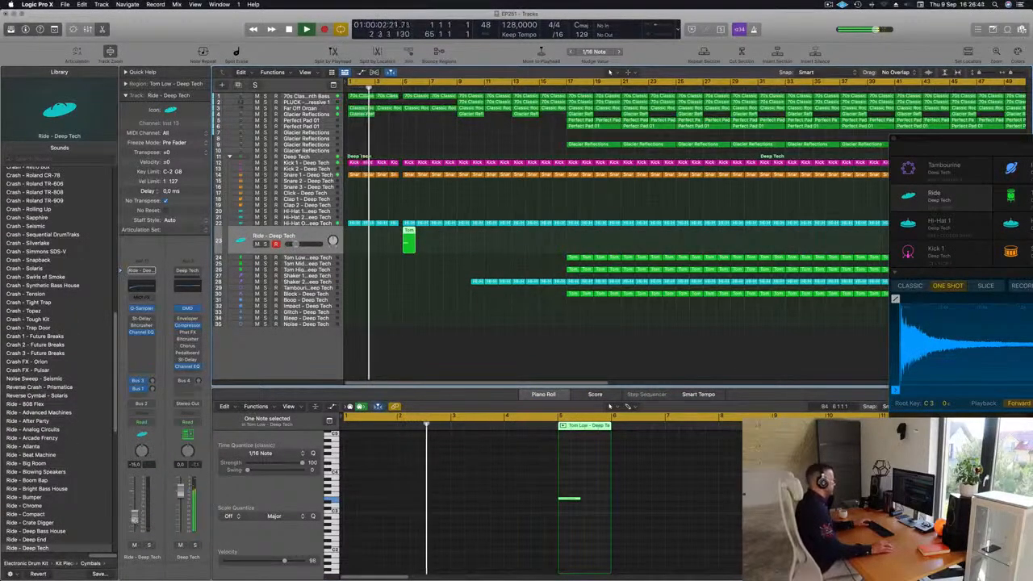
{"action": "scroll", "coordinate": [48, 477], "scroll_direction": "up", "scroll_amount": 10}
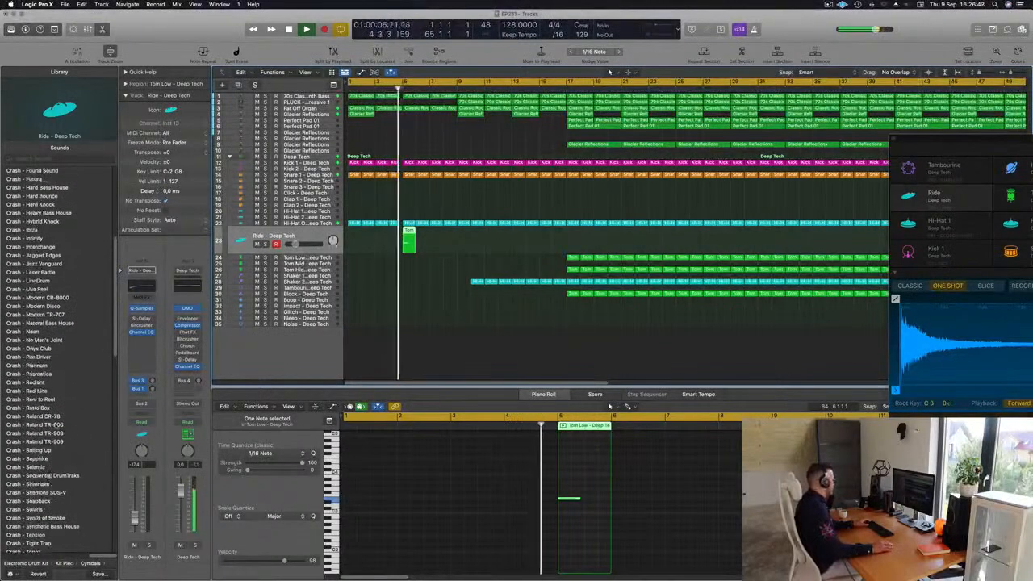
{"action": "left_click", "coordinate": [35, 442]}
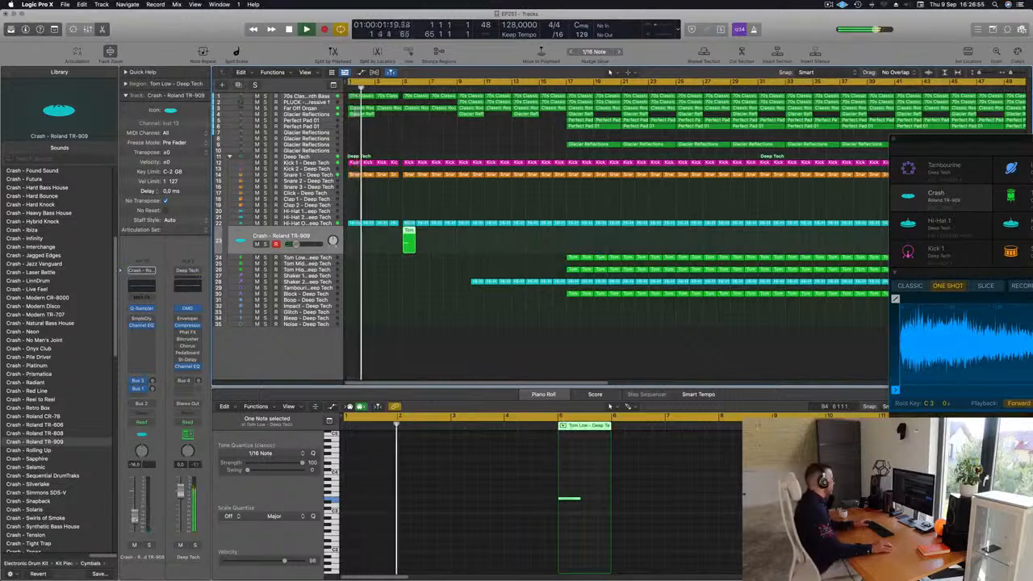
Add a send from the Crash - Roland TR-909 channel to the SilverVerb bus and play the intro from the start
{"action": "left_click", "coordinate": [142, 394]}
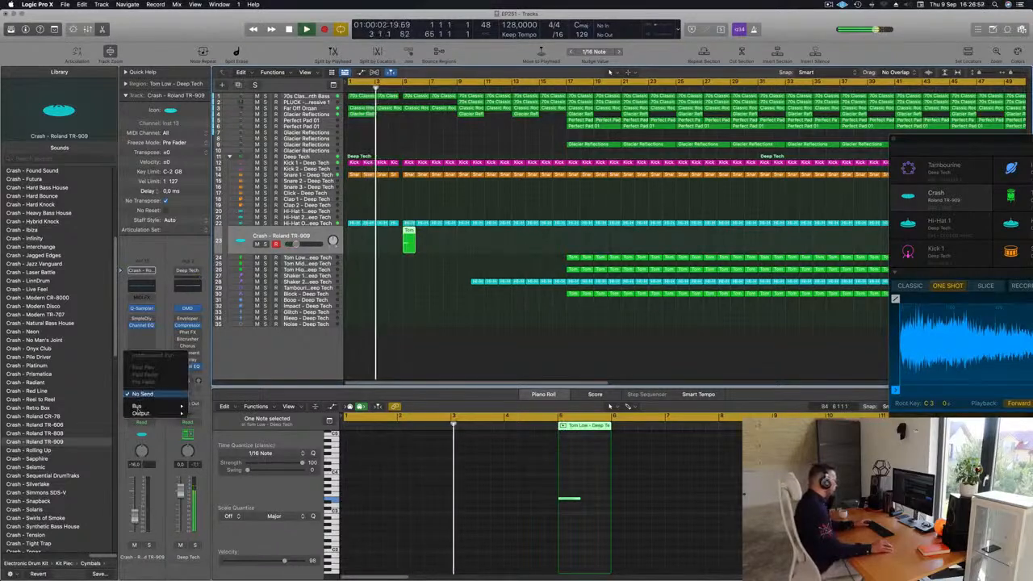
{"action": "mouse_move", "coordinate": [137, 406]}
{"action": "left_click", "coordinate": [208, 331]}
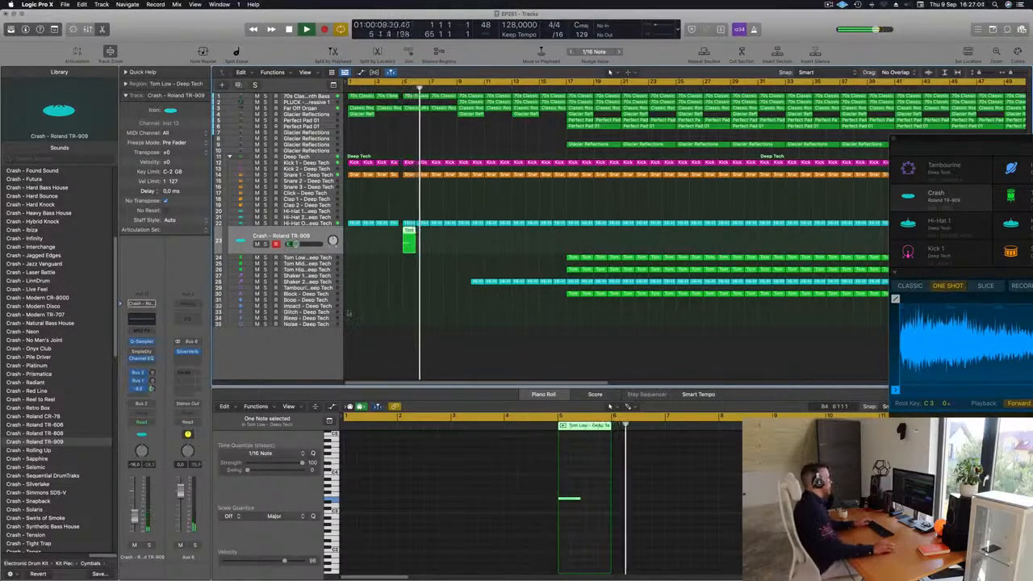
{"action": "key", "text": "Return"}
{"action": "scroll", "coordinate": [403, 287], "scroll_direction": "down", "scroll_amount": 2}
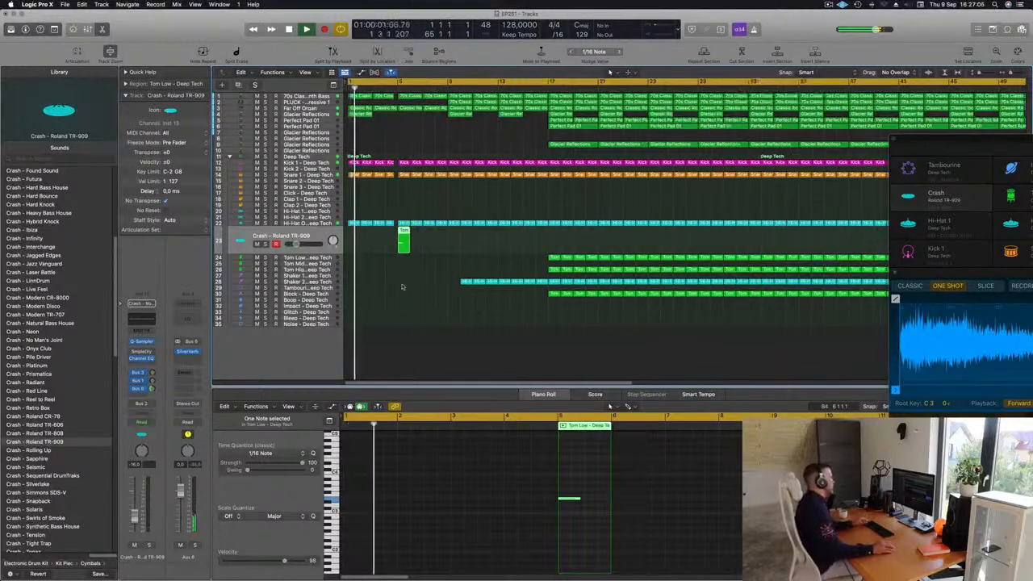
{"action": "scroll", "coordinate": [420, 270], "scroll_direction": "up", "scroll_amount": 4}
{"action": "scroll", "coordinate": [452, 207], "scroll_direction": "left", "scroll_amount": 2}
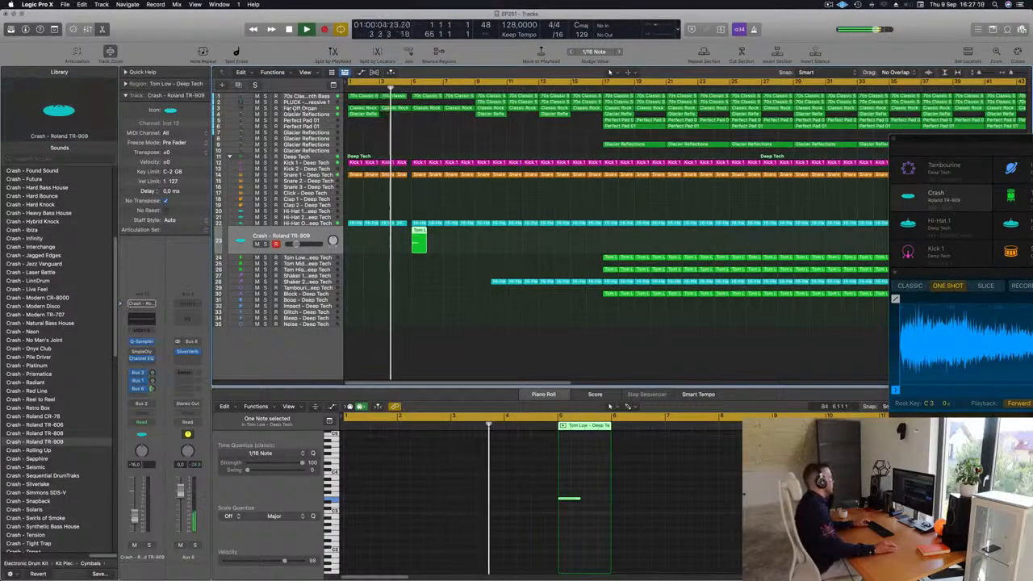
Listen to the Far Off Organ track in solo, and return to the full mix
{"action": "left_click", "coordinate": [303, 109]}
{"action": "left_click", "coordinate": [265, 124]}
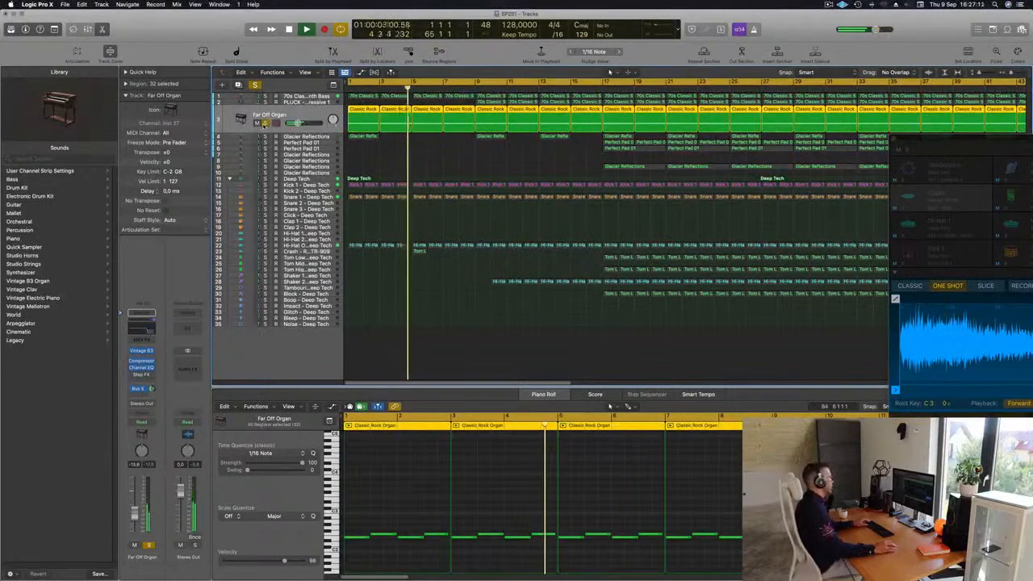
{"action": "left_click", "coordinate": [265, 124]}
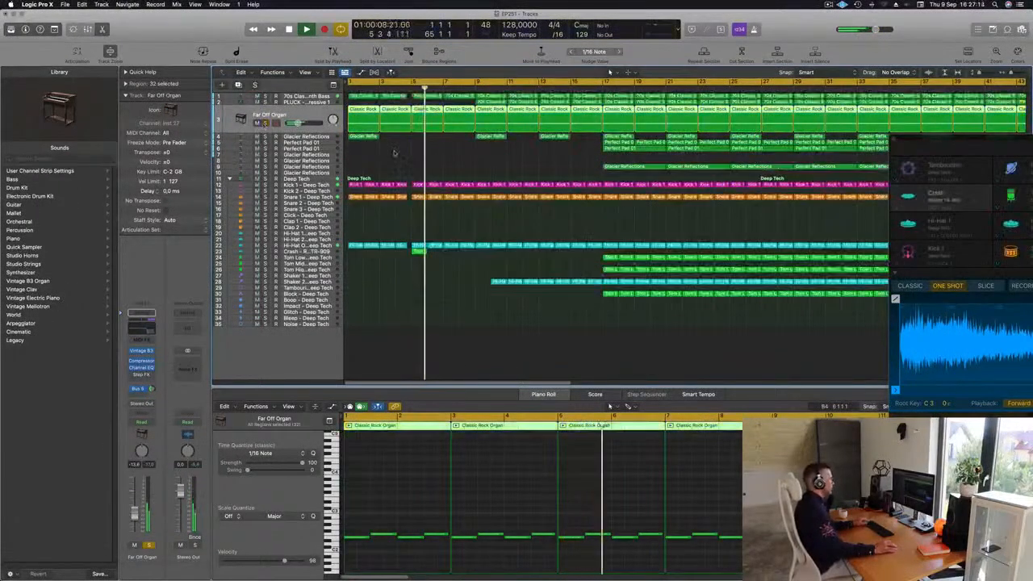
{"action": "key", "text": "super+Left"}
{"action": "key", "text": "super+Left"}
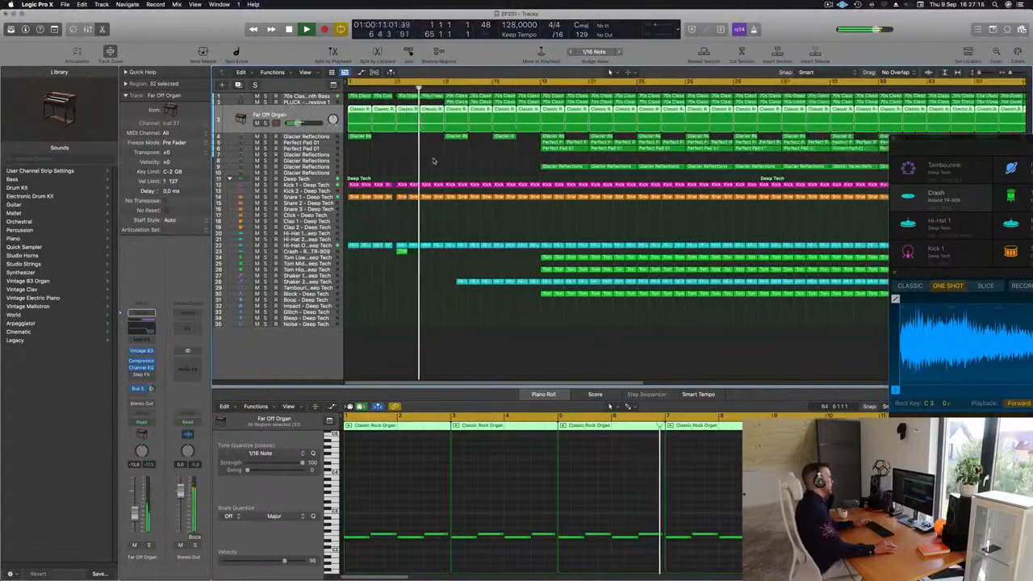
Delete the remaining Shaker 2 regions before bar 17
{"action": "left_click", "coordinate": [458, 280]}
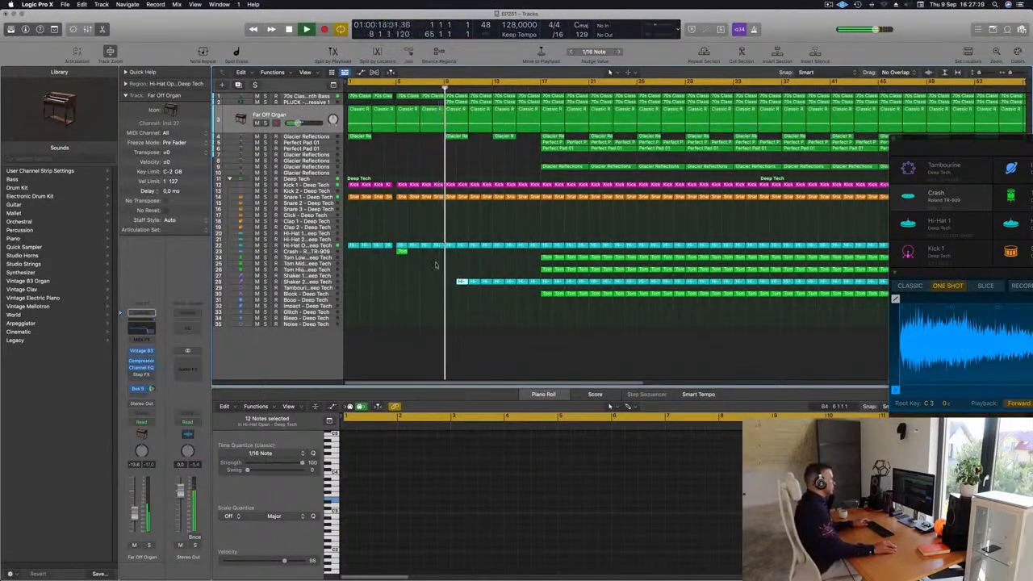
{"action": "left_click_drag", "start_coordinate": [462, 283], "coordinate": [530, 288]}
{"action": "key", "text": "Return"}
{"action": "key", "text": "Delete"}
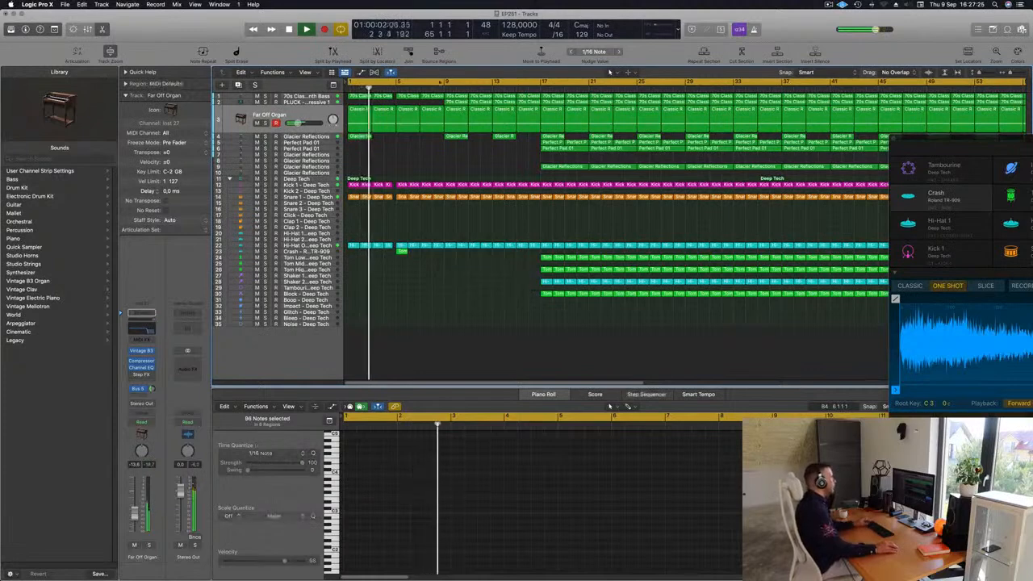
Slightly raise the PLUCK - Basic Progressive 1 track's volume during playback and open its Sylenth1 plug-in
{"action": "left_click", "coordinate": [429, 86]}
{"action": "left_click", "coordinate": [305, 102]}
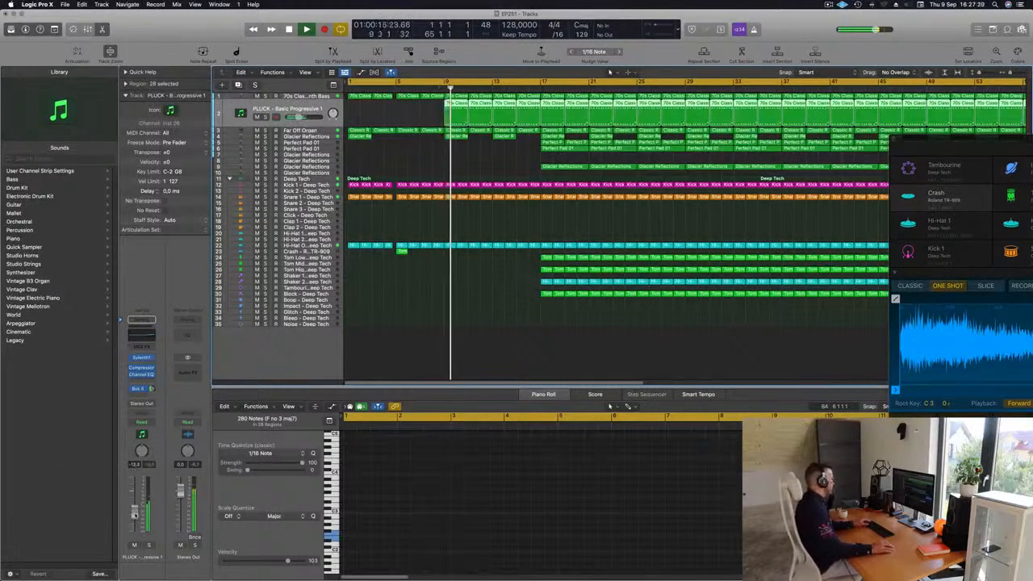
{"action": "left_click", "coordinate": [142, 357]}
{"action": "left_click_drag", "start_coordinate": [564, 180], "coordinate": [666, 173]}
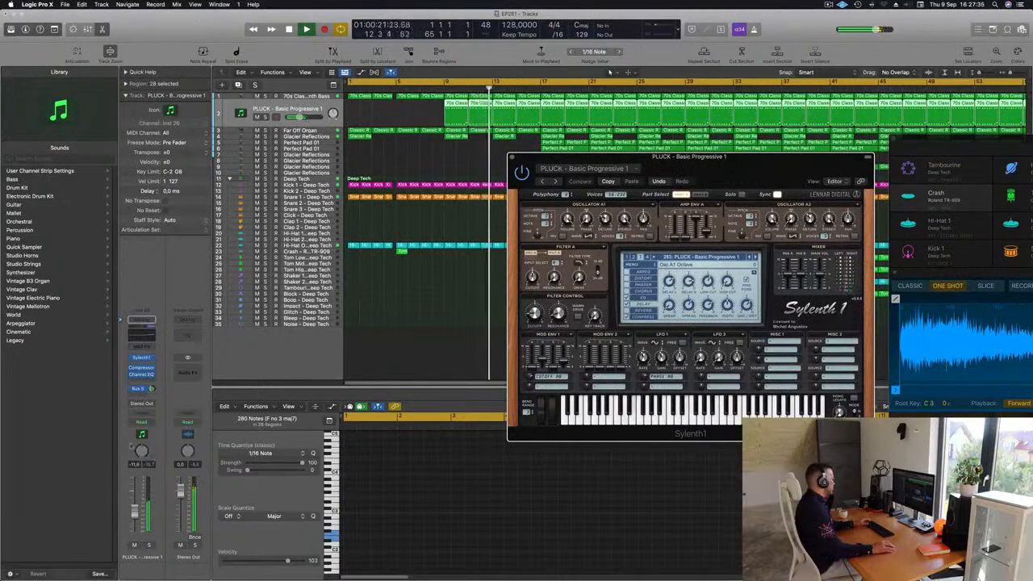
Set the PLUCK track's automation mode to Touch, record a Sylenth1 filter cutoff move during playback and close the plug-in
{"action": "left_click", "coordinate": [153, 423]}
{"action": "left_click", "coordinate": [259, 329]}
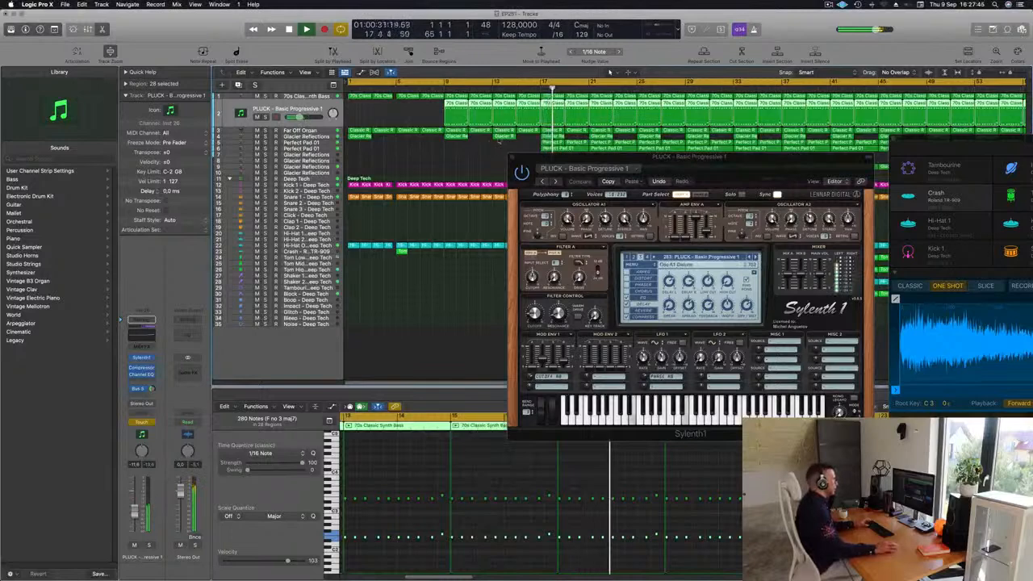
{"action": "key", "text": "Return"}
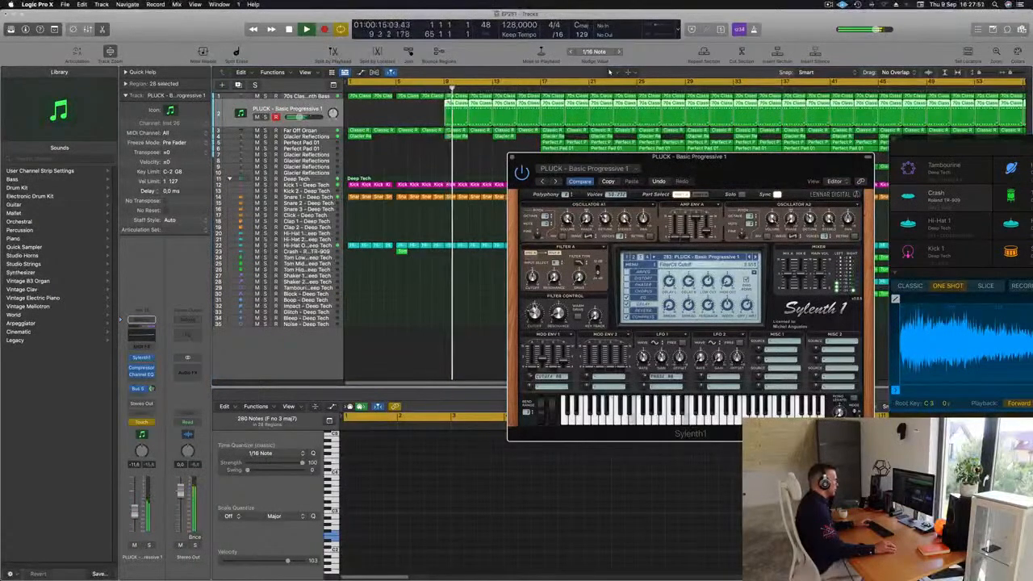
{"action": "key", "text": "Return"}
{"action": "left_click", "coordinate": [512, 156]}
{"action": "key", "text": "space"}
Display the PLUCK track's Sylenth1 FilterCtl Cutoff automation and shape a dip in the curve at bar 9
{"action": "left_click_drag", "start_coordinate": [310, 127], "coordinate": [310, 166]}
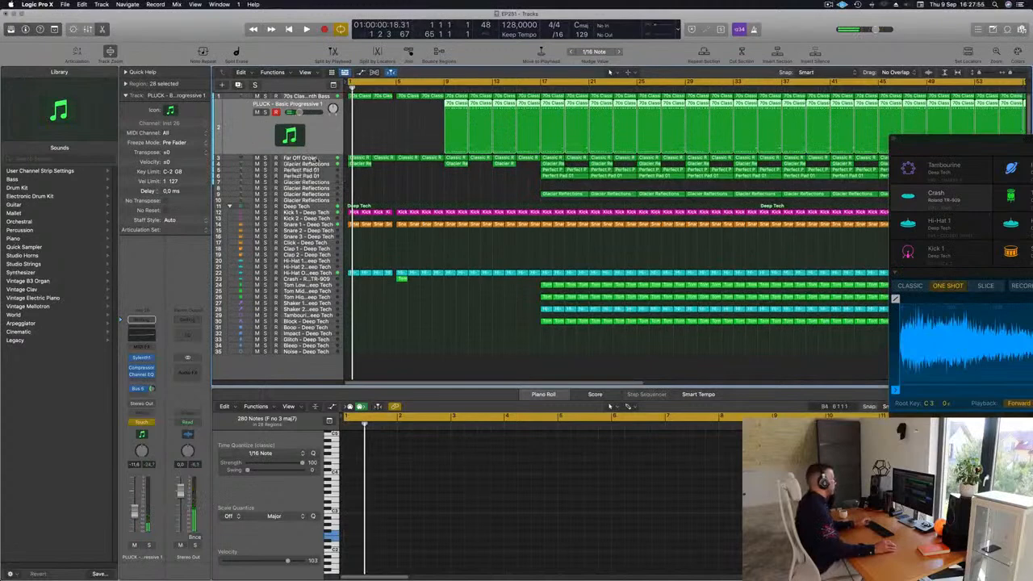
{"action": "key", "text": "a"}
{"action": "left_click", "coordinate": [307, 136]}
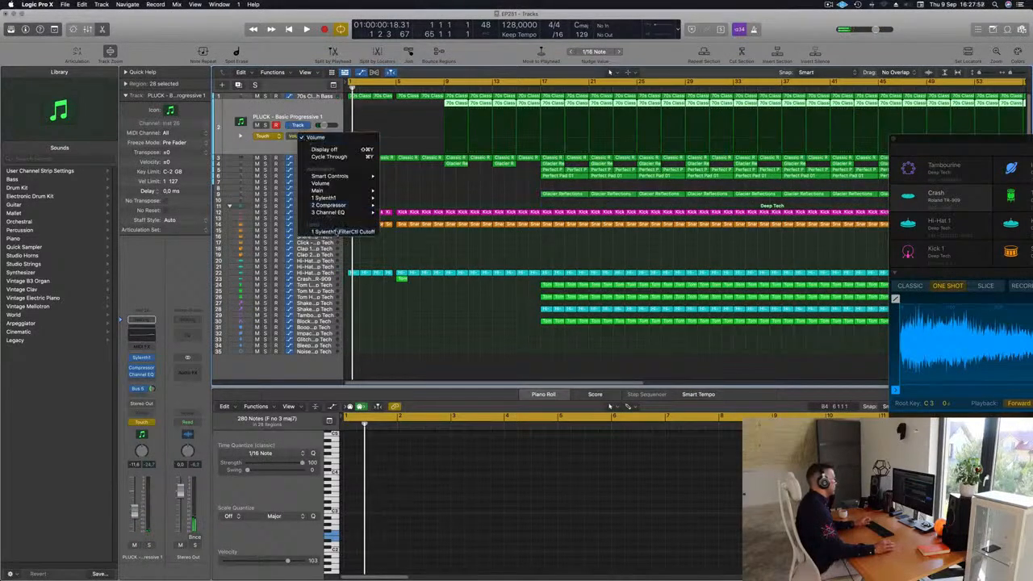
{"action": "left_click", "coordinate": [342, 232]}
{"action": "left_click_drag", "start_coordinate": [469, 148], "coordinate": [444, 151]}
{"action": "key", "text": "space"}
{"action": "left_click", "coordinate": [440, 90]}
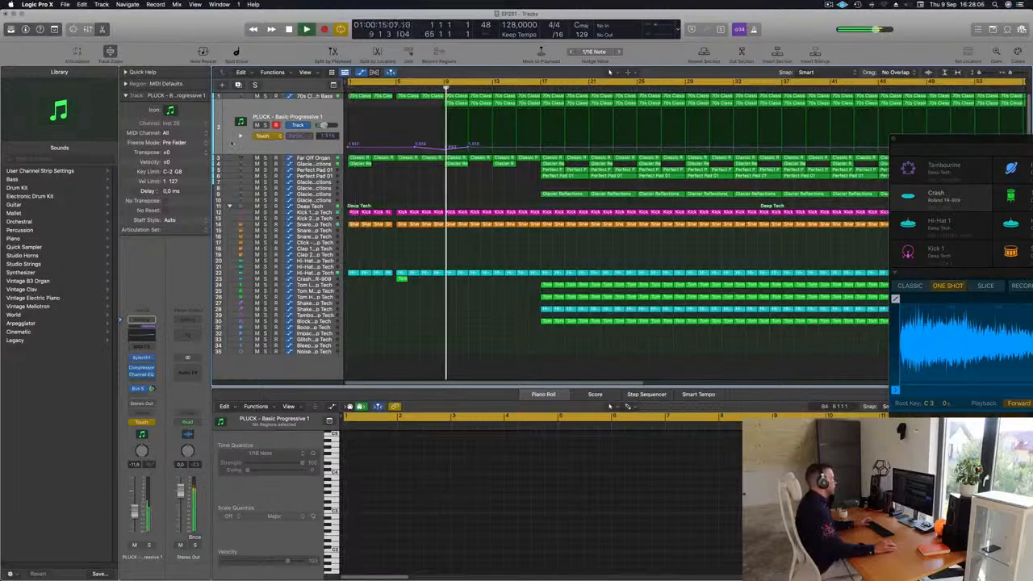
Set the PLUCK track's automation mode to Read and draw cutoff points dipping near bar 13 and rising through bar 15 towards bar 17
{"action": "left_click", "coordinate": [262, 136]}
{"action": "left_click", "coordinate": [267, 129]}
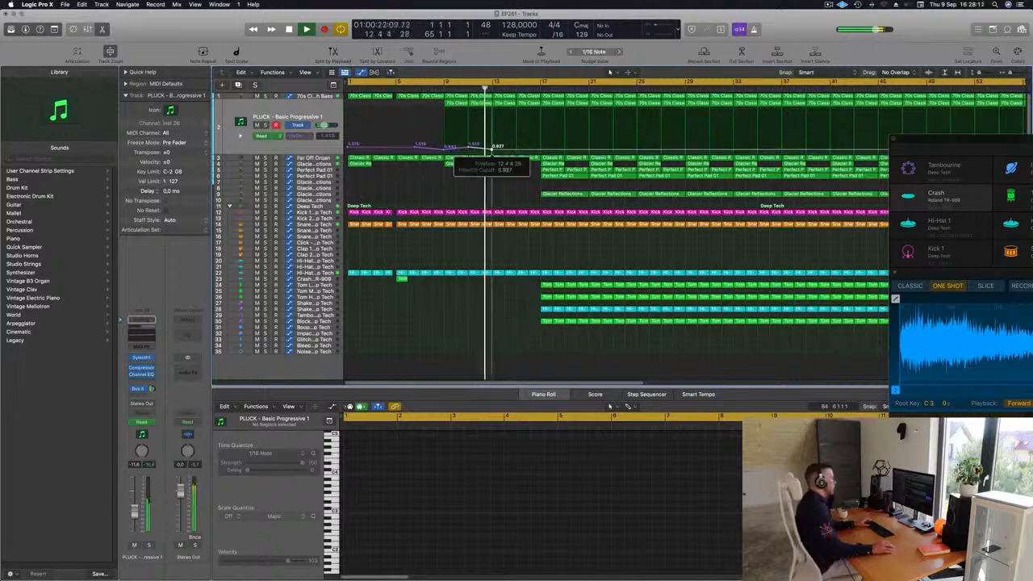
{"action": "left_click_drag", "start_coordinate": [515, 149], "coordinate": [517, 145]}
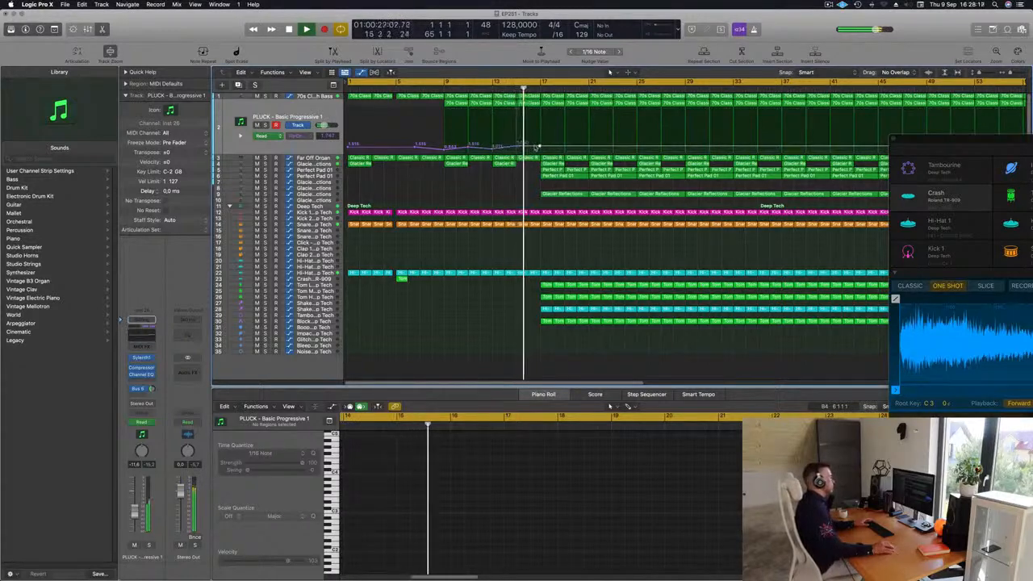
{"action": "left_click_drag", "start_coordinate": [538, 147], "coordinate": [538, 143]}
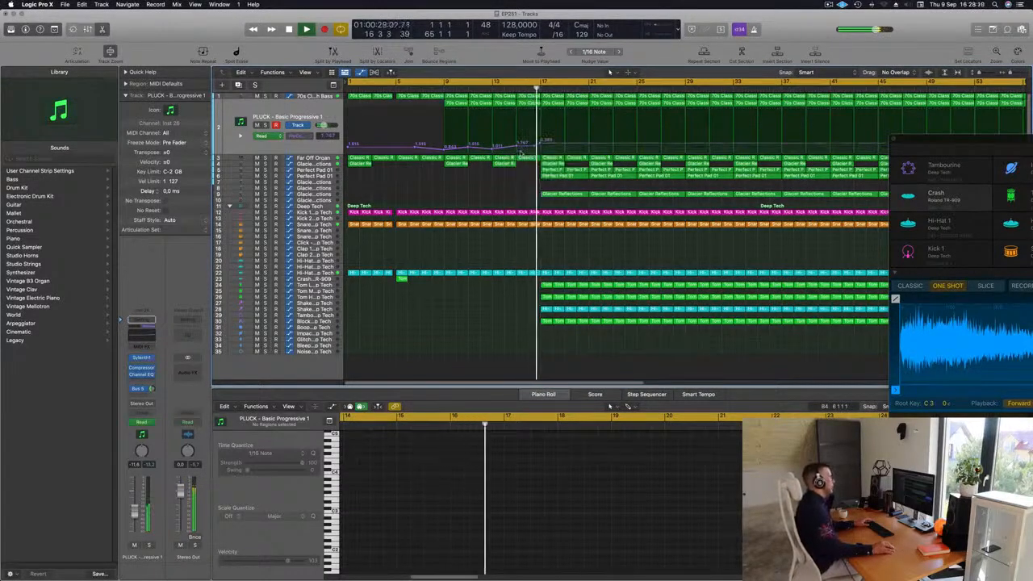
Delete the Glacier Reflections region on track 9 that starts at bar 17
{"action": "left_click", "coordinate": [507, 189], "text": "shift"}
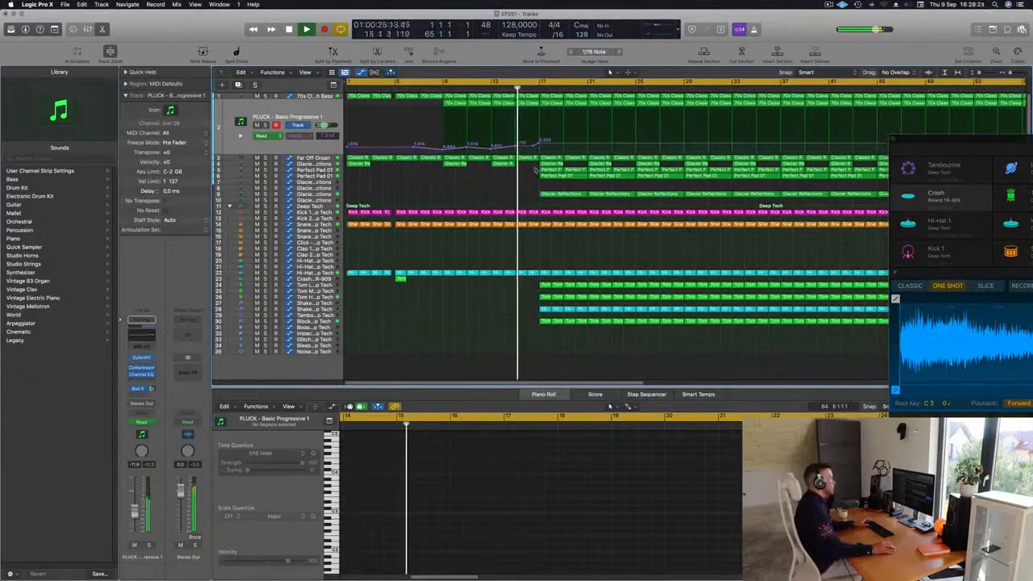
{"action": "left_click", "coordinate": [561, 194]}
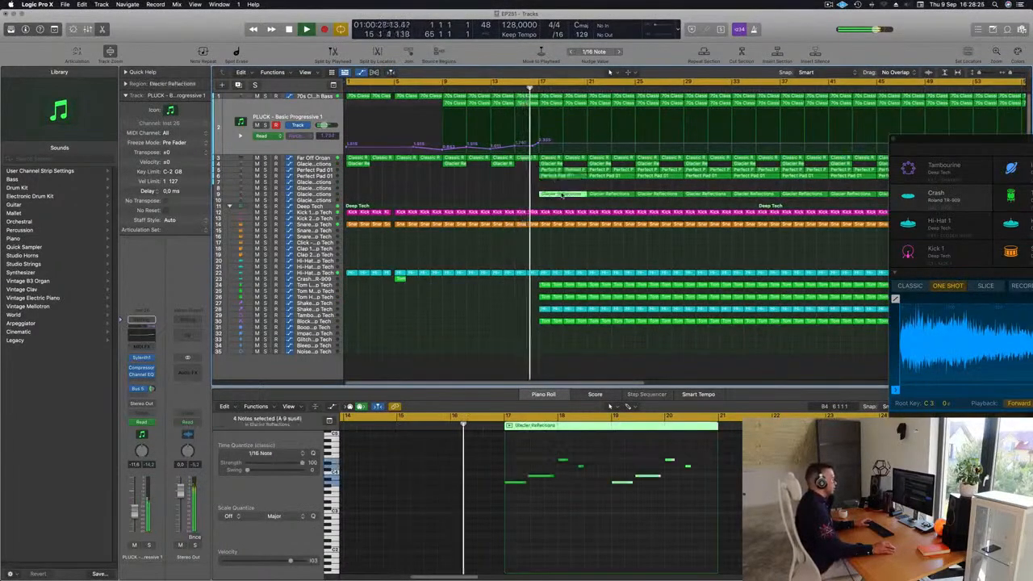
{"action": "key", "text": "Delete"}
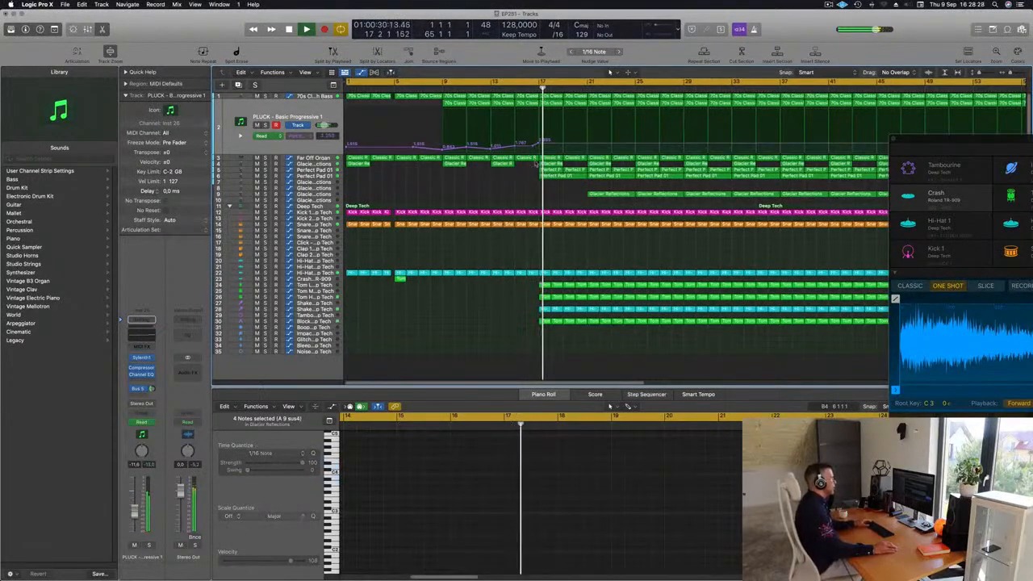
Delete the track 5 Perfect Pad regions between bars 17 and 21 and the later notes of track 6's Perfect Pad 01 region at bar 17
{"action": "left_click", "coordinate": [550, 170]}
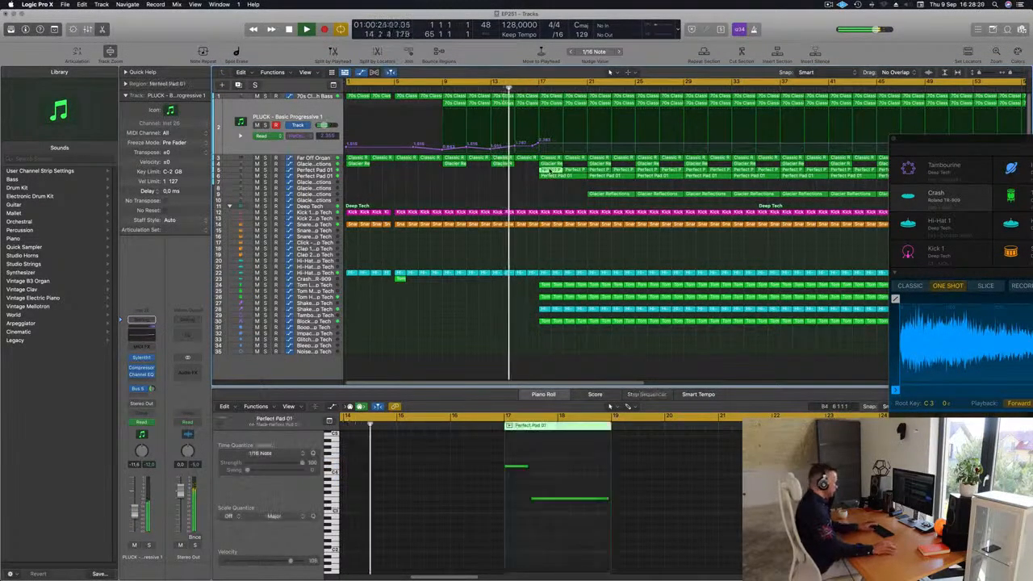
{"action": "scroll", "coordinate": [550, 171], "scroll_direction": "right", "scroll_amount": 1}
{"action": "key", "text": "Delete"}
{"action": "left_click", "coordinate": [571, 170]}
{"action": "key", "text": "Delete"}
{"action": "left_click", "coordinate": [549, 177]}
{"action": "left_click_drag", "start_coordinate": [584, 471], "coordinate": [657, 510]}
{"action": "key", "text": "Delete"}
{"action": "scroll", "coordinate": [446, 168], "scroll_direction": "down", "scroll_amount": 1}
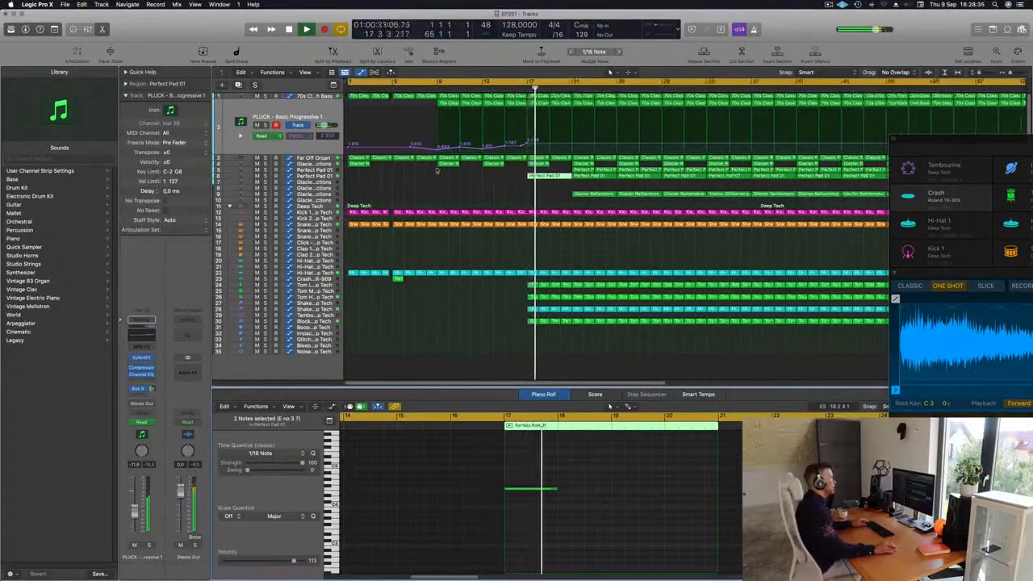
Delete the tom and block regions from bar 17 up to about bar 22, keeping the shaker regions
{"action": "scroll", "coordinate": [446, 168], "scroll_direction": "down", "scroll_amount": 2}
{"action": "left_click", "coordinate": [418, 91]}
{"action": "left_click_drag", "start_coordinate": [445, 282], "coordinate": [486, 320]}
{"action": "key", "text": "Delete"}
{"action": "key", "text": "Delete"}
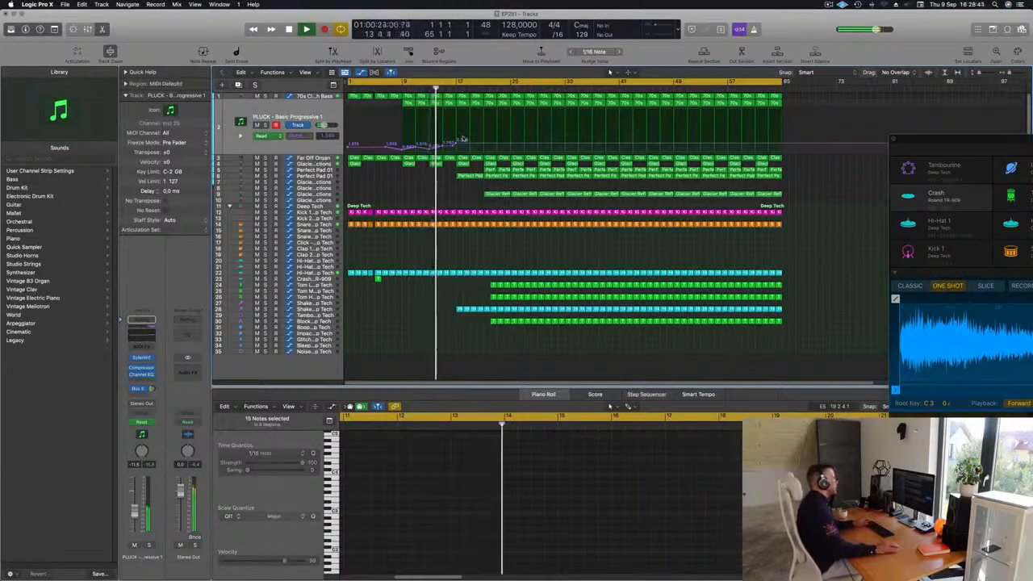
Color and name all regions in the arrangement by their tracks
{"action": "key", "text": "super+a"}
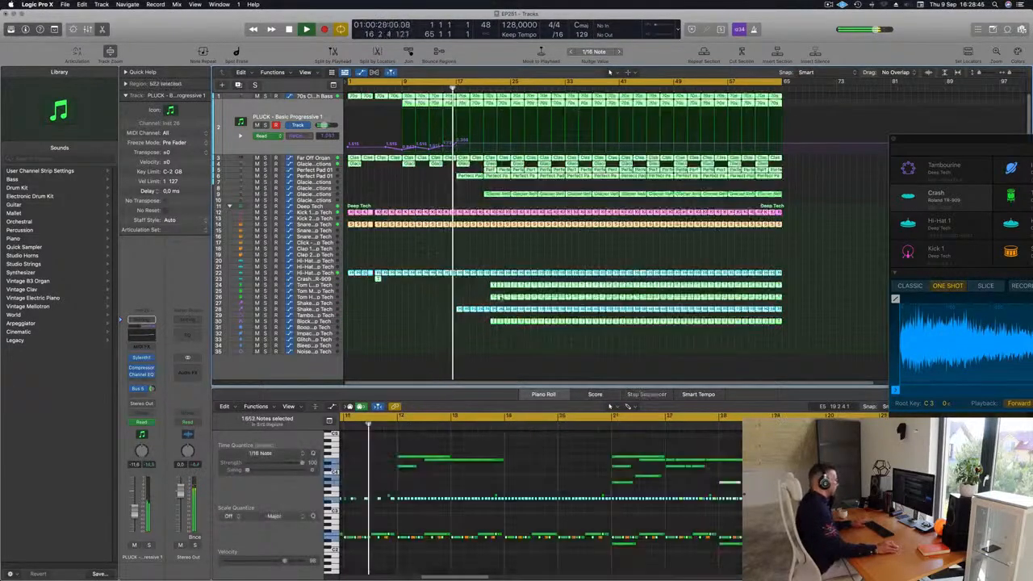
{"action": "right_click", "coordinate": [514, 275]}
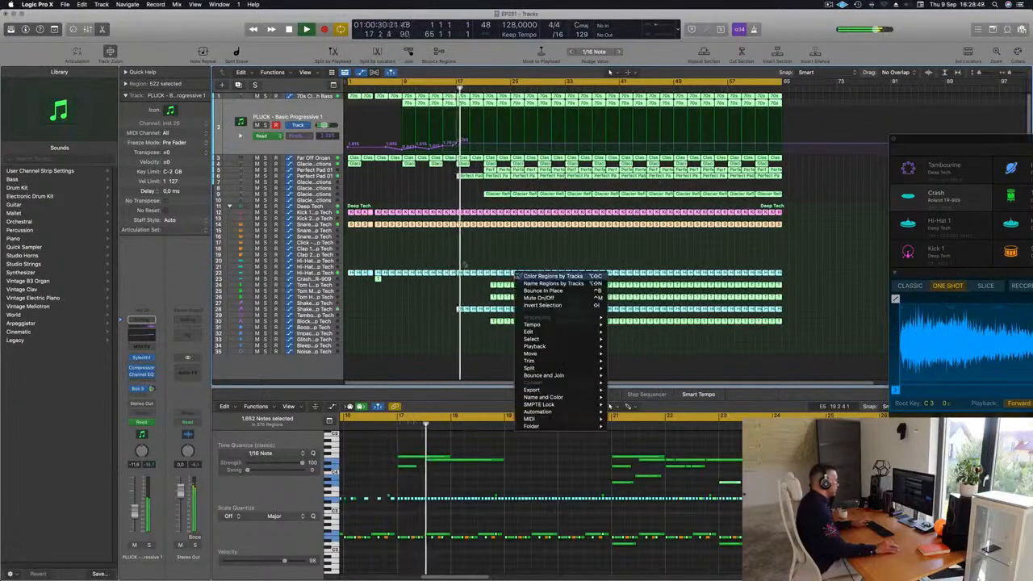
{"action": "left_click", "coordinate": [528, 277]}
{"action": "right_click", "coordinate": [513, 274]}
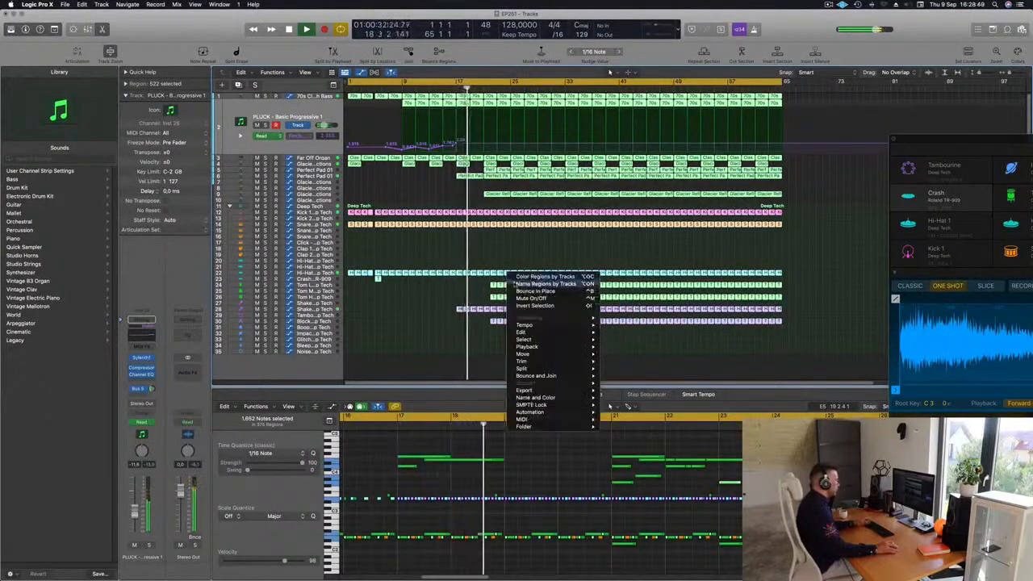
{"action": "left_click", "coordinate": [532, 284]}
{"action": "left_click", "coordinate": [444, 254]}
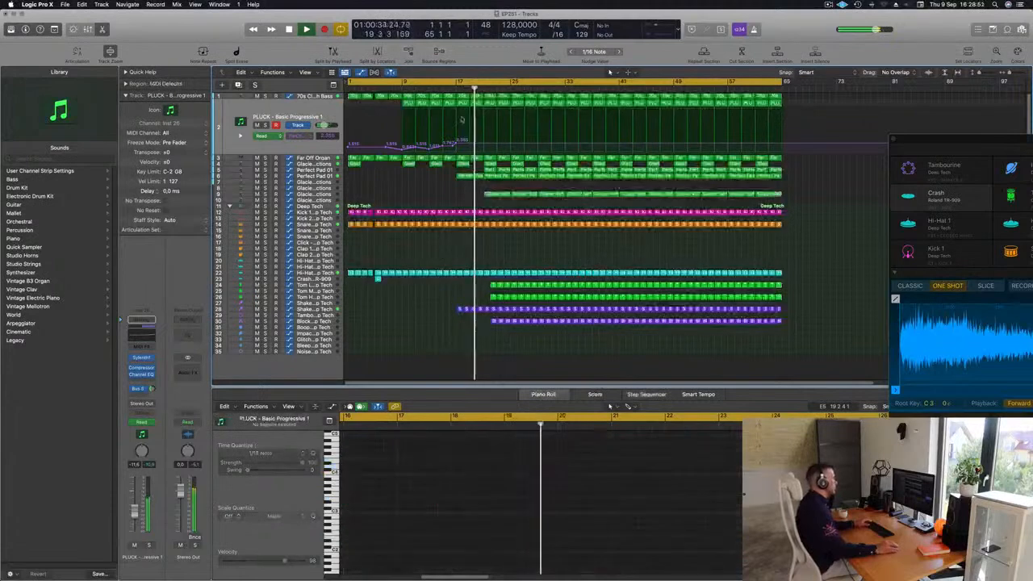
Cut the last beat before bar 17 (16 4 1 to 17 1 1) out of the instrument and drum tracks, splitting overlapping notes, and play the transition
{"action": "left_click", "coordinate": [444, 91]}
{"action": "key", "text": "super+Left"}
{"action": "scroll", "coordinate": [427, 201], "scroll_direction": "up", "scroll_amount": 8}
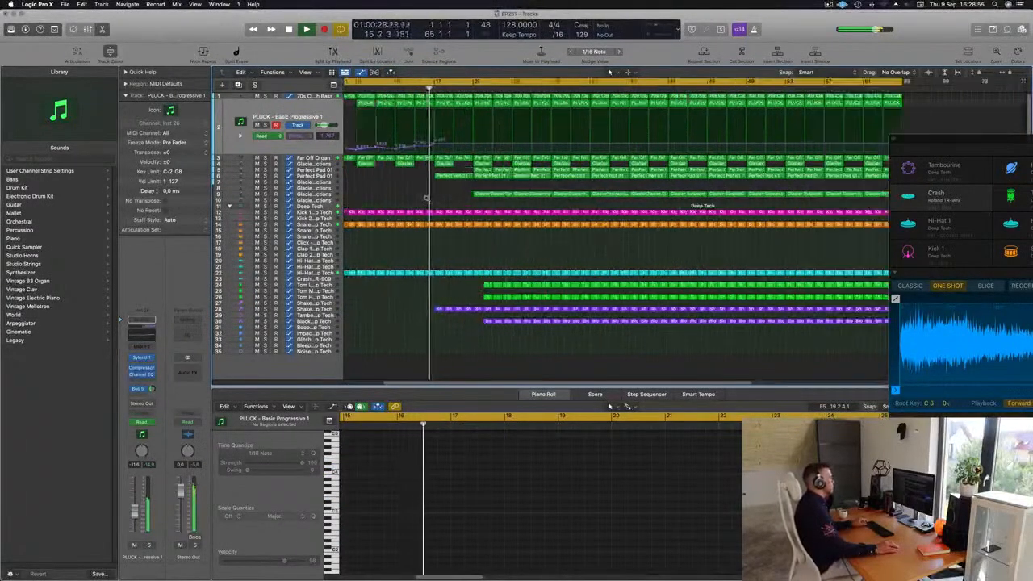
{"action": "scroll", "coordinate": [425, 216], "scroll_direction": "left", "scroll_amount": 3}
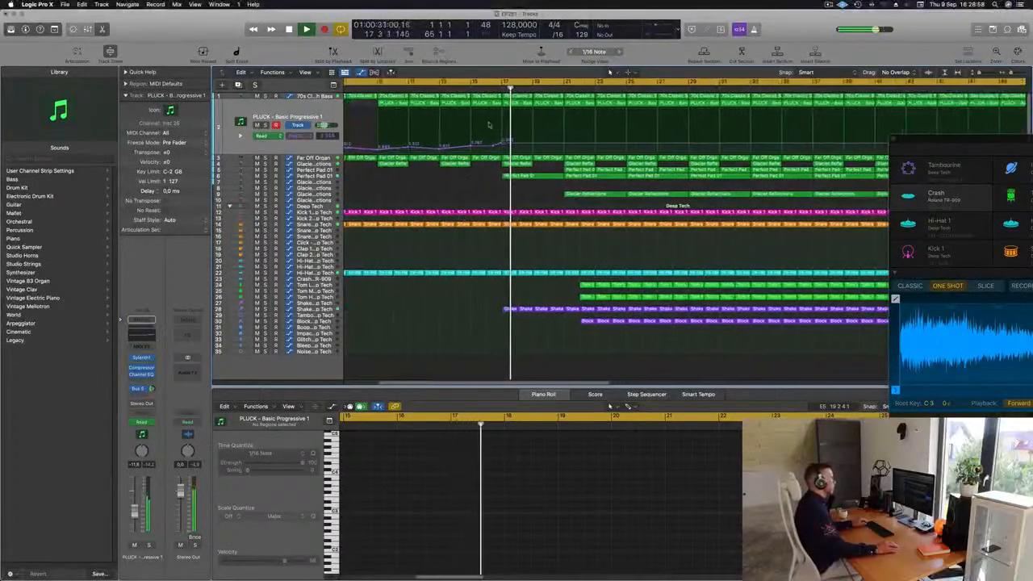
{"action": "left_click_drag", "start_coordinate": [496, 286], "coordinate": [501, 109]}
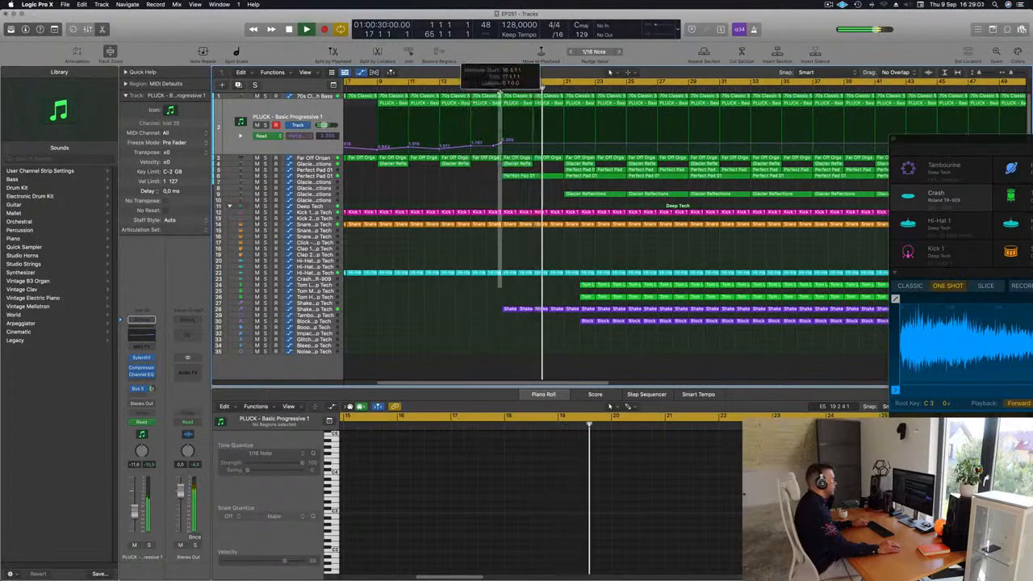
{"action": "key", "text": "Delete"}
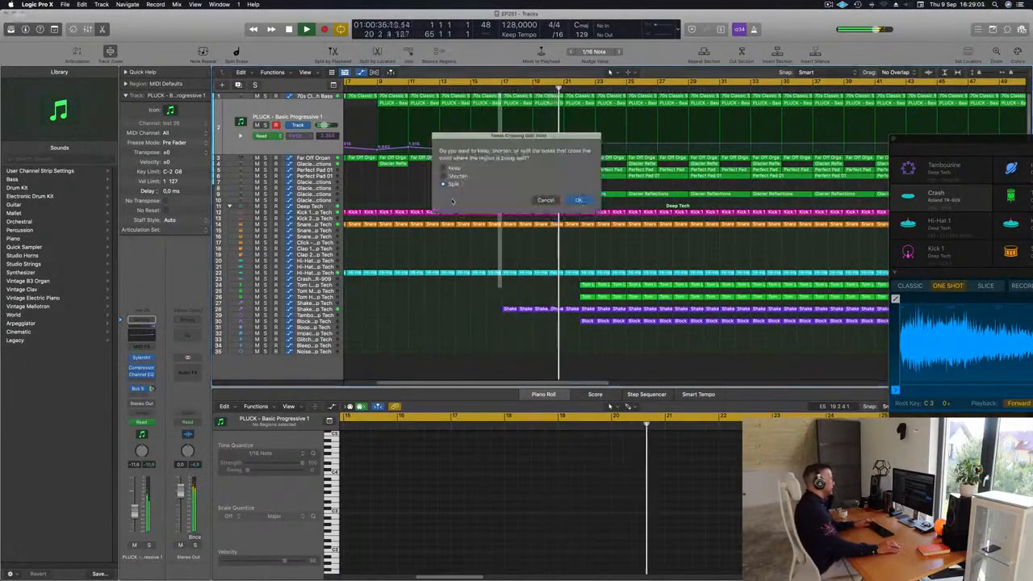
{"action": "key", "text": "Return"}
{"action": "left_click", "coordinate": [470, 88]}
{"action": "scroll", "coordinate": [476, 159], "scroll_direction": "up", "scroll_amount": 5}
{"action": "scroll", "coordinate": [488, 176], "scroll_direction": "down", "scroll_amount": 5}
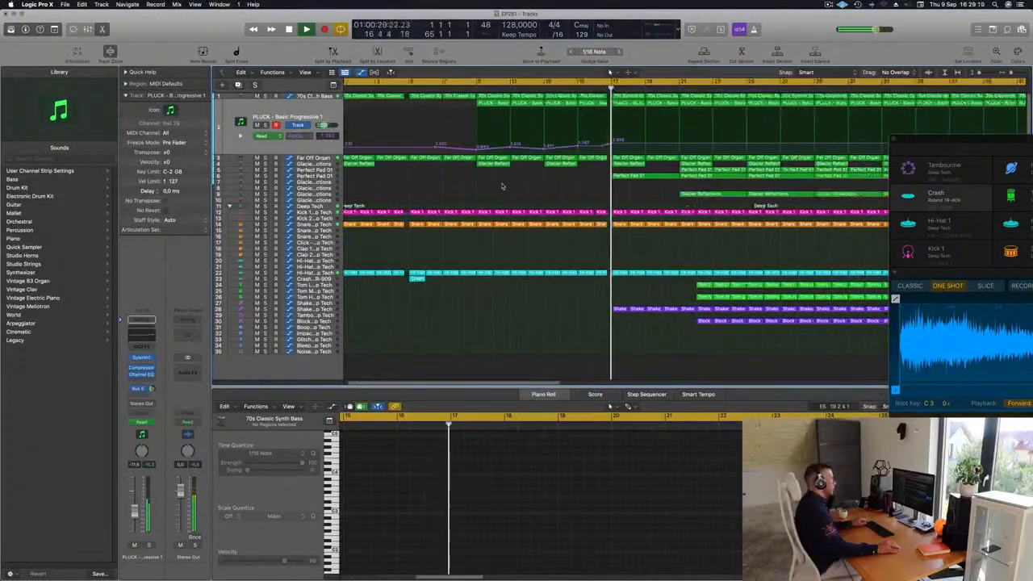
Delete the Glacier Reflections region on track 9 and the Perfect Pad regions on tracks 5 and 6 between bars 21 and 25
{"action": "scroll", "coordinate": [507, 181], "scroll_direction": "down", "scroll_amount": 6}
{"action": "scroll", "coordinate": [500, 197], "scroll_direction": "down", "scroll_amount": 5}
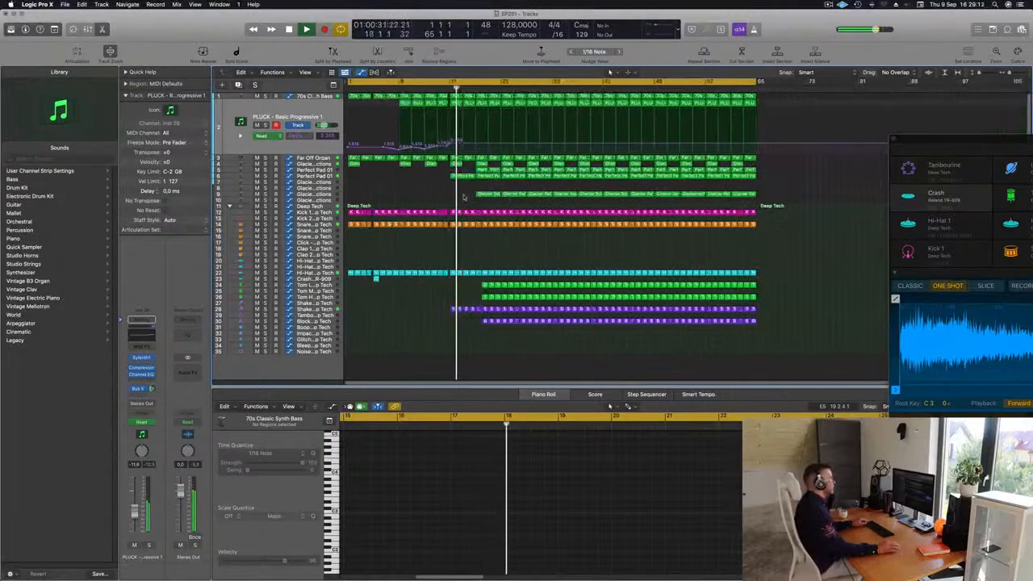
{"action": "left_click", "coordinate": [488, 194]}
{"action": "key", "text": "Delete"}
{"action": "scroll", "coordinate": [485, 192], "scroll_direction": "up", "scroll_amount": 2}
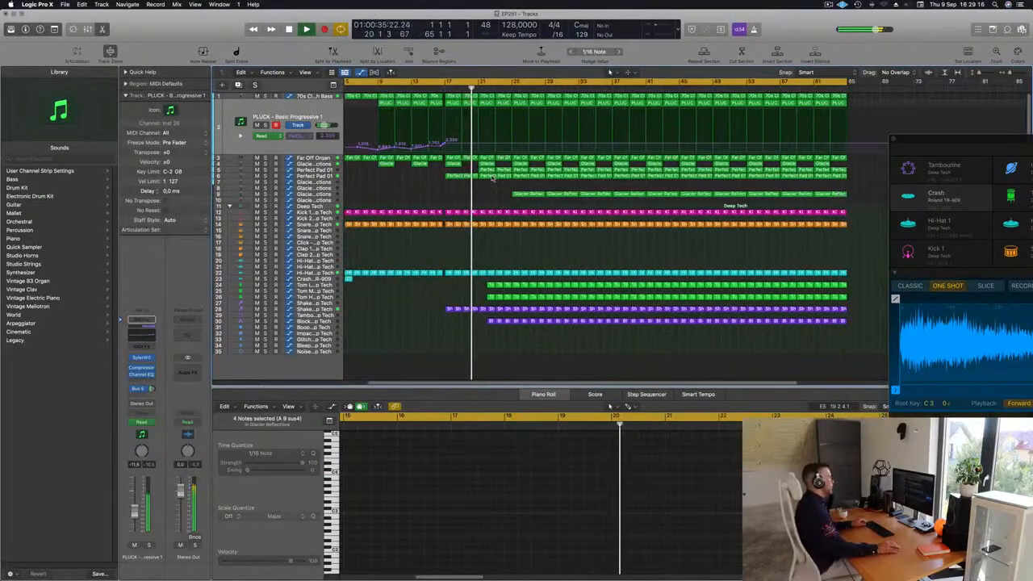
{"action": "scroll", "coordinate": [493, 178], "scroll_direction": "down", "scroll_amount": 2}
{"action": "left_click", "coordinate": [489, 171]}
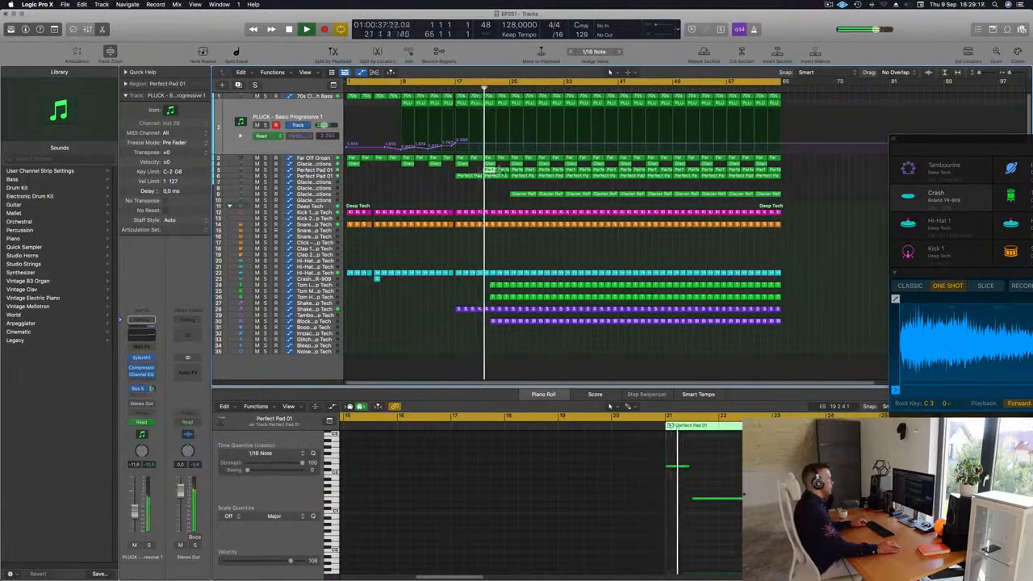
{"action": "left_click", "coordinate": [446, 88]}
{"action": "left_click_drag", "start_coordinate": [489, 195], "coordinate": [505, 172]}
{"action": "key", "text": "Delete"}
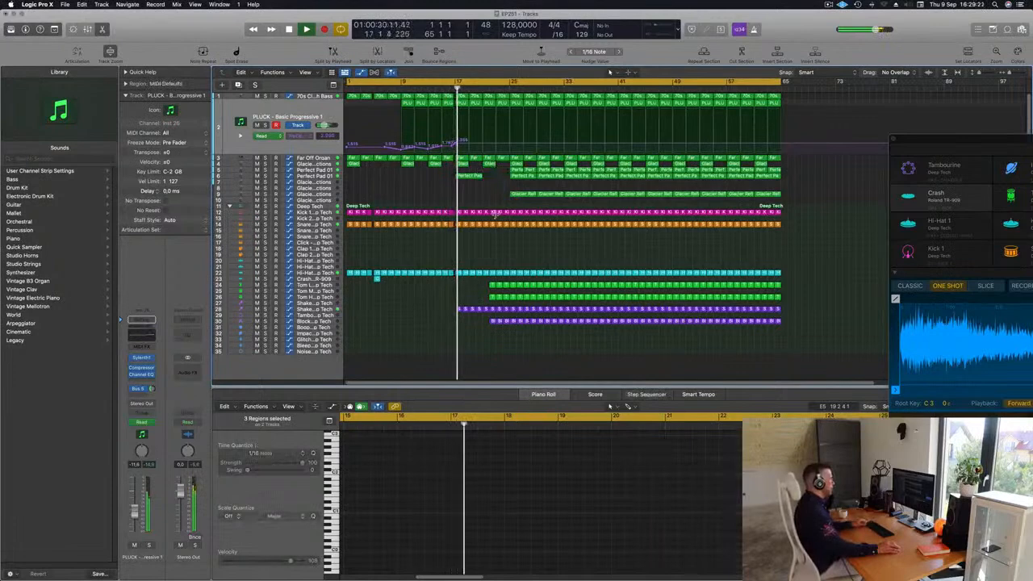
Delete the tom and block regions at bar 22 and the hi-hat, tom and shaker regions from bar 23 to 25, and play the passage
{"action": "scroll", "coordinate": [517, 216], "scroll_direction": "up", "scroll_amount": 5}
{"action": "scroll", "coordinate": [574, 256], "scroll_direction": "down", "scroll_amount": 5}
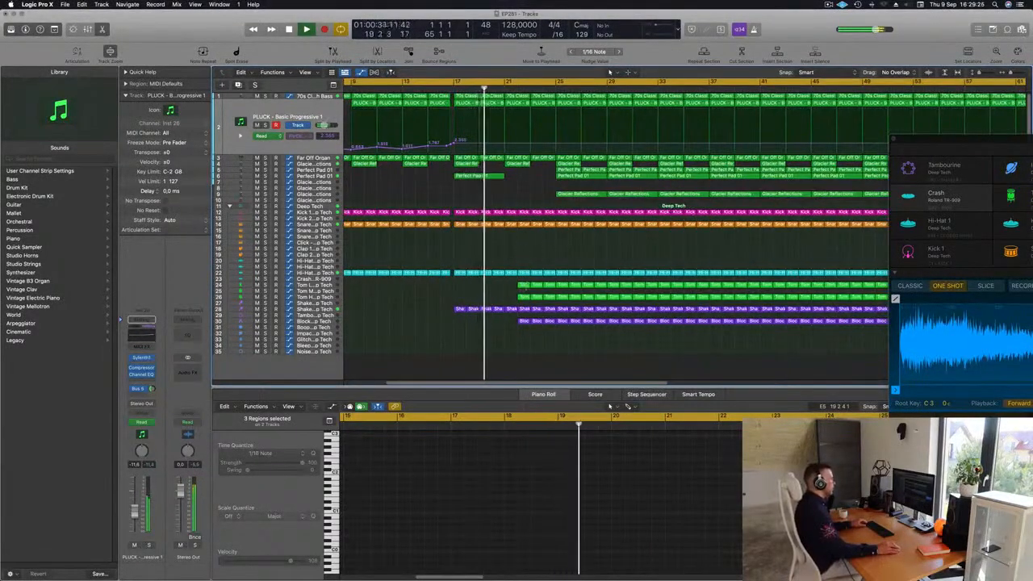
{"action": "left_click_drag", "start_coordinate": [515, 279], "coordinate": [523, 299]}
{"action": "key", "text": "Delete"}
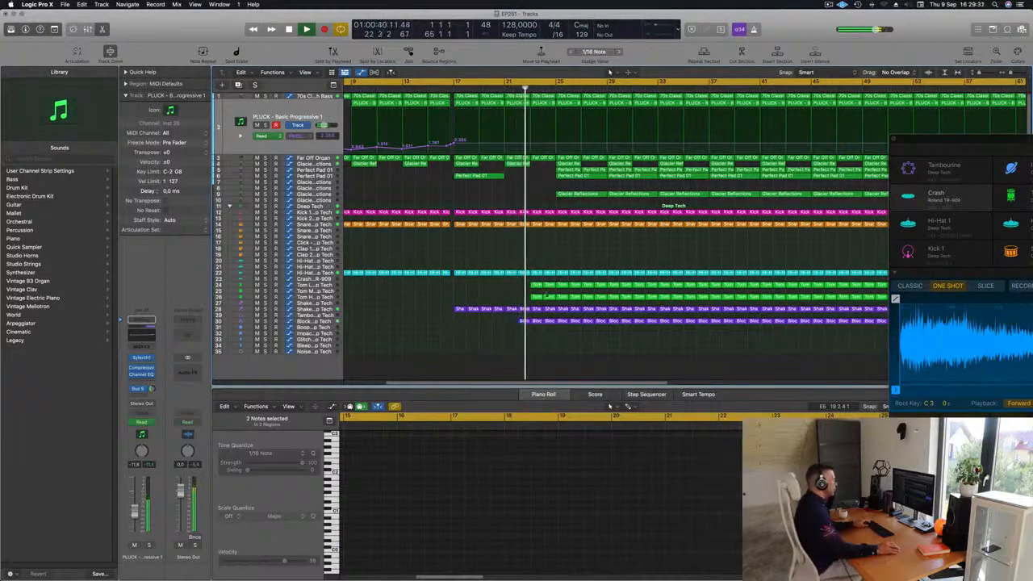
{"action": "left_click", "coordinate": [523, 321]}
{"action": "key", "text": "Delete"}
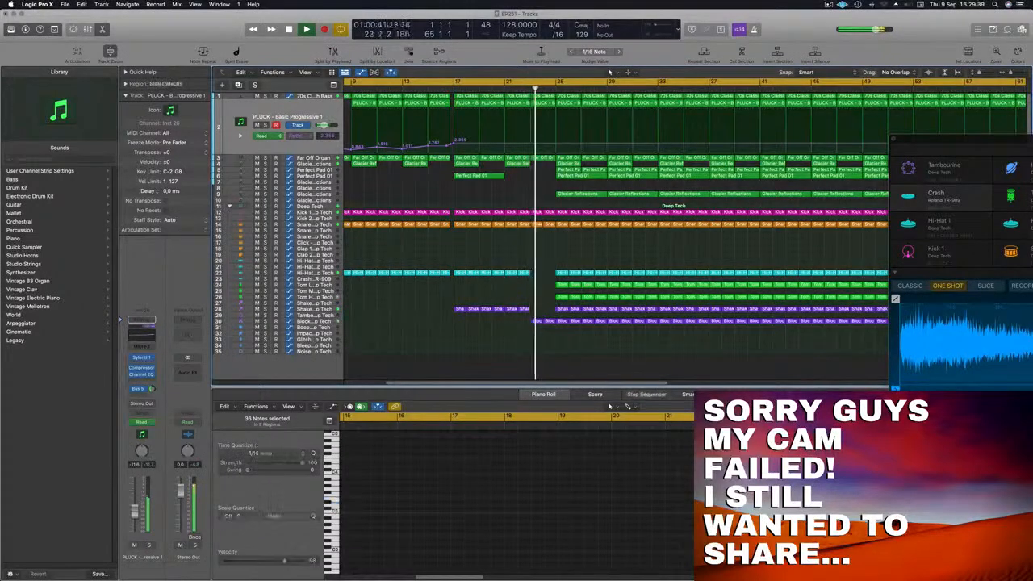
{"action": "left_click", "coordinate": [490, 87]}
{"action": "scroll", "coordinate": [509, 248], "scroll_direction": "up", "scroll_amount": 2}
{"action": "scroll", "coordinate": [528, 250], "scroll_direction": "down", "scroll_amount": 3}
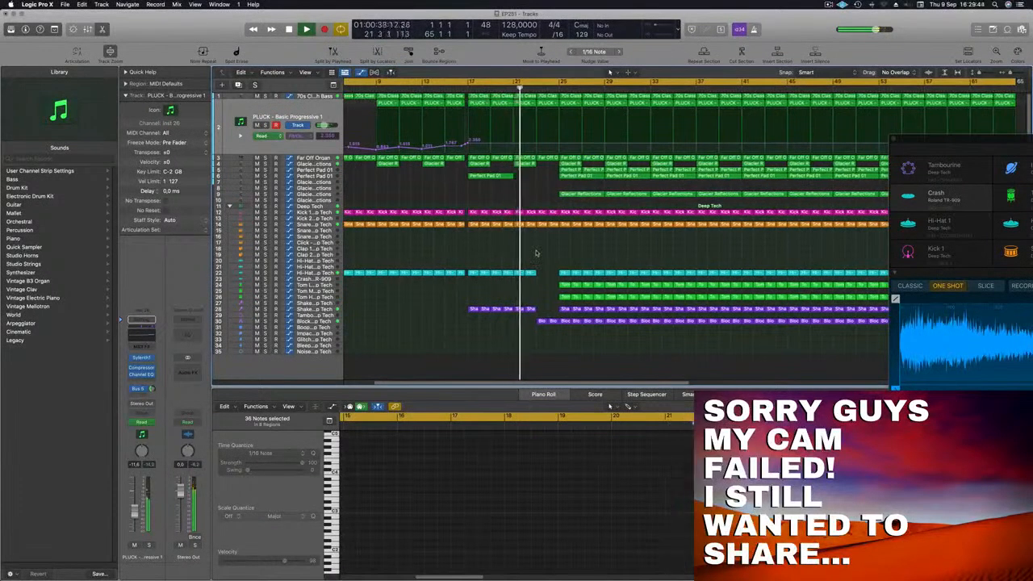
{"action": "scroll", "coordinate": [569, 259], "scroll_direction": "left", "scroll_amount": 3}
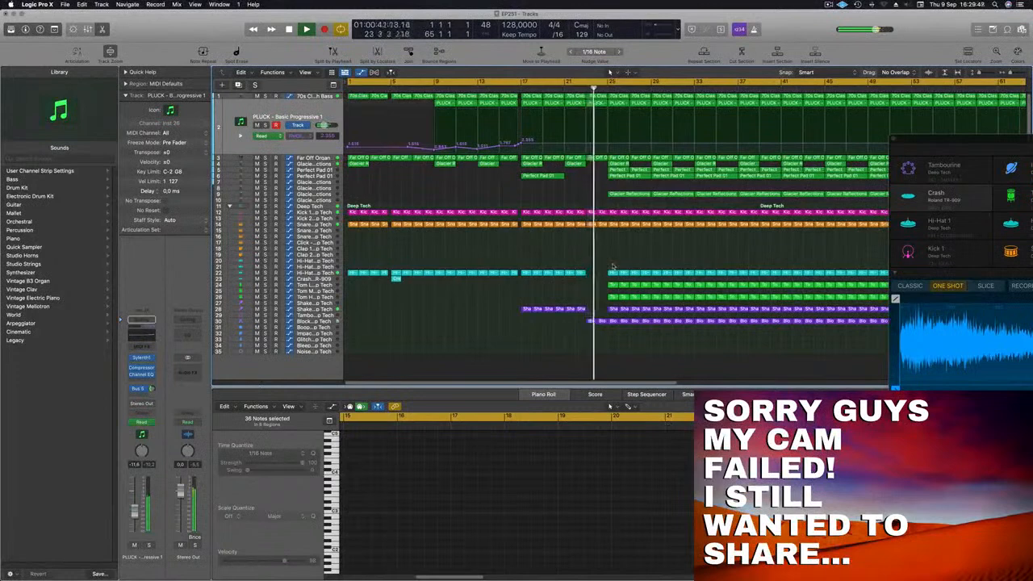
Set the Block - Deep Tech track's volume to -11.6 dB during playback
{"action": "left_click", "coordinate": [572, 91]}
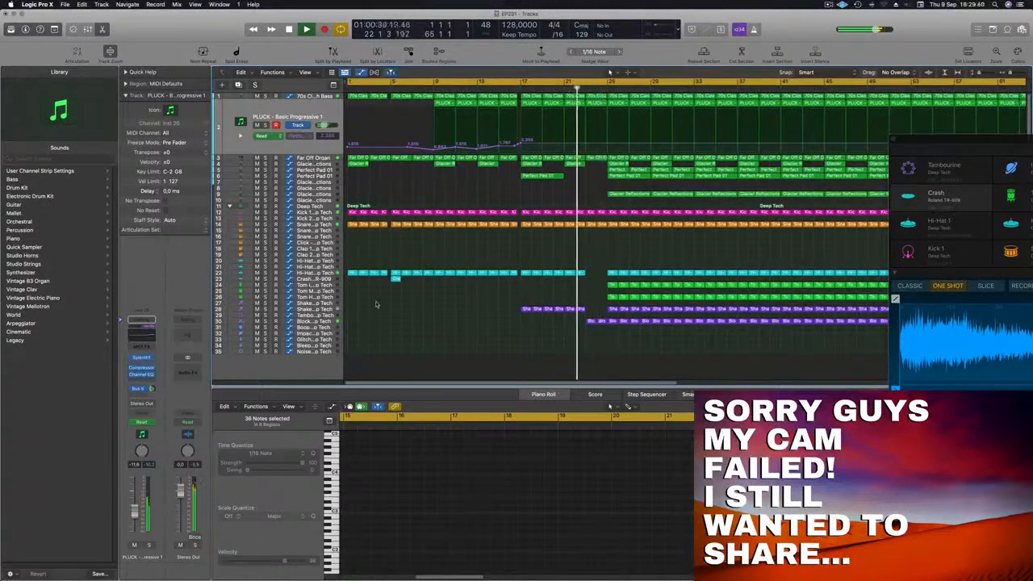
{"action": "left_click", "coordinate": [326, 321]}
{"action": "left_click_drag", "start_coordinate": [326, 295], "coordinate": [323, 294]}
{"action": "left_click", "coordinate": [510, 343], "text": "ctrl+alt"}
{"action": "left_click", "coordinate": [510, 343], "text": "ctrl+alt"}
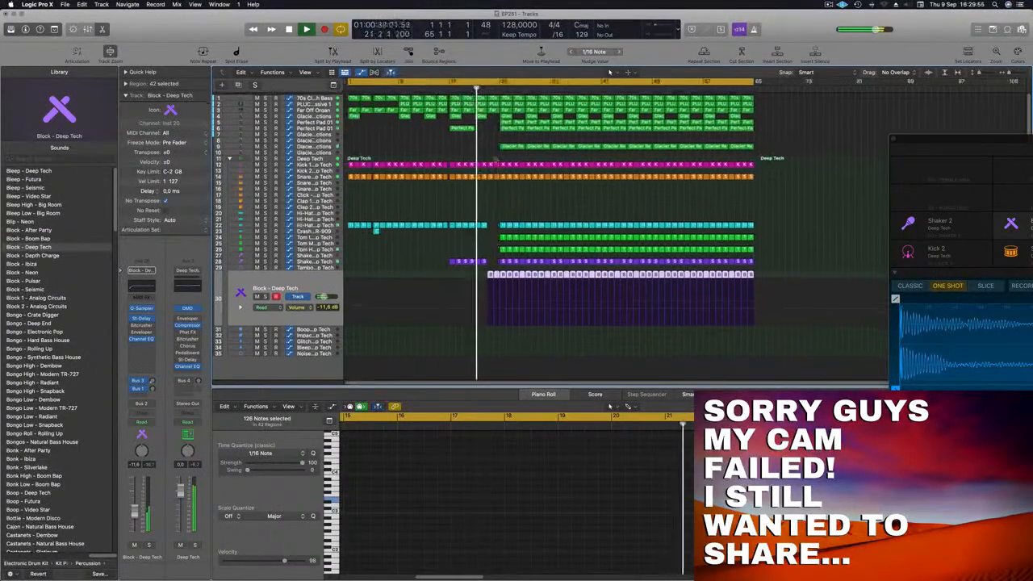
Add PLUCK filter cutoff automation points that dip near bar 23 and rise towards bar 27, and listen to the passage
{"action": "left_click", "coordinate": [332, 103]}
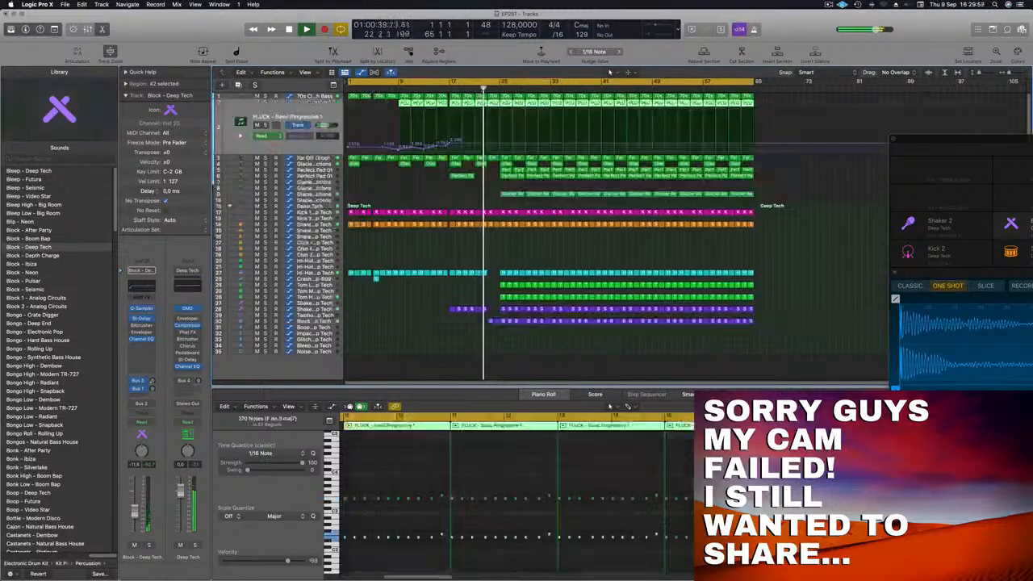
{"action": "left_click", "coordinate": [487, 145]}
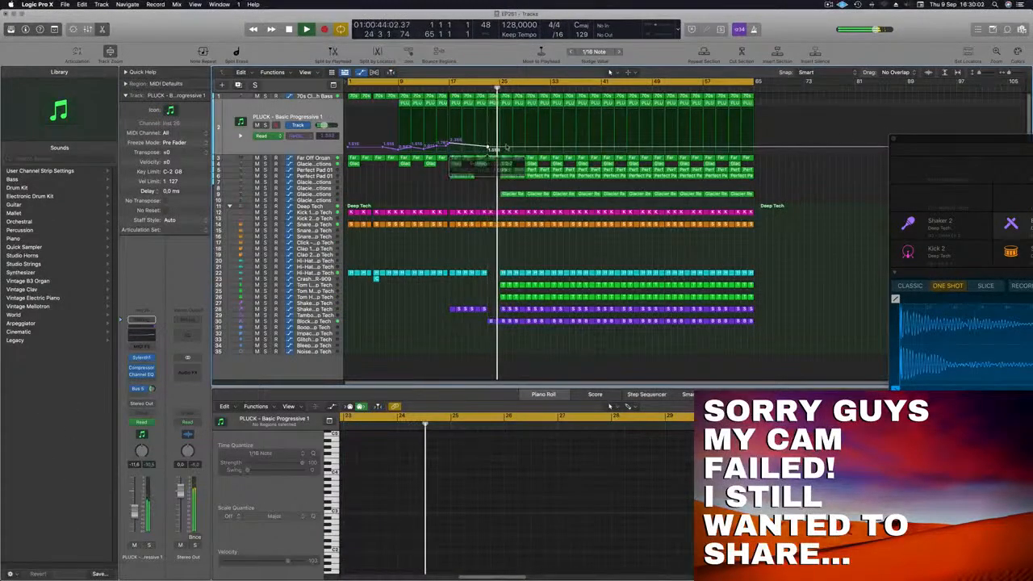
{"action": "left_click_drag", "start_coordinate": [511, 148], "coordinate": [512, 142]}
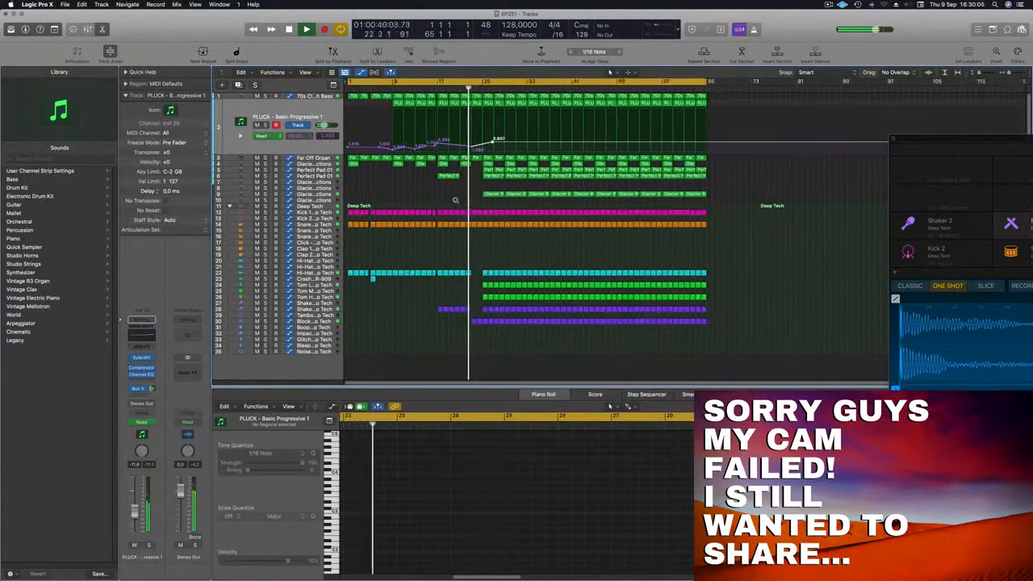
{"action": "scroll", "coordinate": [455, 201], "scroll_direction": "up", "scroll_amount": 1}
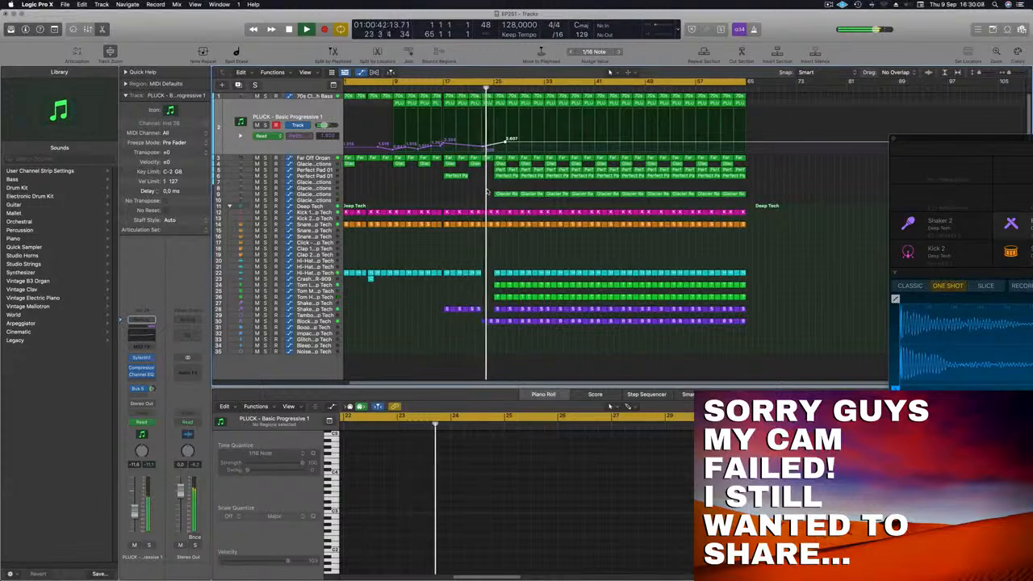
{"action": "scroll", "coordinate": [459, 193], "scroll_direction": "up", "scroll_amount": 2}
{"action": "scroll", "coordinate": [471, 196], "scroll_direction": "down", "scroll_amount": 3}
{"action": "scroll", "coordinate": [487, 197], "scroll_direction": "up", "scroll_amount": 2}
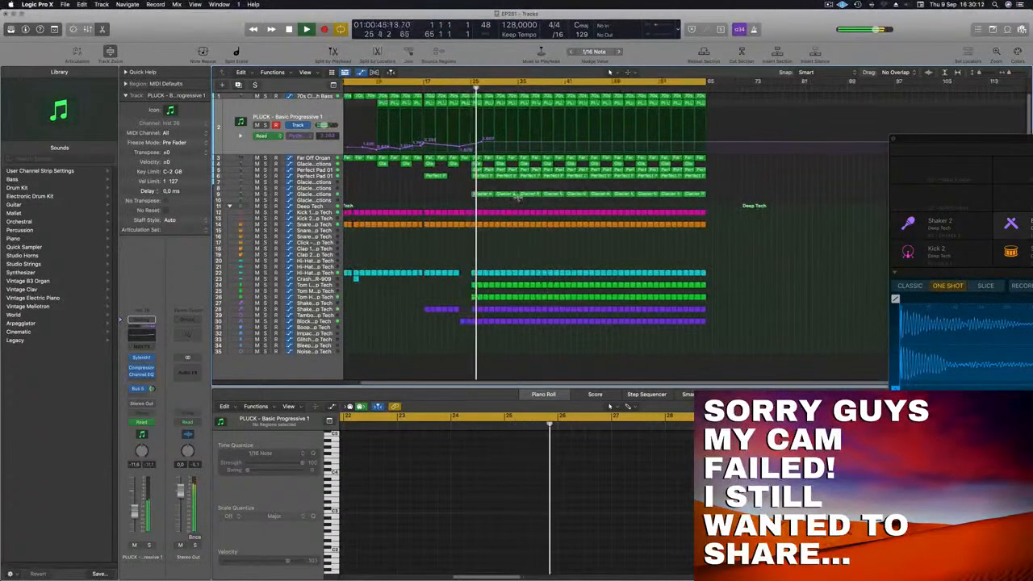
{"action": "left_click", "coordinate": [450, 90]}
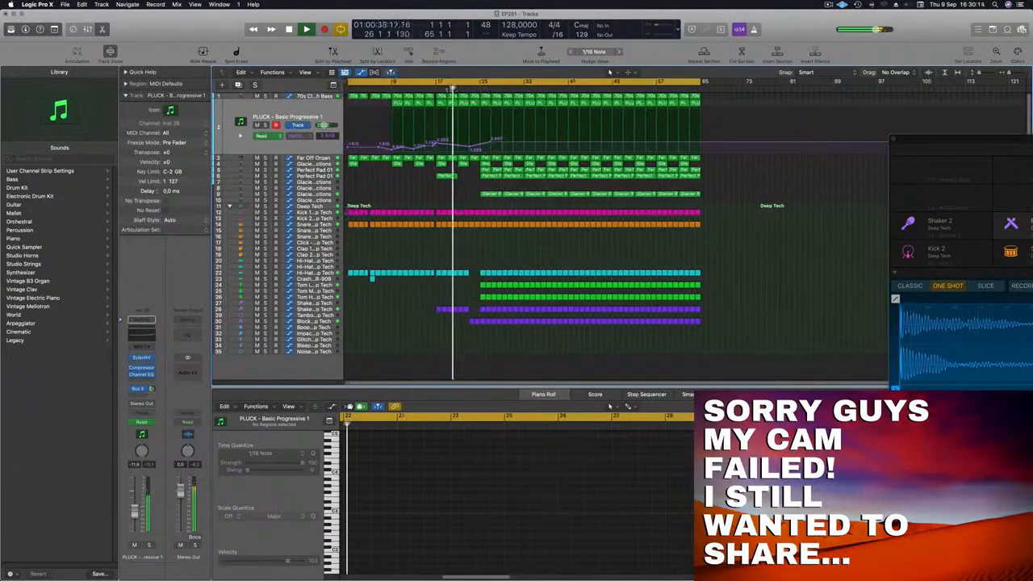
Delete the regions on tracks 4, 5 and 6 between bars 25 and 29, keeping track 9's Glacier Reflections
{"action": "left_click", "coordinate": [489, 196]}
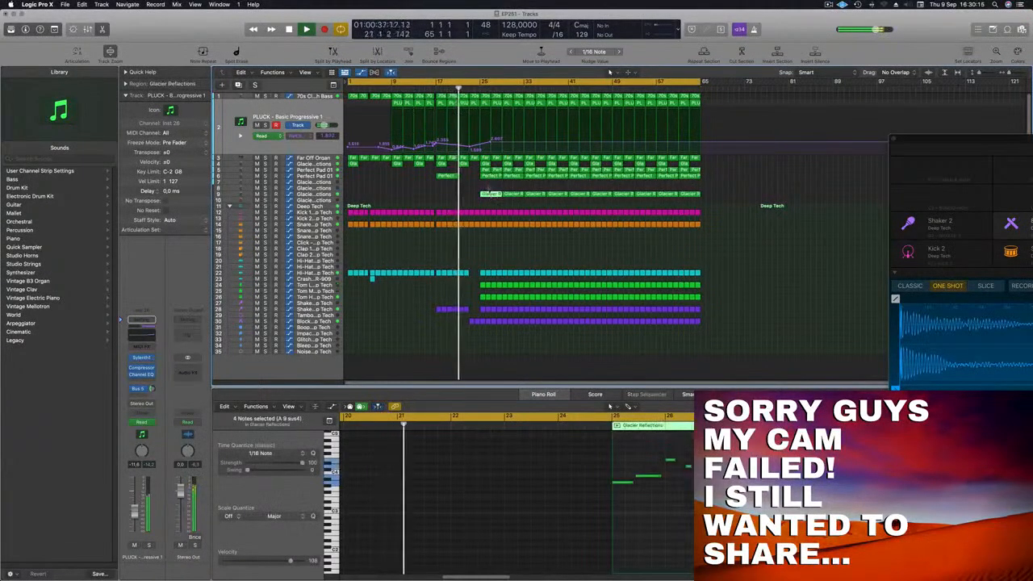
{"action": "left_click_drag", "start_coordinate": [487, 186], "coordinate": [497, 167]}
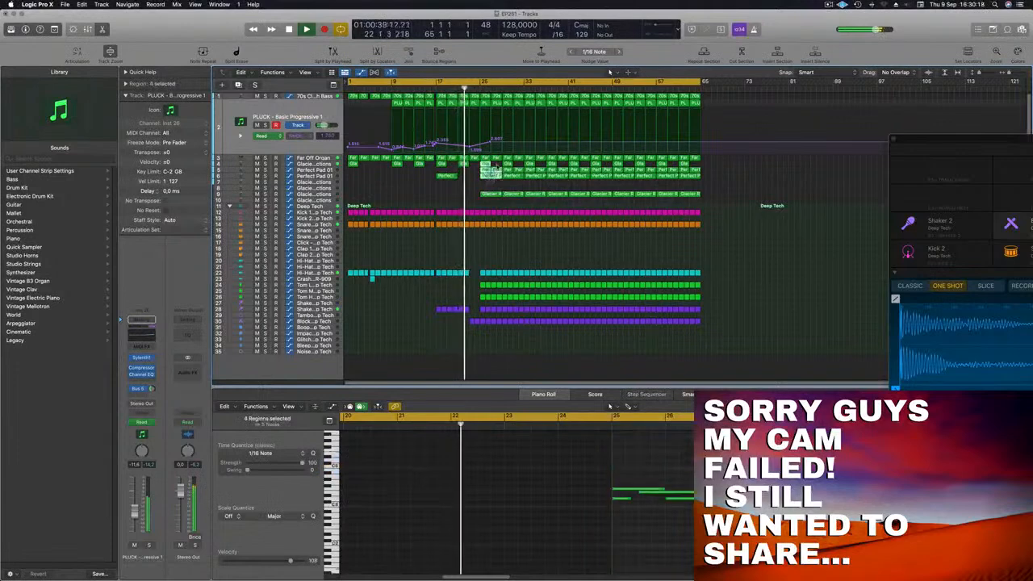
{"action": "key", "text": "Delete"}
{"action": "key", "text": "Return"}
{"action": "left_click", "coordinate": [468, 91]}
{"action": "scroll", "coordinate": [489, 181], "scroll_direction": "up", "scroll_amount": 2}
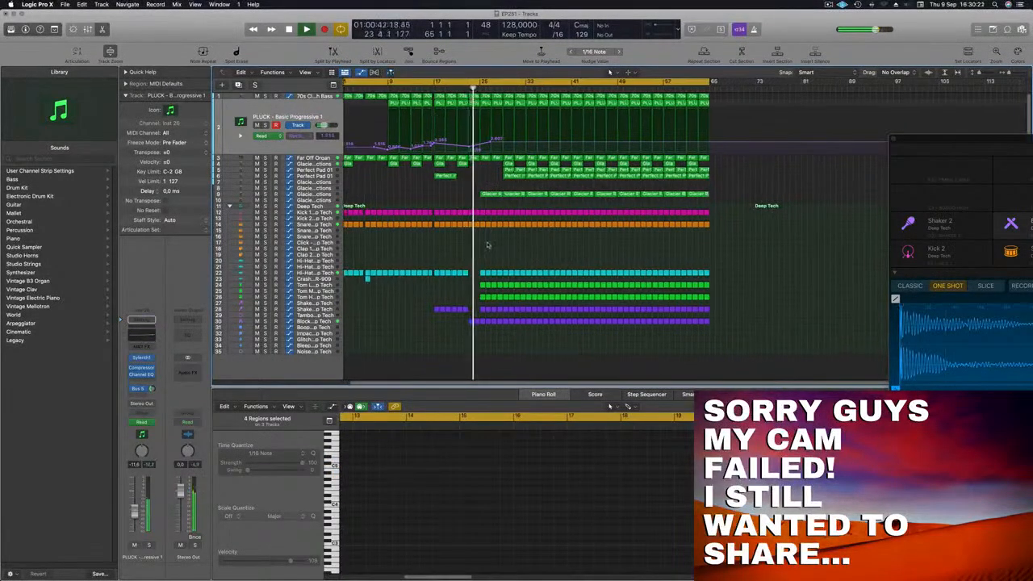
Delete the snare, hi-hat, tom, shaker and block regions from bar 25 to 29, keeping the kick, and replay the break
{"action": "left_click_drag", "start_coordinate": [481, 221], "coordinate": [501, 342]}
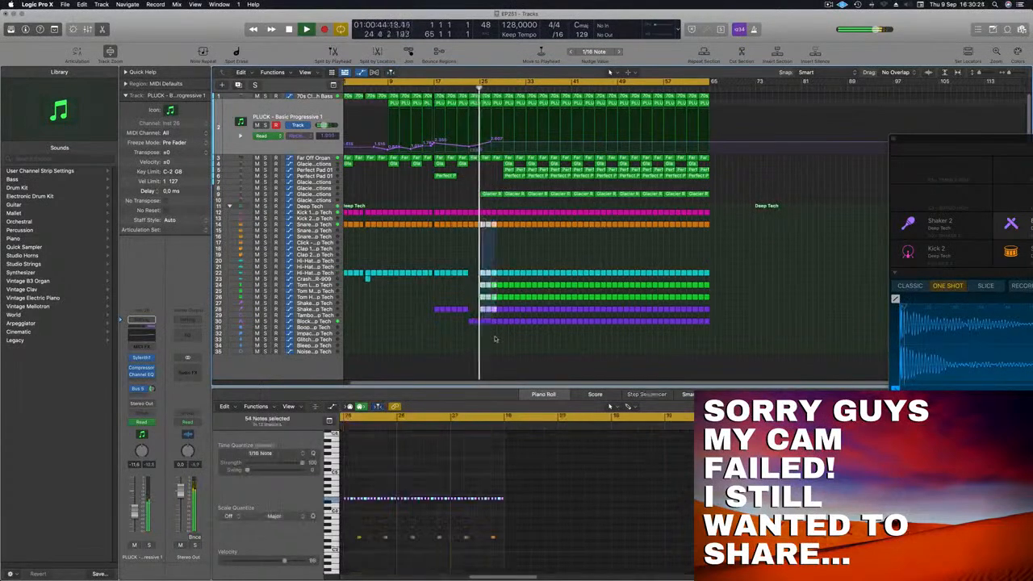
{"action": "key", "text": "Delete"}
{"action": "left_click", "coordinate": [472, 88]}
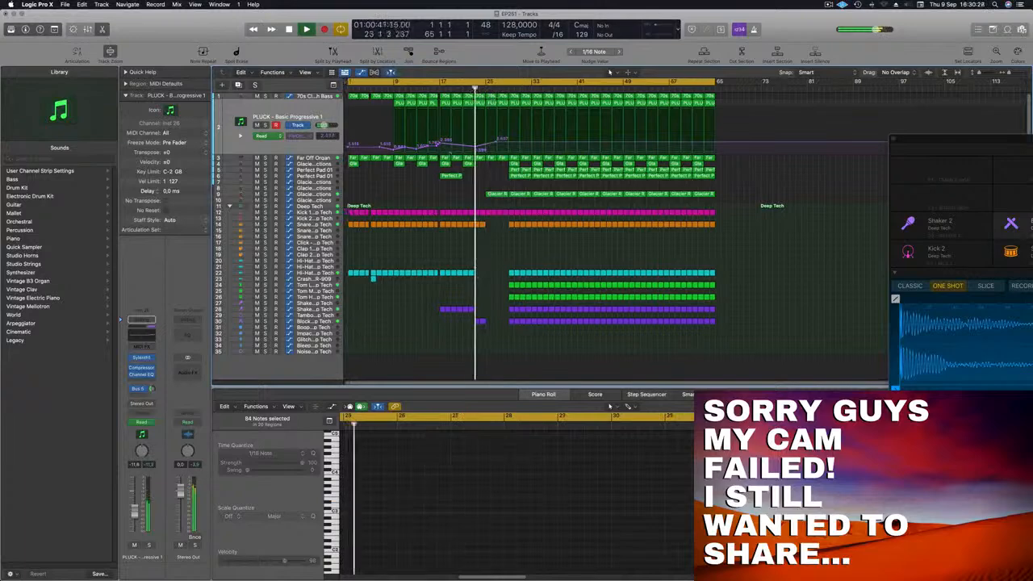
{"action": "scroll", "coordinate": [464, 177], "scroll_direction": "up", "scroll_amount": 3}
{"action": "scroll", "coordinate": [462, 179], "scroll_direction": "down", "scroll_amount": 3}
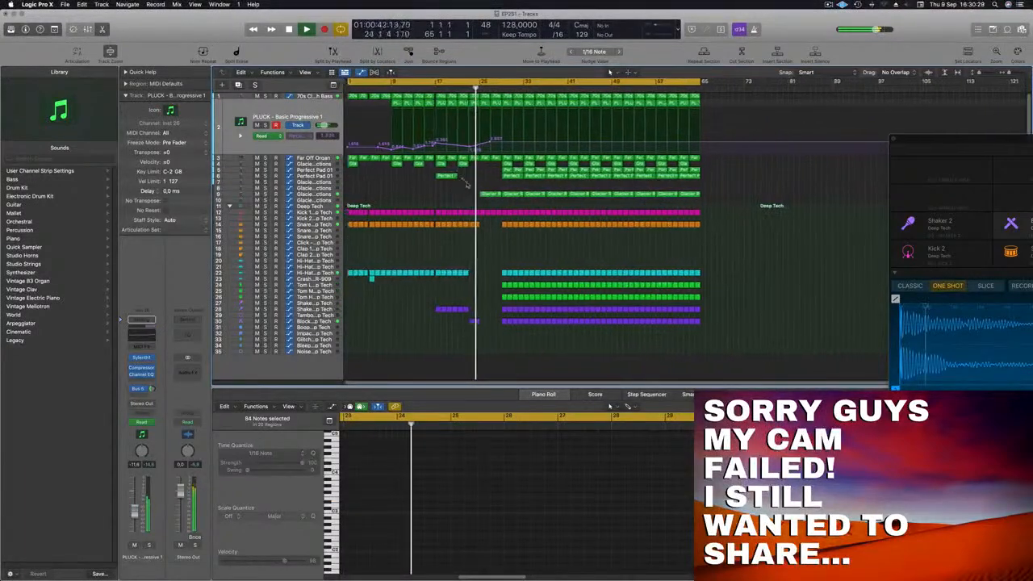
Replace track 9's Glacier Reflections region at bar 25 with the Perfect Pad 01 regions from bar 29 on tracks 5 and 6
{"action": "scroll", "coordinate": [464, 181], "scroll_direction": "up", "scroll_amount": 3}
{"action": "scroll", "coordinate": [471, 193], "scroll_direction": "down", "scroll_amount": 2}
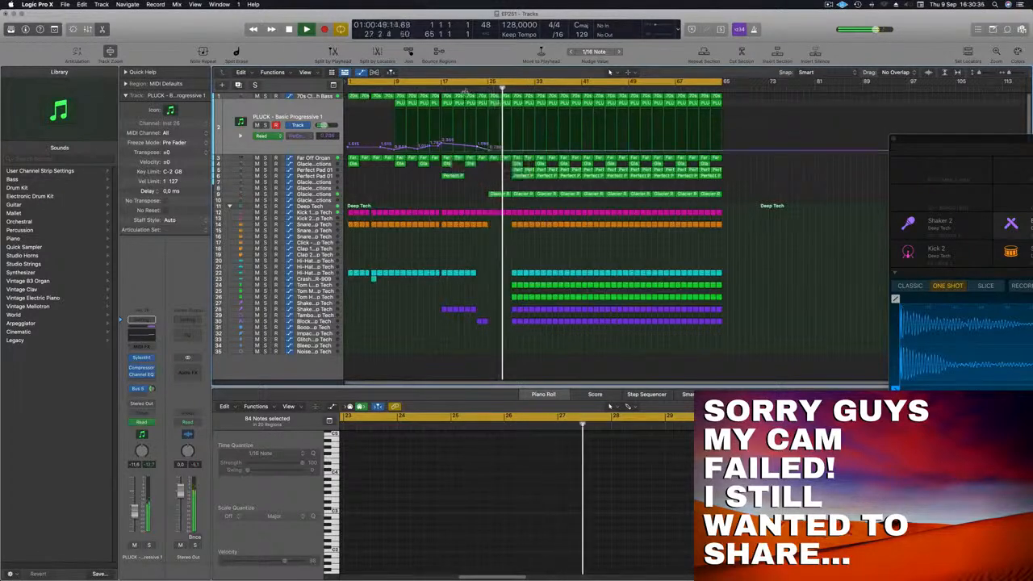
{"action": "left_click", "coordinate": [498, 194]}
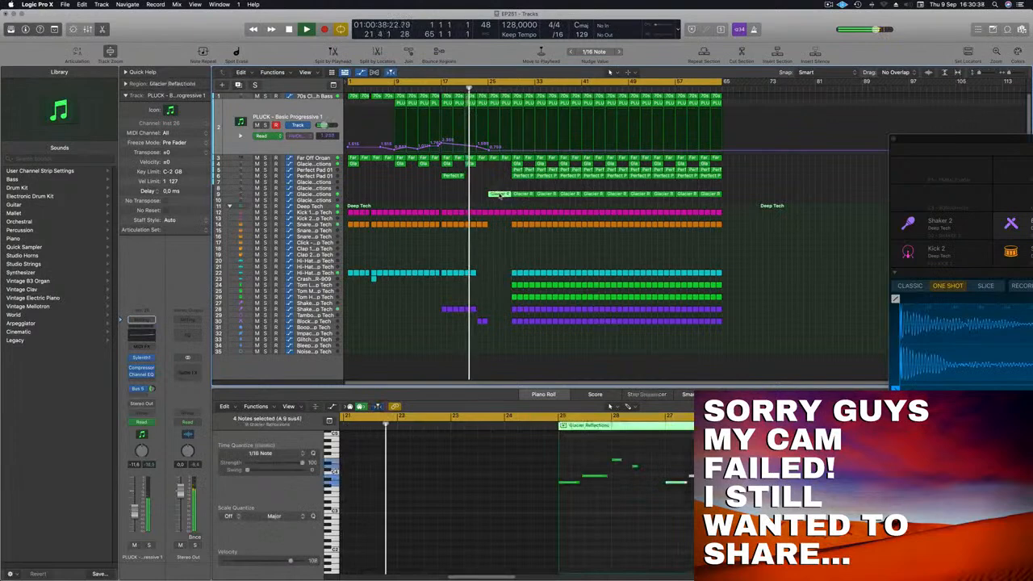
{"action": "left_click", "coordinate": [523, 176]}
{"action": "left_click_drag", "start_coordinate": [522, 181], "coordinate": [496, 172]}
{"action": "scroll", "coordinate": [482, 199], "scroll_direction": "down", "scroll_amount": 2}
{"action": "scroll", "coordinate": [480, 198], "scroll_direction": "up", "scroll_amount": 5}
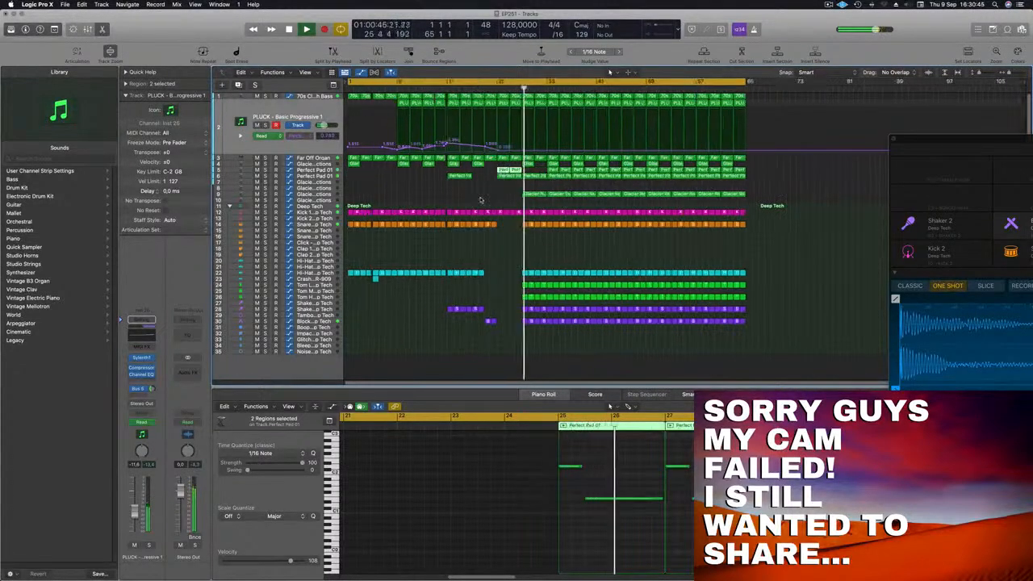
Replay the break and inspect the notes of track 6's Perfect Pad 01 region at bar 25
{"action": "scroll", "coordinate": [483, 199], "scroll_direction": "down", "scroll_amount": 2}
{"action": "scroll", "coordinate": [484, 200], "scroll_direction": "down", "scroll_amount": 2}
{"action": "scroll", "coordinate": [484, 201], "scroll_direction": "up", "scroll_amount": 2}
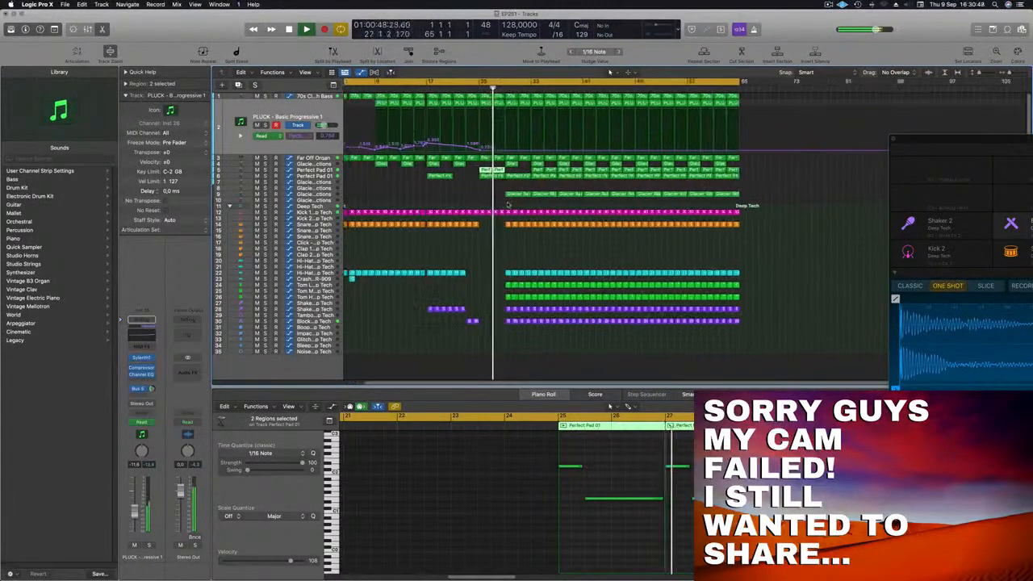
{"action": "left_click", "coordinate": [471, 88]}
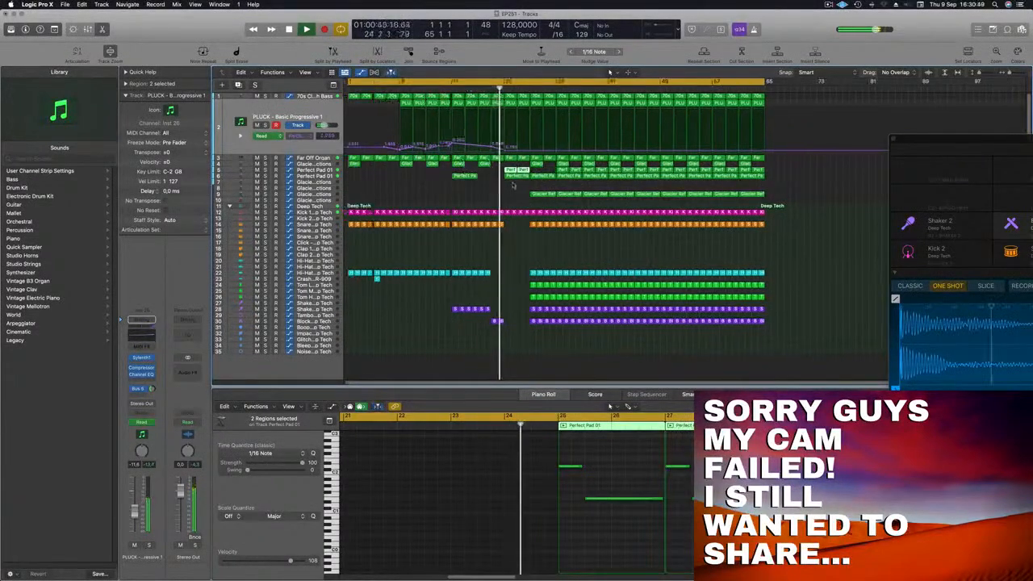
{"action": "left_click", "coordinate": [517, 175]}
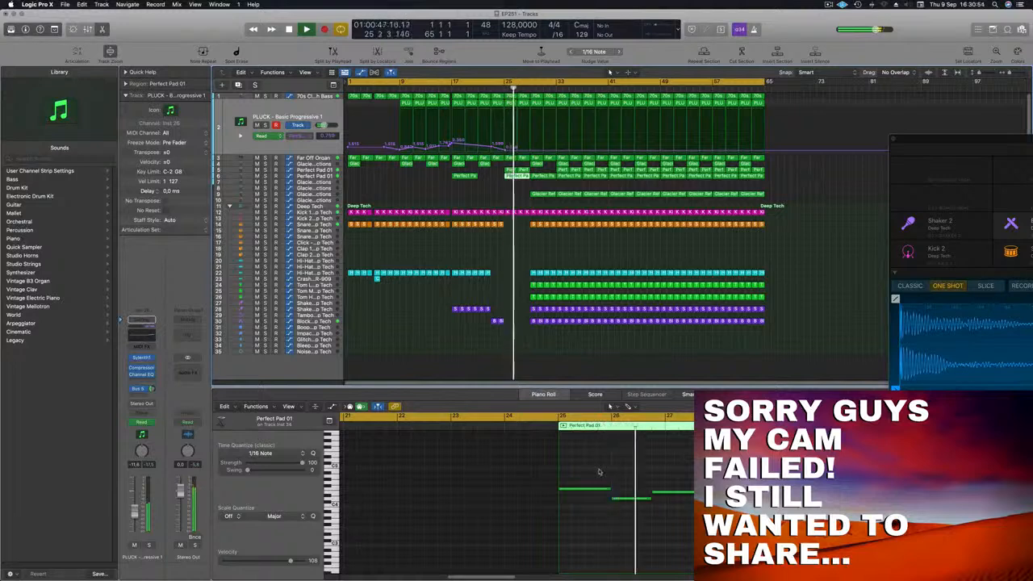
{"action": "scroll", "coordinate": [601, 475], "scroll_direction": "left", "scroll_amount": 2}
{"action": "left_click", "coordinate": [703, 491]}
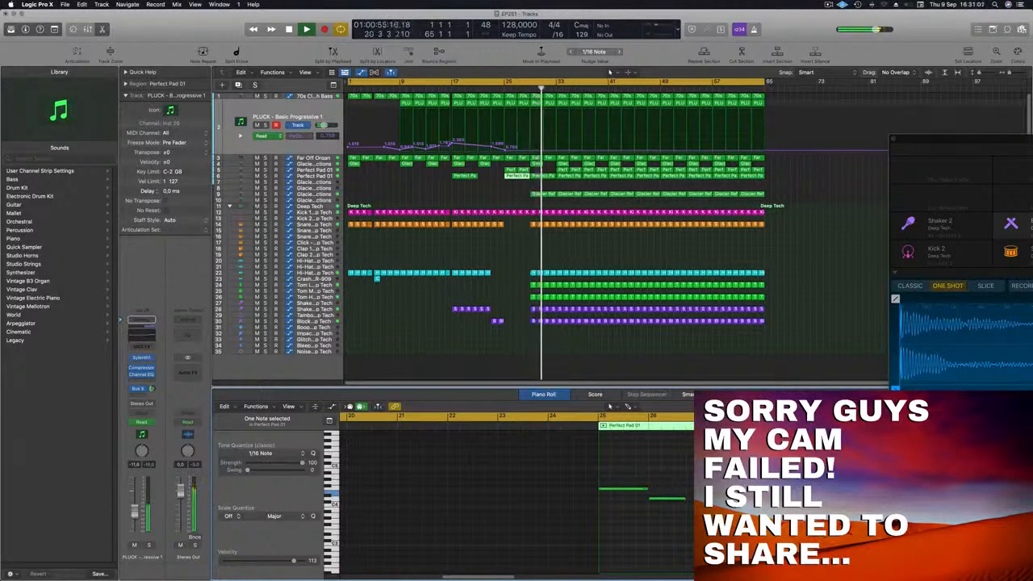
Clear the region selection and listen again from before bar 25 through to the drums' return at bar 29
{"action": "left_click", "coordinate": [497, 91]}
{"action": "left_click", "coordinate": [452, 189]}
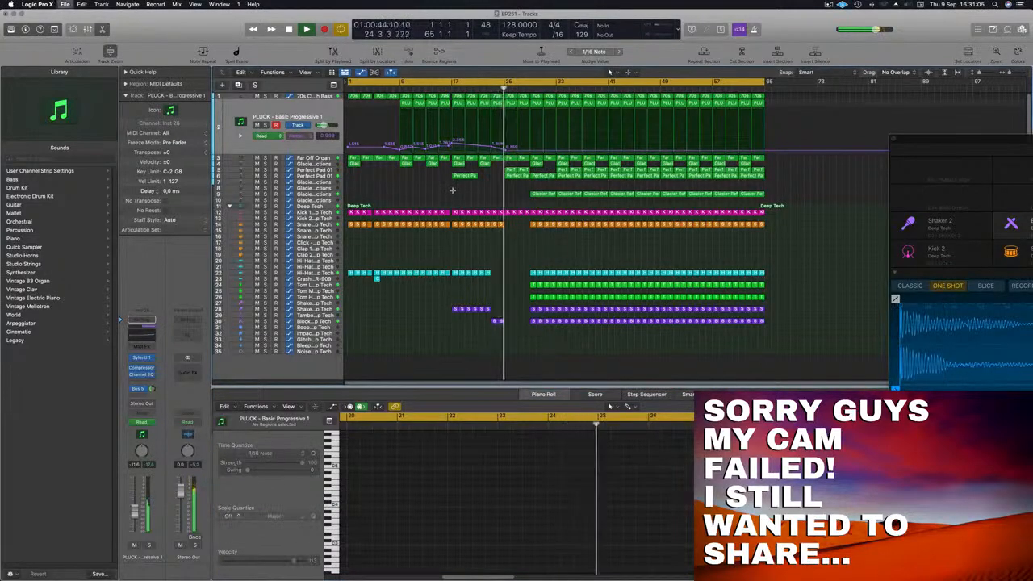
{"action": "scroll", "coordinate": [444, 195], "scroll_direction": "down", "scroll_amount": 2}
{"action": "scroll", "coordinate": [444, 195], "scroll_direction": "up", "scroll_amount": 4}
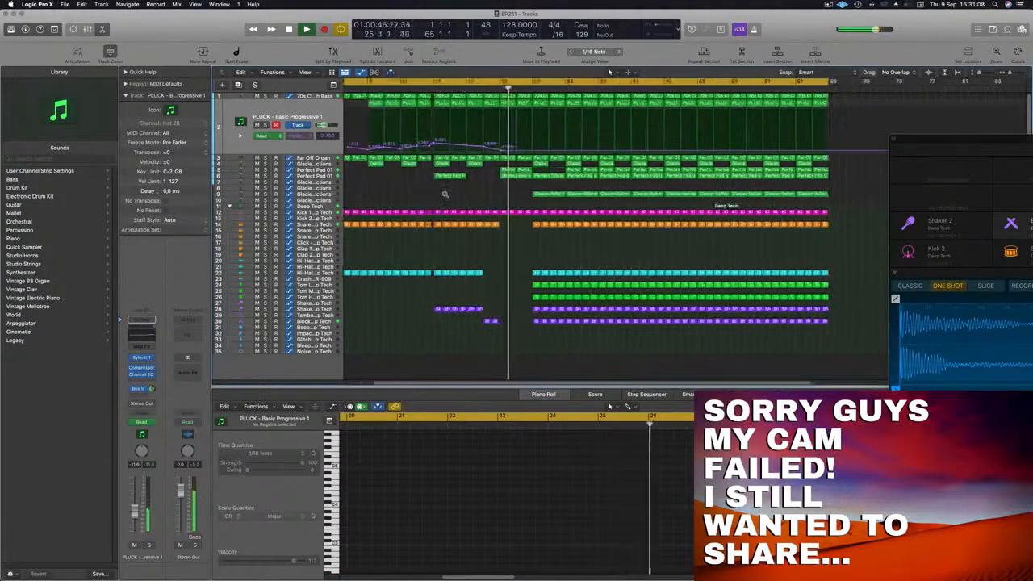
{"action": "scroll", "coordinate": [445, 194], "scroll_direction": "up", "scroll_amount": 2}
{"action": "scroll", "coordinate": [445, 195], "scroll_direction": "down", "scroll_amount": 2}
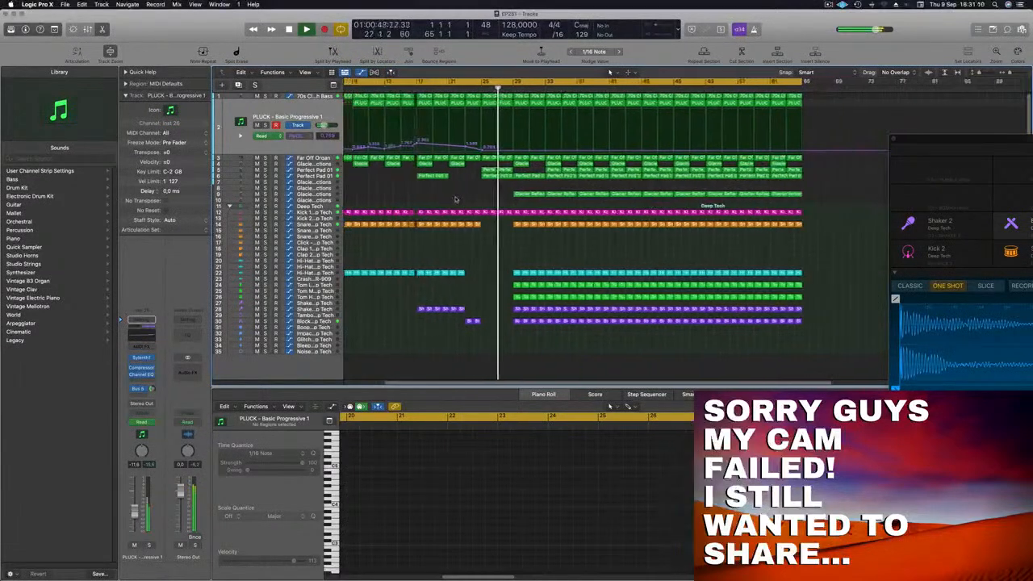
{"action": "scroll", "coordinate": [455, 199], "scroll_direction": "down", "scroll_amount": 2}
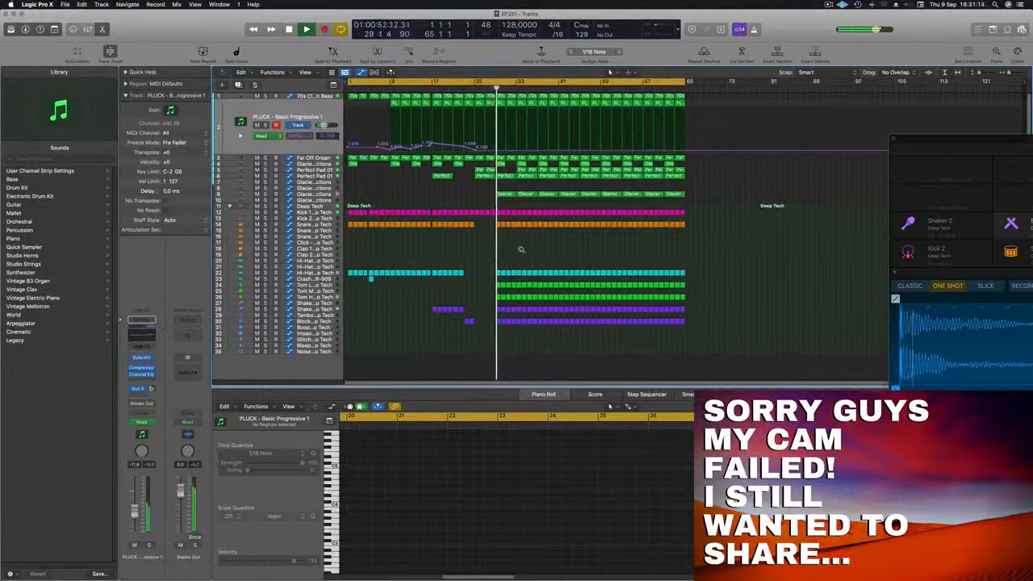
Delete the kick region in bar 28, just before the drums return, and replay from bar 24
{"action": "scroll", "coordinate": [521, 250], "scroll_direction": "up", "scroll_amount": 3}
{"action": "left_click", "coordinate": [486, 214]}
{"action": "key", "text": "Delete"}
{"action": "left_click", "coordinate": [436, 90]}
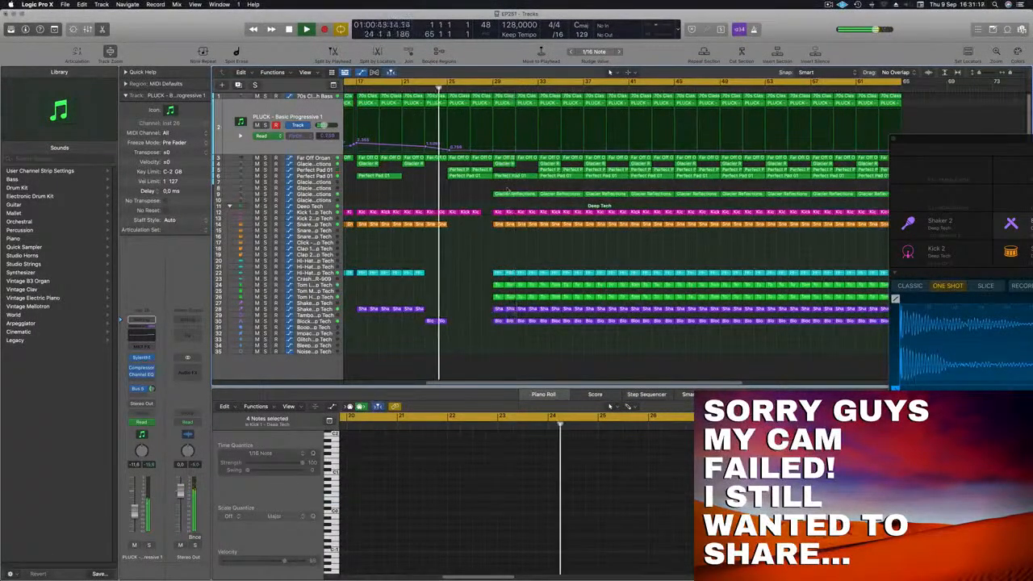
Delete track 9's Glacier Reflections regions between bars 29 and 37 and listen on
{"action": "left_click_drag", "start_coordinate": [514, 200], "coordinate": [552, 196]}
{"action": "key", "text": "Delete"}
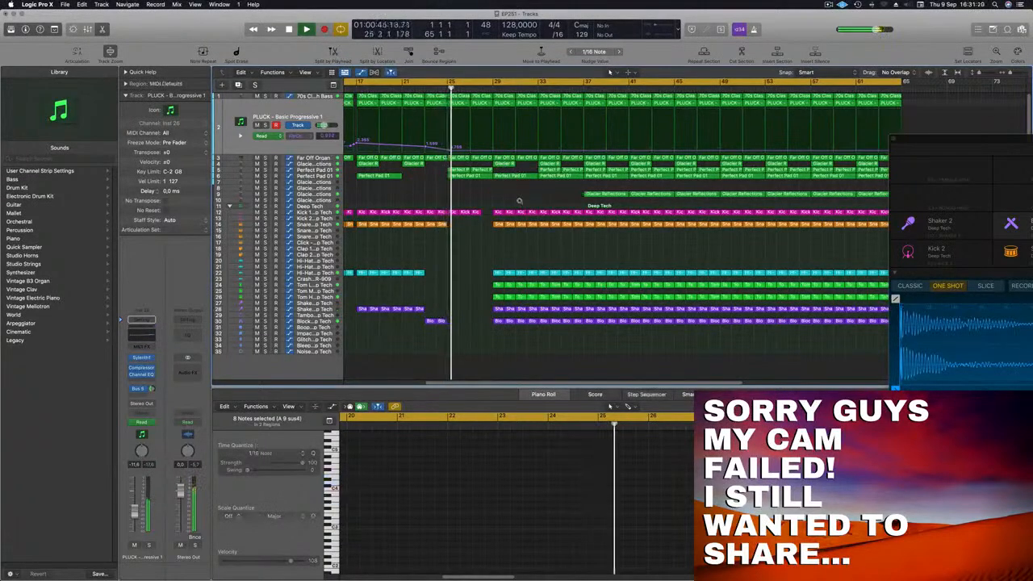
{"action": "scroll", "coordinate": [520, 202], "scroll_direction": "down", "scroll_amount": 3}
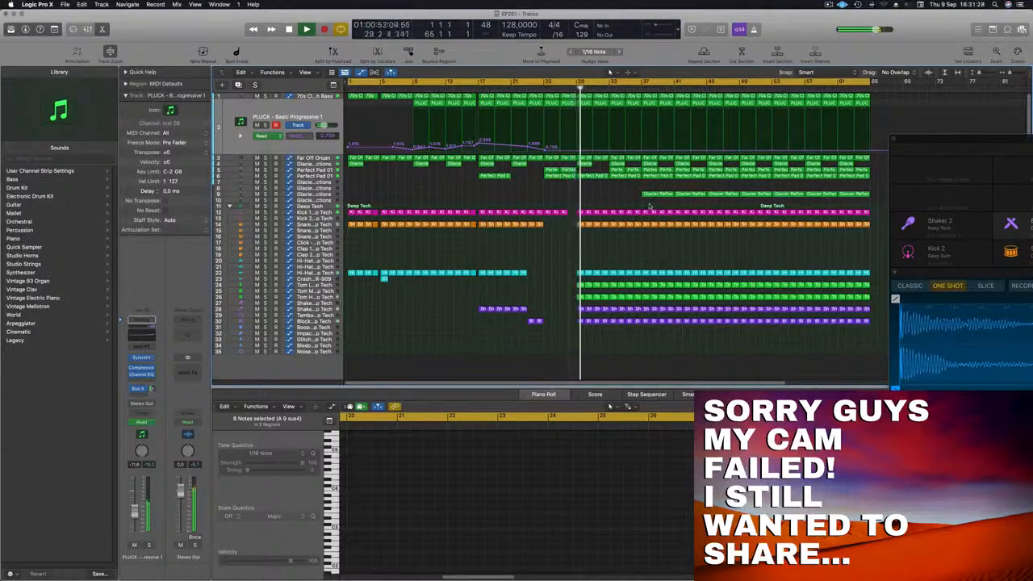
Delete all drum regions from bar 37 to 41 and check the Glacier Reflections and Perfect Pad 01 regions over that gap
{"action": "left_click_drag", "start_coordinate": [643, 207], "coordinate": [673, 329]}
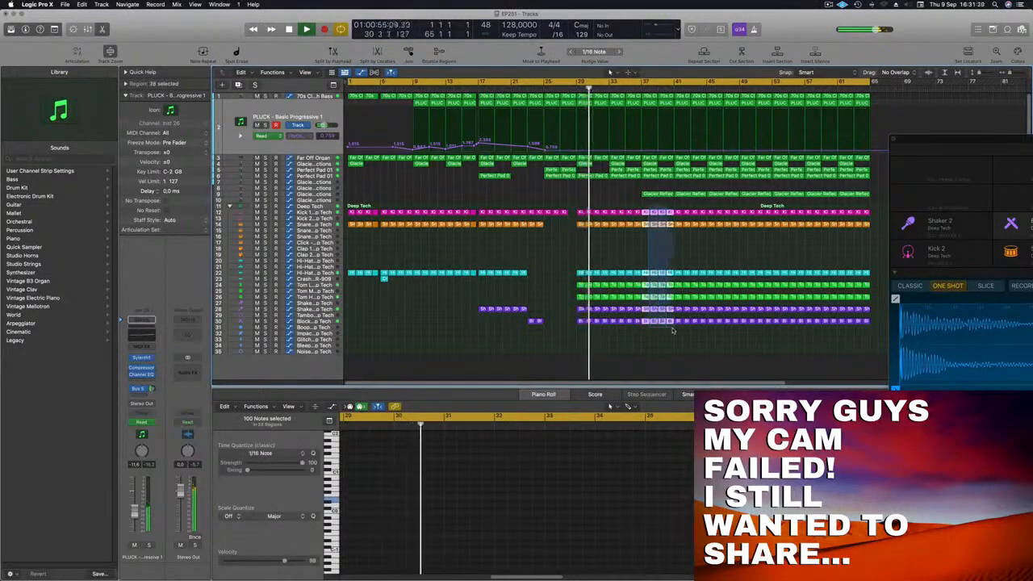
{"action": "key", "text": "Delete"}
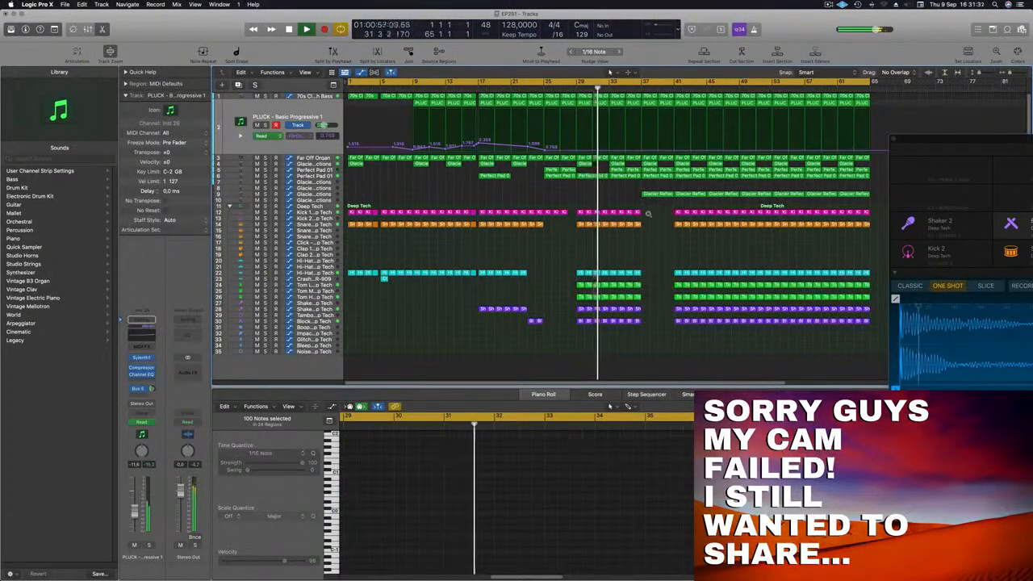
{"action": "key", "text": "super+Left"}
{"action": "mouse_move", "coordinate": [605, 194]}
{"action": "left_mouse_down"}
{"action": "mouse_move", "coordinate": [575, 197]}
{"action": "mouse_move", "coordinate": [585, 198]}
{"action": "left_mouse_up"}
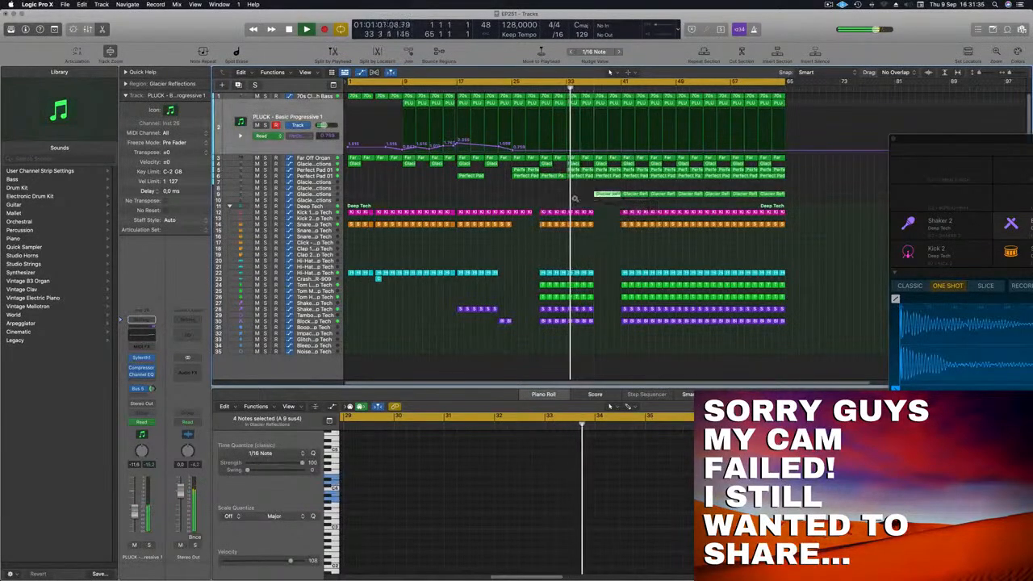
{"action": "key", "text": "super+Left"}
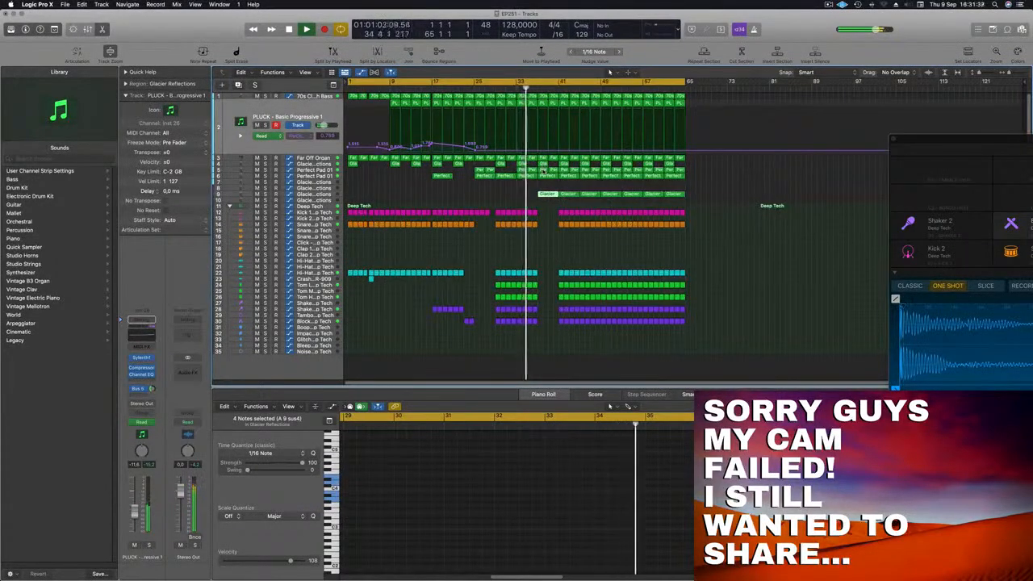
{"action": "left_click", "coordinate": [542, 171]}
{"action": "key", "text": "super+Right"}
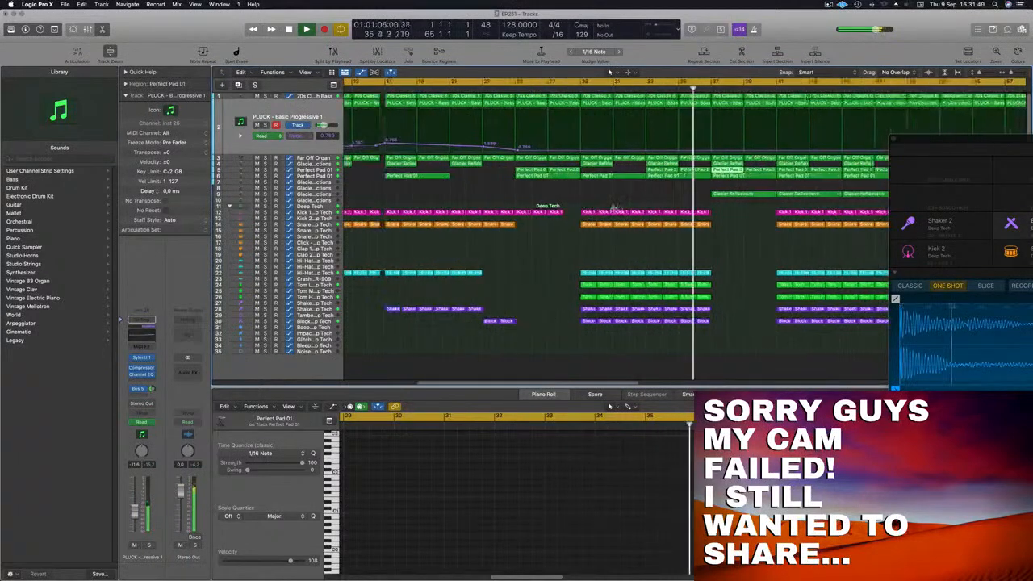
Add PLUCK filter cutoff automation points from bar 29 that rise to peaks at bars 33 and 37, with a drop at each peak
{"action": "left_click", "coordinate": [494, 86]}
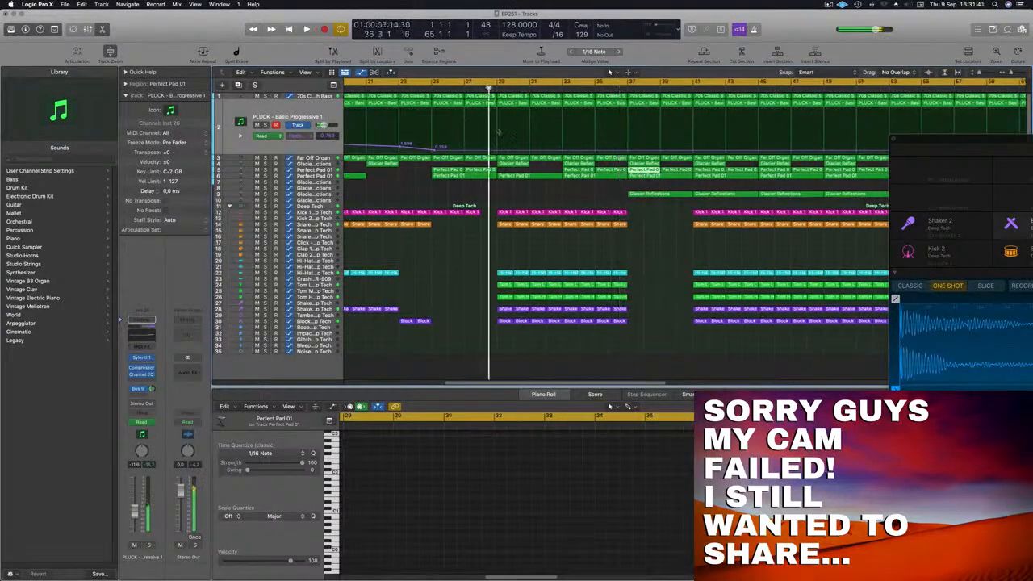
{"action": "left_click", "coordinate": [498, 151]}
{"action": "left_click", "coordinate": [564, 151]}
{"action": "left_click_drag", "start_coordinate": [563, 151], "coordinate": [562, 147]}
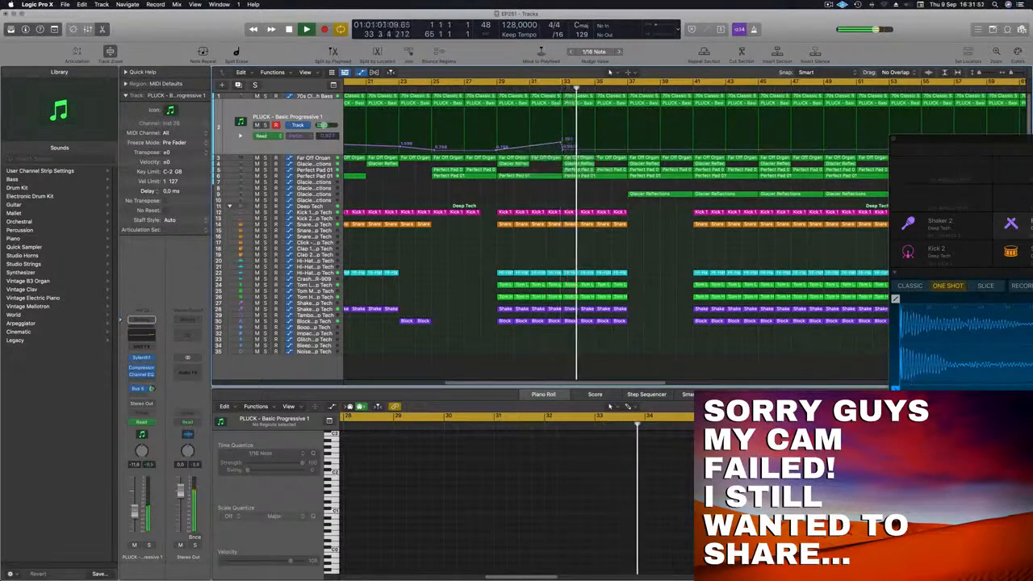
{"action": "left_click_drag", "start_coordinate": [627, 140], "coordinate": [627, 147]}
{"action": "key", "text": "super+Left"}
{"action": "key", "text": "super+Left"}
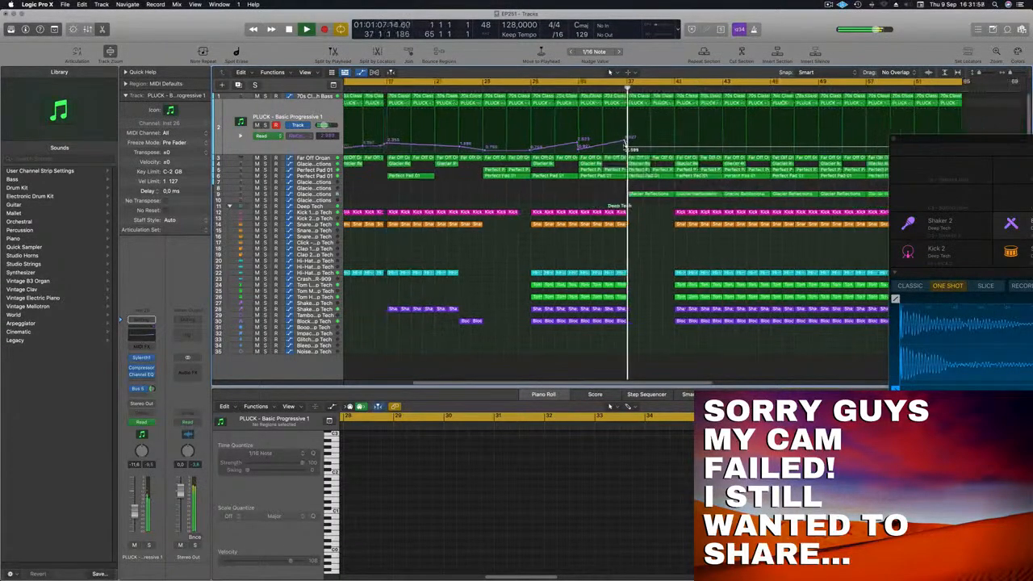
{"action": "key", "text": "super+Left"}
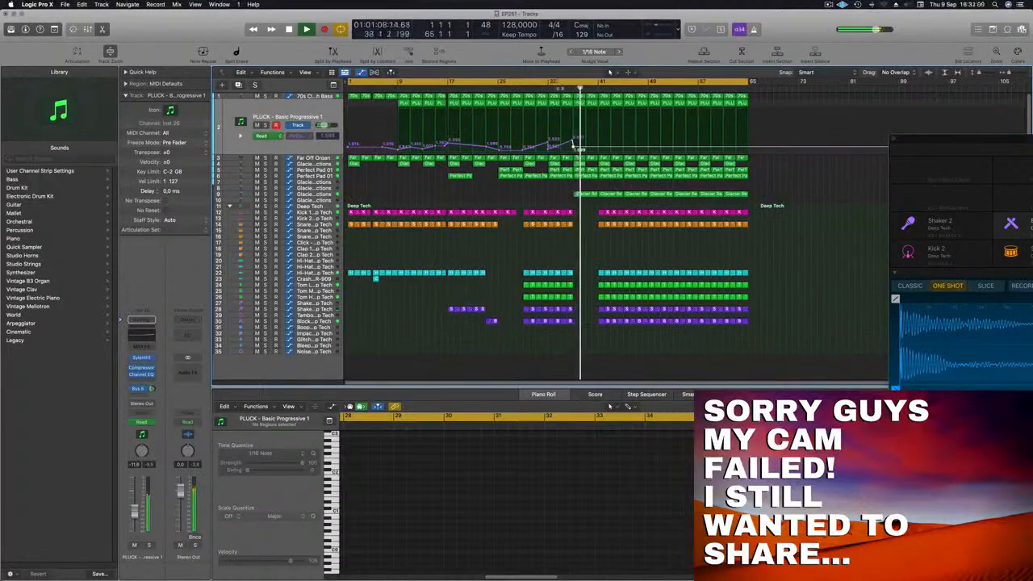
Listen to the arrangement from bar 35 through the second break, check the regions at bar 37, and stop playback
{"action": "left_click", "coordinate": [586, 176]}
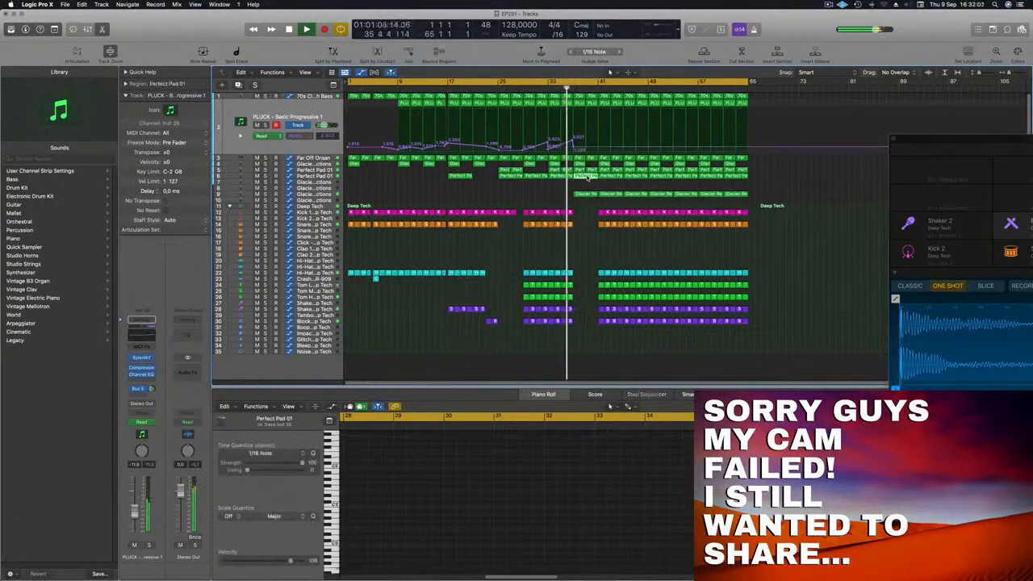
{"action": "key", "text": "super+Left"}
{"action": "left_click", "coordinate": [564, 194]}
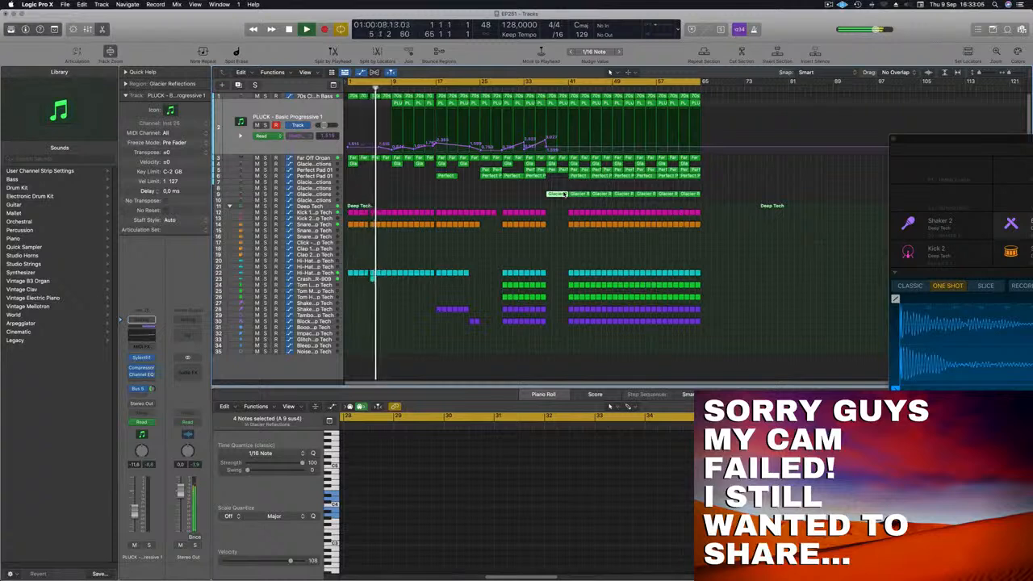
{"action": "key", "text": "space"}
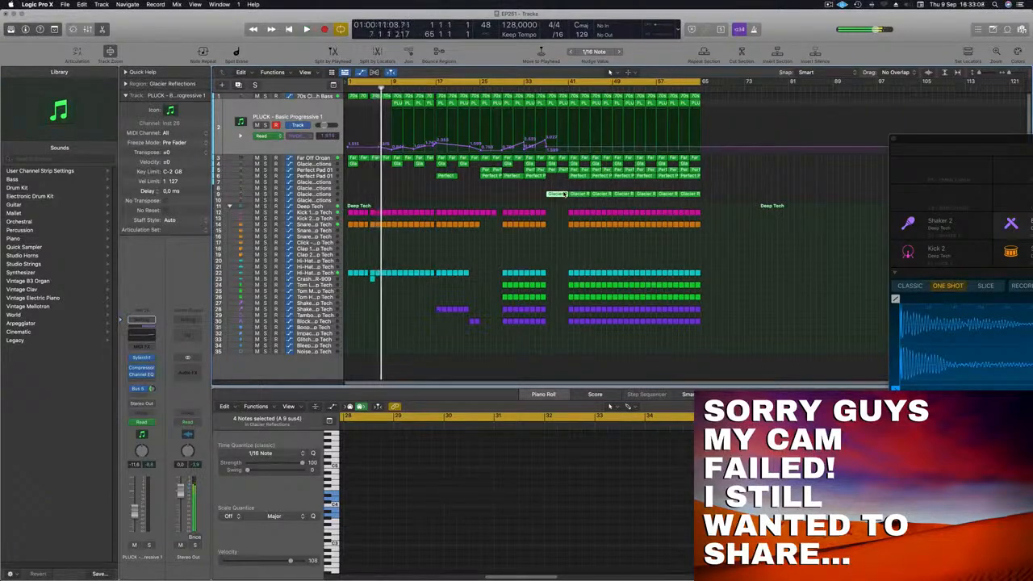